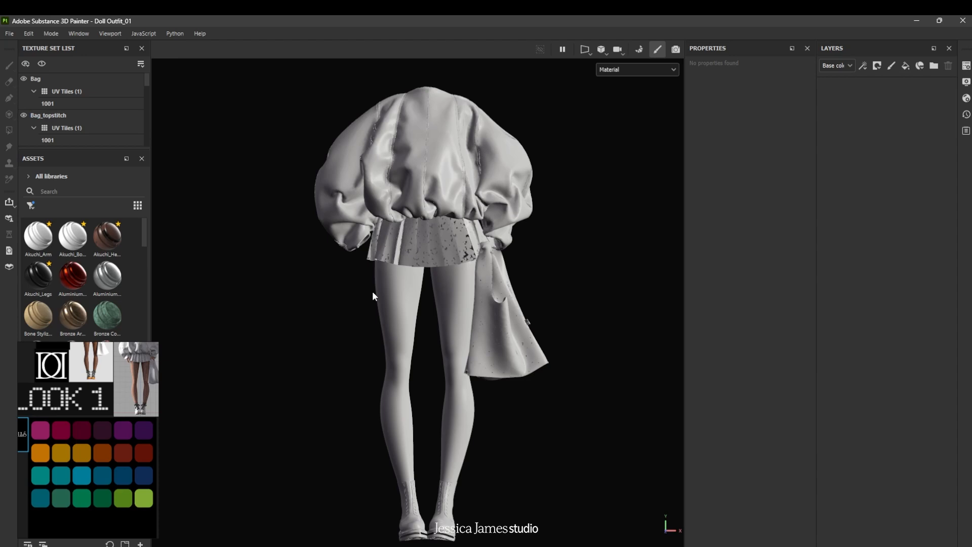
# Enlarge the texture set list so more sets show at once, and browse to the Top texture set
pyautogui.scroll(-2, 102, 103)
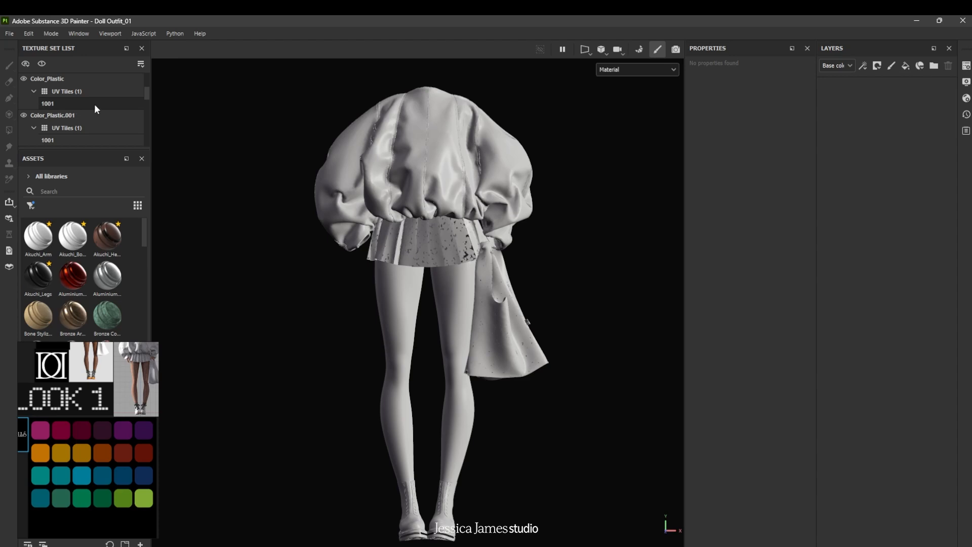
pyautogui.scroll(3, 94, 104)
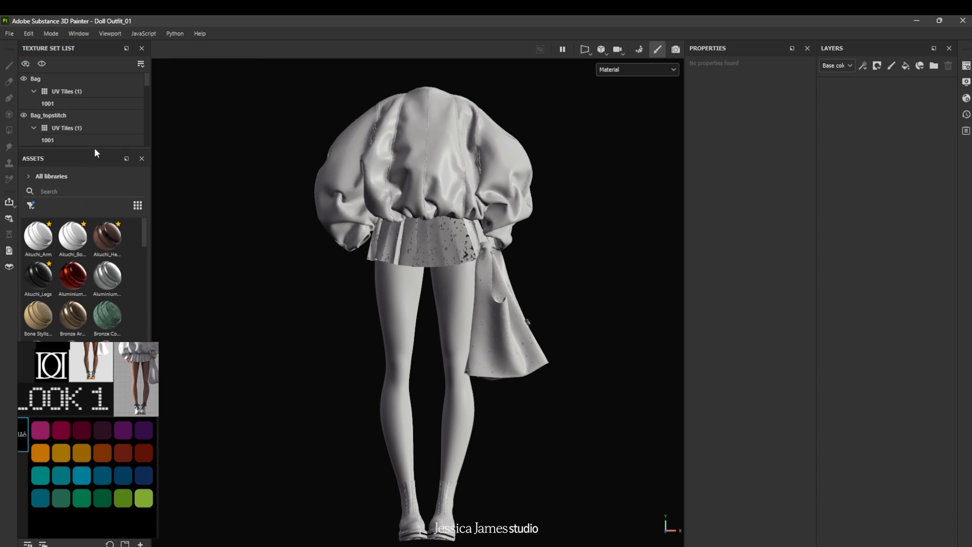
pyautogui.moveTo(93, 148); pyautogui.dragTo(87, 253)
pyautogui.scroll(-2, 100, 142)
pyautogui.scroll(2, 100, 141)
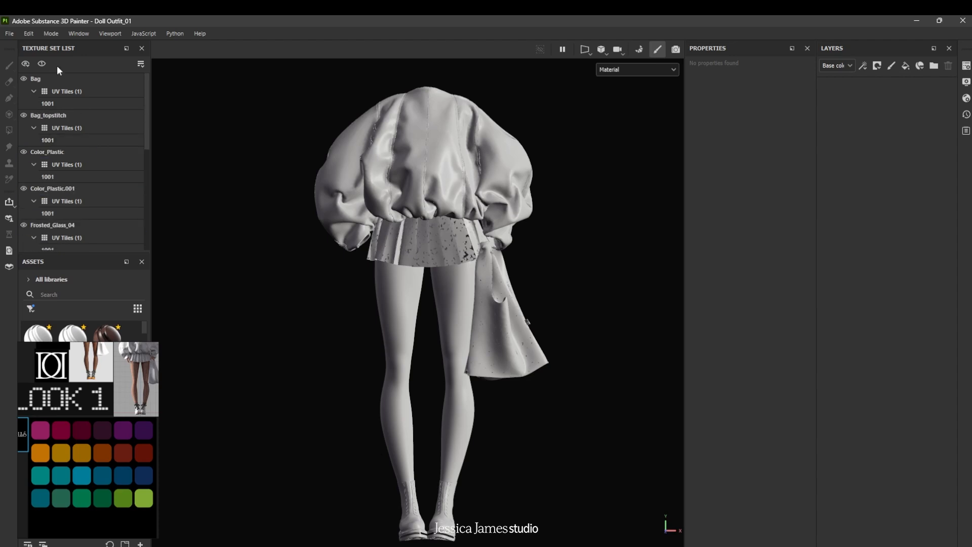
pyautogui.scroll(-6, 74, 173)
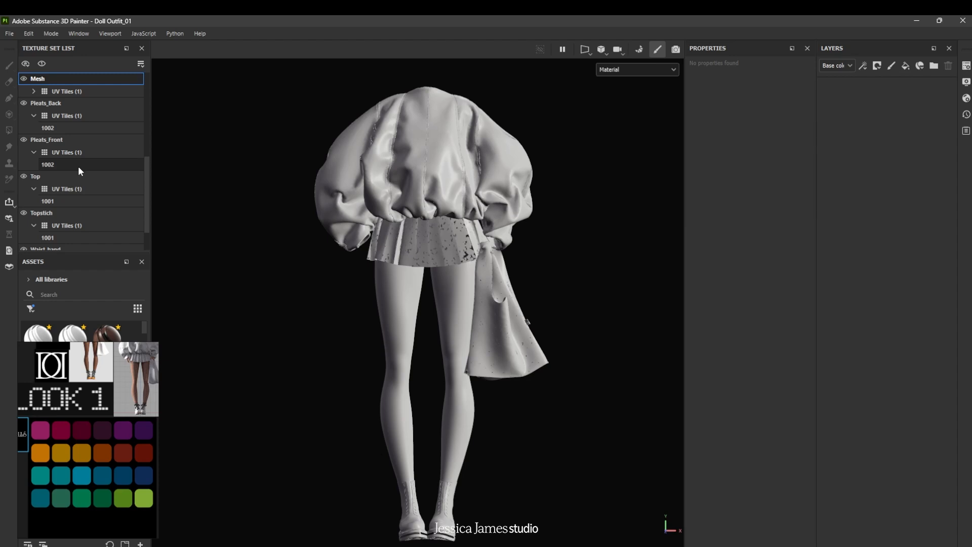
# Inspect the Top texture set's UV layout in the split 3D/2D view, and return to the 3D-only view
pyautogui.click(588, 52)
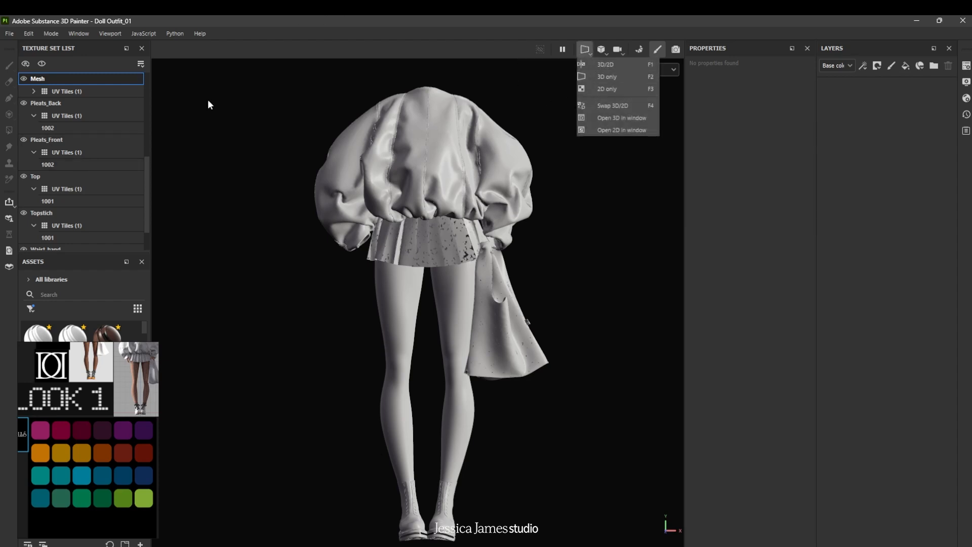
pyautogui.click(68, 177)
pyautogui.click(588, 52)
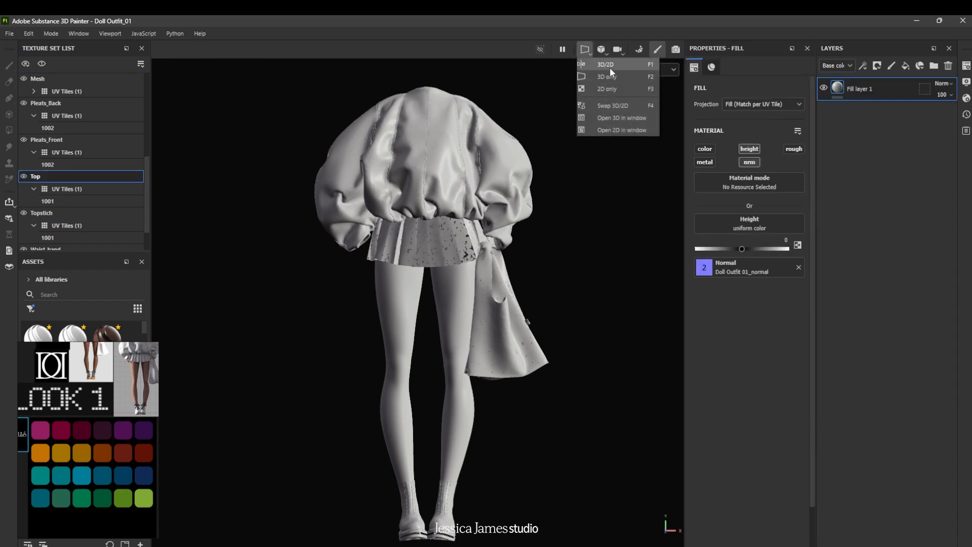
pyautogui.click(610, 68)
pyautogui.scroll(-2, 537, 211)
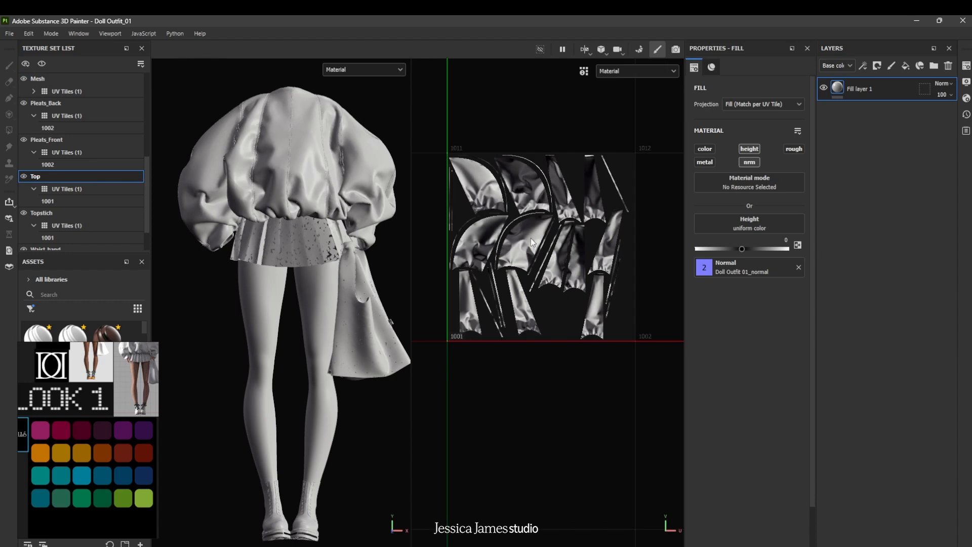
pyautogui.click(589, 50)
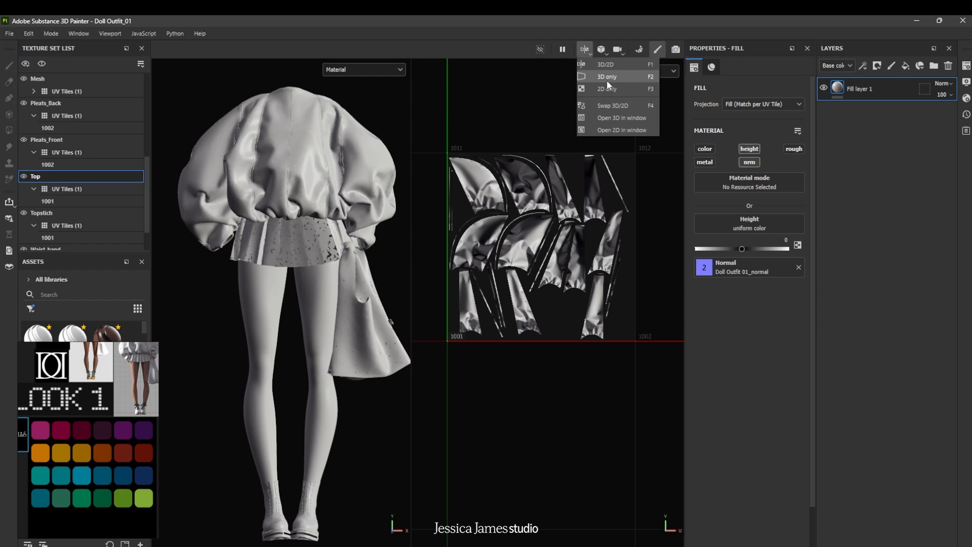
pyautogui.click(609, 77)
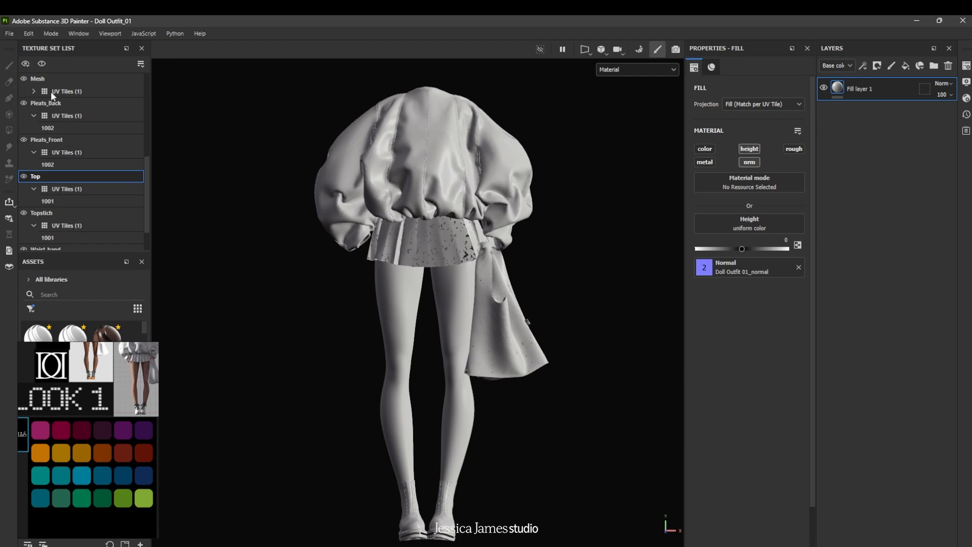
# Select the Mesh texture set for the legs, and move the reference board clear of the asset library
pyautogui.click(57, 79)
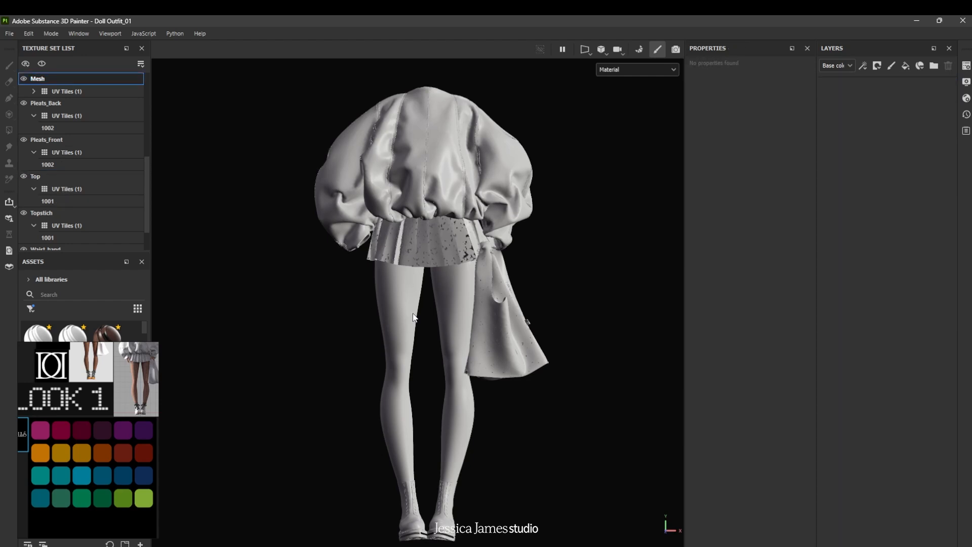
pyautogui.scroll(5, 424, 310)
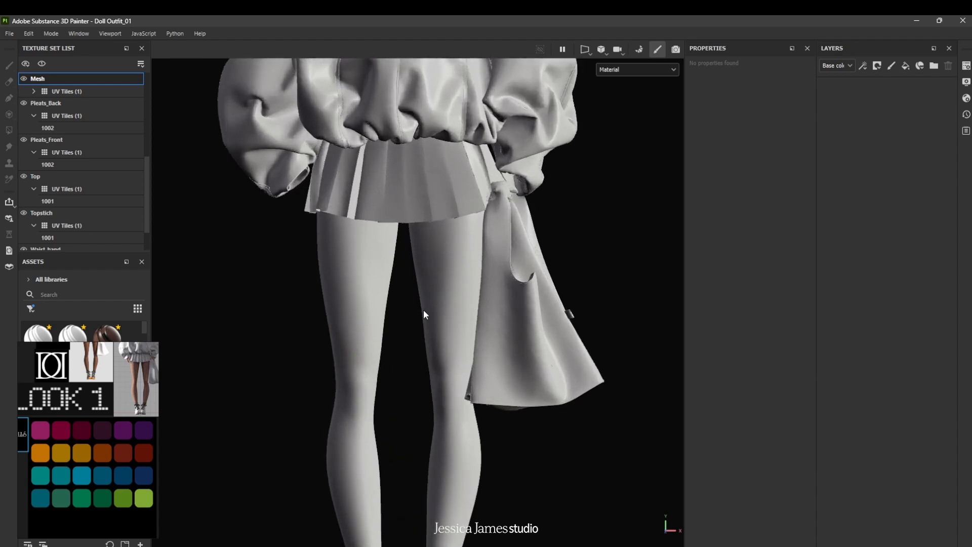
pyautogui.scroll(6, 122, 389)
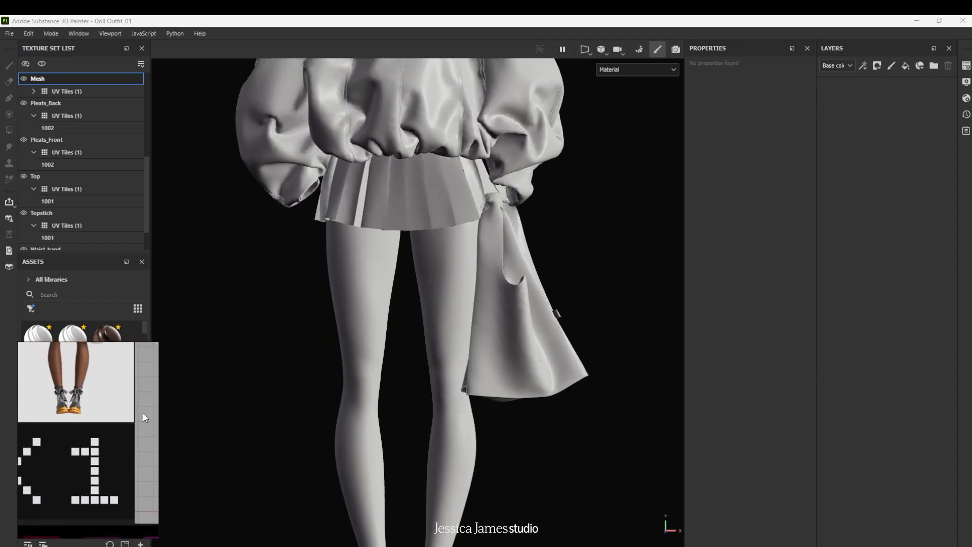
pyautogui.scroll(-5, 122, 415)
pyautogui.moveTo(116, 412); pyautogui.dragTo(101, 429, button='middle')
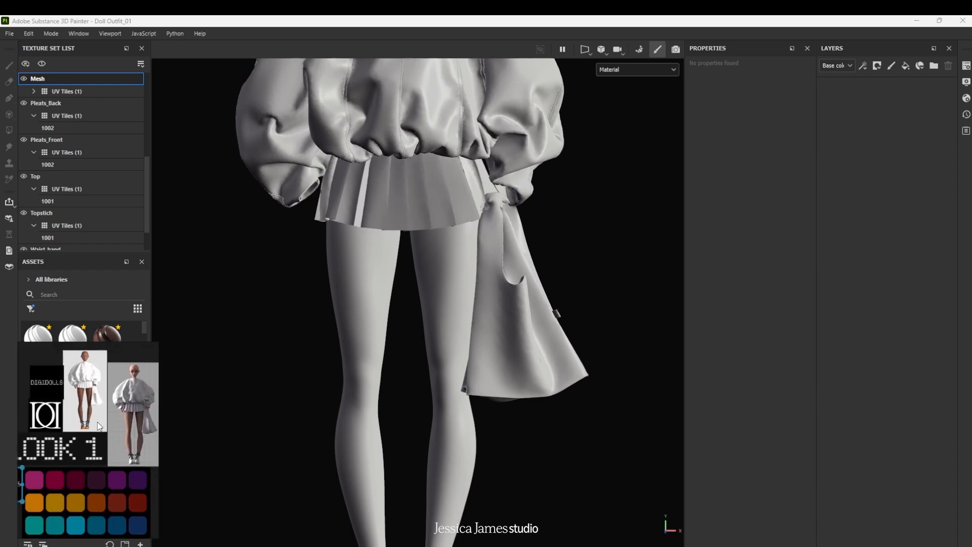
pyautogui.moveTo(117, 352)
pyautogui.moveTo(92, 346); pyautogui.dragTo(234, 334)
# Search the asset library for "mesh", filtered to Materials
pyautogui.click(80, 296)
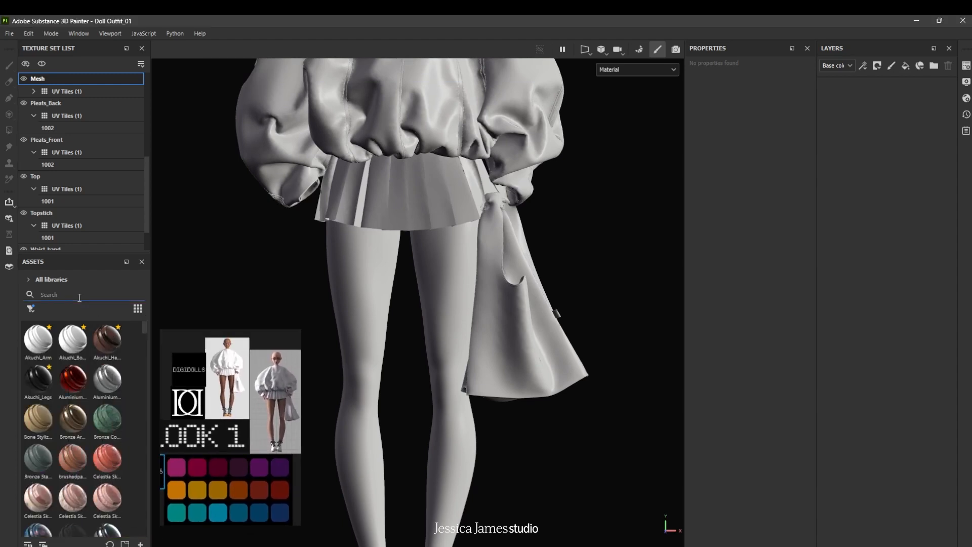
pyautogui.write('mesh')
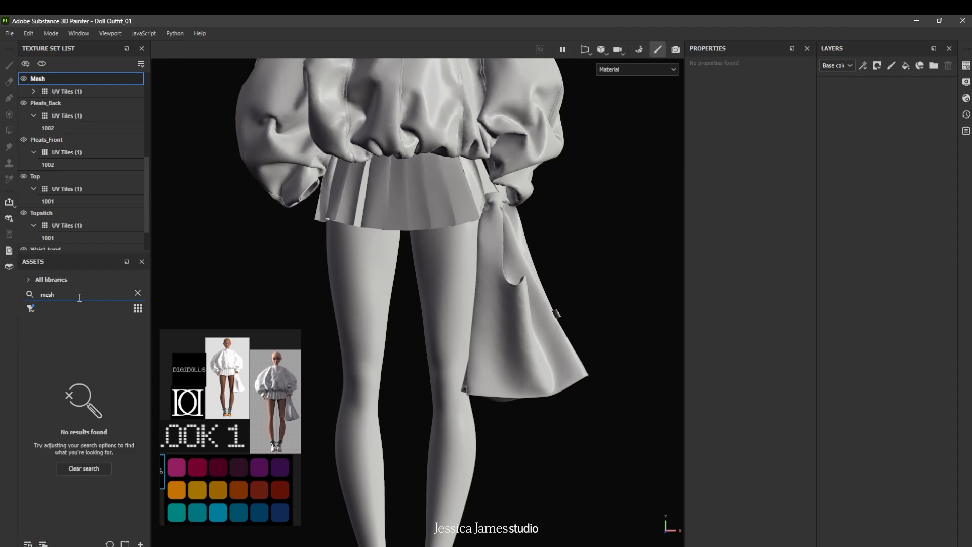
pyautogui.click(30, 308)
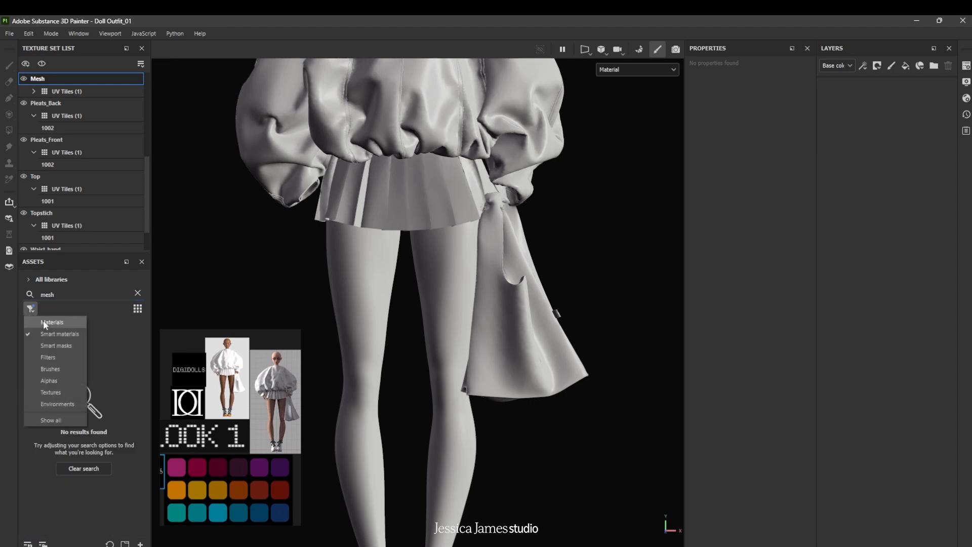
pyautogui.click(44, 323)
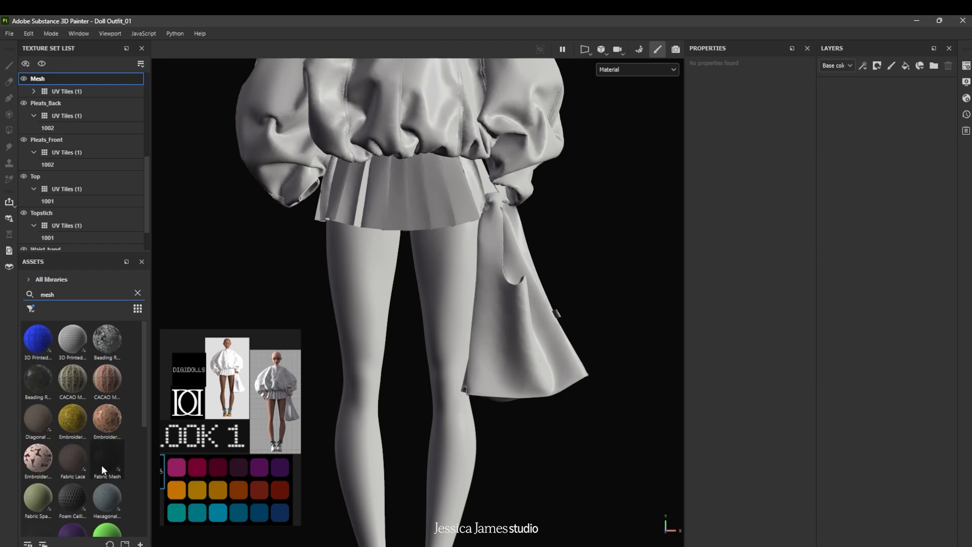
# Add the Fabric Mesh material as a layer on the Mesh texture set, and reposition the reference board over the asset library
pyautogui.moveTo(102, 465)
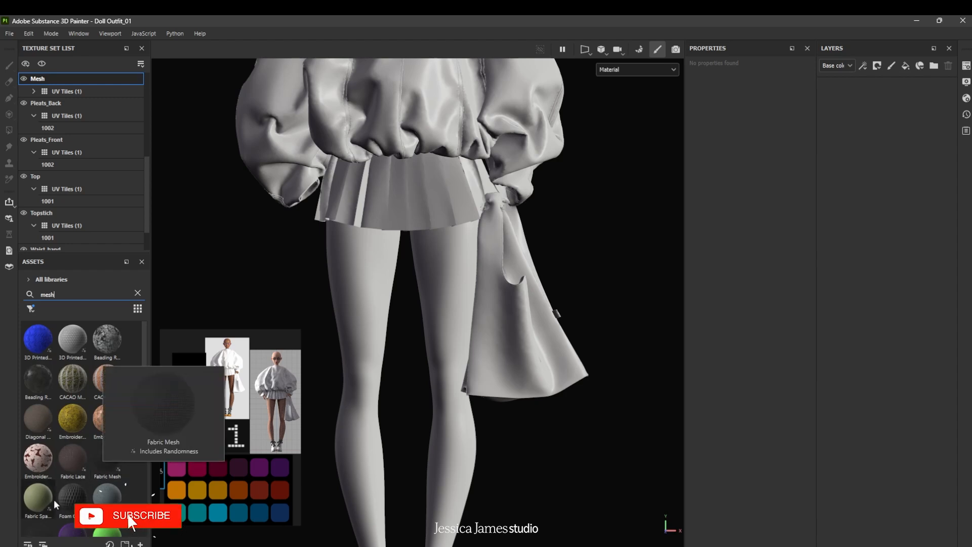
pyautogui.scroll(-3, 54, 500)
pyautogui.moveTo(39, 423)
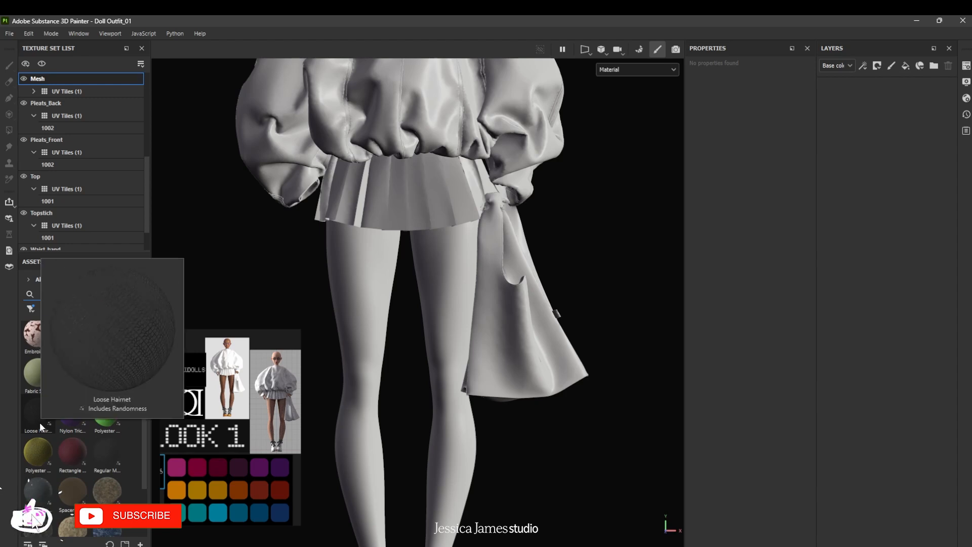
pyautogui.moveTo(107, 338); pyautogui.dragTo(850, 123)
pyautogui.moveTo(226, 341); pyautogui.dragTo(89, 362)
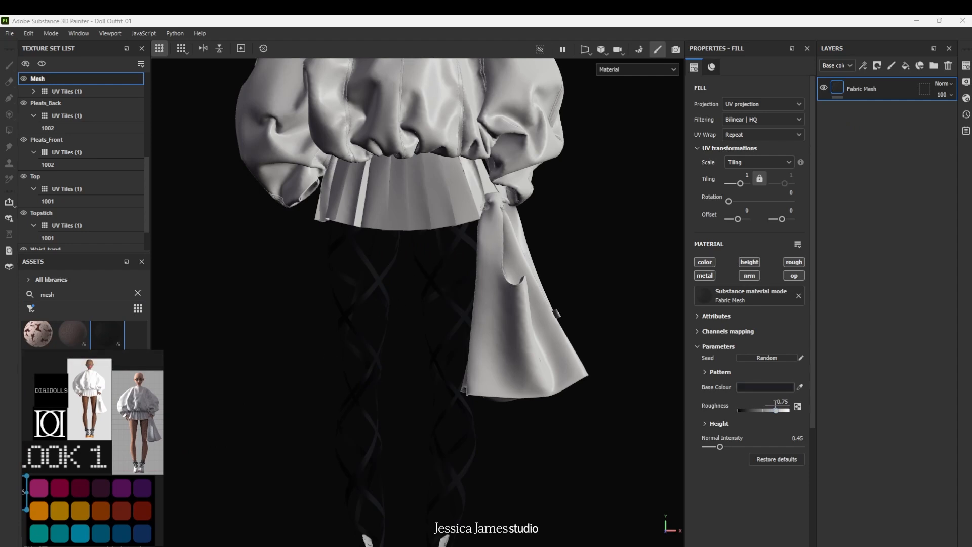
# Set the Fabric Mesh base colour to the dark crimson from the reference palette and its tiling to 9.08
pyautogui.click(800, 387)
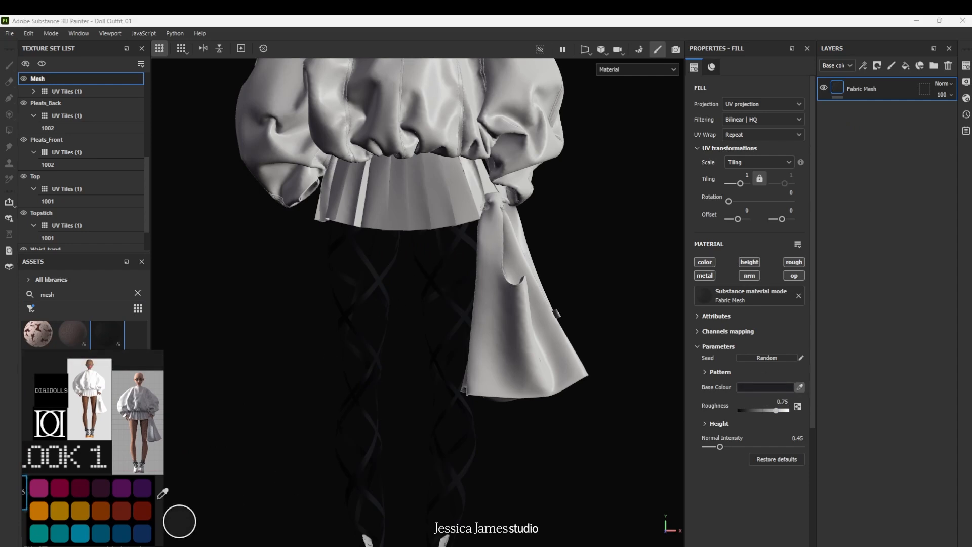
pyautogui.click(66, 491)
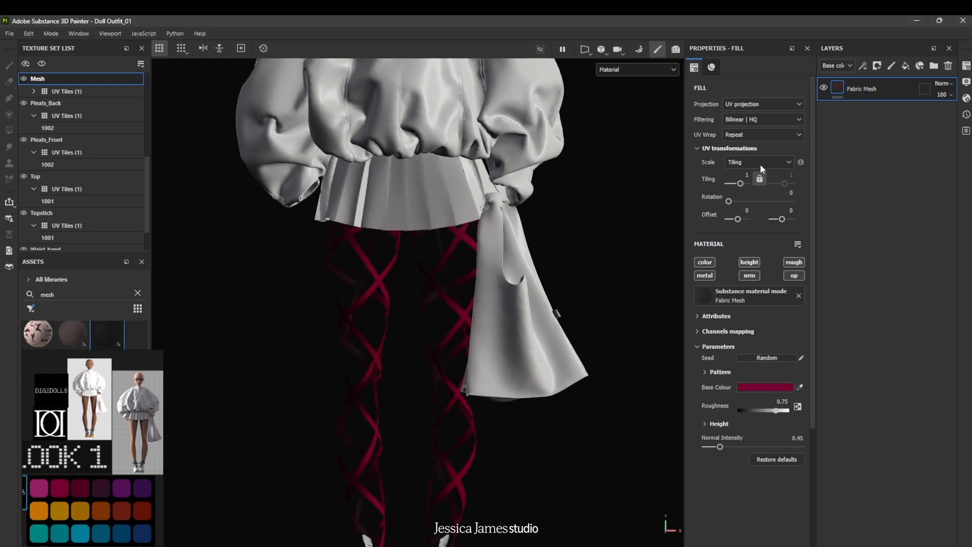
pyautogui.moveTo(741, 183); pyautogui.dragTo(744, 186)
pyautogui.scroll(5, 348, 303)
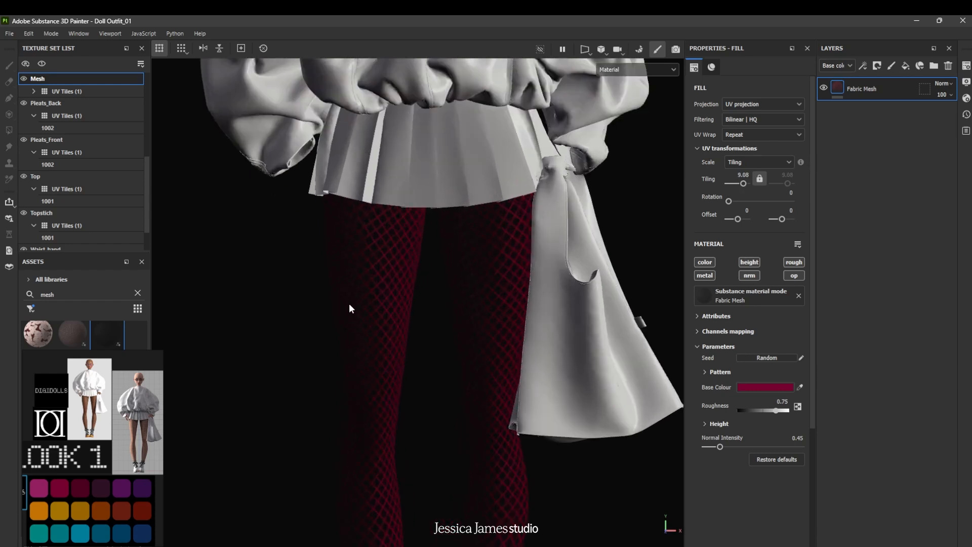
pyautogui.scroll(3, 355, 306)
pyautogui.keyDown('alt'); pyautogui.moveTo(374, 353); pyautogui.dragTo(355, 337); pyautogui.keyUp('alt')
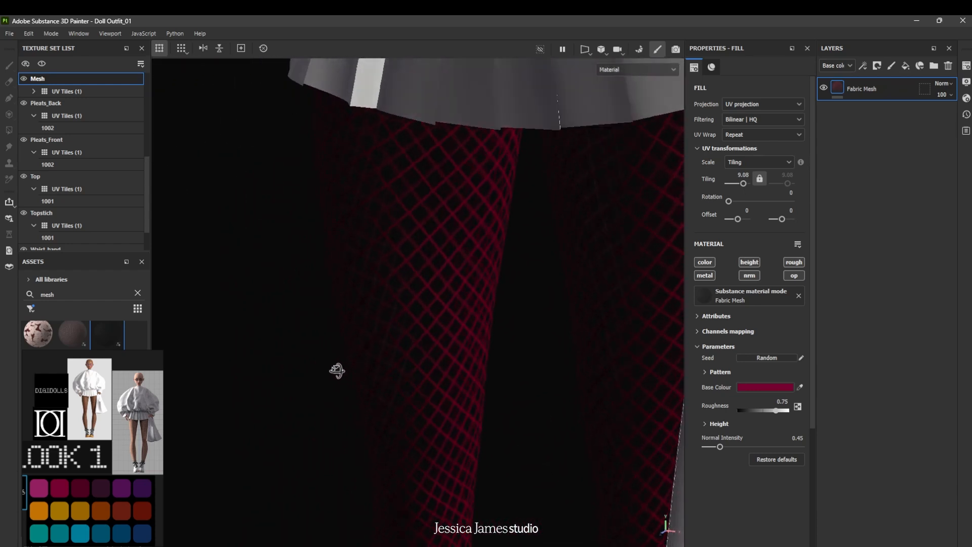
# Select the Bag texture set and examine the bag's pocket edge and stitching up close
pyautogui.scroll(-5, 399, 321)
pyautogui.keyDown('alt'); pyautogui.moveTo(425, 327); pyautogui.dragTo(406, 218, button='middle'); pyautogui.keyUp('alt')
pyautogui.scroll(-1, 408, 317)
pyautogui.keyDown('alt'); pyautogui.moveTo(412, 365); pyautogui.dragTo(461, 327); pyautogui.keyUp('alt')
pyautogui.keyDown('alt'); pyautogui.moveTo(474, 244); pyautogui.dragTo(448, 393, button='middle'); pyautogui.keyUp('alt')
pyautogui.keyDown('alt'); pyautogui.moveTo(488, 383); pyautogui.dragTo(491, 415); pyautogui.keyUp('alt')
pyautogui.keyDown('alt'); pyautogui.moveTo(537, 368); pyautogui.dragTo(499, 306, button='middle'); pyautogui.keyUp('alt')
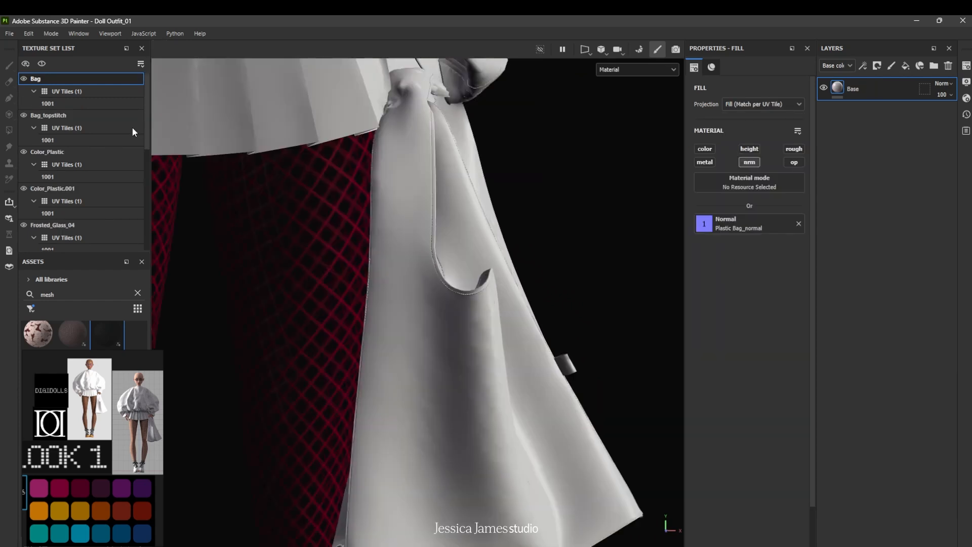
pyautogui.keyDown('alt'); pyautogui.moveTo(402, 319); pyautogui.dragTo(429, 283); pyautogui.keyUp('alt')
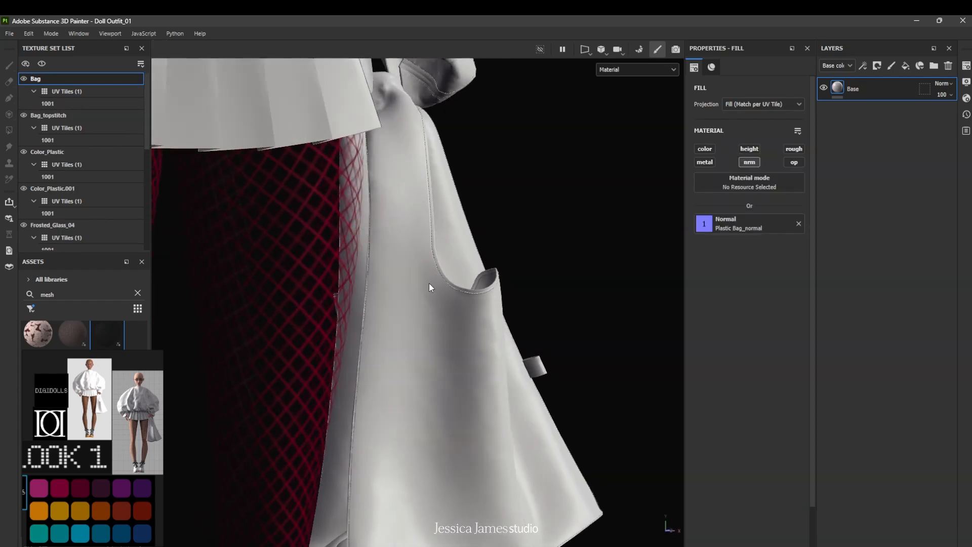
pyautogui.scroll(5, 428, 284)
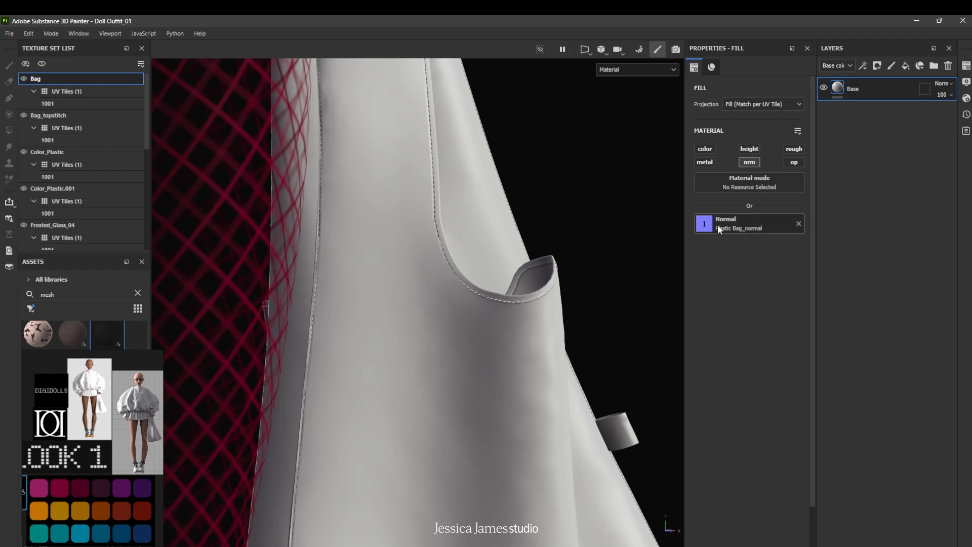
# Hide the Bag_topstitch texture set, and toggle the bag's Base layer off and on to compare its normal detail
pyautogui.click(824, 88)
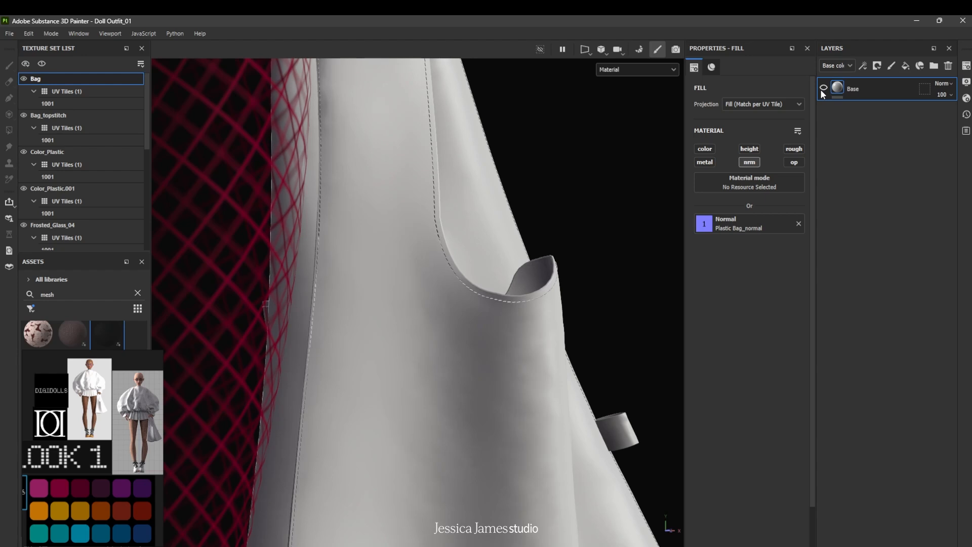
pyautogui.click(23, 115)
pyautogui.scroll(-3, 417, 306)
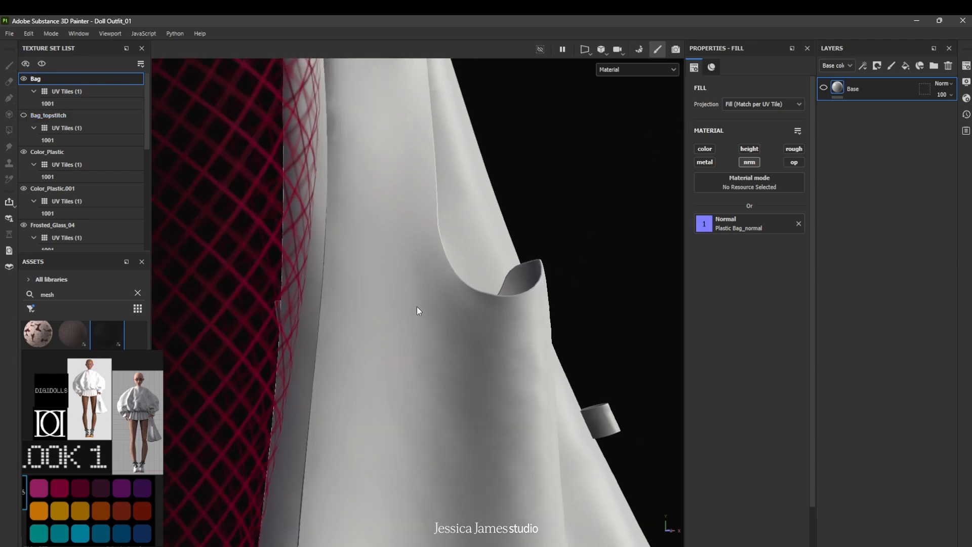
pyautogui.scroll(3, 418, 307)
pyautogui.click(824, 89)
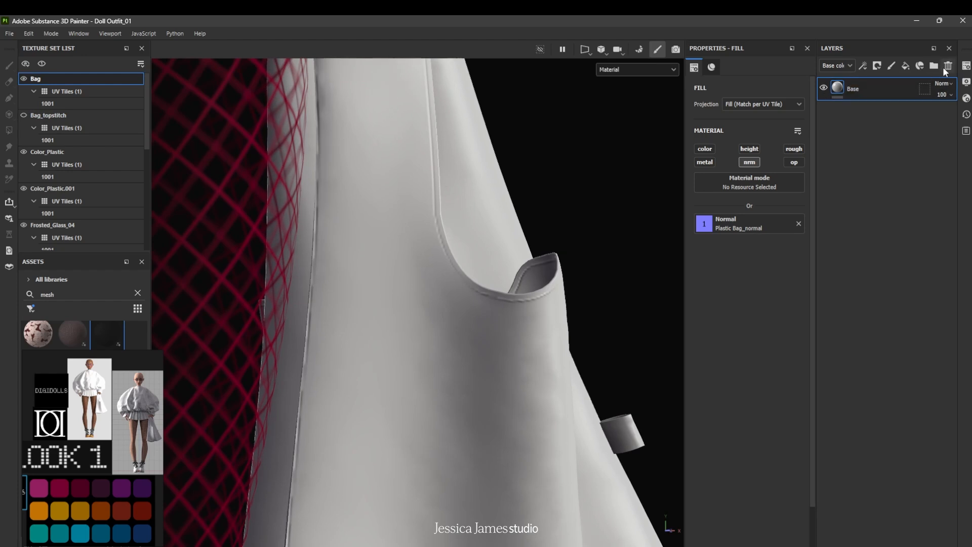
# Set the Bag texture set's size to 2048, close its settings, and bring the whole bag into view
pyautogui.click(966, 66)
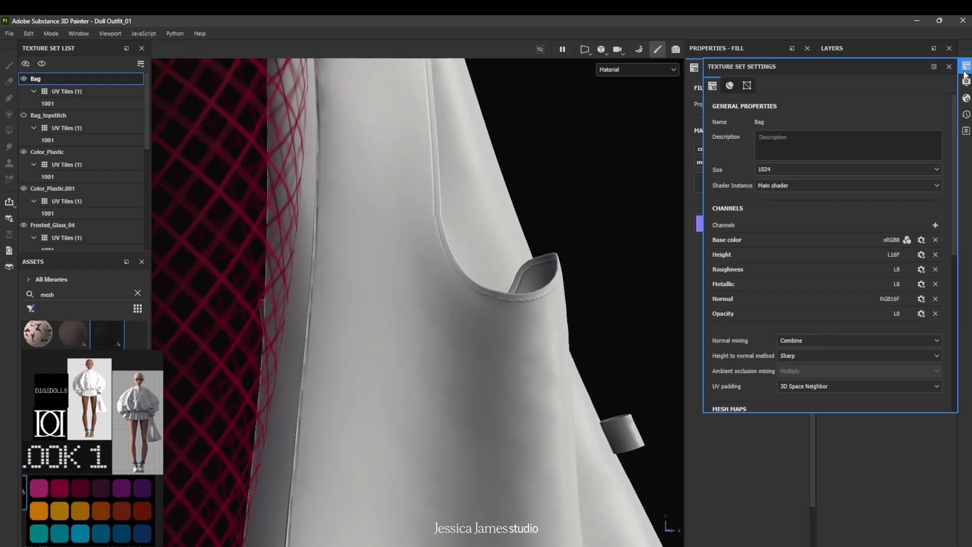
pyautogui.click(790, 172)
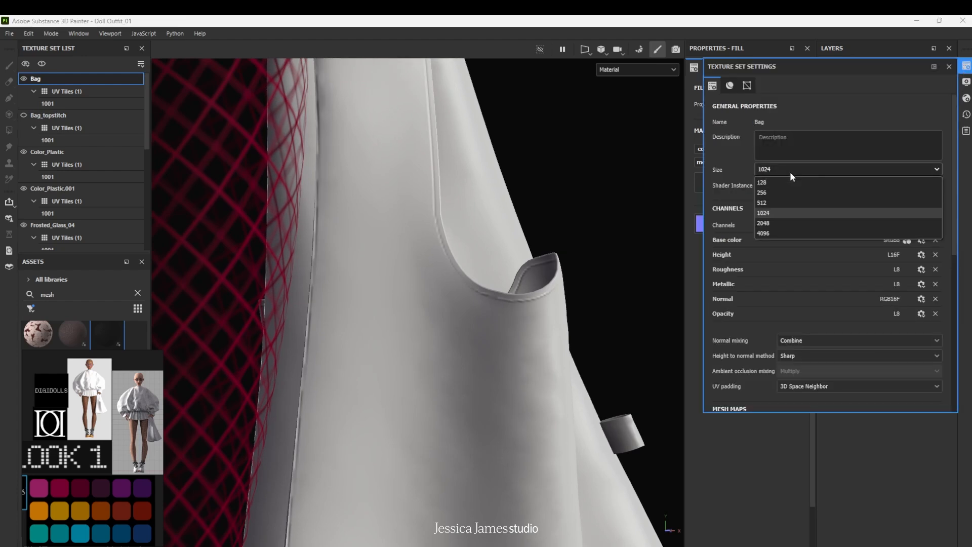
pyautogui.click(766, 223)
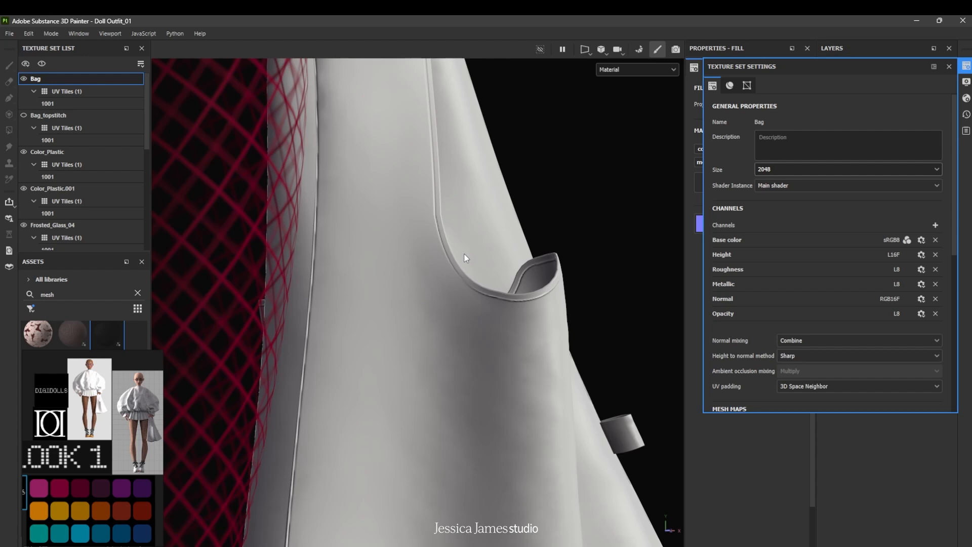
pyautogui.click(967, 69)
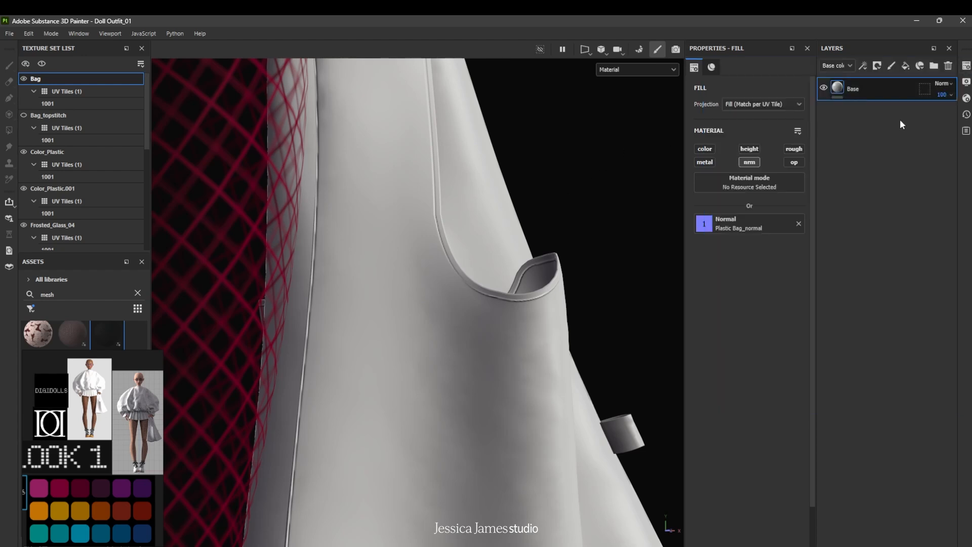
pyautogui.scroll(-2, 525, 238)
pyautogui.scroll(-2, 526, 238)
pyautogui.keyDown('alt'); pyautogui.moveTo(533, 317); pyautogui.dragTo(480, 351); pyautogui.keyUp('alt')
pyautogui.keyDown('alt'); pyautogui.moveTo(520, 299); pyautogui.dragTo(533, 274, button='middle'); pyautogui.keyUp('alt')
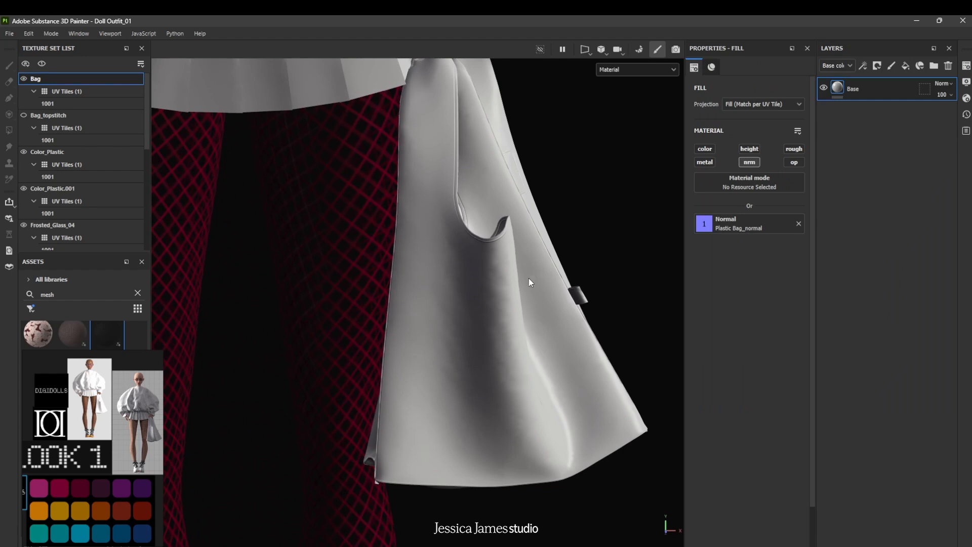
# Filter the asset library to smart materials, move the reference board off the asset list, and search for "glass"
pyautogui.scroll(-2, 507, 290)
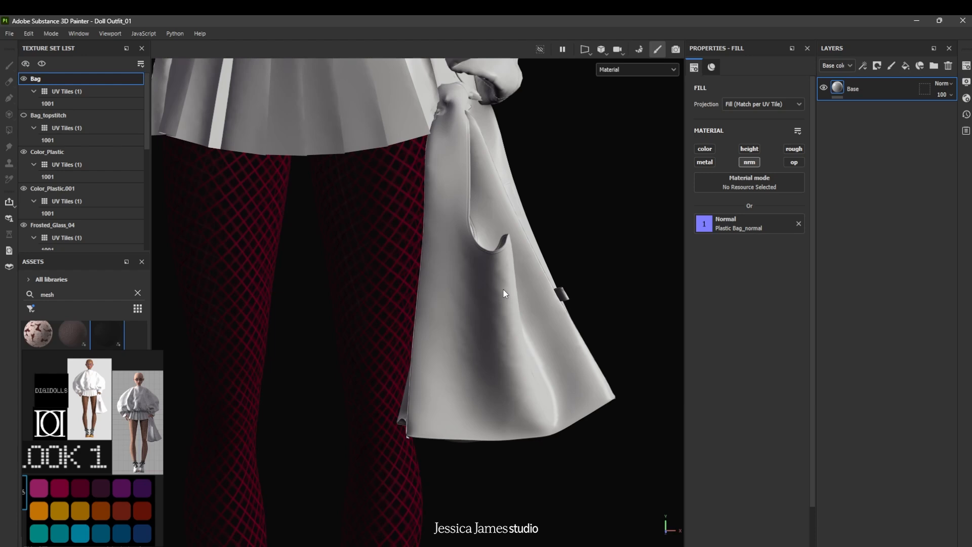
pyautogui.scroll(1, 504, 279)
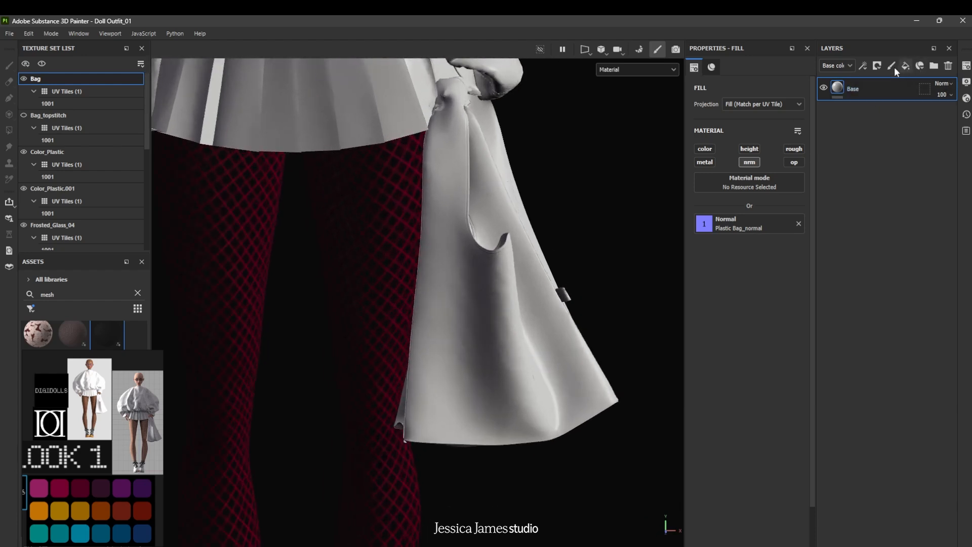
pyautogui.click(34, 309)
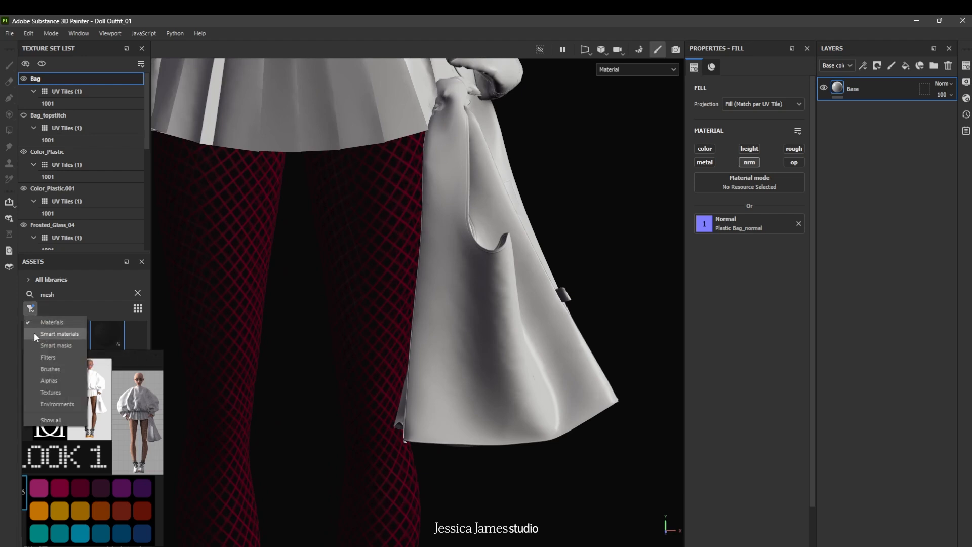
pyautogui.click(39, 336)
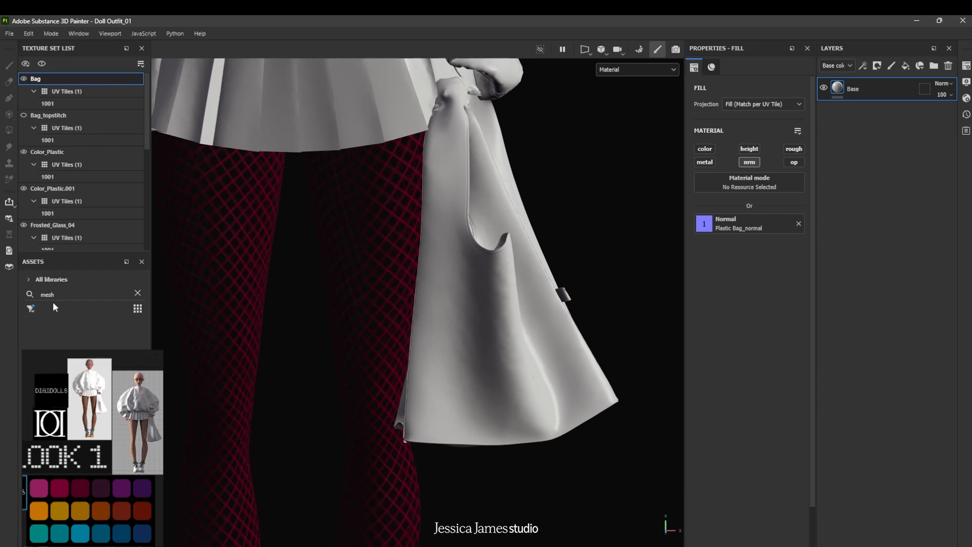
pyautogui.click(137, 292)
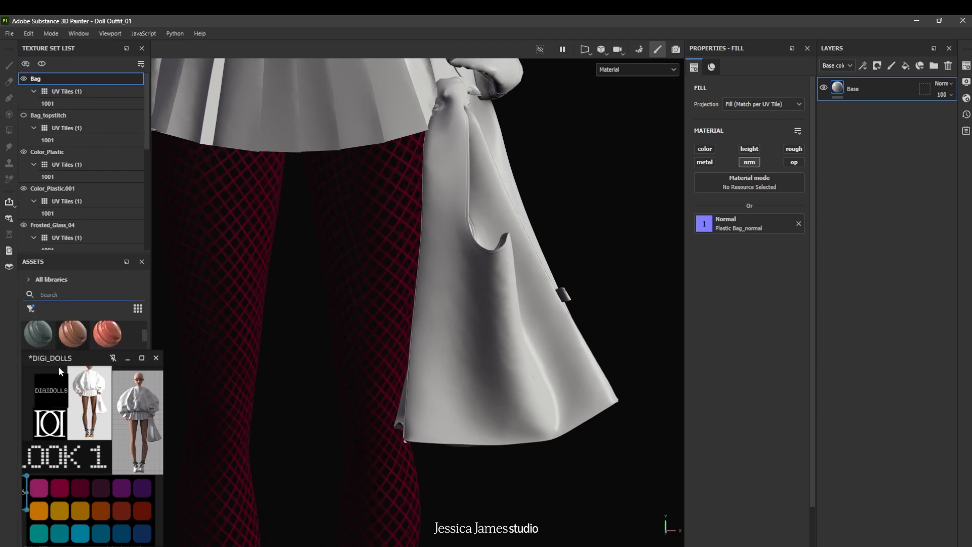
pyautogui.moveTo(85, 418); pyautogui.dragTo(217, 416)
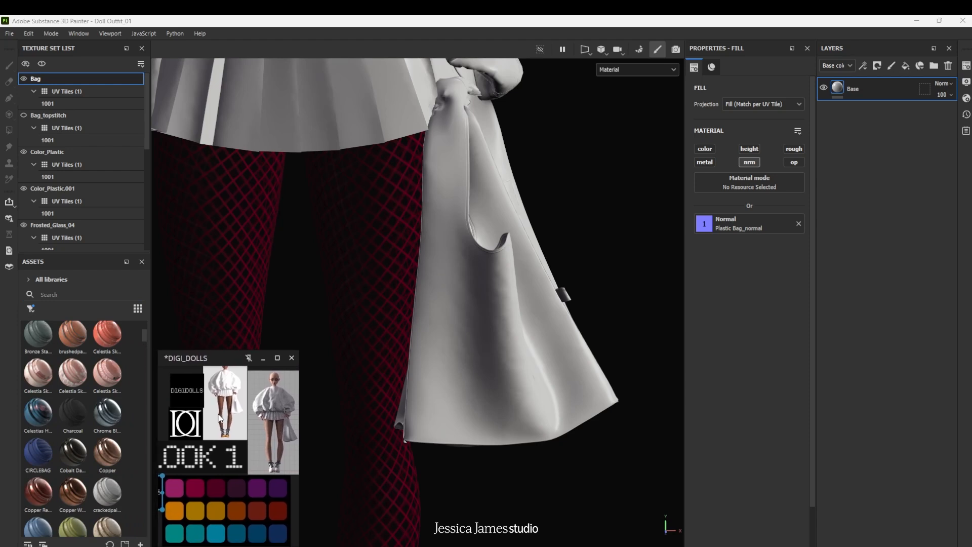
pyautogui.click(78, 294)
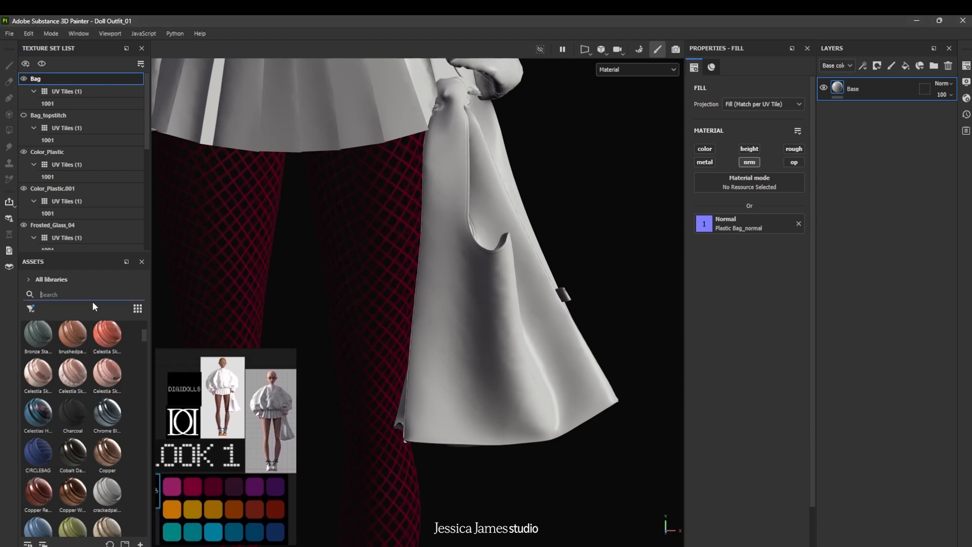
pyautogui.write('gla')
pyautogui.write('ss')
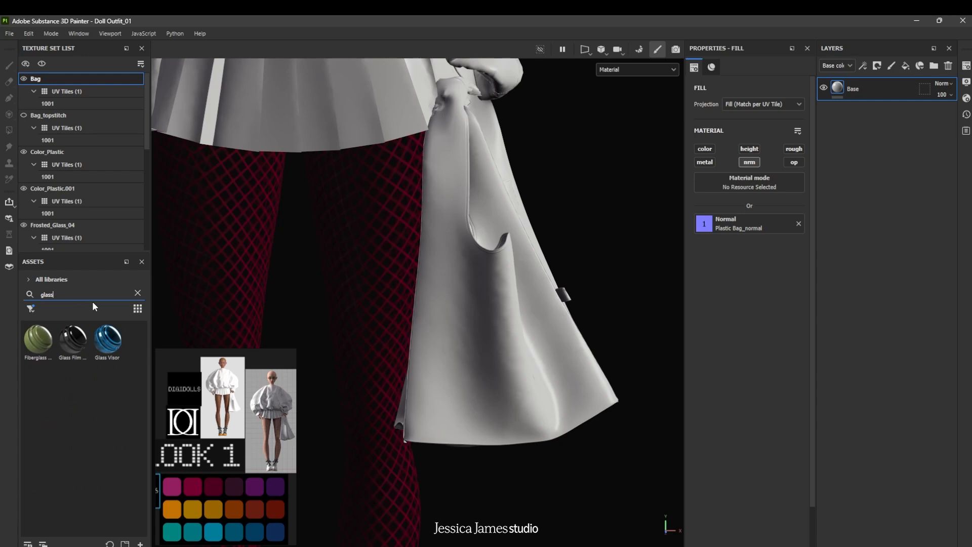
# Apply the Glass Visor smart material to the Bag texture set above its Base layer, and view the bag beside the reference board
pyautogui.moveTo(106, 347)
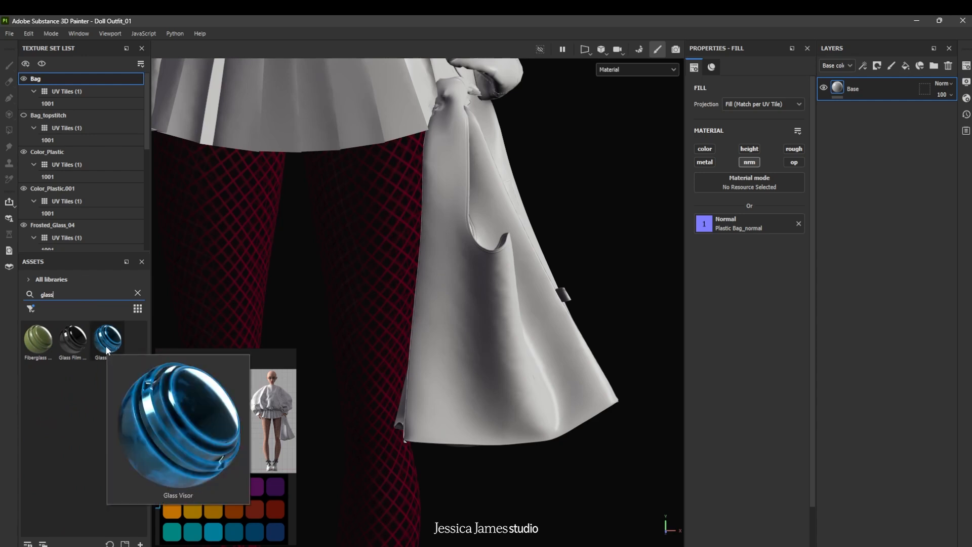
pyautogui.moveTo(105, 345); pyautogui.dragTo(889, 80)
pyautogui.keyDown('alt'); pyautogui.moveTo(527, 298); pyautogui.dragTo(547, 348); pyautogui.keyUp('alt')
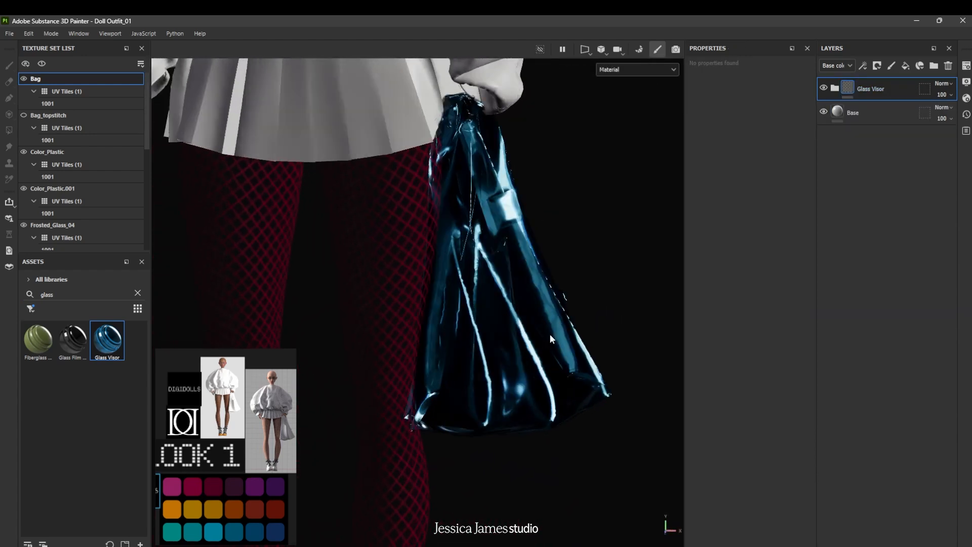
pyautogui.moveTo(218, 362); pyautogui.dragTo(187, 372)
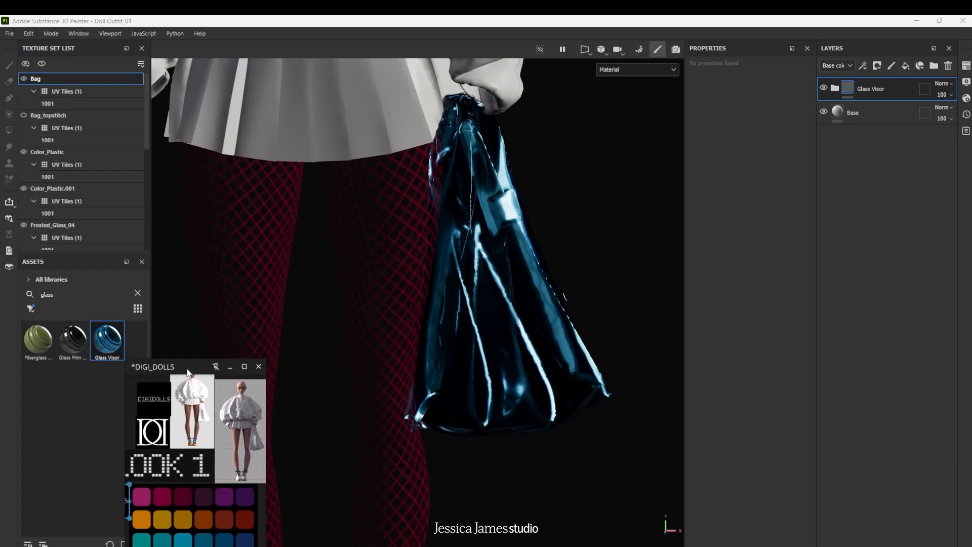
pyautogui.keyDown('alt'); pyautogui.moveTo(519, 375); pyautogui.dragTo(554, 358); pyautogui.keyUp('alt')
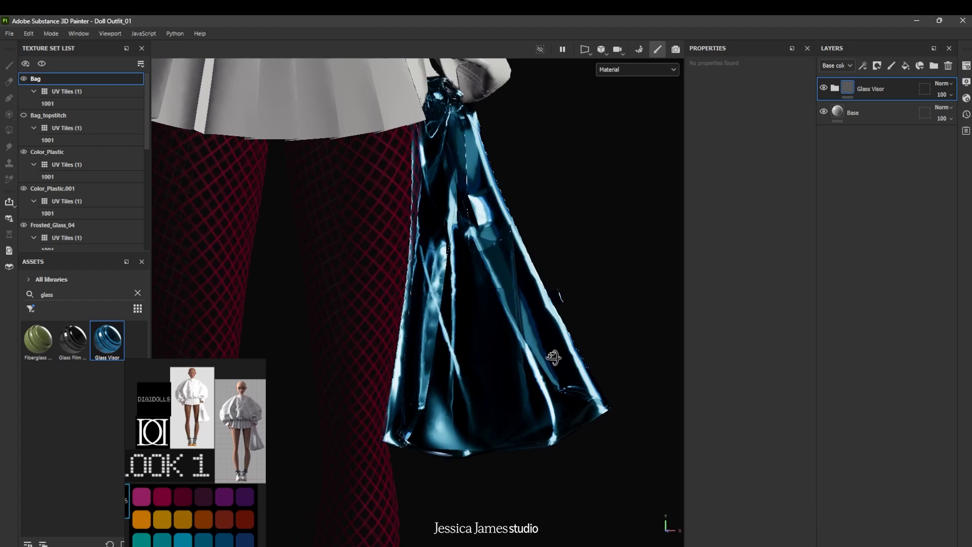
# Check the main shader's settings, close them, and open the Bag texture set's settings to review its channels
pyautogui.click(967, 81)
pyautogui.click(968, 99)
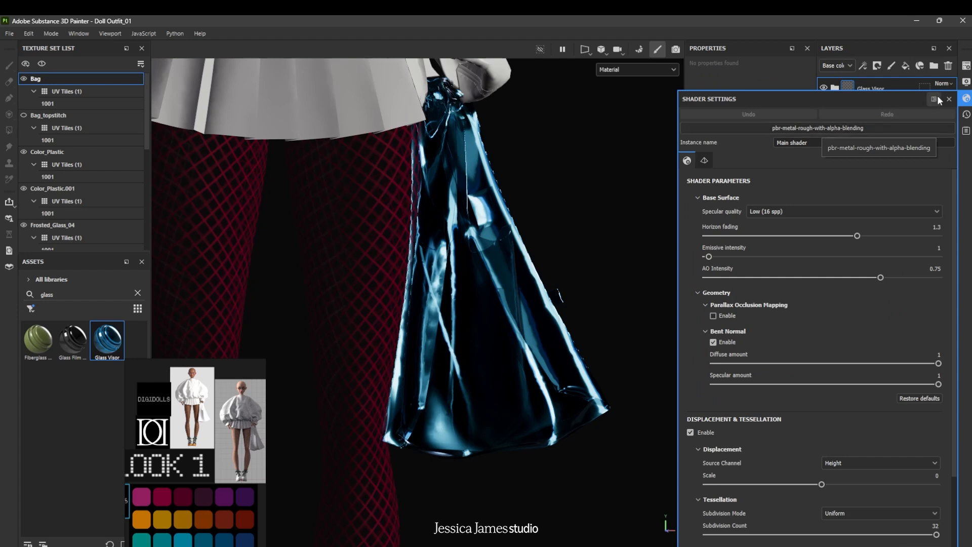
pyautogui.click(968, 100)
pyautogui.click(967, 66)
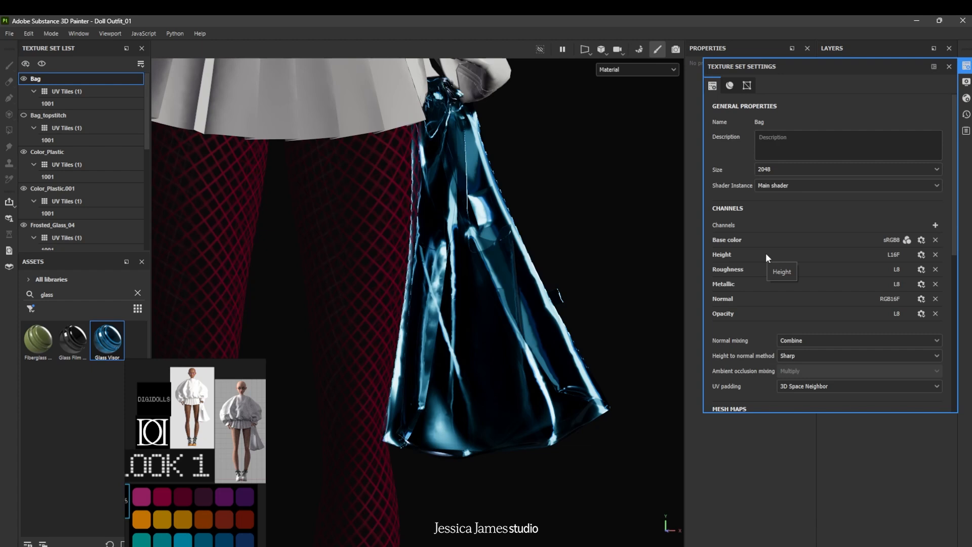
# Show the Bag_topstitch texture set again, check the pocket stitching up close, and close the texture set settings
pyautogui.click(22, 116)
pyautogui.scroll(2, 459, 252)
pyautogui.scroll(3, 459, 253)
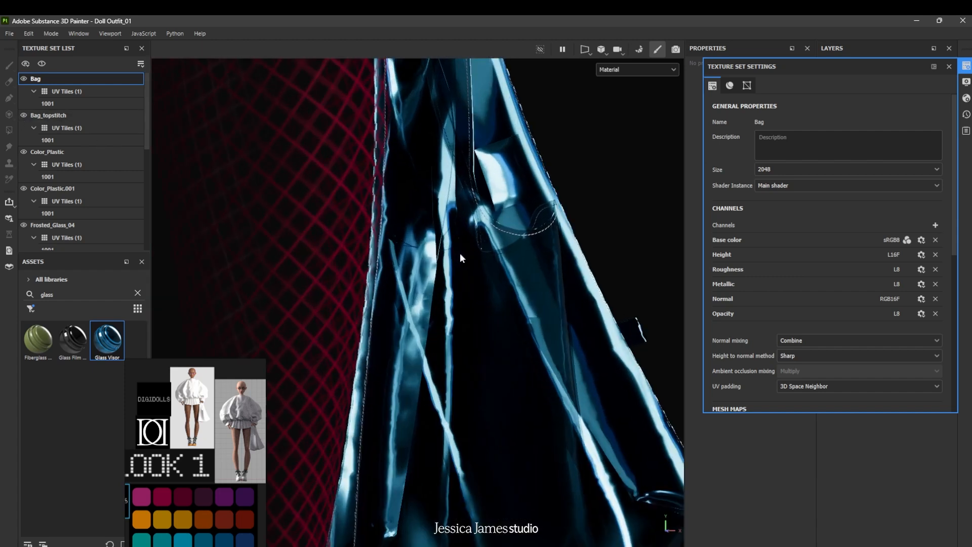
pyautogui.scroll(1, 454, 220)
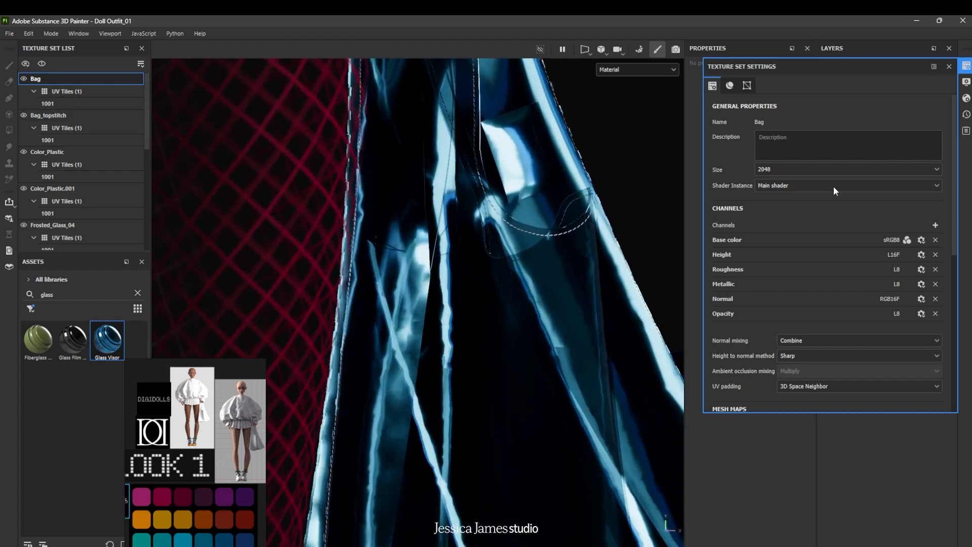
pyautogui.click(967, 67)
pyautogui.keyDown('alt'); pyautogui.moveTo(499, 269); pyautogui.dragTo(557, 284); pyautogui.keyUp('alt')
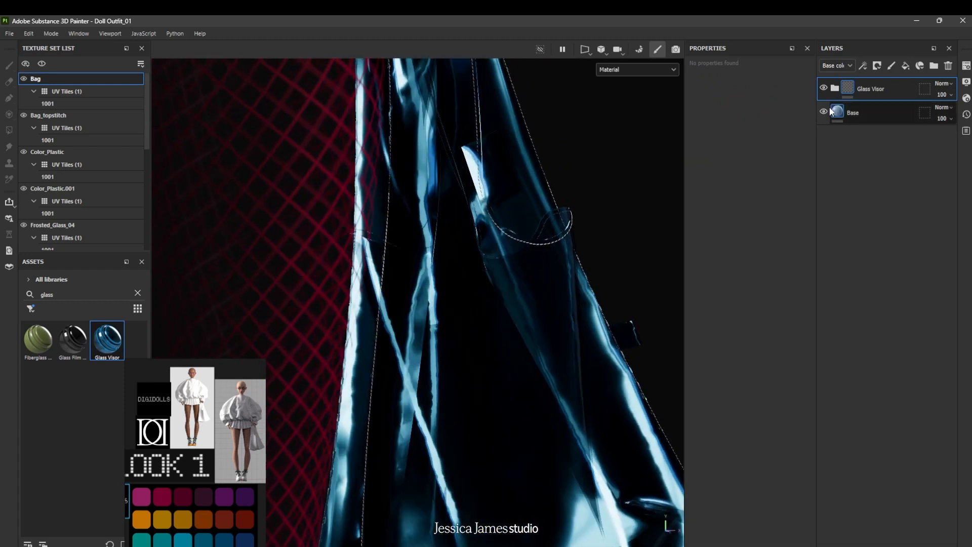
# Expand the Glass Visor folder, hide its Glowing Edges layer, and select the Base layer inside the folder
pyautogui.click(835, 89)
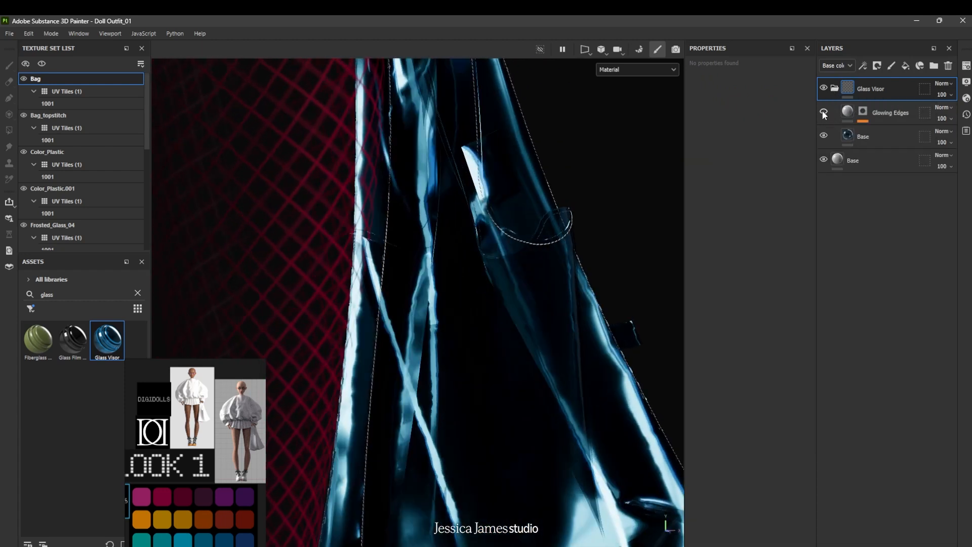
pyautogui.click(850, 136)
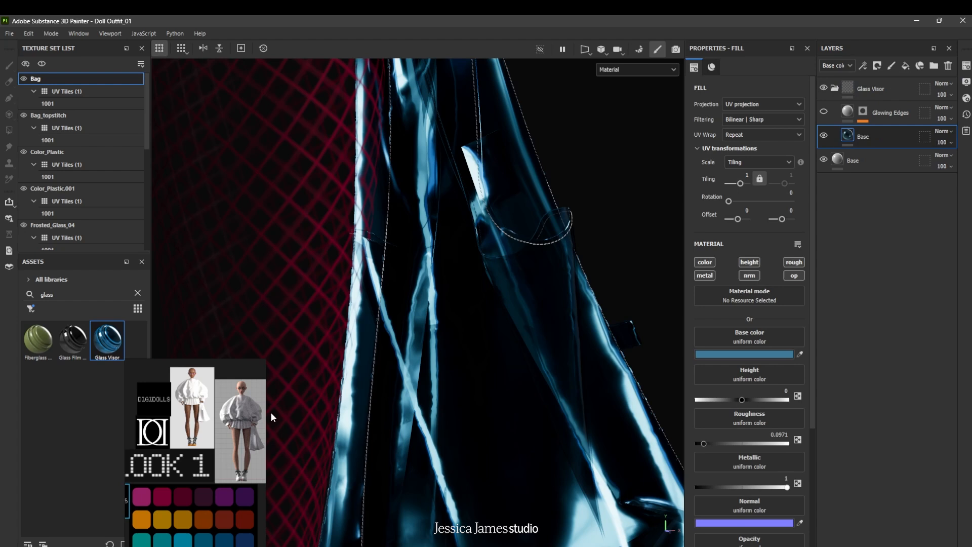
pyautogui.scroll(-5, 527, 272)
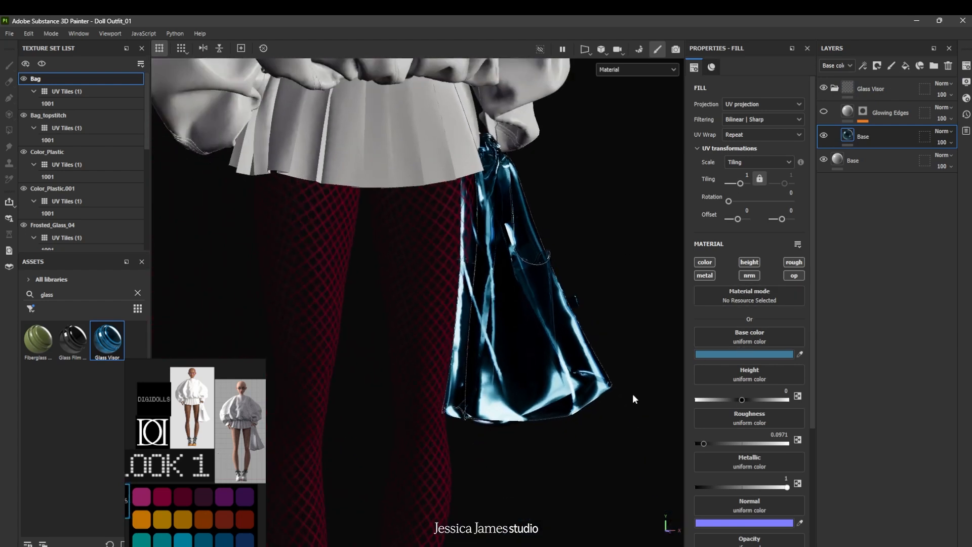
# Set the base colour of Glass Visor's Base layer to a pale pink, about #E3D3E4, and close the colour picker
pyautogui.click(736, 354)
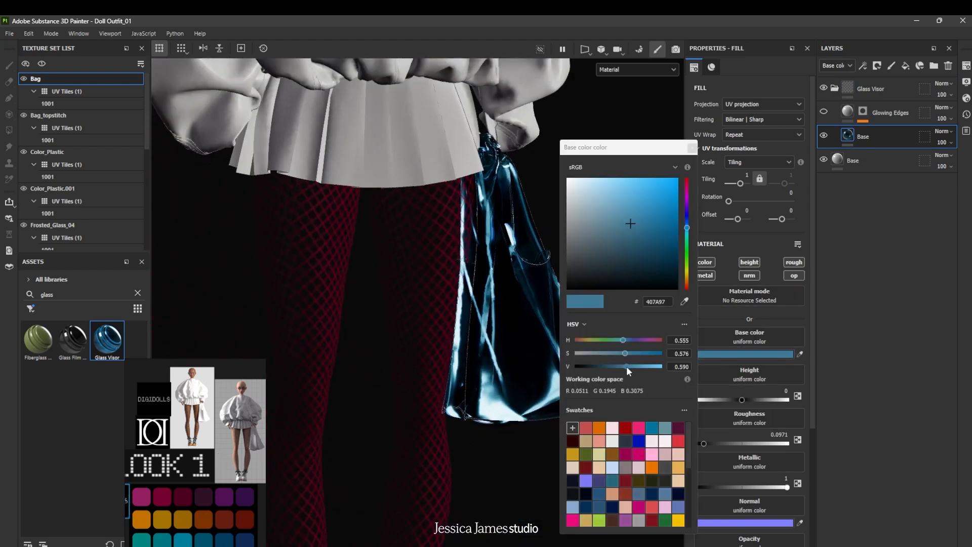
pyautogui.moveTo(625, 354); pyautogui.dragTo(641, 366)
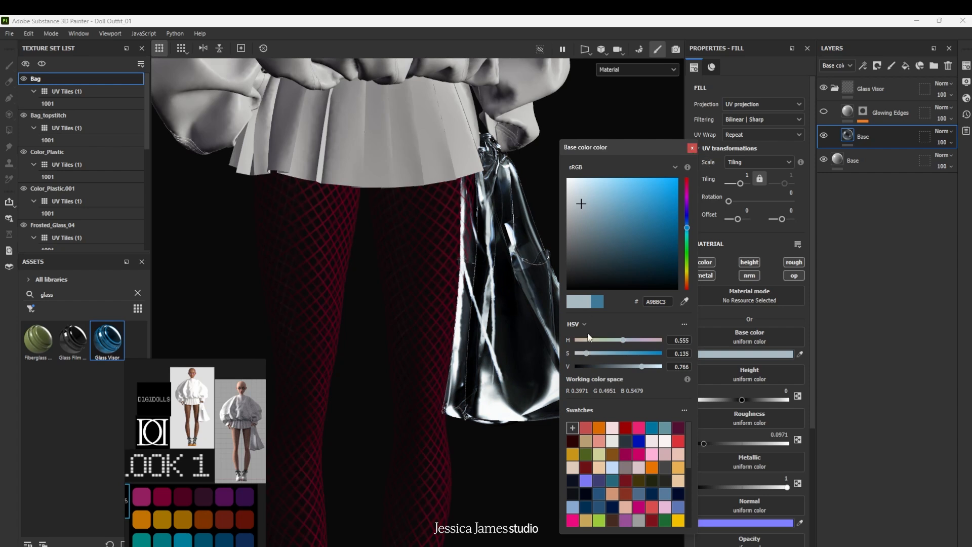
pyautogui.moveTo(623, 340); pyautogui.dragTo(644, 343)
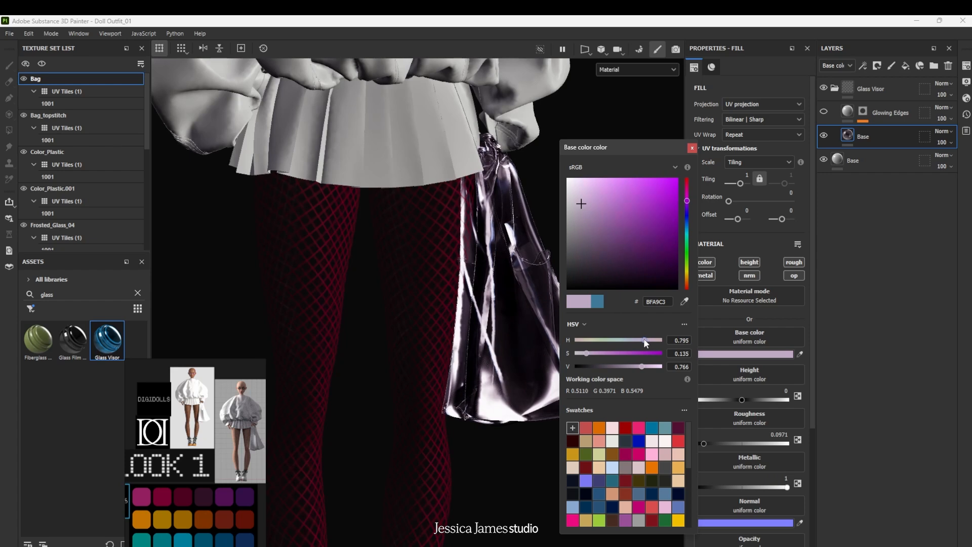
pyautogui.moveTo(588, 356); pyautogui.dragTo(581, 353)
pyautogui.moveTo(643, 366); pyautogui.dragTo(649, 342)
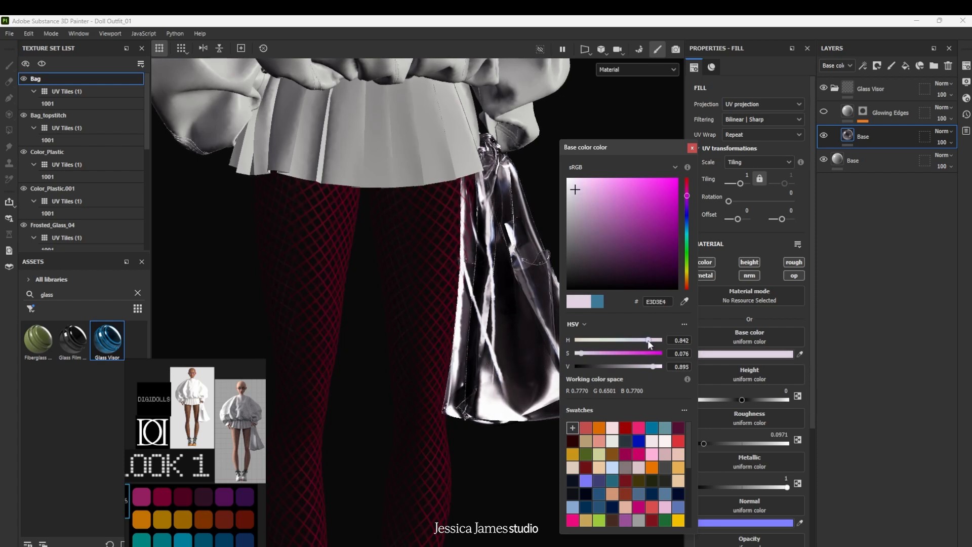
pyautogui.click(692, 148)
# Inspect the bag's glass folds up close and turn off the height channel on Glass Visor's Base layer
pyautogui.keyDown('alt'); pyautogui.moveTo(587, 259); pyautogui.dragTo(558, 323); pyautogui.keyUp('alt')
pyautogui.scroll(5, 555, 326)
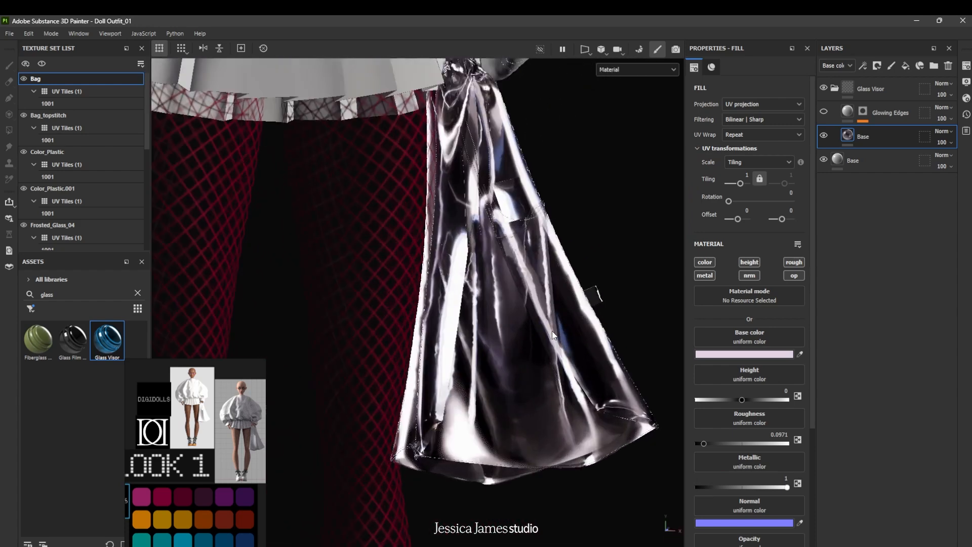
pyautogui.moveTo(578, 363)
pyautogui.keyDown('alt'); pyautogui.mouseDown()
pyautogui.moveTo(550, 374)
pyautogui.moveTo(561, 365)
pyautogui.mouseUp(); pyautogui.keyUp('alt')
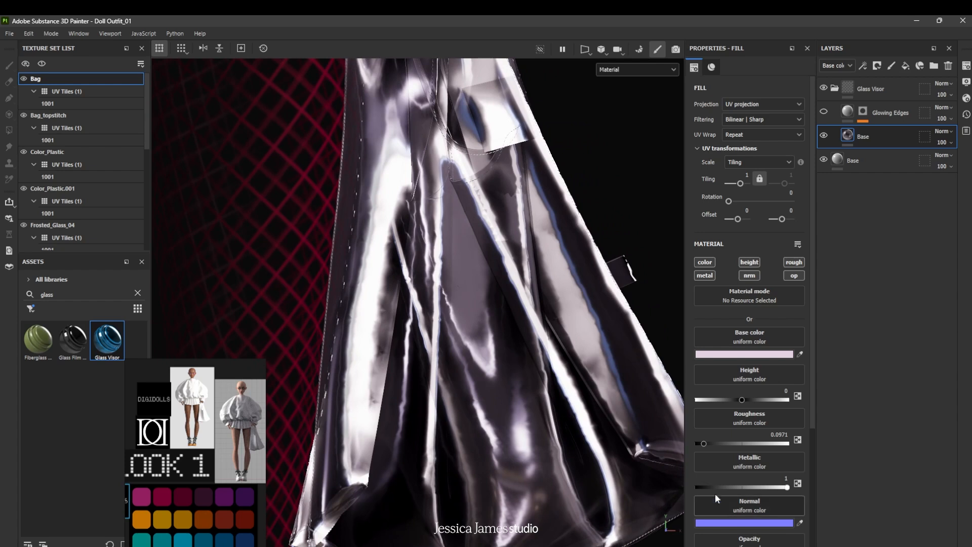
pyautogui.keyDown('alt'); pyautogui.moveTo(527, 321); pyautogui.dragTo(546, 379); pyautogui.keyUp('alt')
pyautogui.scroll(-2, 730, 410)
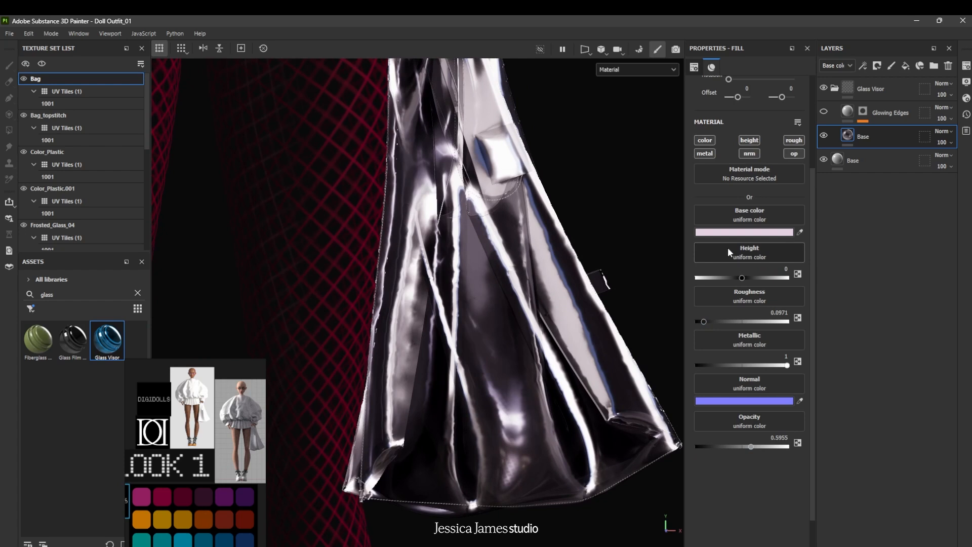
pyautogui.scroll(1, 744, 222)
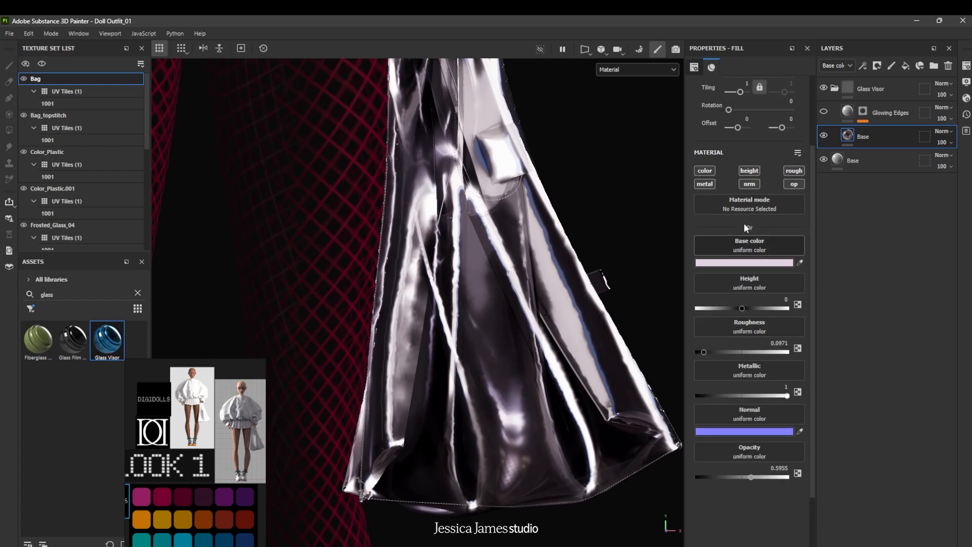
pyautogui.click(755, 201)
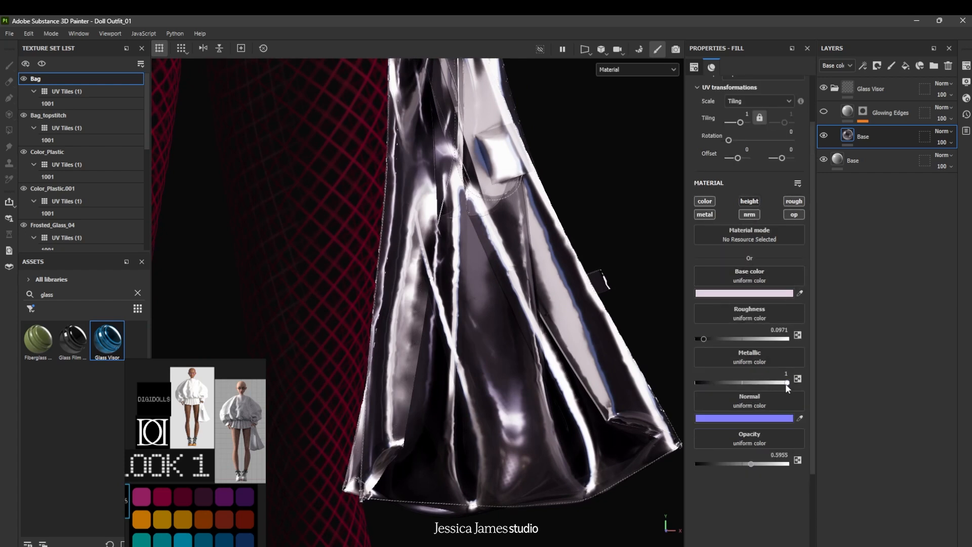
# Set the roughness of Glass Visor's Base layer to 0.1189 and its metallic value to 0.8919
pyautogui.moveTo(706, 338); pyautogui.dragTo(708, 338)
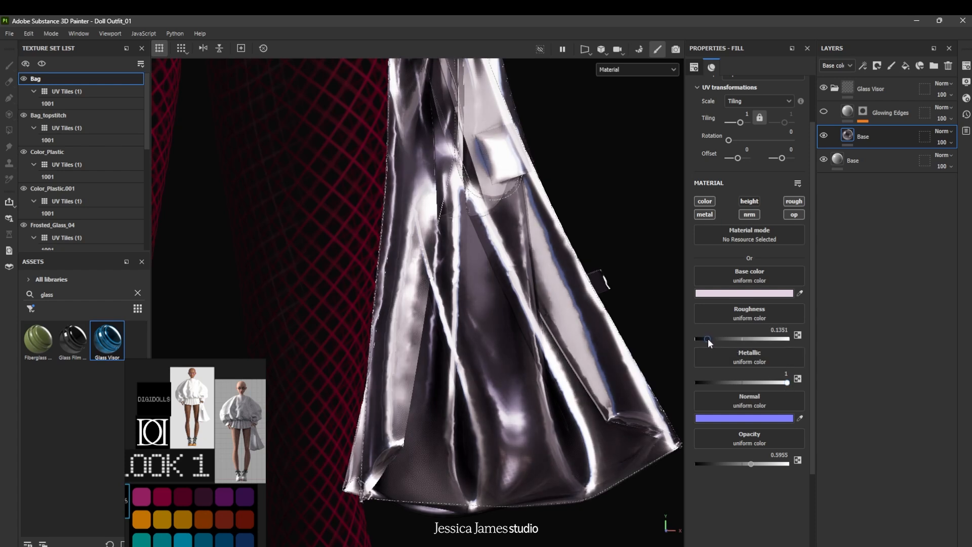
pyautogui.keyDown('alt'); pyautogui.moveTo(487, 301); pyautogui.dragTo(549, 342); pyautogui.keyUp('alt')
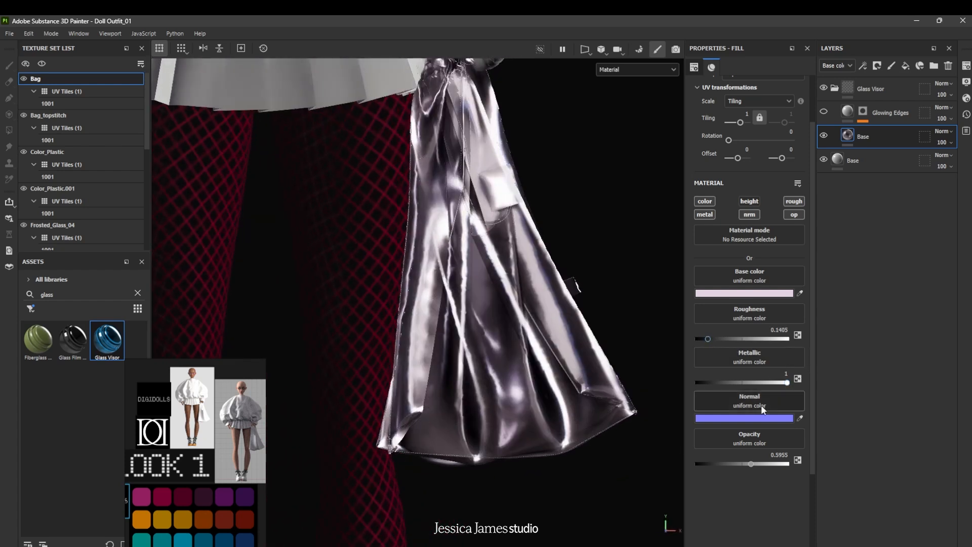
pyautogui.moveTo(787, 385); pyautogui.dragTo(781, 385)
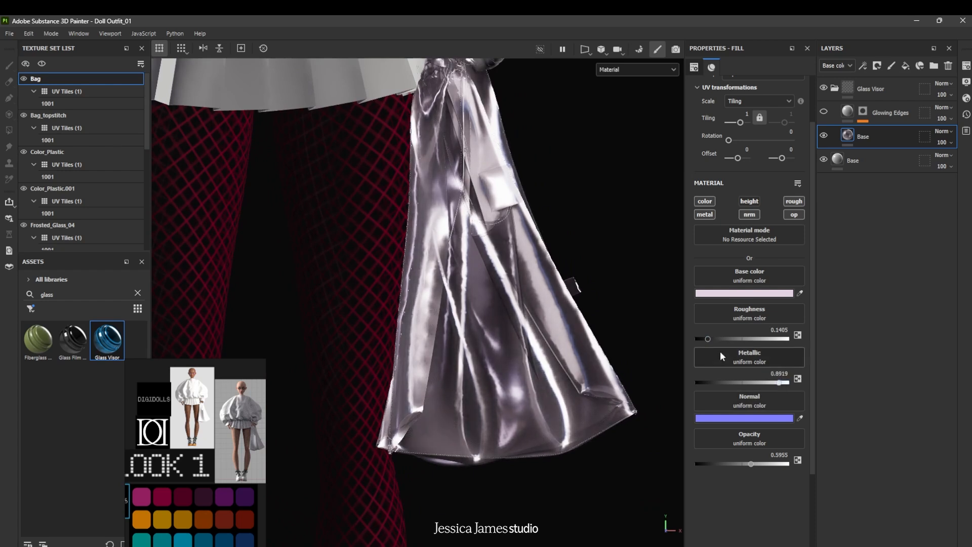
pyautogui.moveTo(707, 339); pyautogui.dragTo(706, 338)
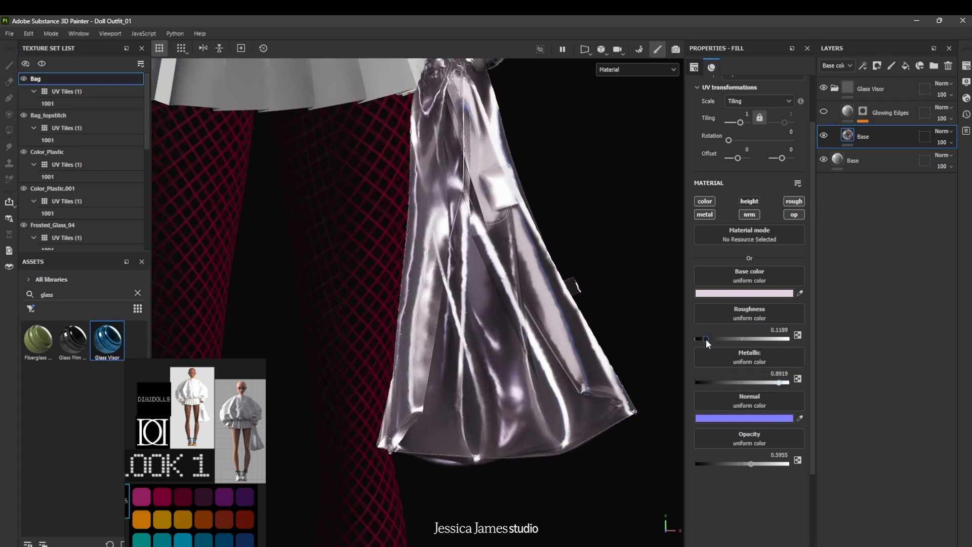
# Show the Glowing Edges layer and examine its content, its mask generator's settings and its effect on the bag from several angles
pyautogui.keyDown('alt'); pyautogui.moveTo(563, 333); pyautogui.dragTo(608, 329); pyautogui.keyUp('alt')
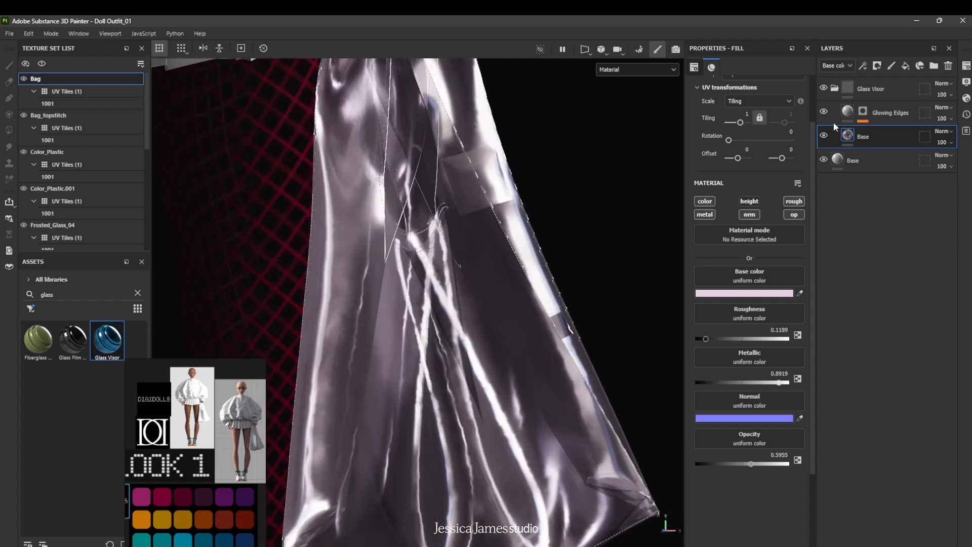
pyautogui.click(858, 110)
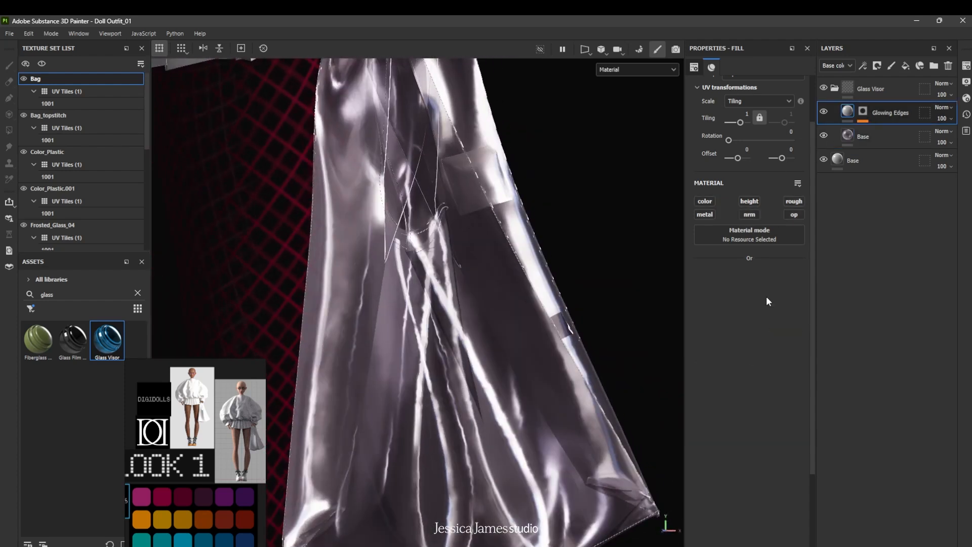
pyautogui.click(865, 111)
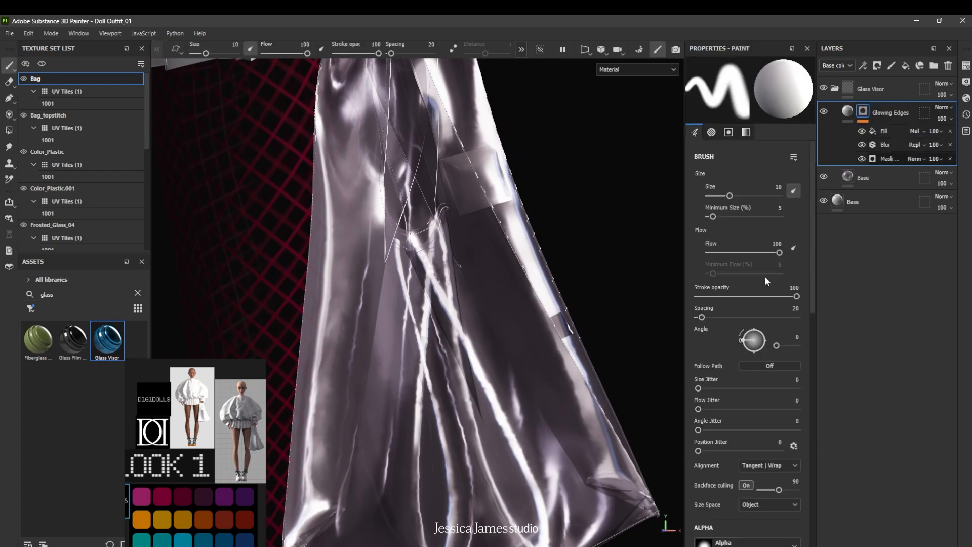
pyautogui.scroll(-6, 760, 409)
pyautogui.scroll(-3, 762, 424)
pyautogui.scroll(-3, 527, 346)
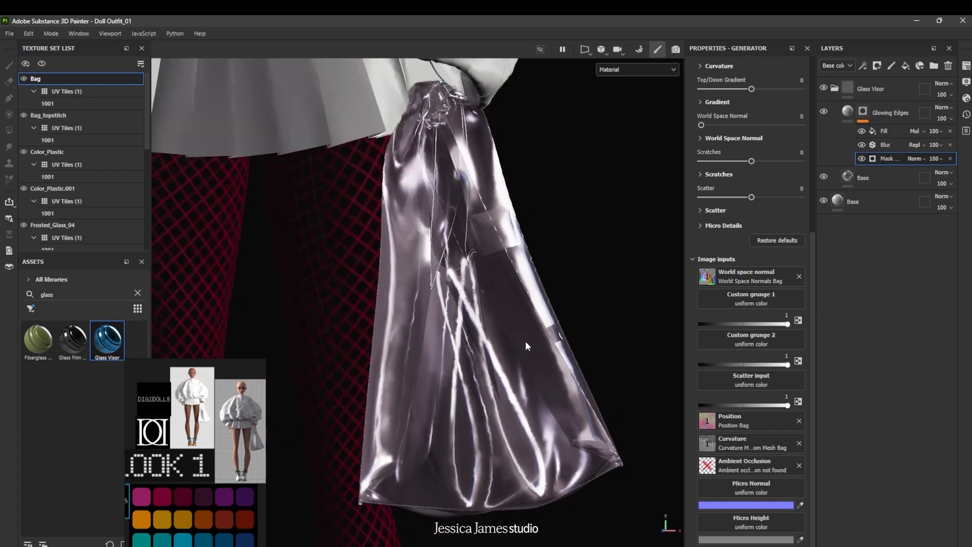
pyautogui.scroll(-2, 526, 341)
pyautogui.keyDown('alt'); pyautogui.moveTo(512, 356); pyautogui.dragTo(395, 387); pyautogui.keyUp('alt')
pyautogui.scroll(4, 478, 372)
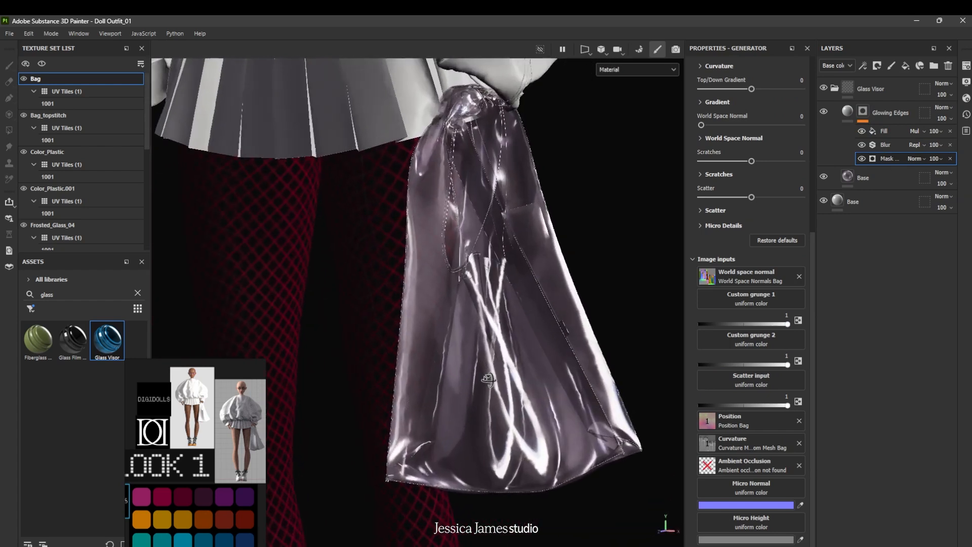
pyautogui.keyDown('alt'); pyautogui.moveTo(479, 383); pyautogui.dragTo(526, 375); pyautogui.keyUp('alt')
# Delete the Glowing Edges layer from the Glass Visor folder
pyautogui.click(886, 111)
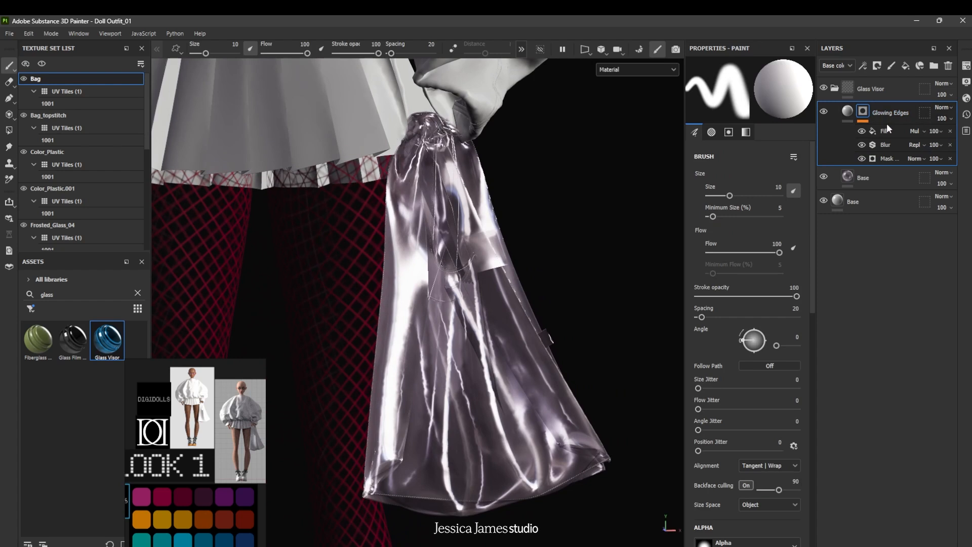
pyautogui.click(946, 69)
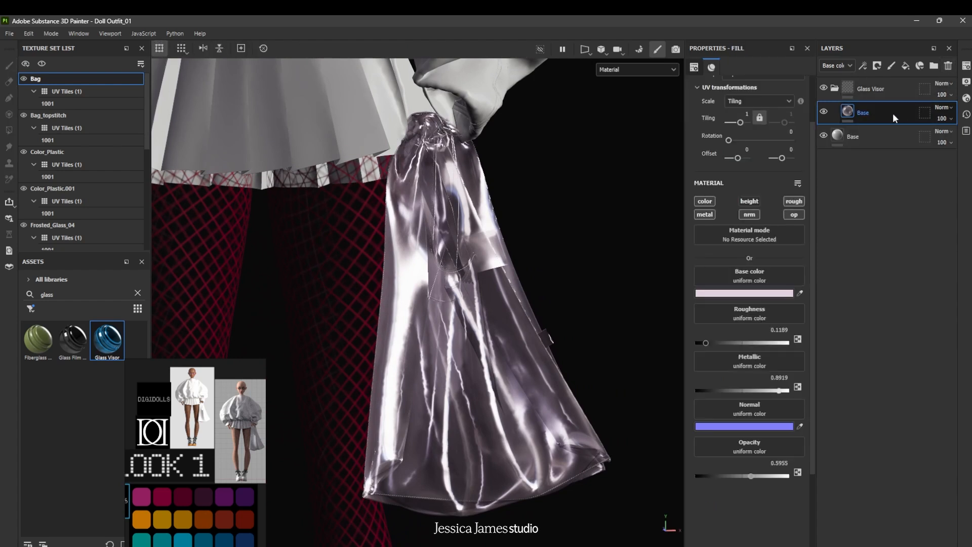
pyautogui.moveTo(512, 308)
pyautogui.keyDown('alt'); pyautogui.mouseDown()
pyautogui.moveTo(385, 321)
pyautogui.moveTo(549, 321)
pyautogui.moveTo(551, 330)
pyautogui.moveTo(530, 315)
pyautogui.moveTo(543, 284)
pyautogui.moveTo(482, 333)
pyautogui.moveTo(502, 314)
pyautogui.mouseUp(); pyautogui.keyUp('alt')
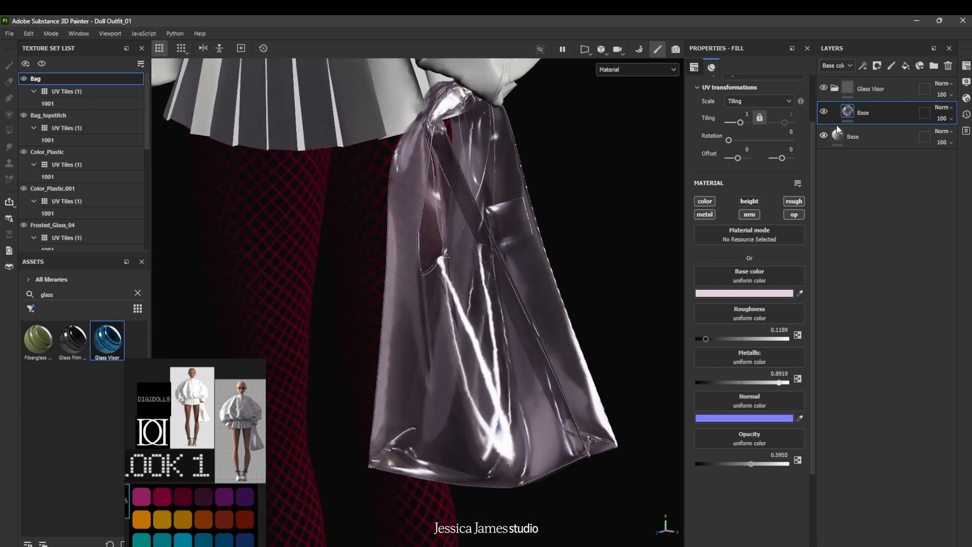
# Add a black mask to Glass Visor's Base layer and reveal the bag's main panels and straps using Polygon Fill in UV chunk mode
pyautogui.click(878, 66)
pyautogui.click(896, 91)
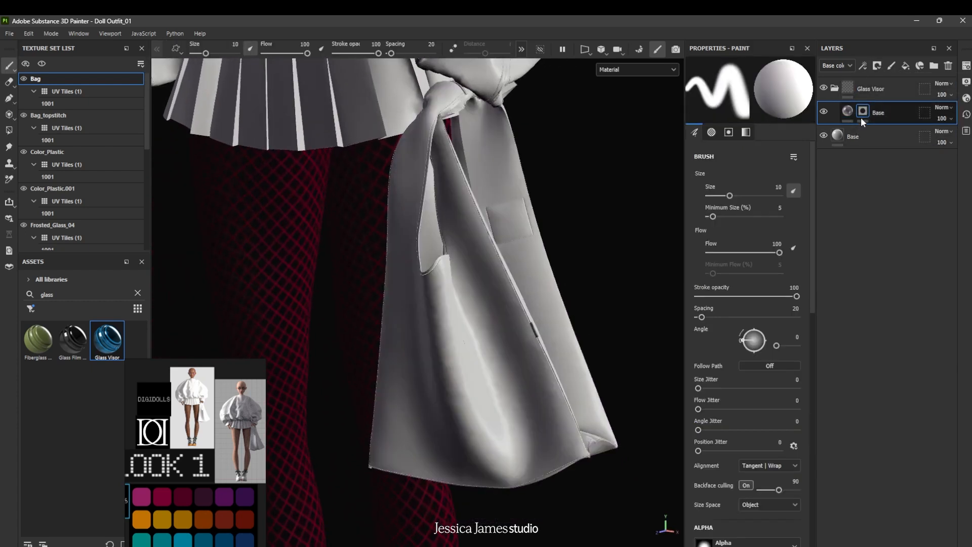
pyautogui.click(9, 131)
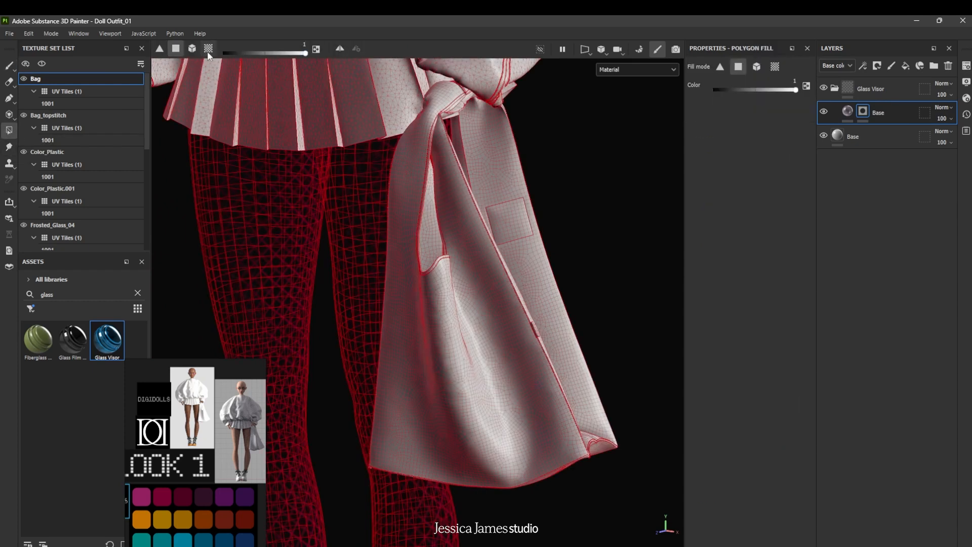
pyautogui.click(208, 50)
pyautogui.click(428, 355)
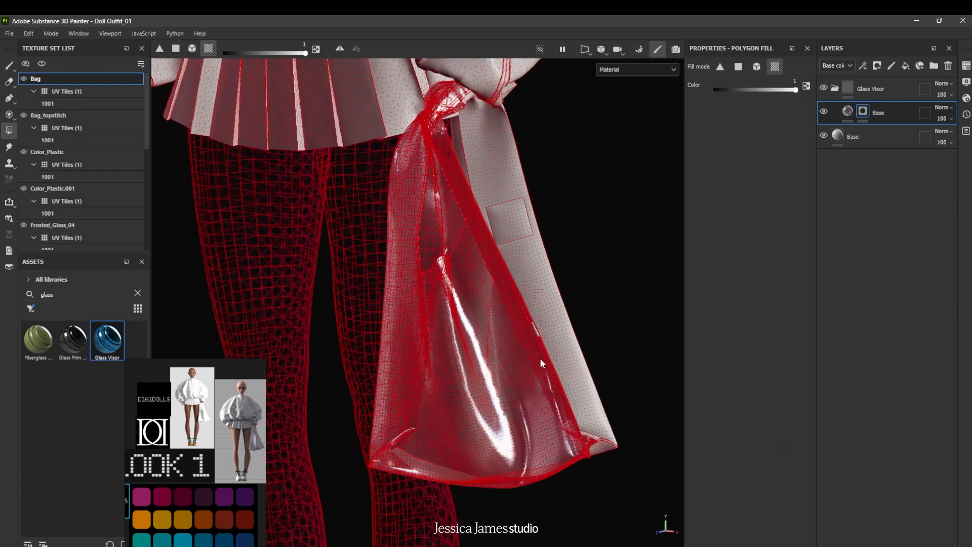
pyautogui.keyDown('alt'); pyautogui.moveTo(569, 380); pyautogui.dragTo(433, 378); pyautogui.keyUp('alt')
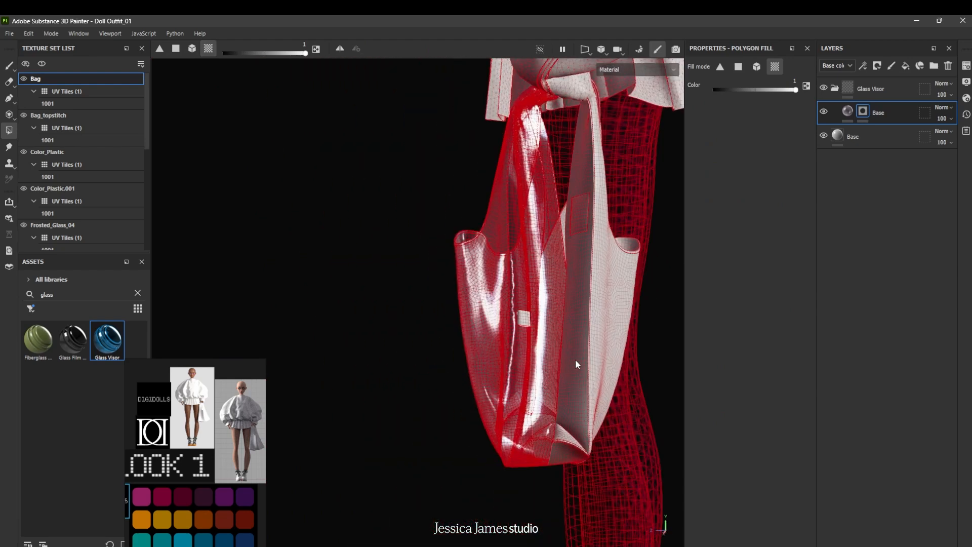
pyautogui.keyDown('alt'); pyautogui.moveTo(605, 394); pyautogui.dragTo(766, 370); pyautogui.keyUp('alt')
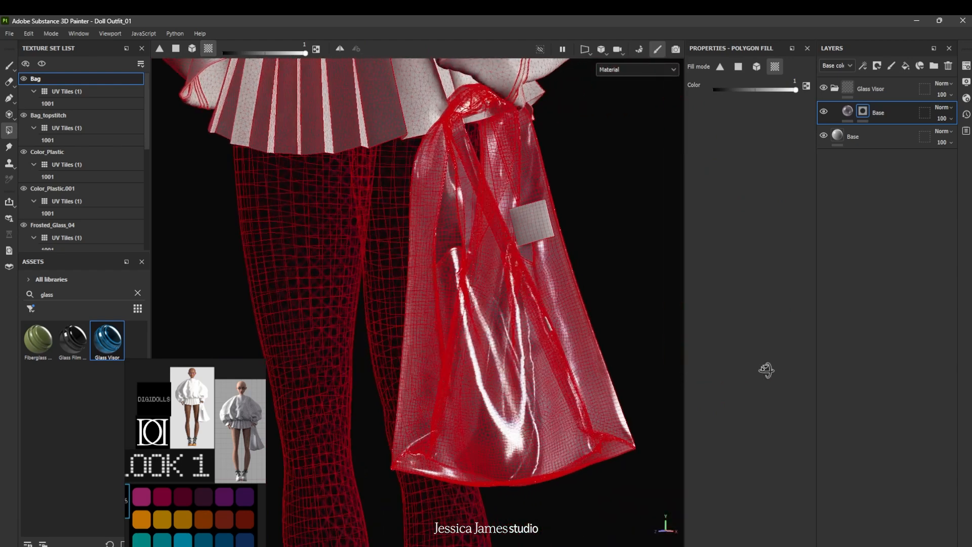
# Select the content of Glass Visor's Base layer and examine the masked glass material on the bag's folds, strap and patch
pyautogui.click(848, 111)
pyautogui.scroll(3, 475, 330)
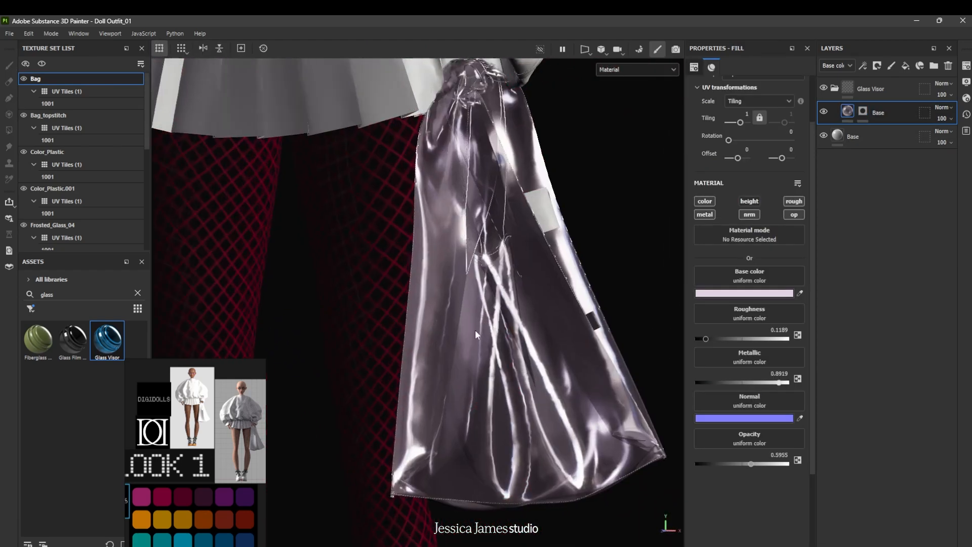
pyautogui.keyDown('alt'); pyautogui.moveTo(476, 330); pyautogui.dragTo(480, 388); pyautogui.keyUp('alt')
pyautogui.scroll(-2, 481, 388)
pyautogui.scroll(5, 480, 388)
pyautogui.keyDown('alt'); pyautogui.moveTo(560, 340); pyautogui.dragTo(439, 362); pyautogui.keyUp('alt')
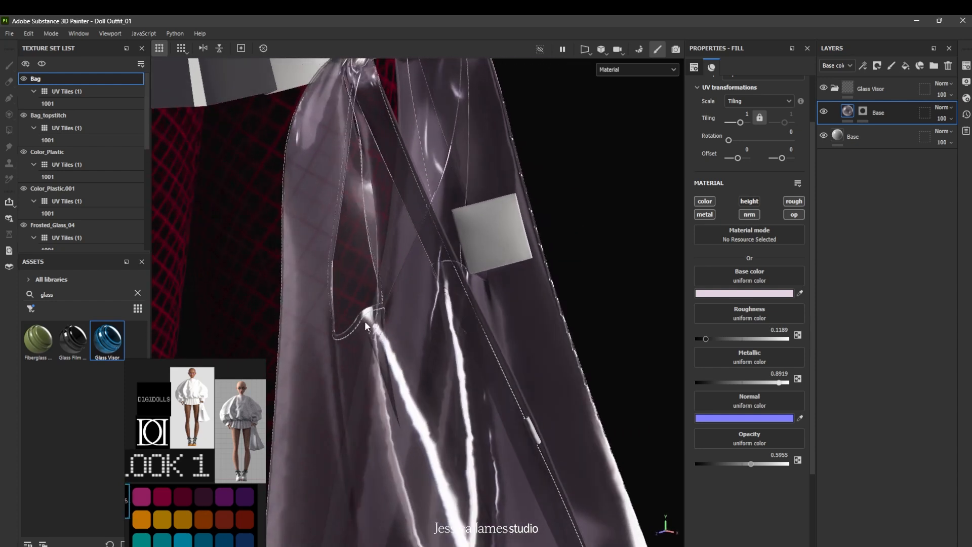
pyautogui.scroll(-6, 364, 321)
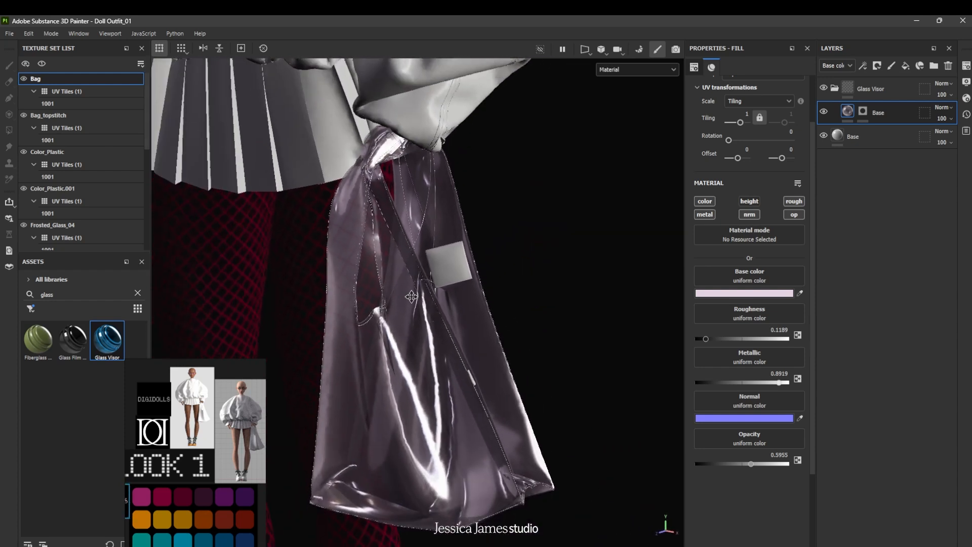
pyautogui.keyDown('alt'); pyautogui.moveTo(405, 333); pyautogui.dragTo(511, 324); pyautogui.keyUp('alt')
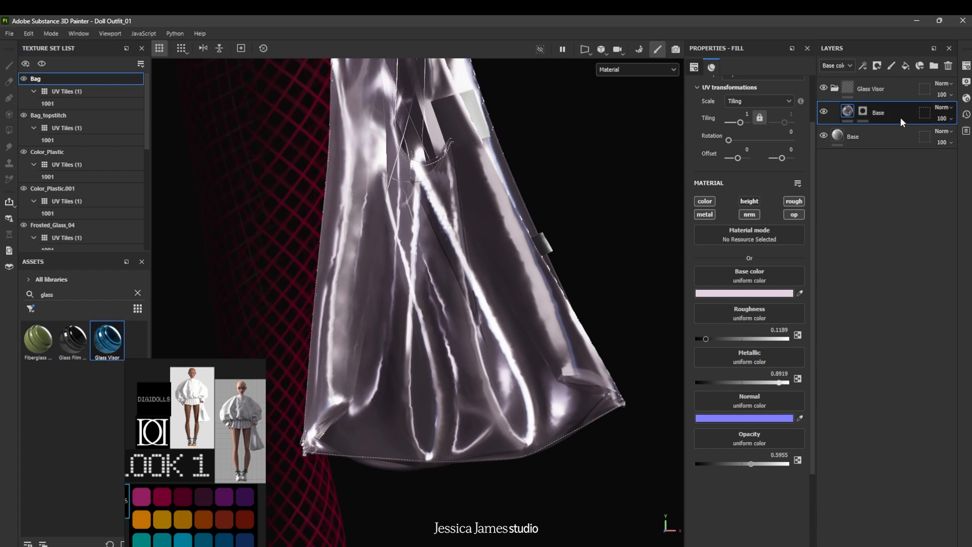
# Add a fill layer above Base in the Glass Visor folder and keep only its height channel active
pyautogui.click(908, 69)
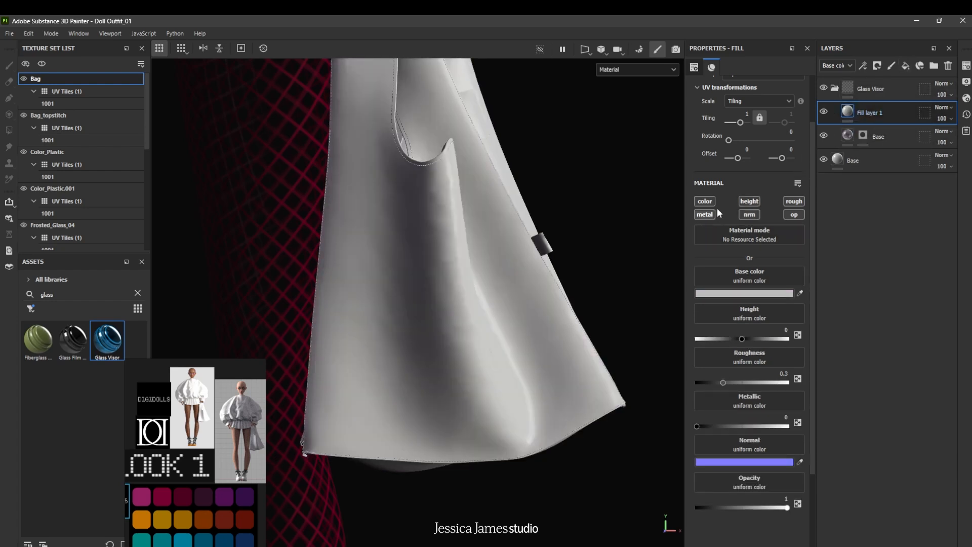
pyautogui.keyDown('alt'); pyautogui.click(754, 203); pyautogui.keyUp('alt')
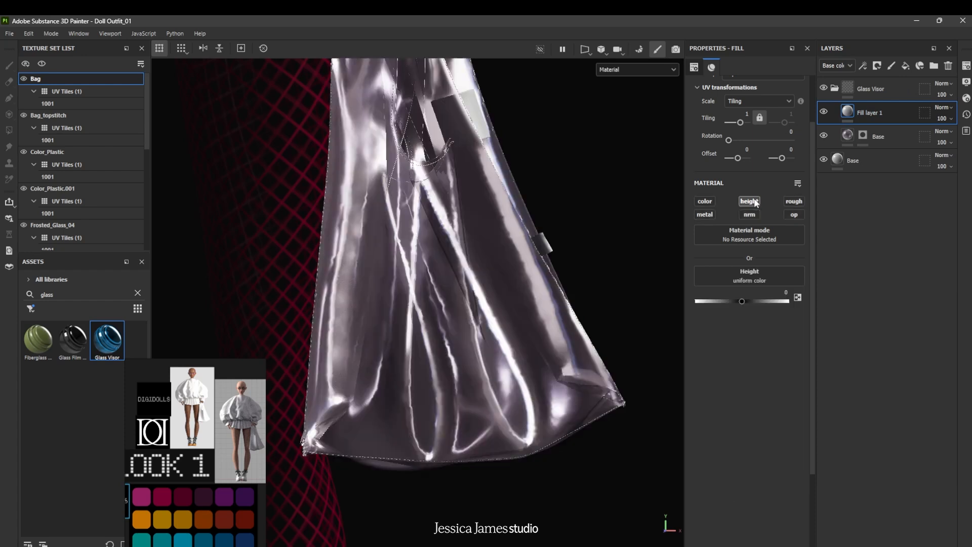
# Clear the asset search, show only textures from the Project library, and look through them for the pixel smiley images
pyautogui.click(137, 293)
pyautogui.click(32, 309)
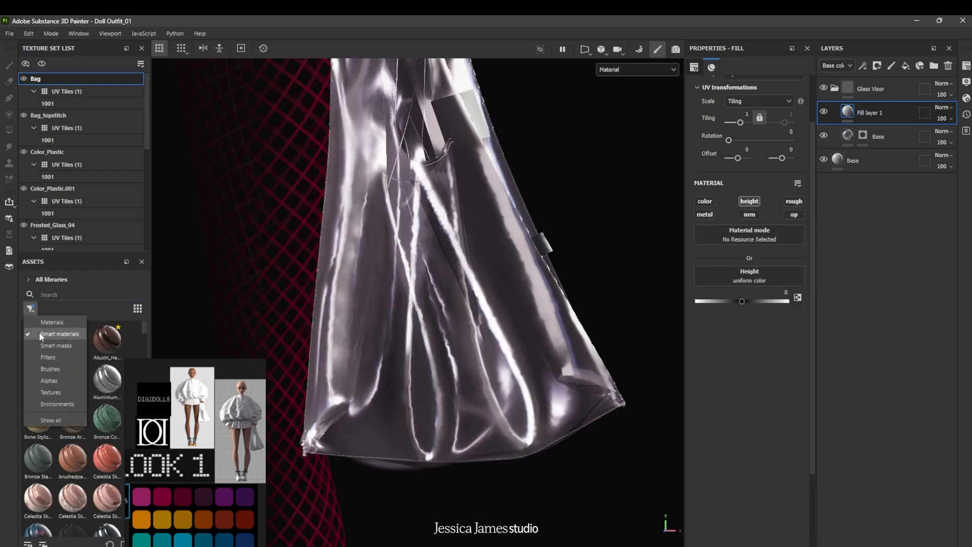
pyautogui.click(50, 390)
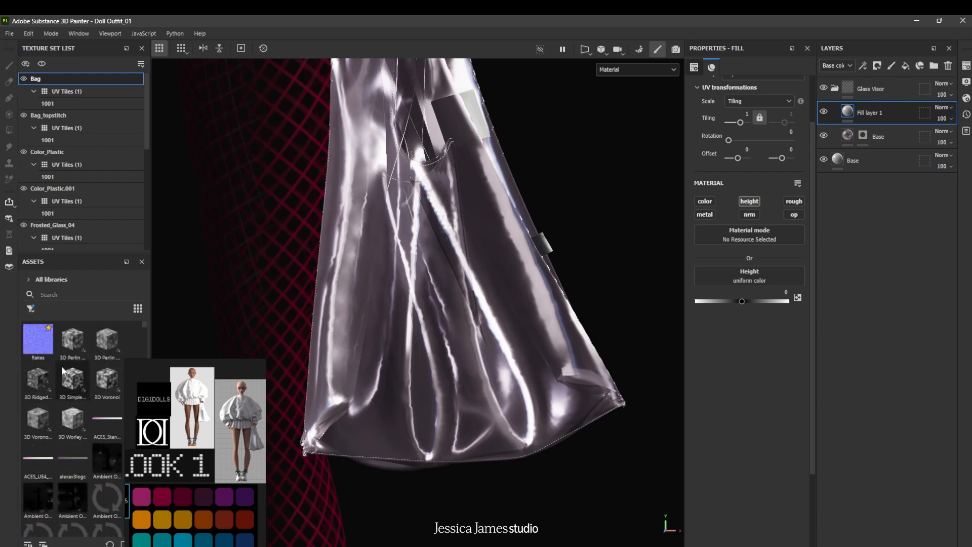
pyautogui.click(31, 309)
pyautogui.click(27, 280)
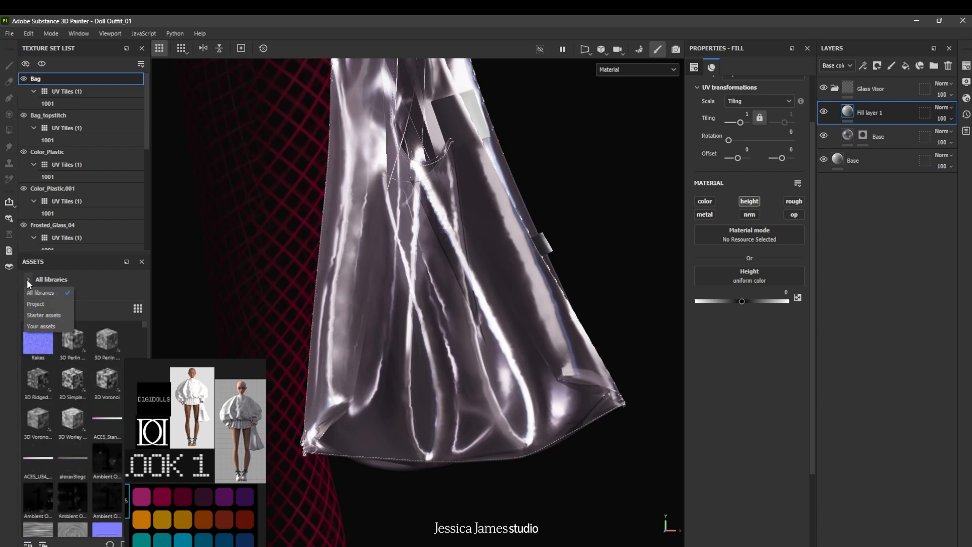
pyautogui.click(41, 308)
pyautogui.scroll(-5, 71, 405)
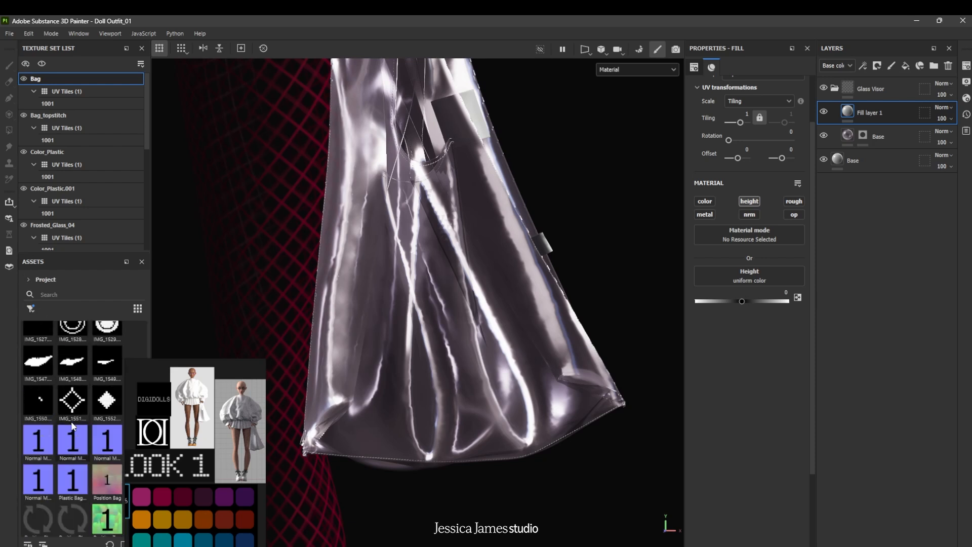
pyautogui.moveTo(79, 449)
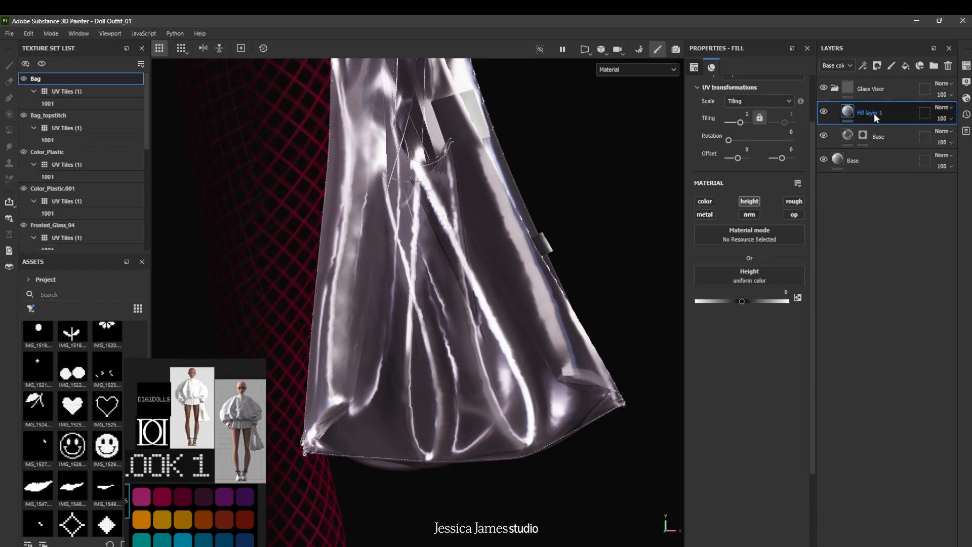
# Add a black mask with a Paint effect to the height-only fill layer and activate the Paint tool
pyautogui.click(879, 67)
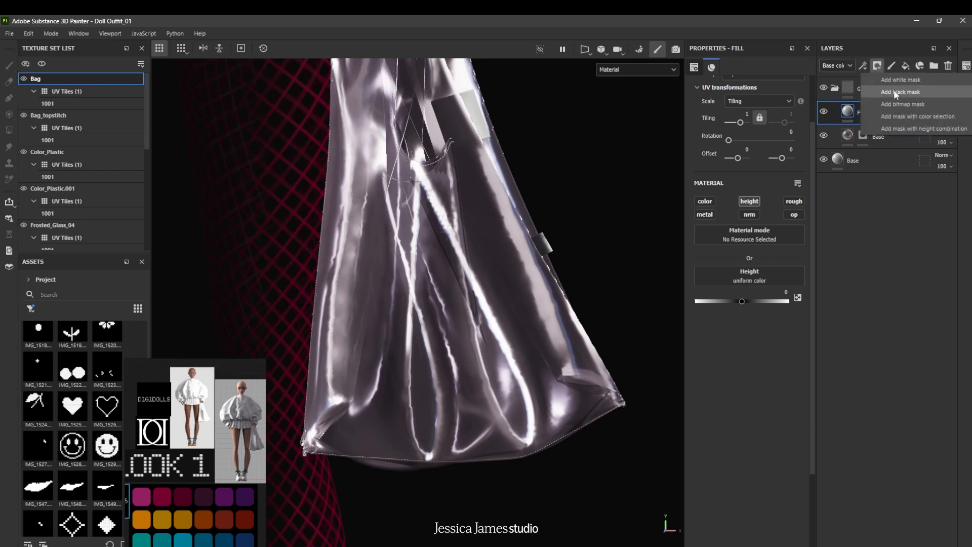
pyautogui.click(895, 91)
pyautogui.click(865, 66)
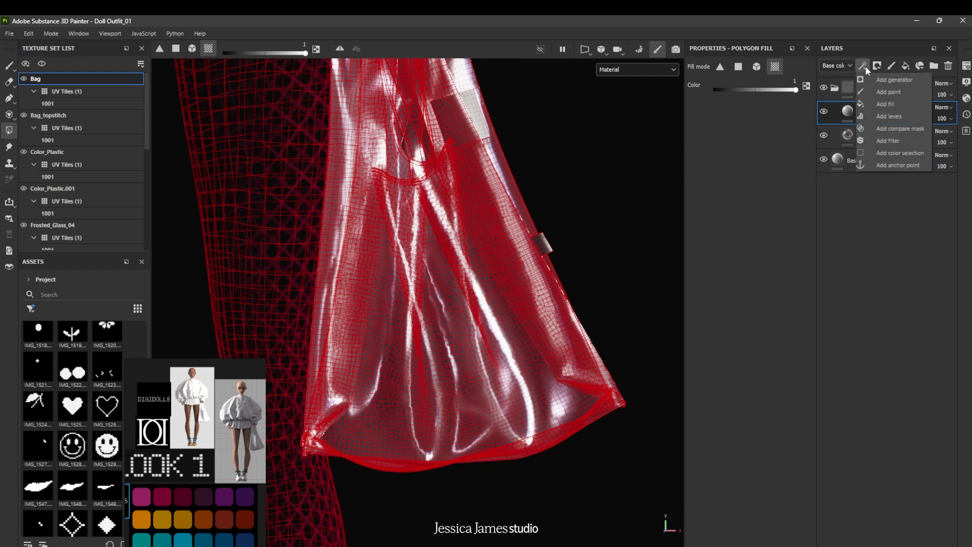
pyautogui.click(881, 91)
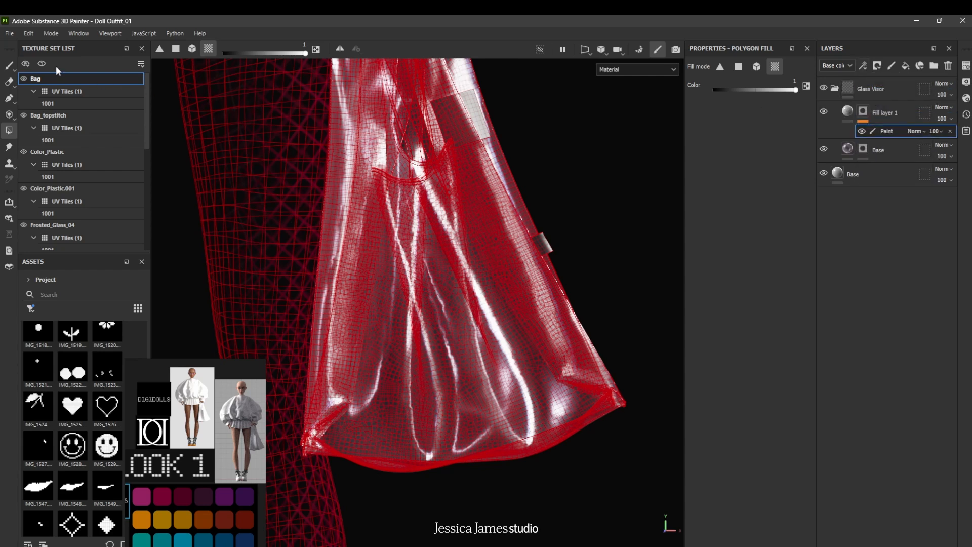
pyautogui.click(7, 67)
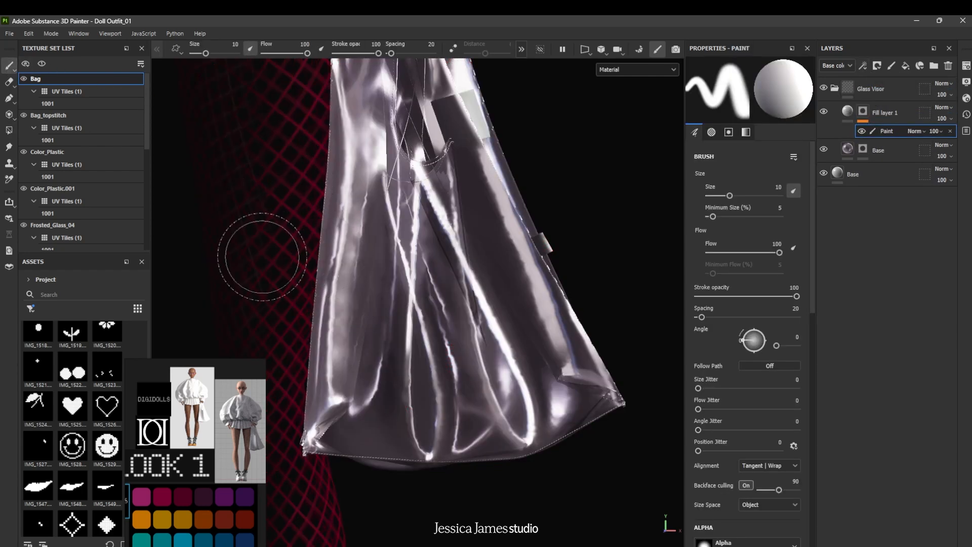
# Assign the outlined smiley texture IMG_1528.PNG as the brush stencil and scale it down over the lower front of the bag
pyautogui.scroll(-8, 753, 361)
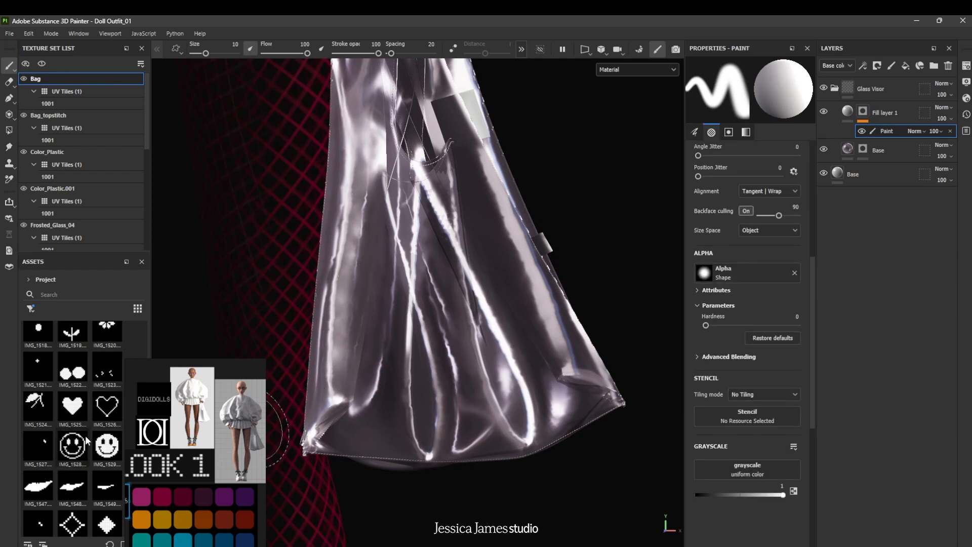
pyautogui.moveTo(73, 449); pyautogui.dragTo(749, 414)
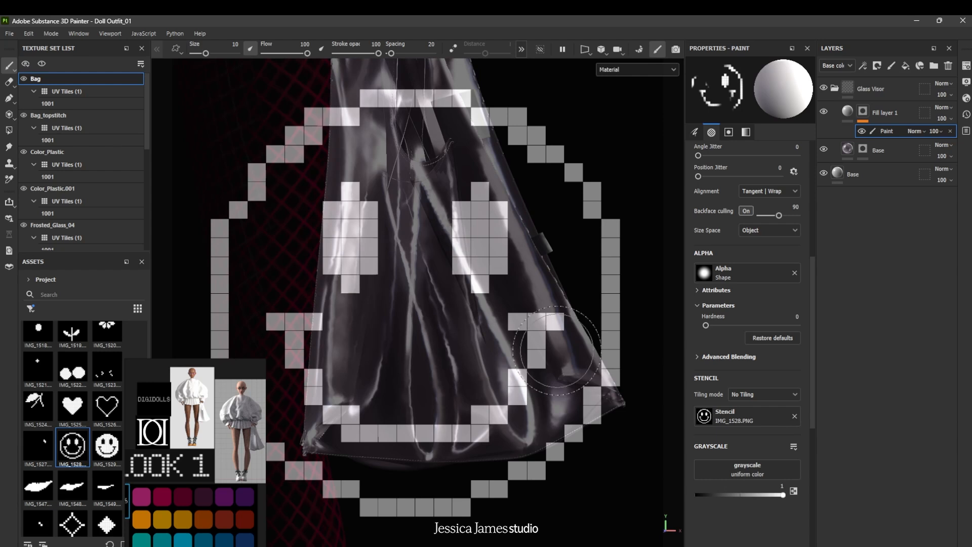
pyautogui.press('s')
pyautogui.moveTo(549, 285)
pyautogui.mouseDown(button='right')
pyautogui.moveTo(549, 299)
pyautogui.moveTo(534, 246)
pyautogui.mouseUp(button='right')
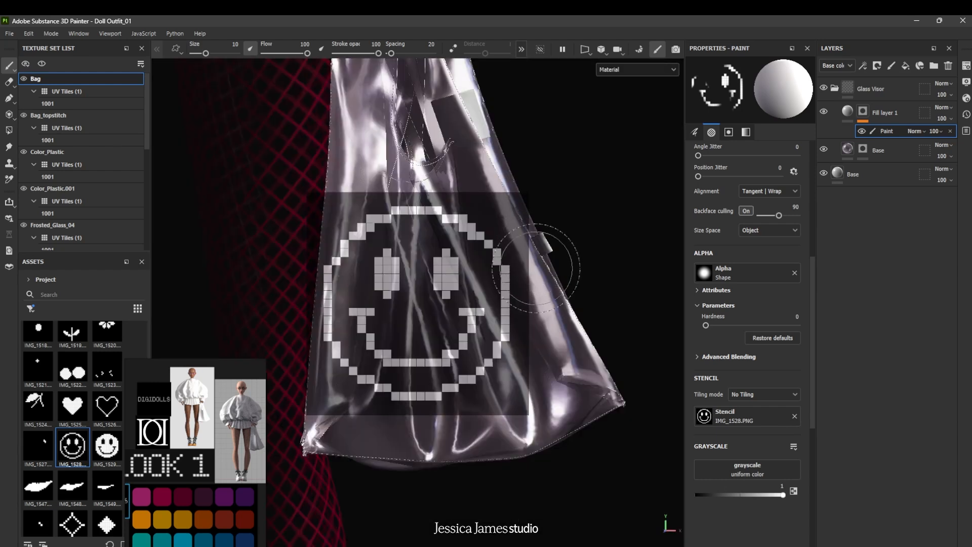
# Show the 3D and 2D views side by side and frame the bag's panel islands in the UV layout
pyautogui.click(585, 49)
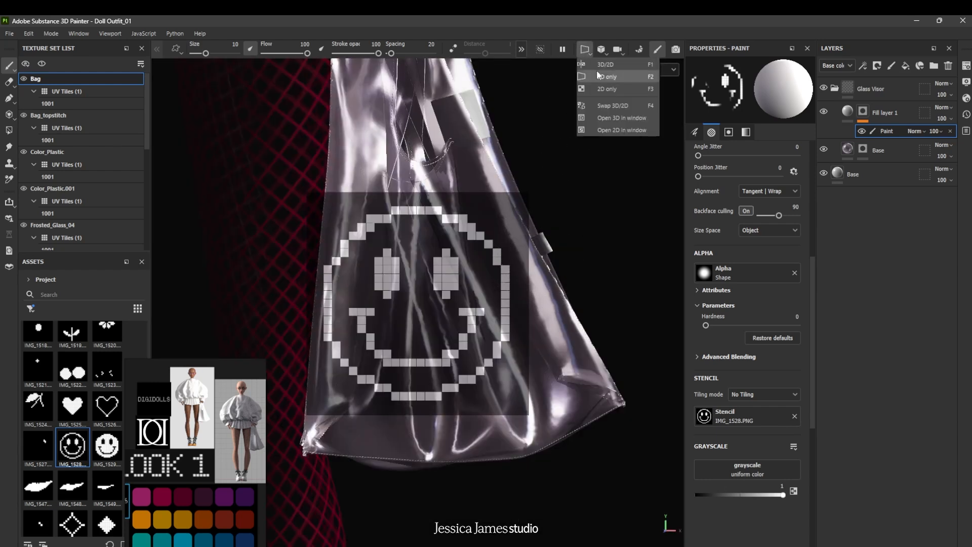
pyautogui.click(607, 65)
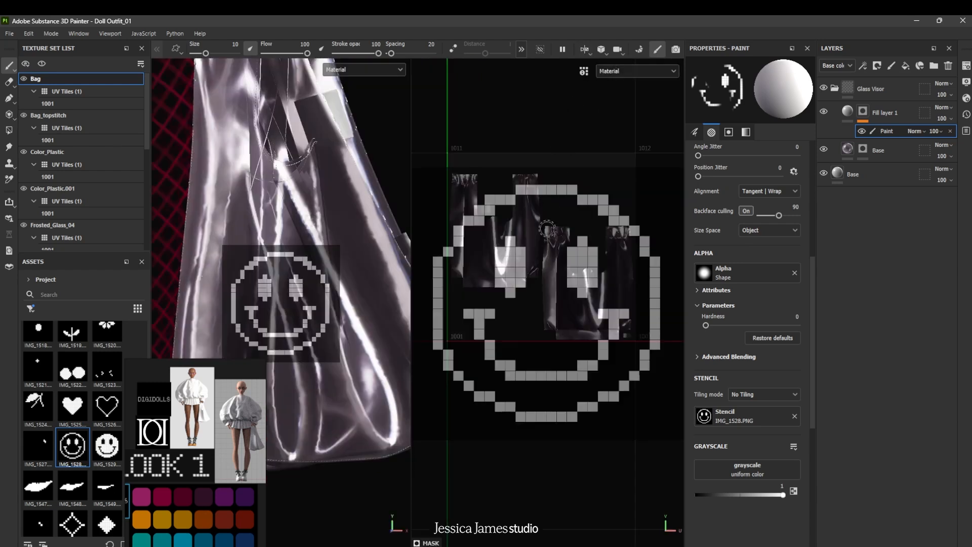
pyautogui.moveTo(567, 264); pyautogui.dragTo(563, 226, button='right')
pyautogui.scroll(3, 560, 282)
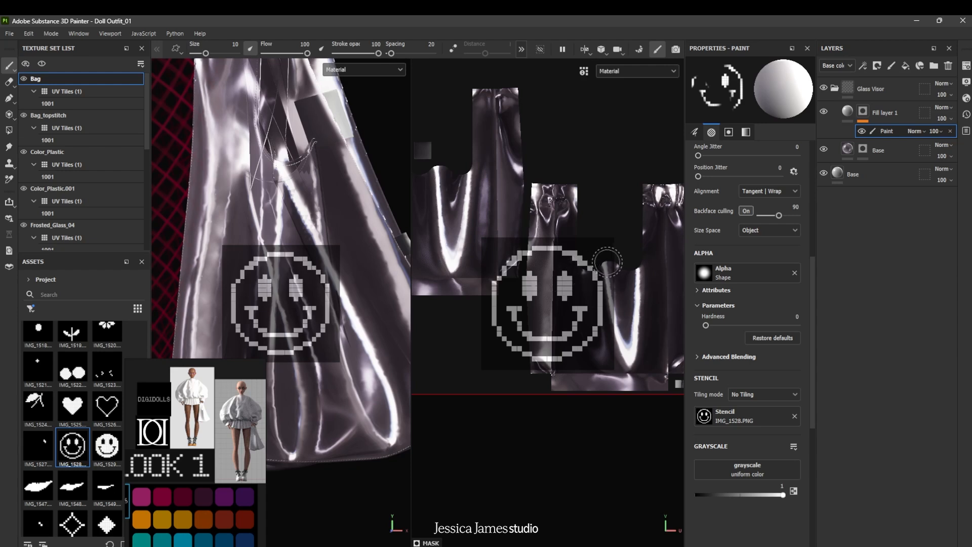
pyautogui.keyDown('alt'); pyautogui.moveTo(615, 261); pyautogui.dragTo(720, 331, button='middle'); pyautogui.keyUp('alt')
# Scale and move the smiley stencil so it covers the lower middle of the bag's large panel in the 2D view
pyautogui.press('s')
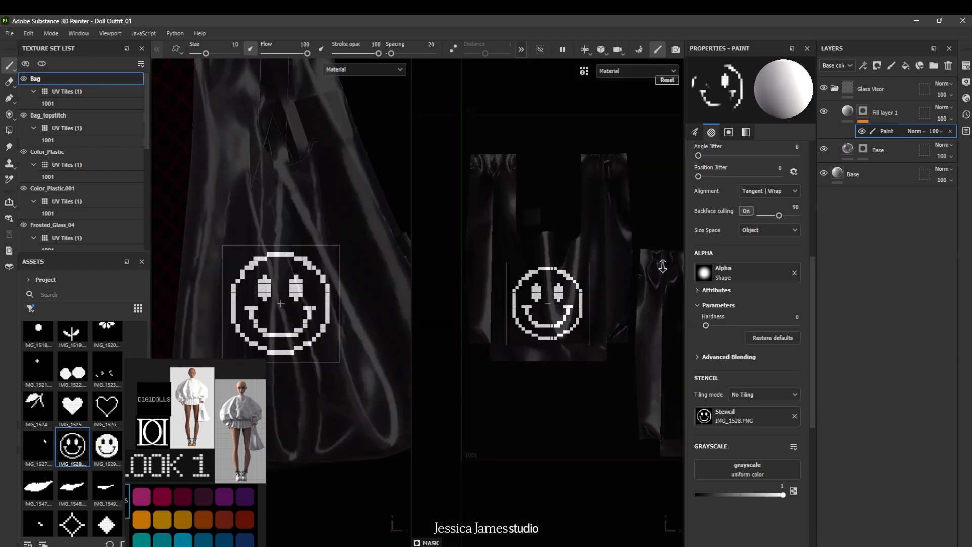
pyautogui.scroll(3, 585, 311)
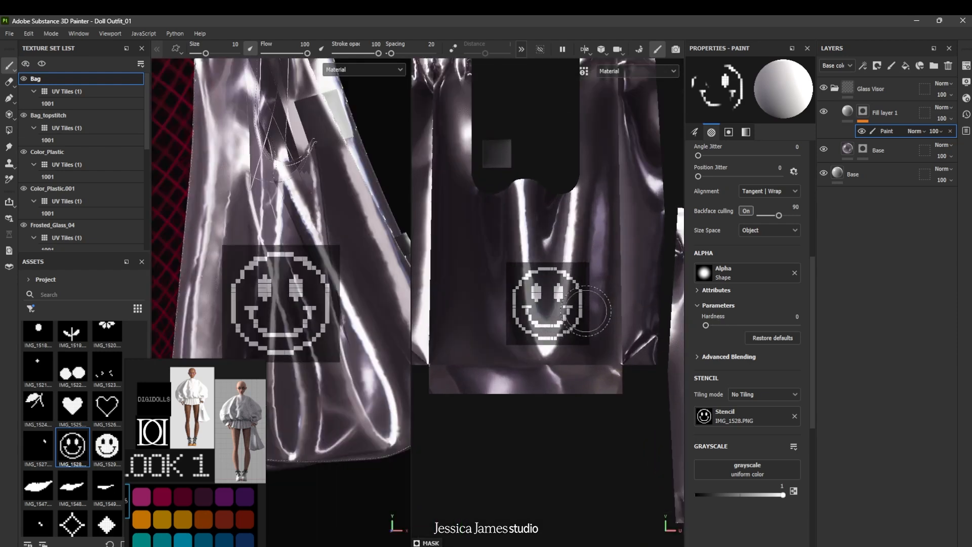
pyautogui.press('s')
pyautogui.moveTo(598, 321); pyautogui.dragTo(616, 312, button='right')
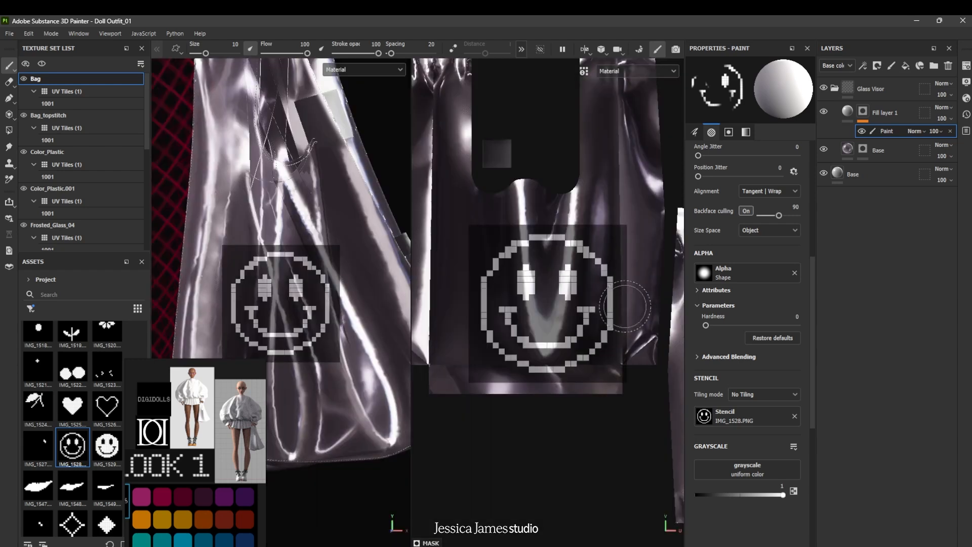
pyautogui.press('s')
pyautogui.moveTo(636, 293); pyautogui.dragTo(628, 277, button='middle')
pyautogui.press('s')
pyautogui.moveTo(600, 274); pyautogui.dragTo(580, 268, button='right')
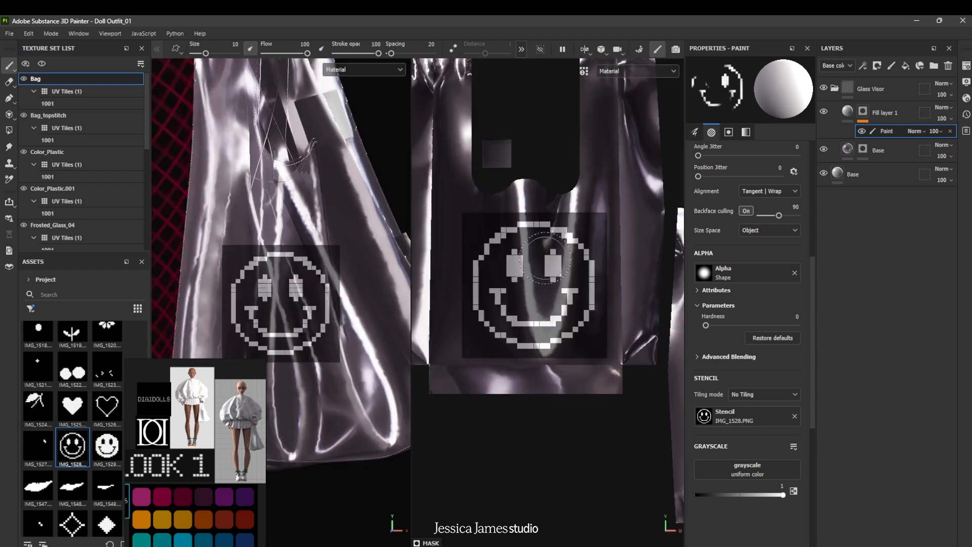
# Paint a first stroke through the smiley stencil, then turn on the color channel of Fill layer 1
pyautogui.moveTo(553, 243); pyautogui.dragTo(536, 234)
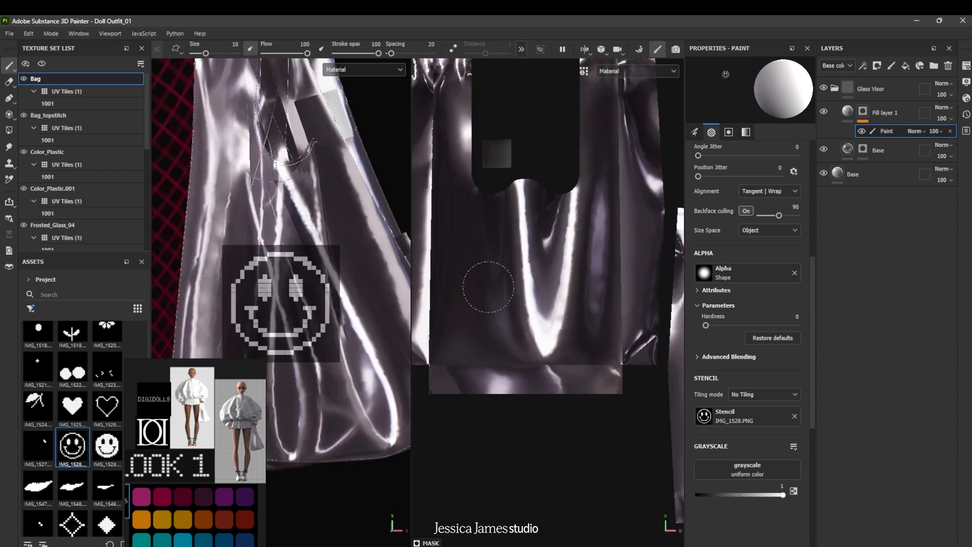
pyautogui.click(848, 112)
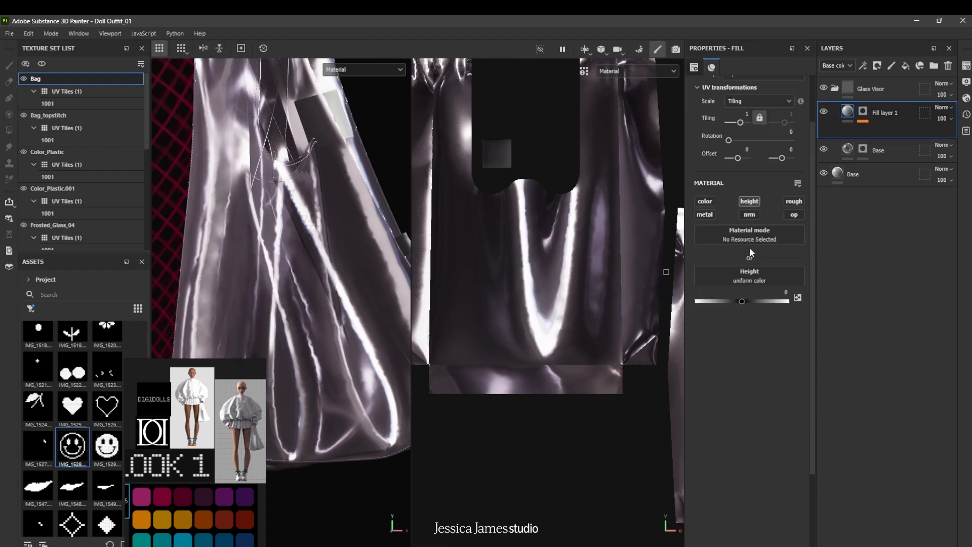
pyautogui.click(709, 202)
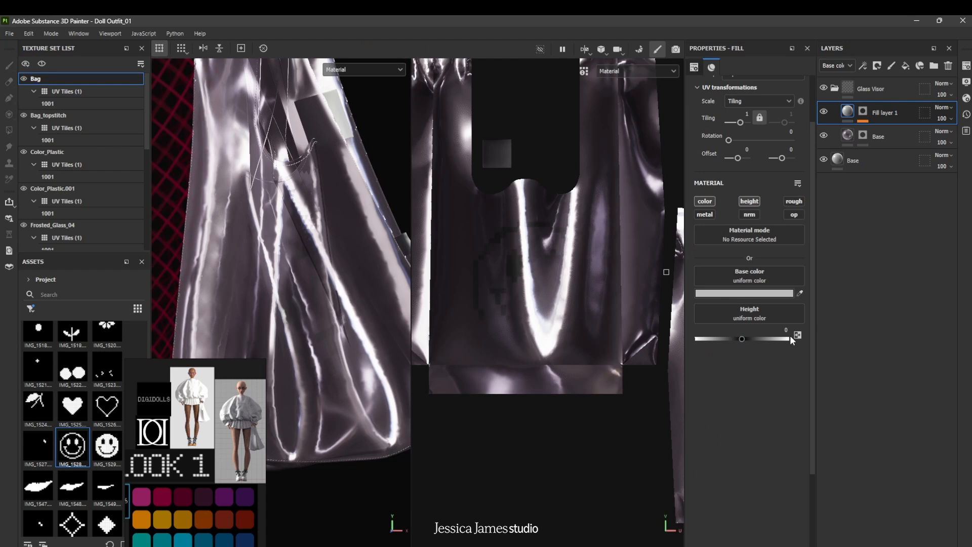
# Return to the mask's Paint effect, enlarge the brush to size 19 and paint the whole smiley through the stencil
pyautogui.click(863, 112)
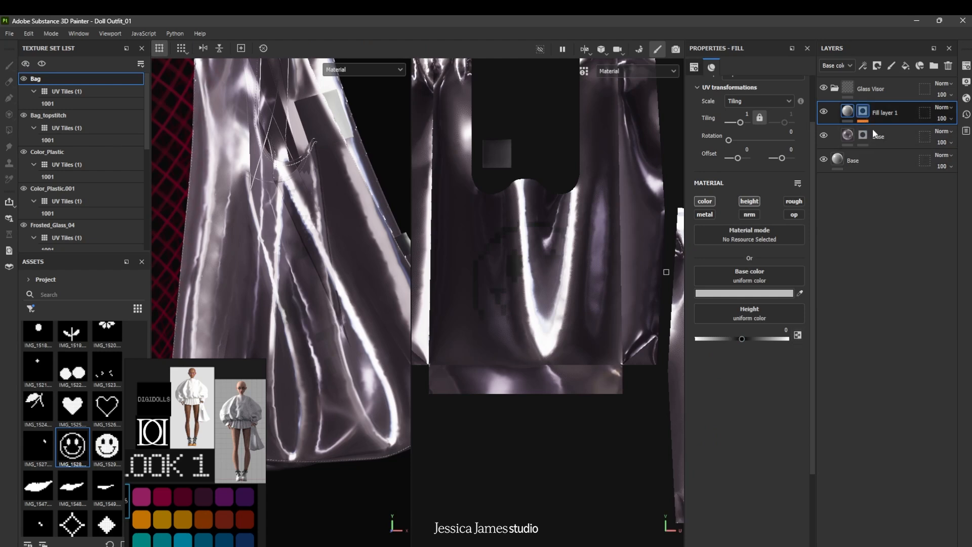
pyautogui.click(881, 132)
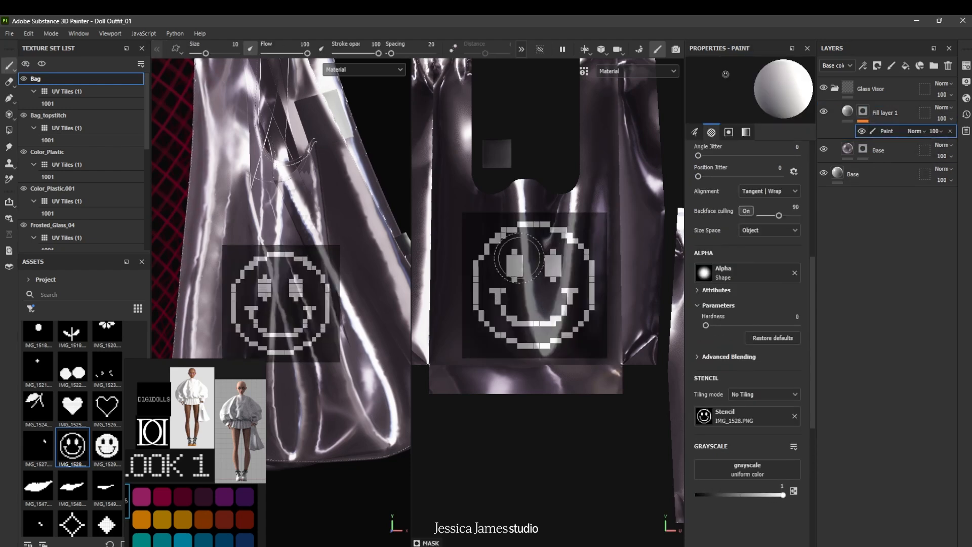
pyautogui.press(']')
pyautogui.press(']')
pyautogui.press(']')
pyautogui.press(']')
pyautogui.press(']')
pyautogui.press(']')
pyautogui.press(']')
pyautogui.press(']')
pyautogui.press(']')
pyautogui.moveTo(512, 265)
pyautogui.mouseDown()
pyautogui.moveTo(538, 244)
pyautogui.moveTo(546, 336)
pyautogui.mouseUp()
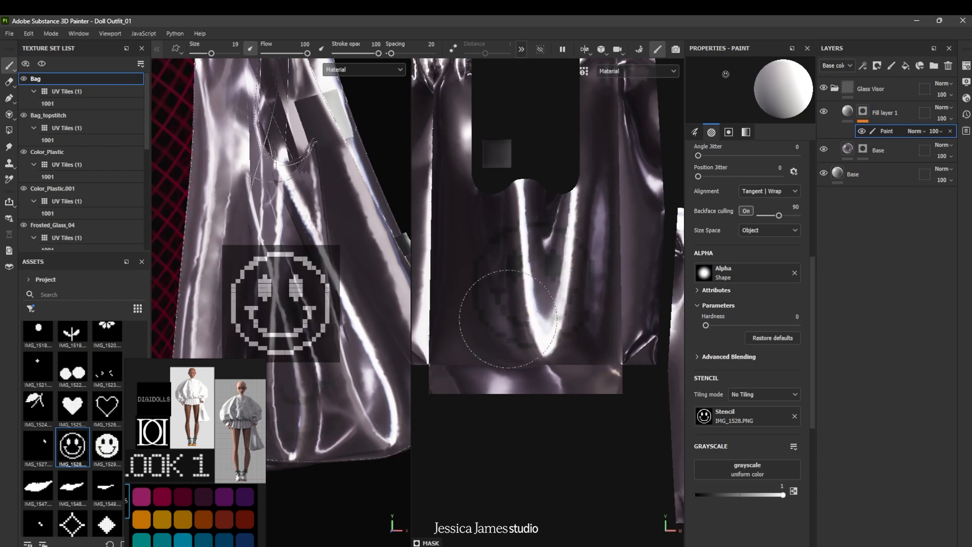
pyautogui.moveTo(585, 271); pyautogui.dragTo(549, 265)
pyautogui.moveTo(533, 233); pyautogui.dragTo(535, 223)
pyautogui.moveTo(505, 315)
pyautogui.mouseDown()
pyautogui.moveTo(522, 304)
pyautogui.moveTo(494, 324)
pyautogui.moveTo(487, 350)
pyautogui.moveTo(565, 220)
pyautogui.moveTo(481, 284)
pyautogui.mouseUp()
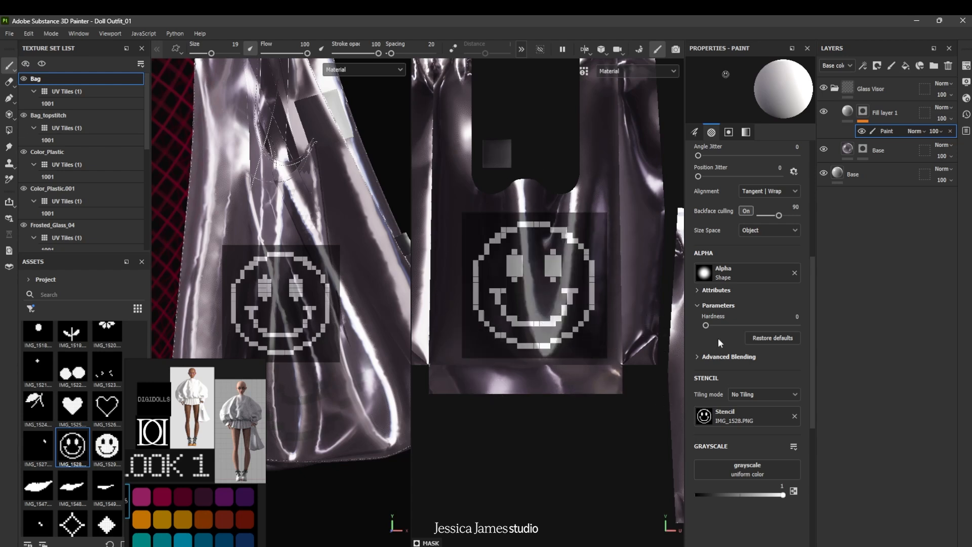
# Clear the brush stencil and set the height of Fill layer 1 to 0.1243
pyautogui.click(795, 417)
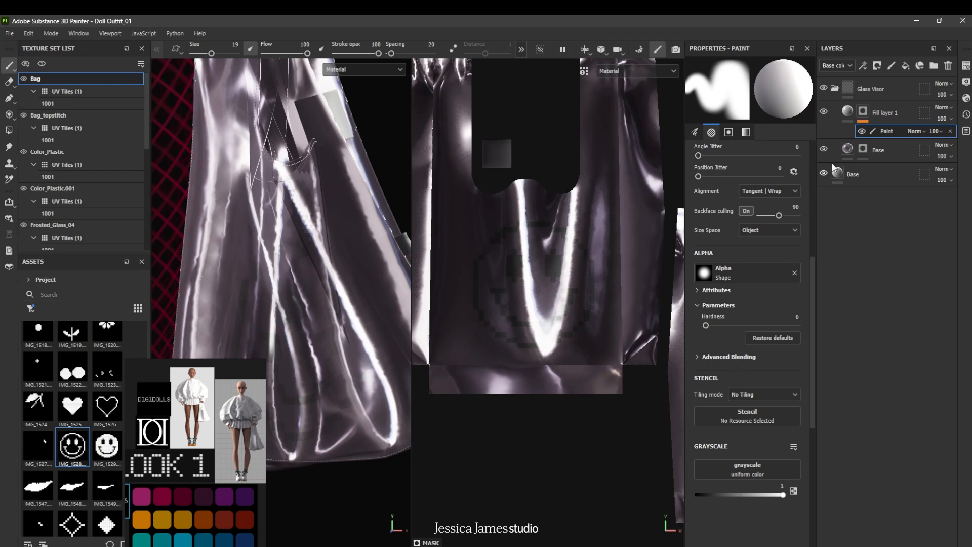
pyautogui.click(846, 115)
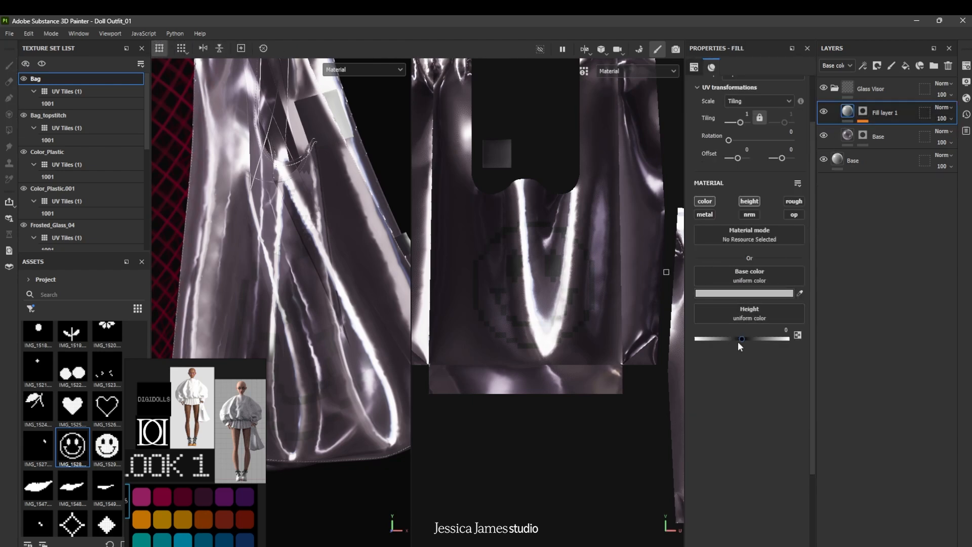
pyautogui.moveTo(742, 341); pyautogui.dragTo(748, 341)
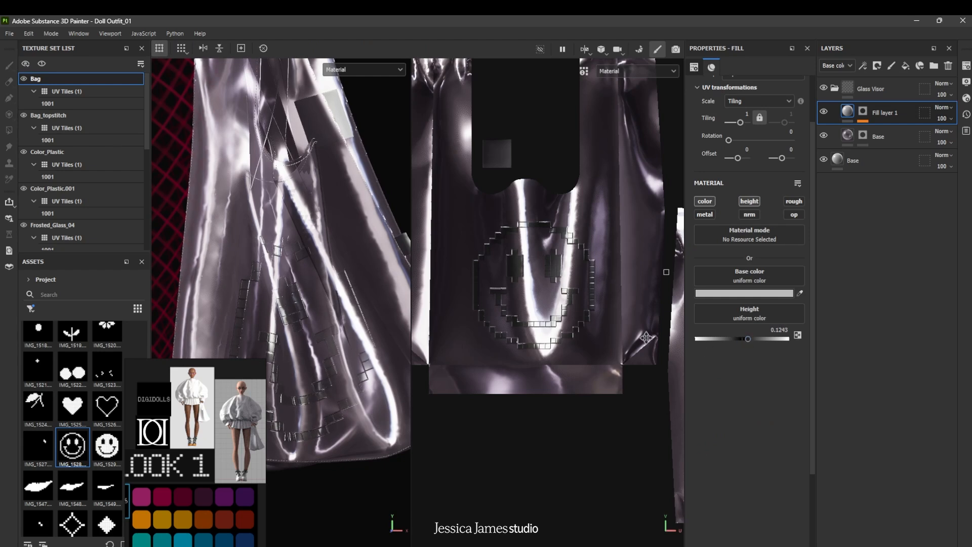
pyautogui.scroll(-2, 332, 301)
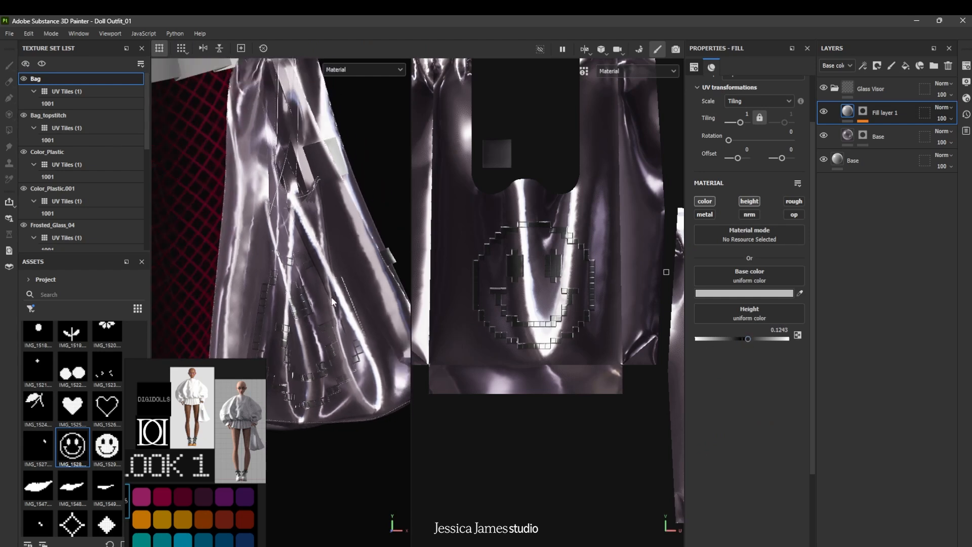
pyautogui.keyDown('alt'); pyautogui.moveTo(329, 352); pyautogui.dragTo(704, 211); pyautogui.keyUp('alt')
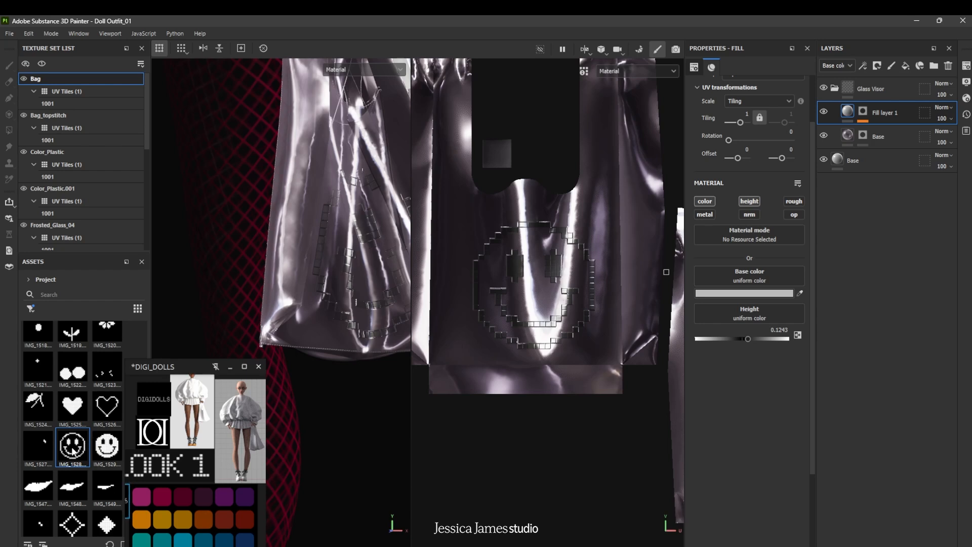
# Reassign IMG_1528.PNG as the mask brush's stencil and paint a second smiley on the bag's other large panel in the UV layout
pyautogui.click(863, 114)
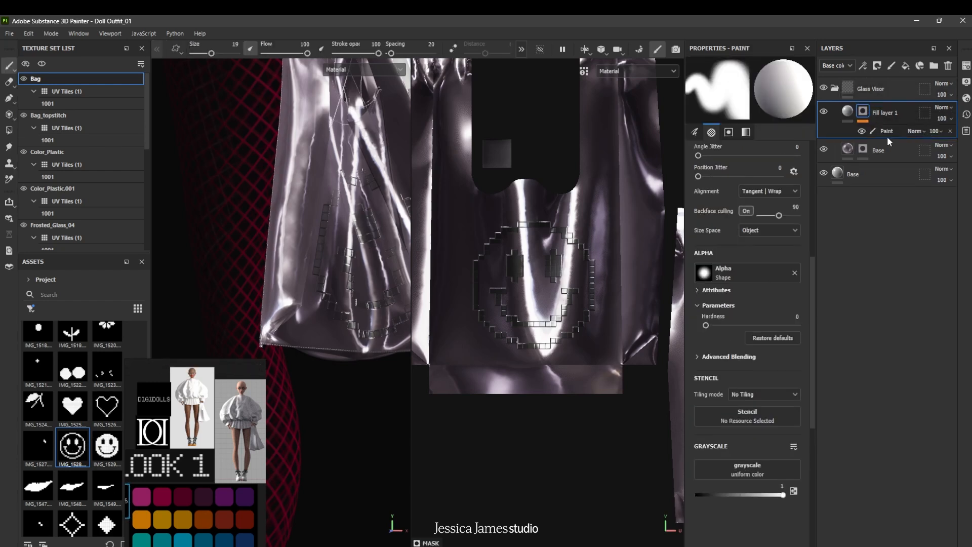
pyautogui.click(894, 130)
pyautogui.moveTo(73, 449); pyautogui.dragTo(742, 422)
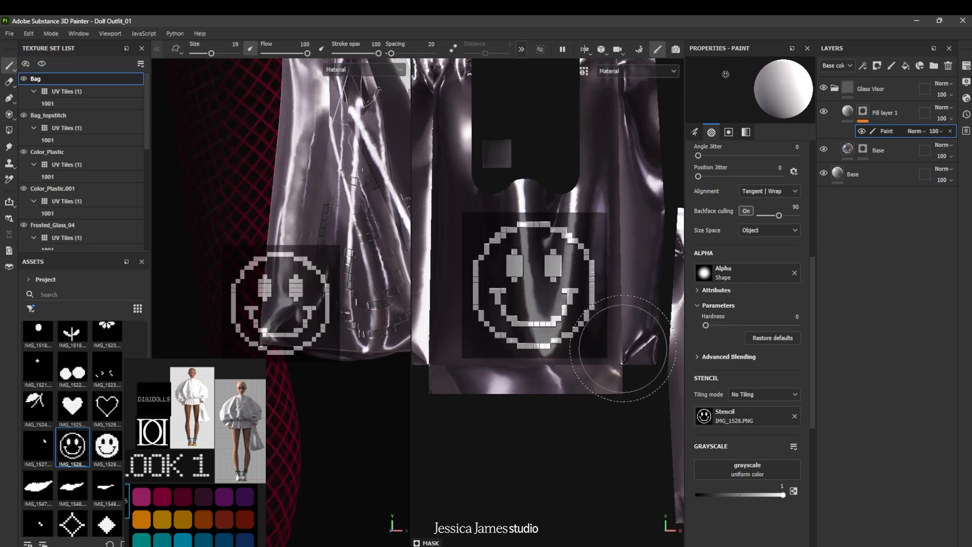
pyautogui.moveTo(612, 387)
pyautogui.keyDown('alt'); pyautogui.mouseDown(button='middle')
pyautogui.moveTo(502, 350)
pyautogui.moveTo(336, 226)
pyautogui.mouseUp(button='middle'); pyautogui.keyUp('alt')
pyautogui.moveTo(606, 323)
pyautogui.mouseDown()
pyautogui.moveTo(501, 325)
pyautogui.moveTo(481, 273)
pyautogui.moveTo(516, 345)
pyautogui.moveTo(549, 235)
pyautogui.moveTo(492, 268)
pyautogui.moveTo(552, 342)
pyautogui.moveTo(589, 274)
pyautogui.moveTo(565, 231)
pyautogui.moveTo(527, 248)
pyautogui.mouseUp()
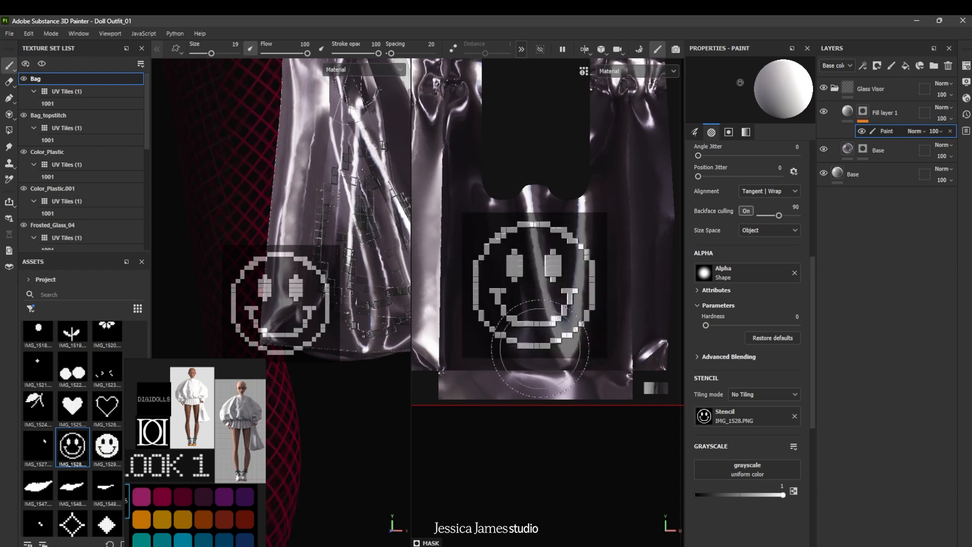
# Clear the brush stencil and return to the 3D-only view framed on the bag's lower part
pyautogui.click(794, 416)
pyautogui.scroll(-2, 430, 252)
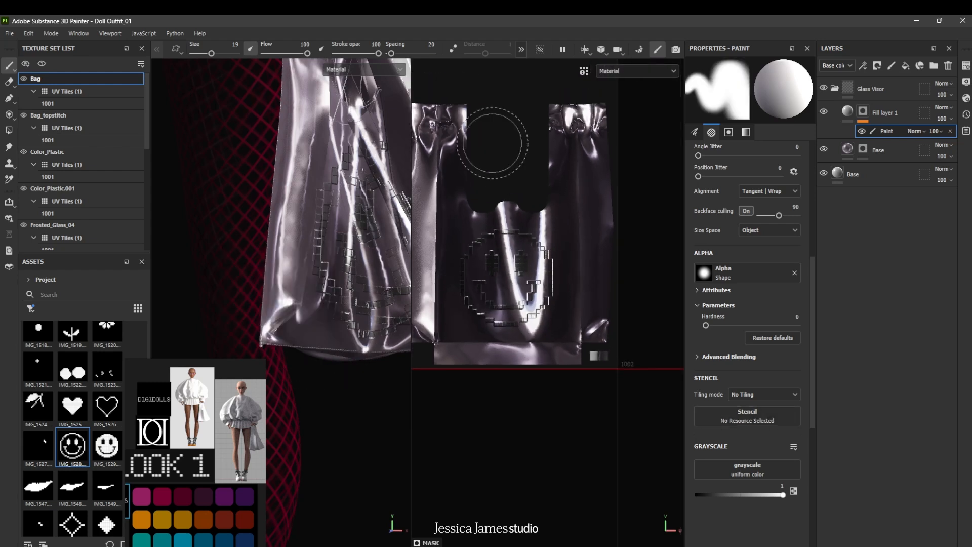
pyautogui.click(588, 51)
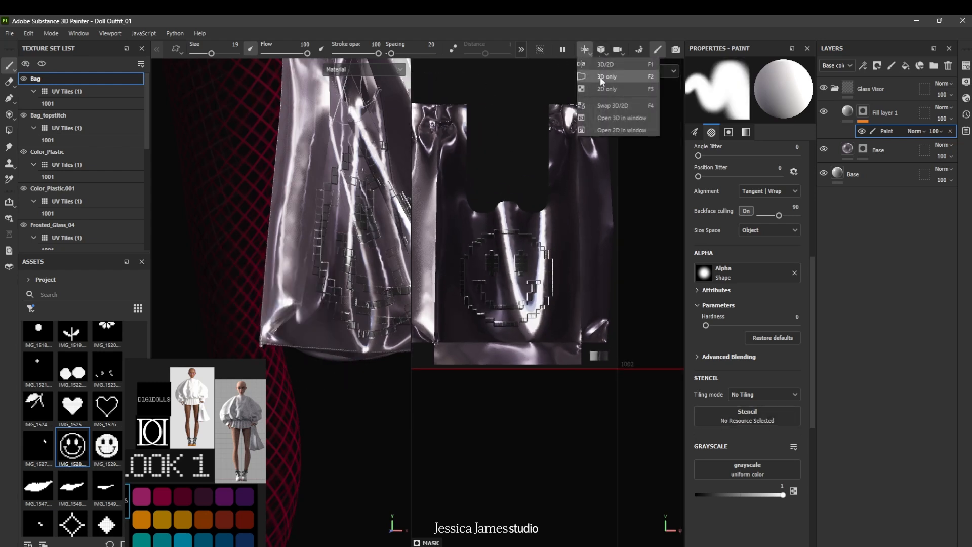
pyautogui.click(600, 77)
pyautogui.moveTo(538, 167)
pyautogui.keyDown('alt'); pyautogui.mouseDown()
pyautogui.moveTo(405, 330)
pyautogui.moveTo(542, 344)
pyautogui.moveTo(557, 324)
pyautogui.mouseUp(); pyautogui.keyUp('alt')
pyautogui.scroll(4, 569, 274)
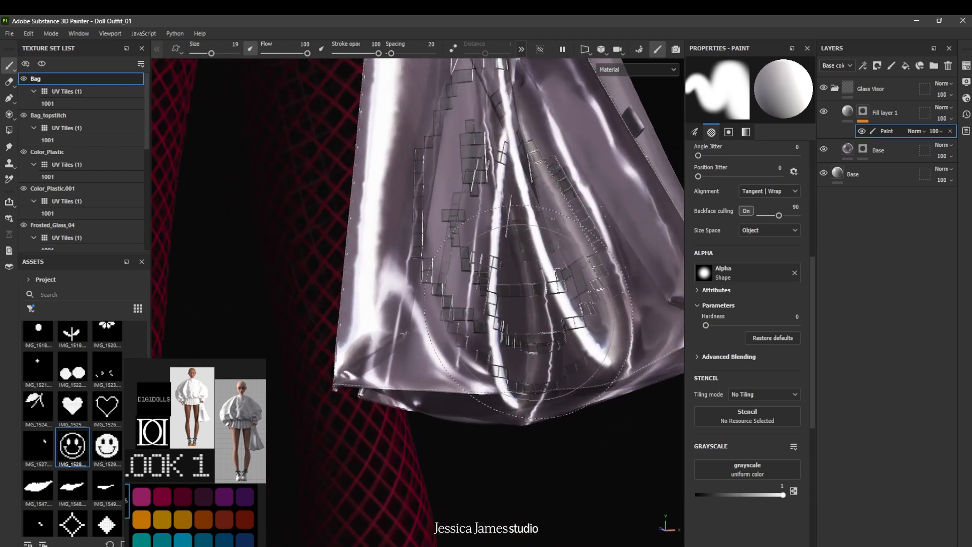
pyautogui.keyDown('alt'); pyautogui.moveTo(603, 299); pyautogui.dragTo(575, 314, button='middle'); pyautogui.keyUp('alt')
# Turn off the color channel of Fill layer 1 and set its height to 0.2757
pyautogui.click(852, 108)
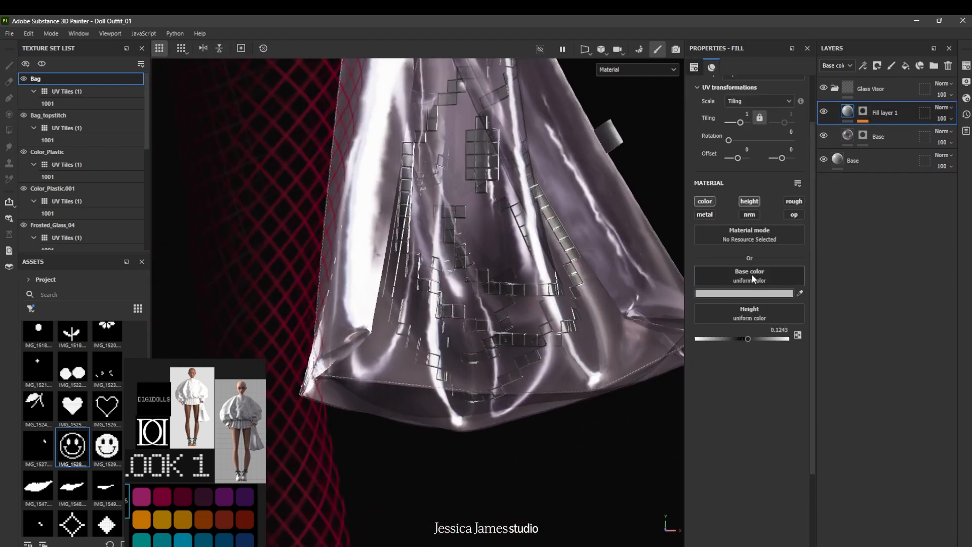
pyautogui.click(704, 201)
pyautogui.moveTo(623, 312)
pyautogui.keyDown('alt'); pyautogui.mouseDown()
pyautogui.moveTo(415, 316)
pyautogui.moveTo(456, 348)
pyautogui.moveTo(557, 299)
pyautogui.moveTo(568, 303)
pyautogui.moveTo(402, 308)
pyautogui.moveTo(454, 276)
pyautogui.moveTo(550, 330)
pyautogui.moveTo(603, 316)
pyautogui.mouseUp(); pyautogui.keyUp('alt')
pyautogui.scroll(2, 559, 295)
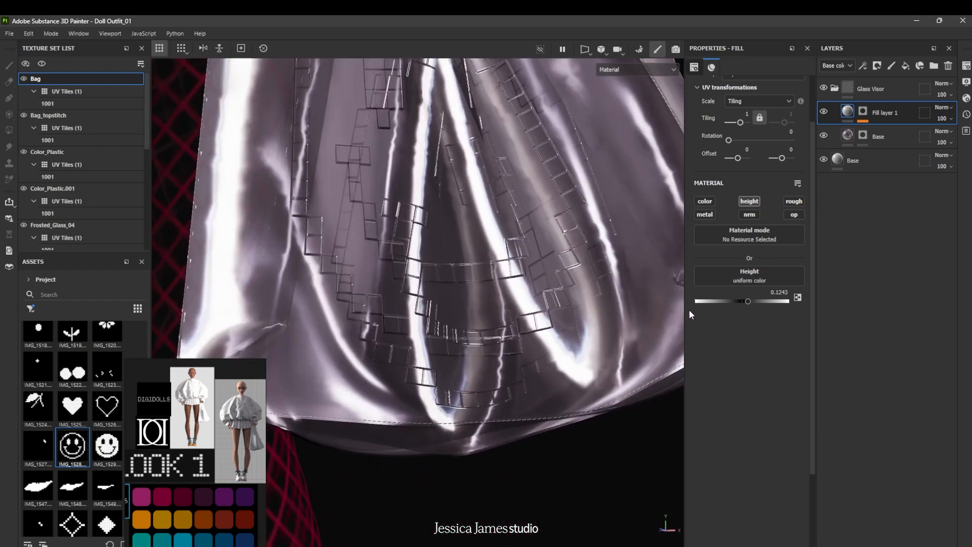
pyautogui.moveTo(747, 302); pyautogui.dragTo(754, 302)
pyautogui.keyDown('alt'); pyautogui.moveTo(607, 288); pyautogui.dragTo(639, 269); pyautogui.keyUp('alt')
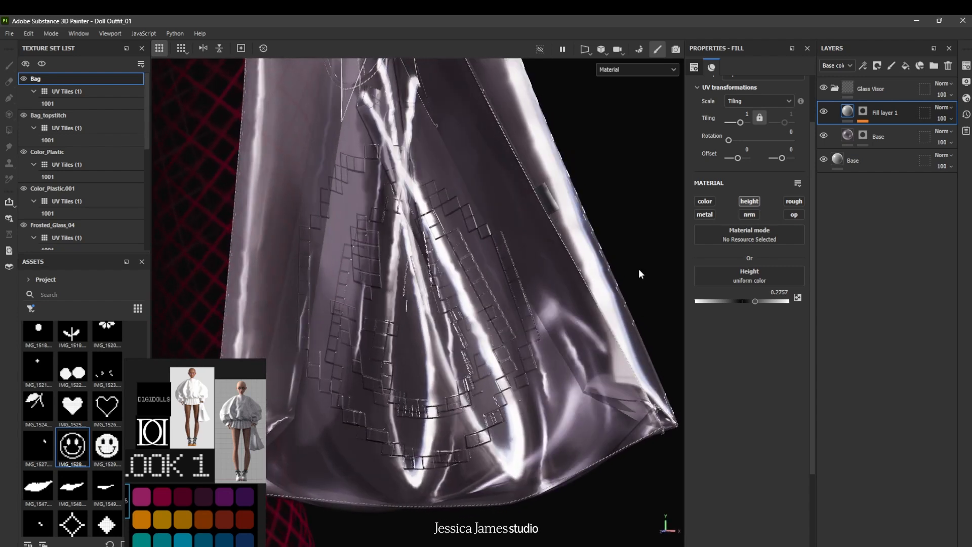
# Rename Fill layer 1 as Smiley Embossed
pyautogui.doubleClick(886, 112)
pyautogui.write('Smiley')
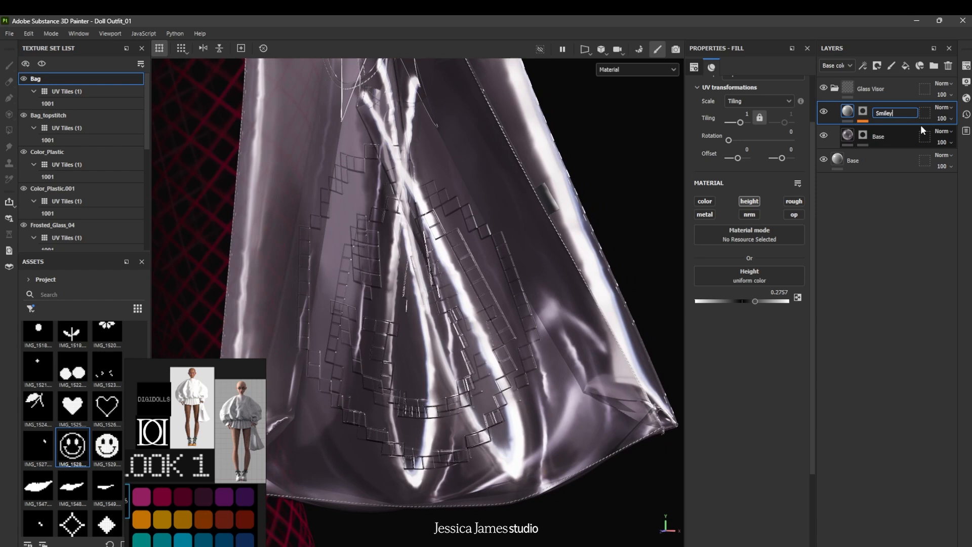
pyautogui.write(' Embossed')
pyautogui.press('Return')
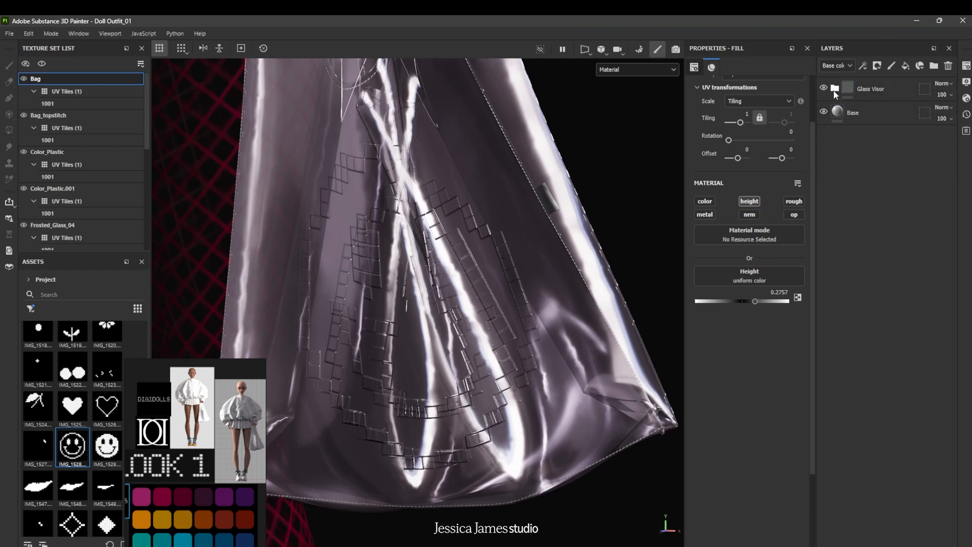
# Add a new fill layer above the Glass Visor folder, keeping its default name, and frame the small square tag on the bag
pyautogui.click(871, 87)
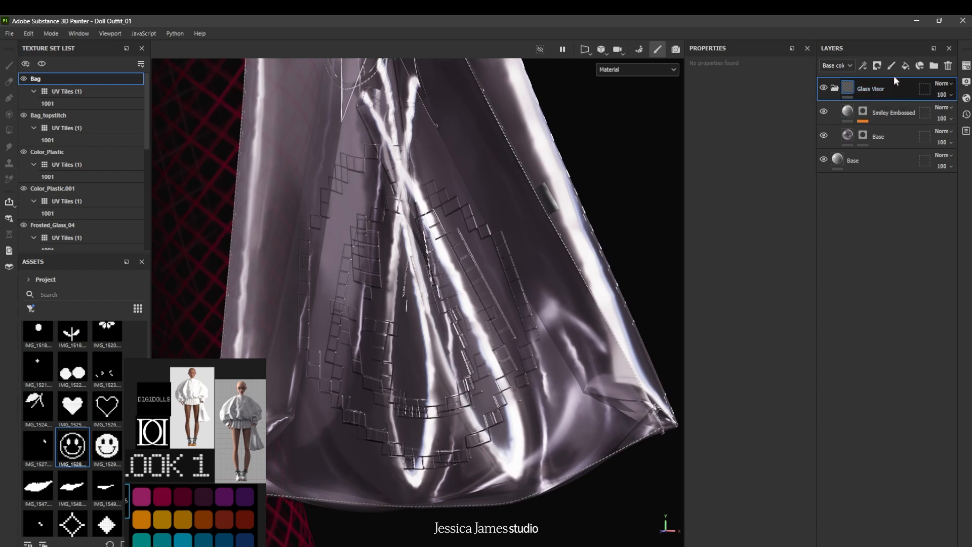
pyautogui.click(907, 66)
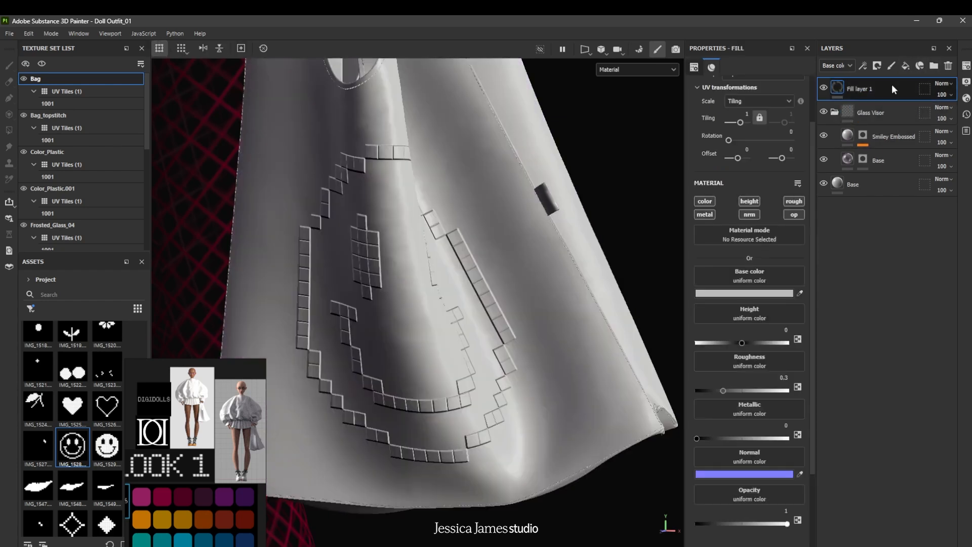
pyautogui.doubleClick(862, 89)
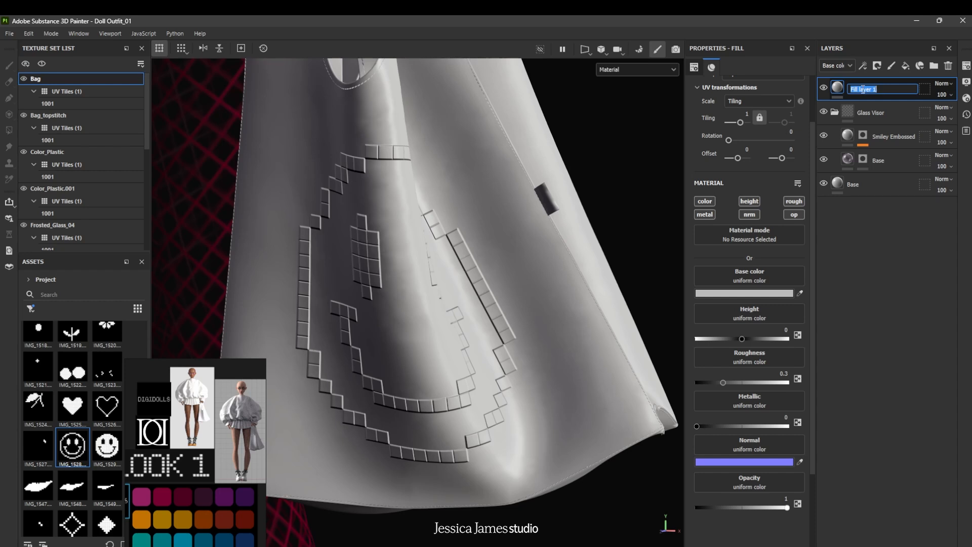
pyautogui.press('Return')
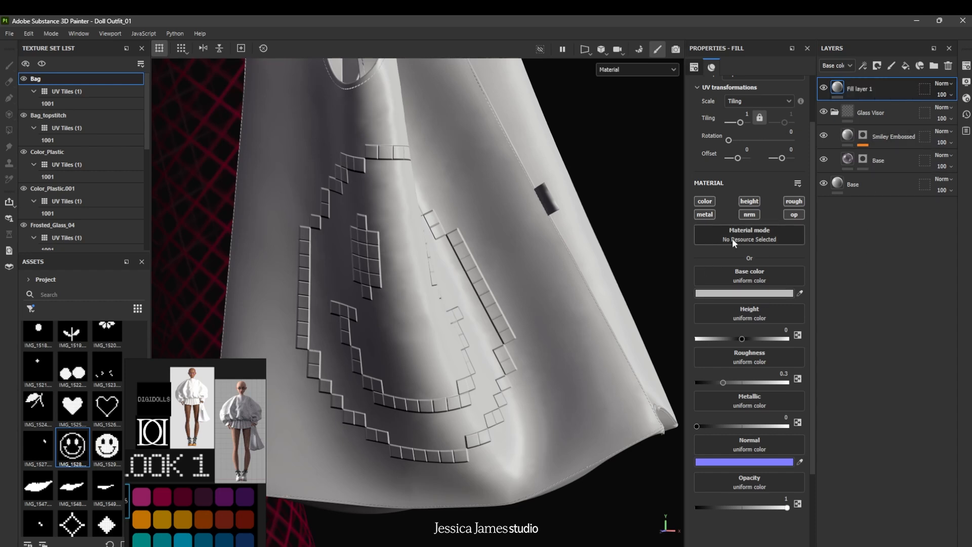
pyautogui.keyDown('alt'); pyautogui.moveTo(494, 260); pyautogui.dragTo(485, 236); pyautogui.keyUp('alt')
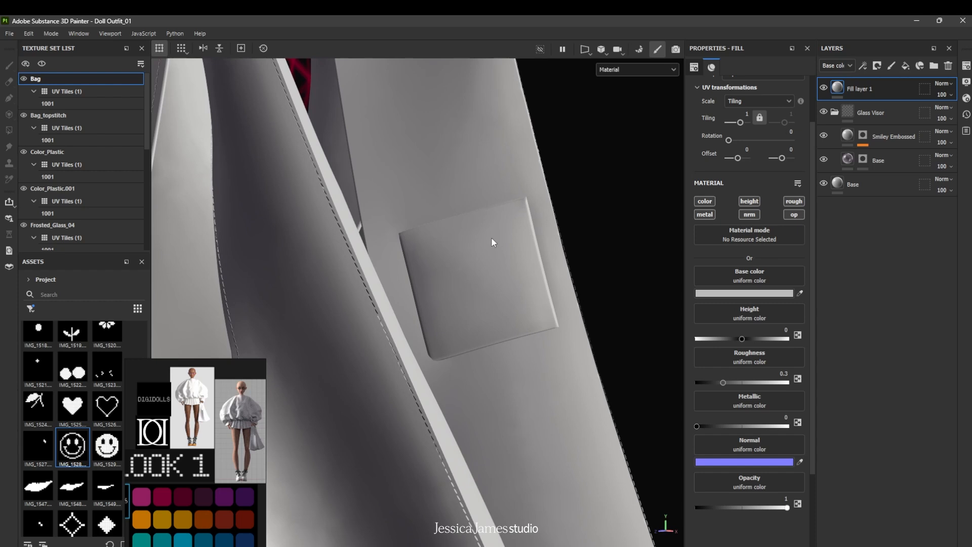
# Show the materials from all libraries in the assets and search them for nylon
pyautogui.click(34, 309)
pyautogui.click(43, 322)
pyautogui.click(28, 282)
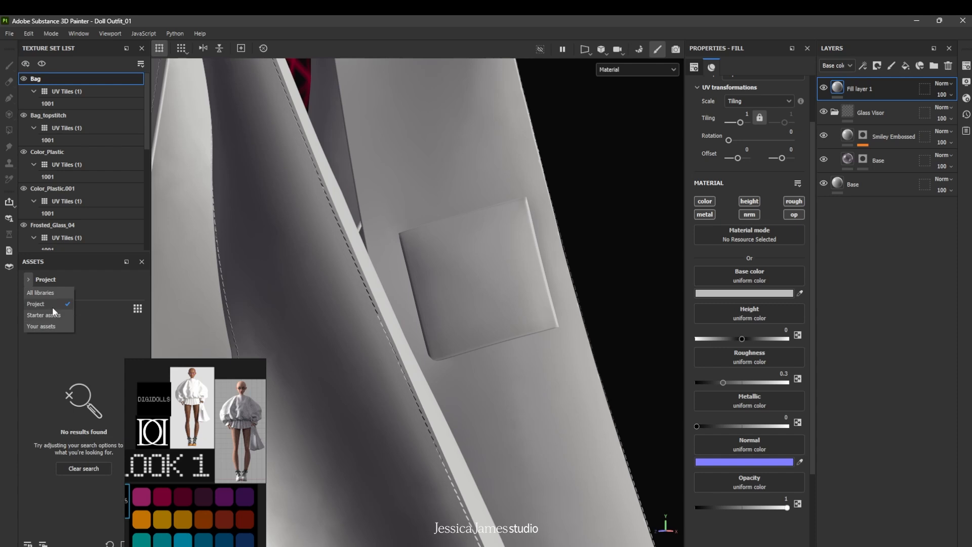
pyautogui.click(53, 306)
pyautogui.click(31, 309)
pyautogui.click(42, 322)
pyautogui.click(26, 279)
pyautogui.click(45, 292)
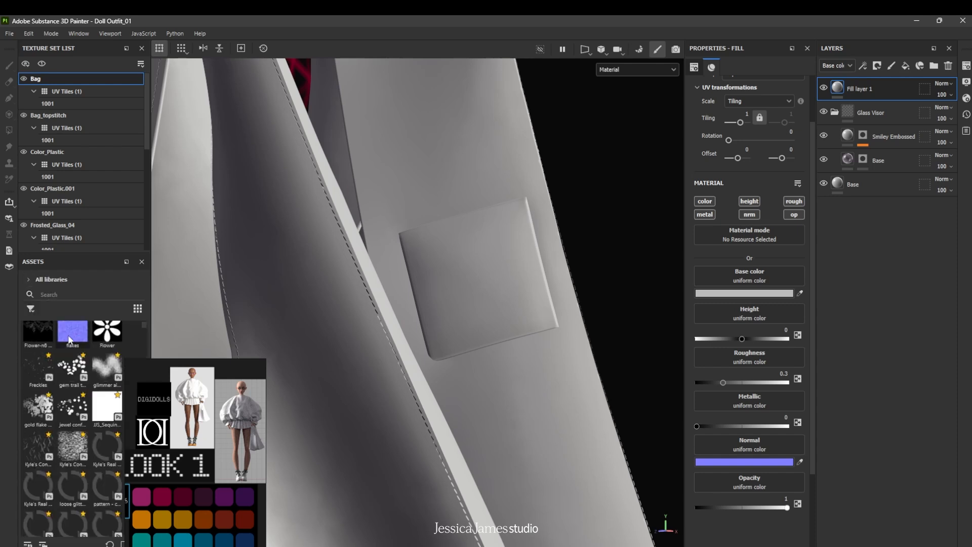
pyautogui.click(31, 308)
pyautogui.click(53, 320)
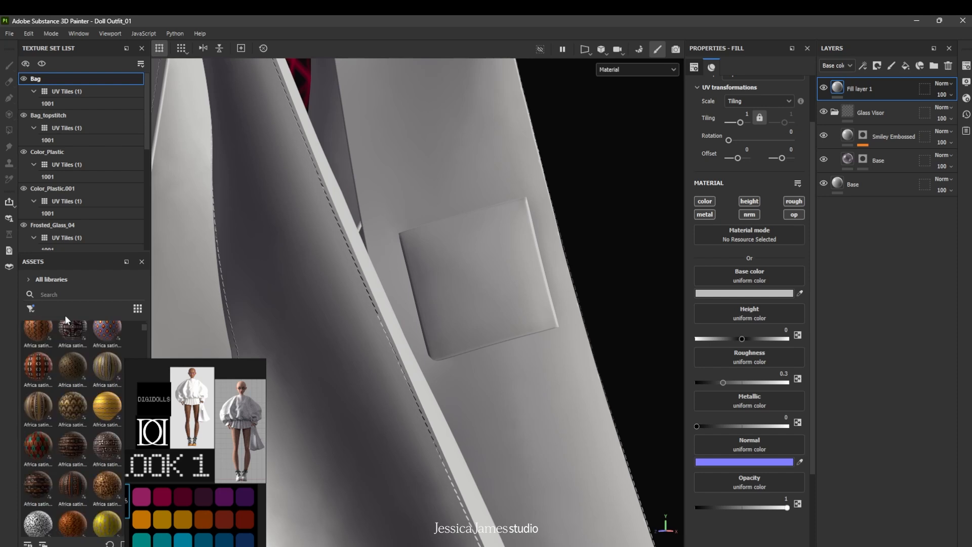
pyautogui.click(72, 295)
pyautogui.write('nylon')
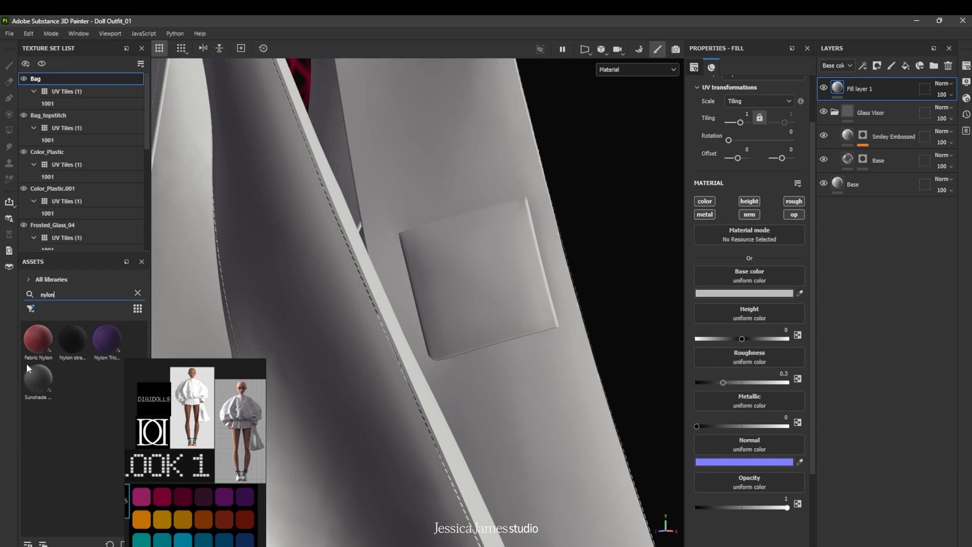
# Assign the Nylon strap webbing material to Fill layer 1 and restrict it to the square tag with a black mask and Polygon Fill
pyautogui.moveTo(76, 336)
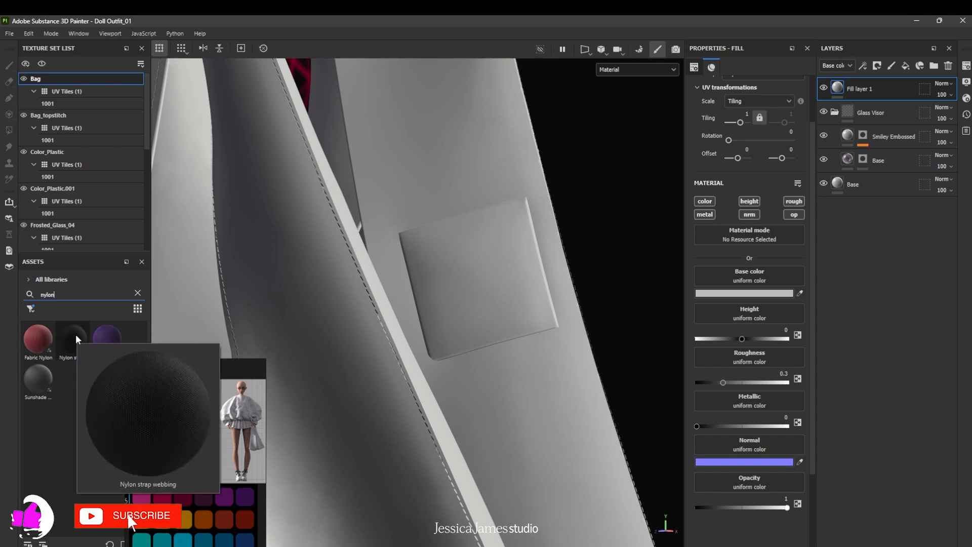
pyautogui.moveTo(80, 338); pyautogui.dragTo(749, 239)
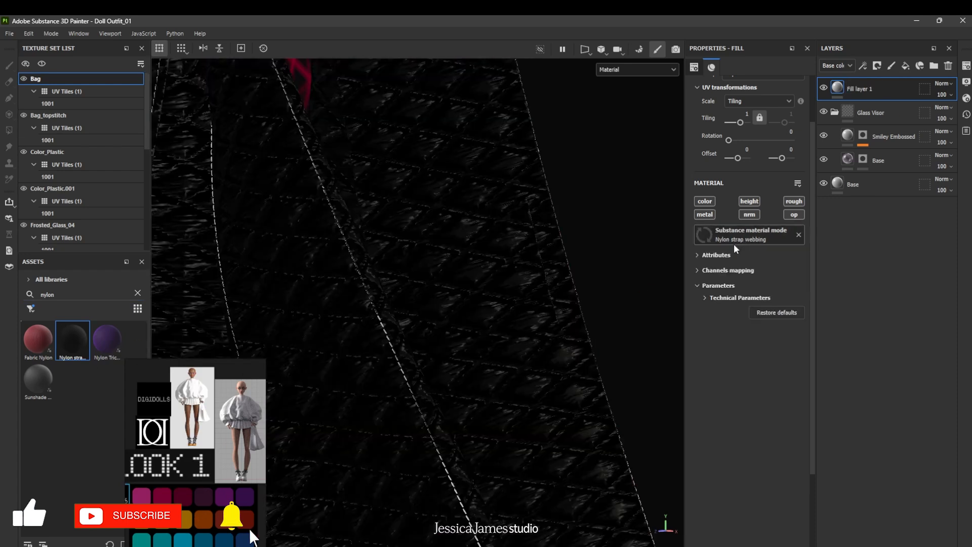
pyautogui.click(873, 67)
pyautogui.click(883, 86)
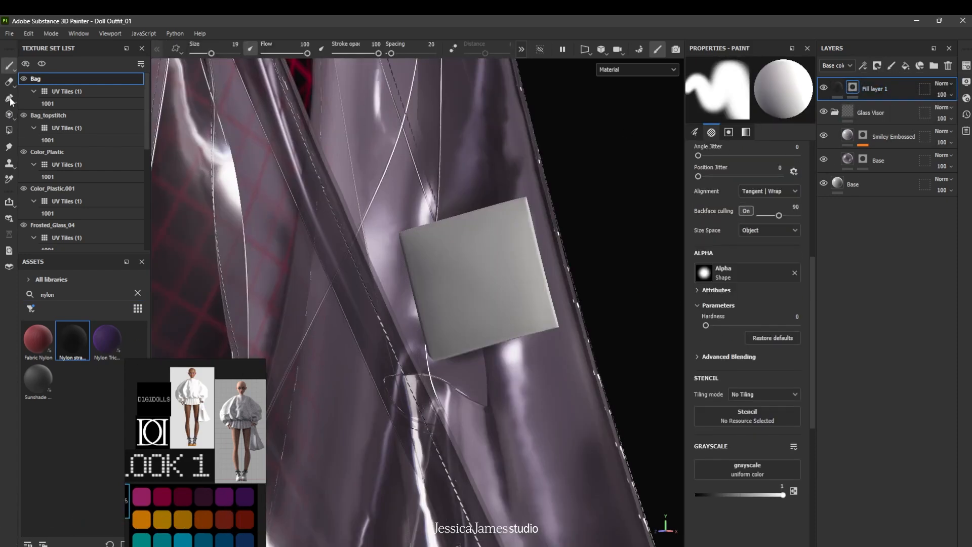
pyautogui.click(8, 130)
pyautogui.click(476, 270)
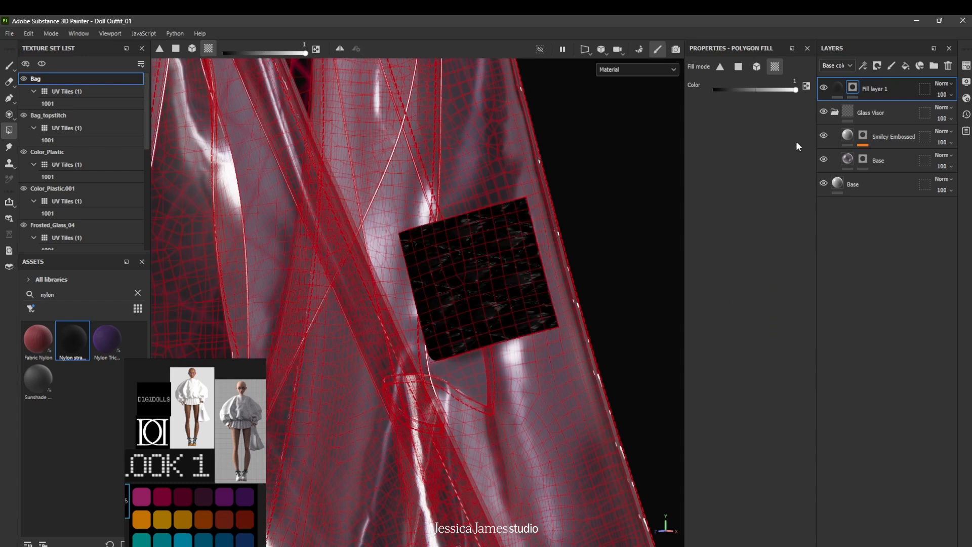
# Set the tiling of Fill layer 1's nylon webbing to 11.66
pyautogui.click(838, 88)
pyautogui.scroll(2, 519, 263)
pyautogui.scroll(-1, 519, 264)
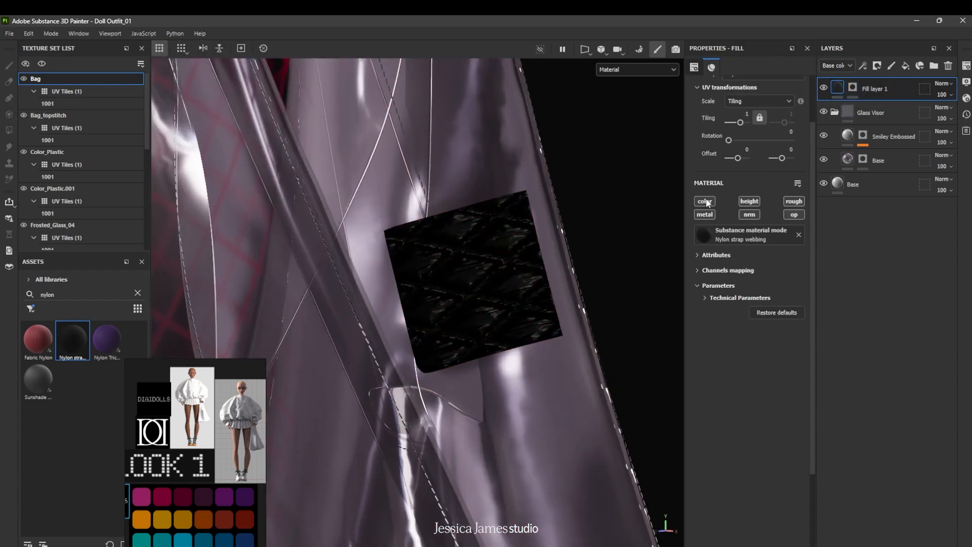
pyautogui.moveTo(740, 123); pyautogui.dragTo(743, 124)
pyautogui.scroll(3, 427, 325)
pyautogui.keyDown('alt'); pyautogui.moveTo(427, 328); pyautogui.dragTo(539, 304); pyautogui.keyUp('alt')
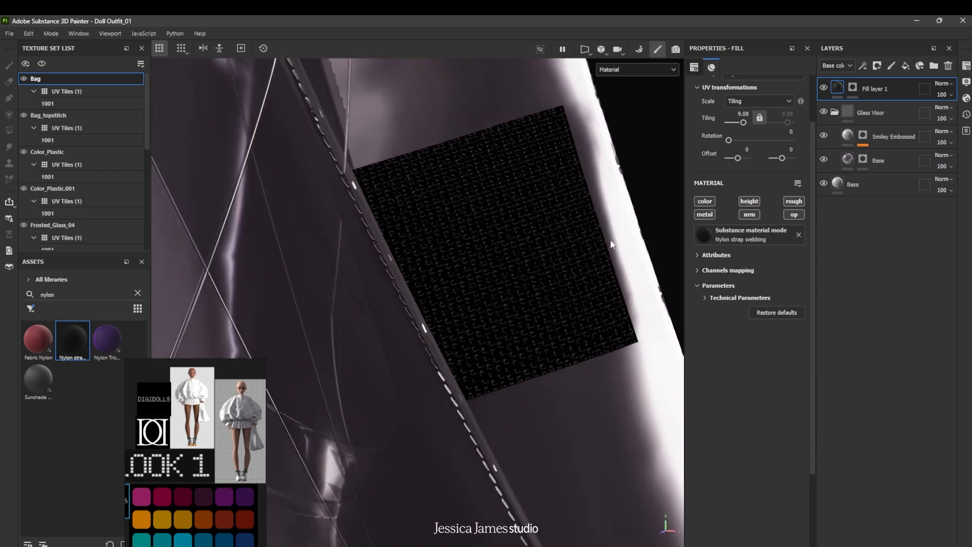
pyautogui.moveTo(743, 123); pyautogui.dragTo(744, 122)
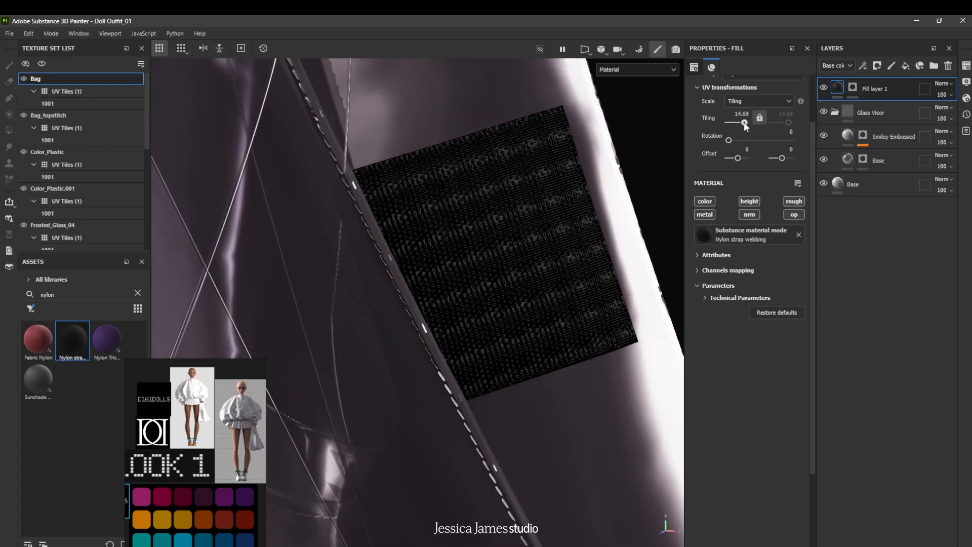
pyautogui.moveTo(744, 122); pyautogui.dragTo(744, 122)
pyautogui.keyDown('alt'); pyautogui.moveTo(626, 214); pyautogui.dragTo(469, 329); pyautogui.keyUp('alt')
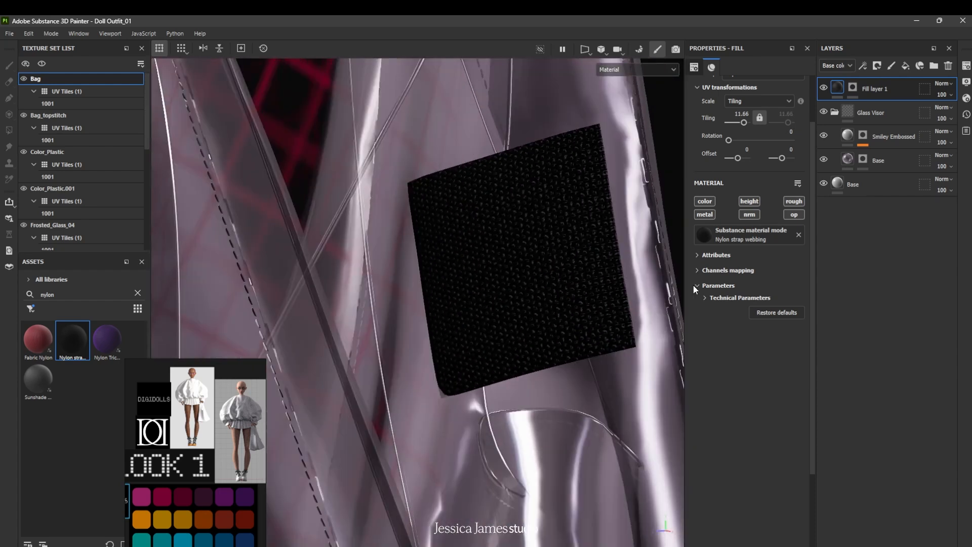
# Examine the Nylon strap webbing's technical parameters, channels mapping and attributes, and check the weave on the tag
pyautogui.click(704, 297)
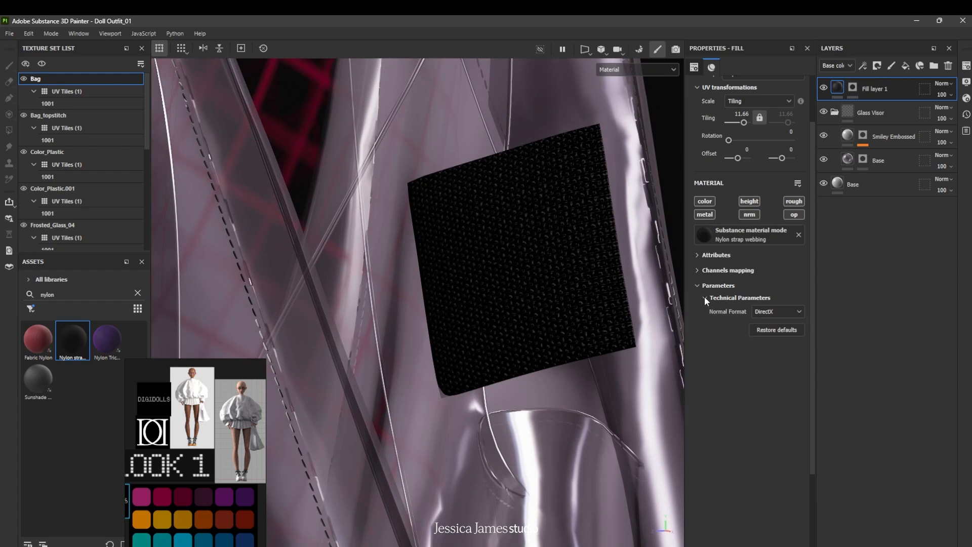
pyautogui.click(697, 270)
pyautogui.click(697, 256)
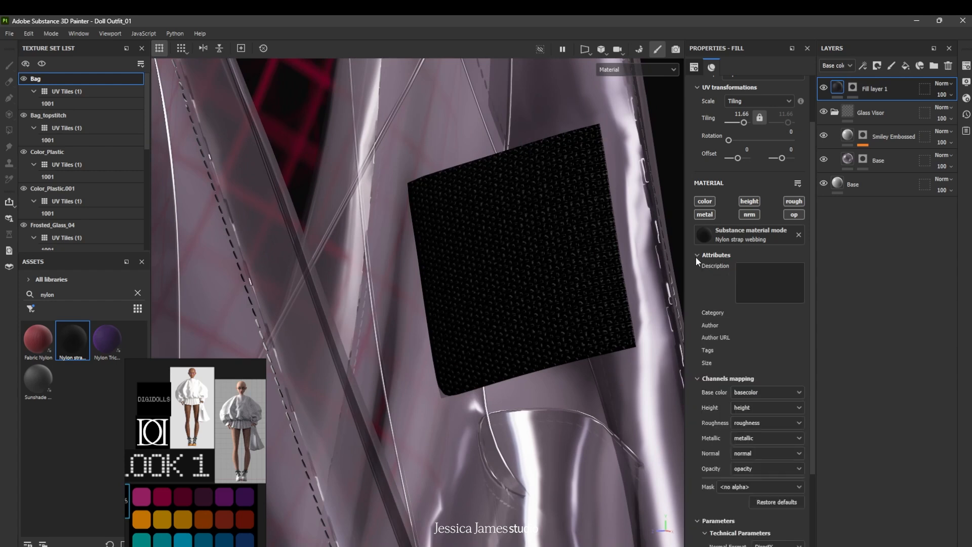
pyautogui.scroll(3, 718, 342)
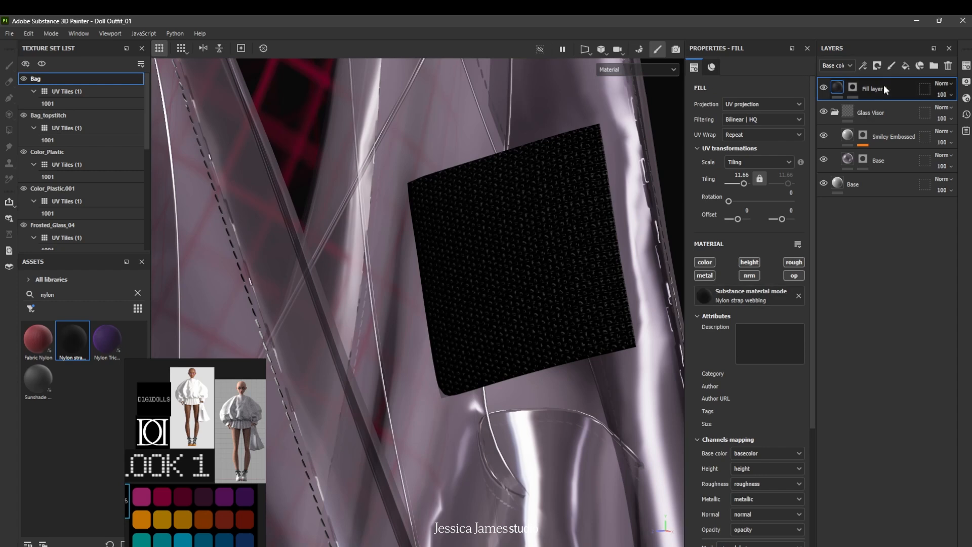
pyautogui.keyDown('alt'); pyautogui.moveTo(508, 317); pyautogui.dragTo(569, 325); pyautogui.keyUp('alt')
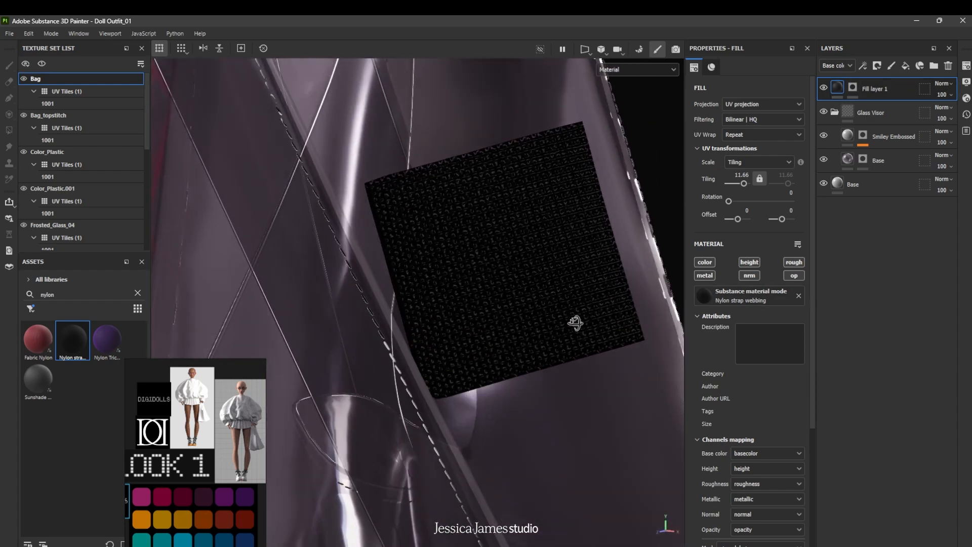
# Lower Fill layer 1's height channel opacity to 19 and return the layer stack to the base color channel
pyautogui.click(844, 68)
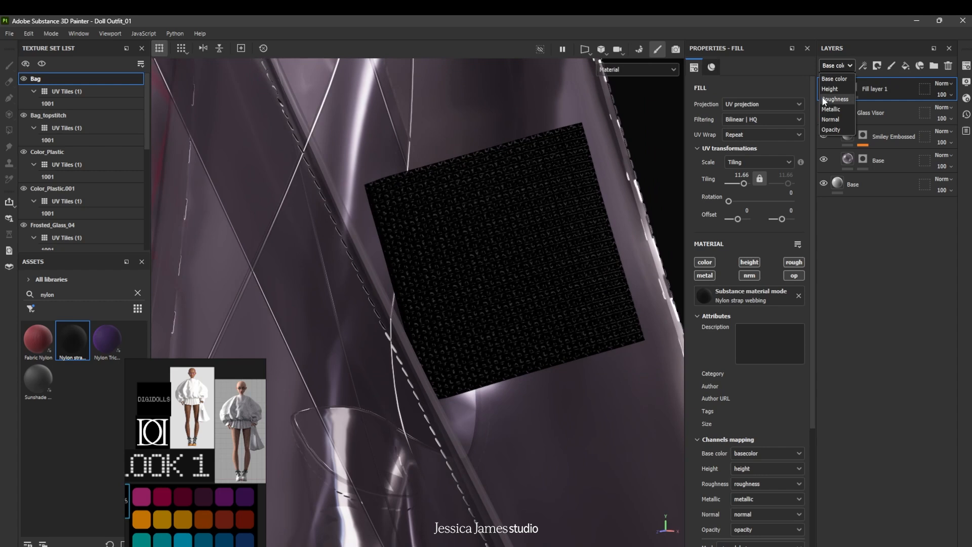
pyautogui.click(839, 89)
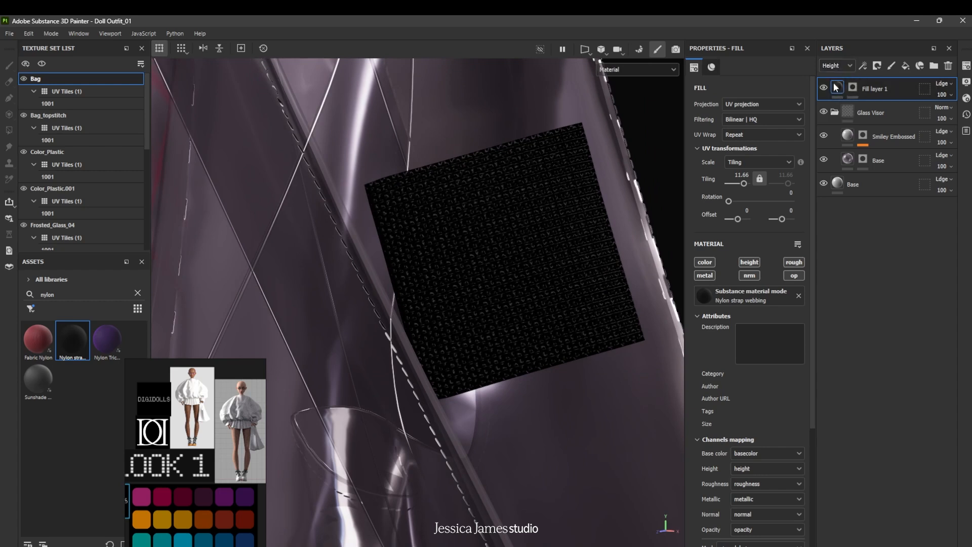
pyautogui.click(949, 95)
pyautogui.moveTo(968, 114); pyautogui.dragTo(939, 114)
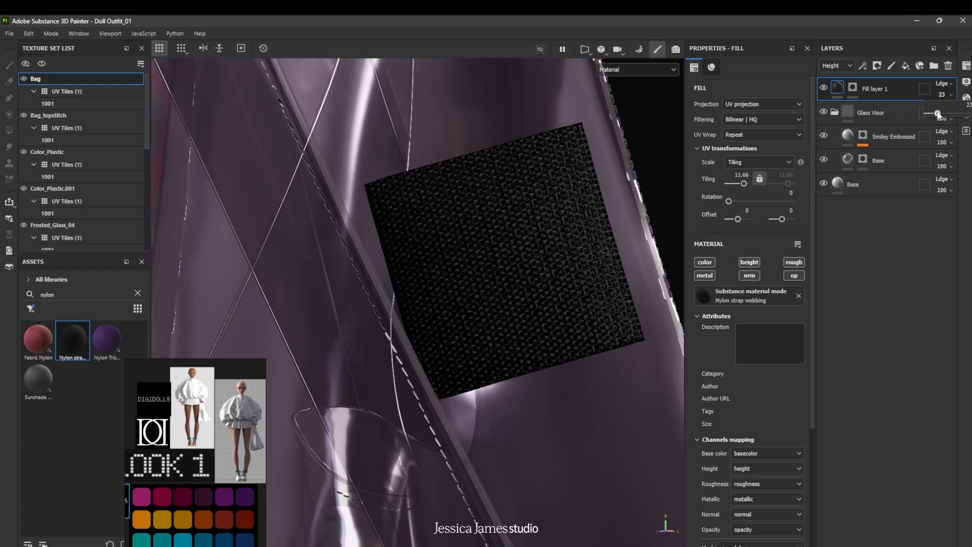
pyautogui.click(850, 67)
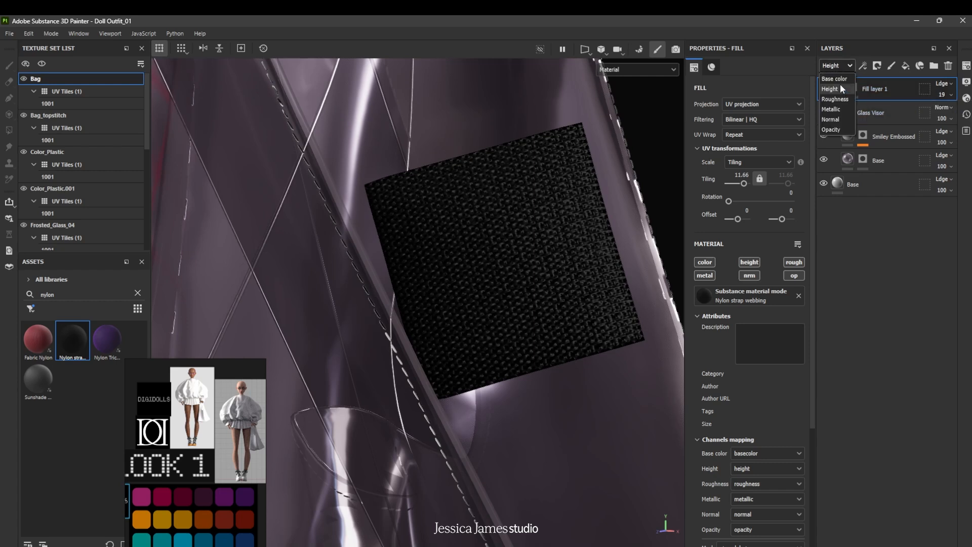
pyautogui.click(834, 79)
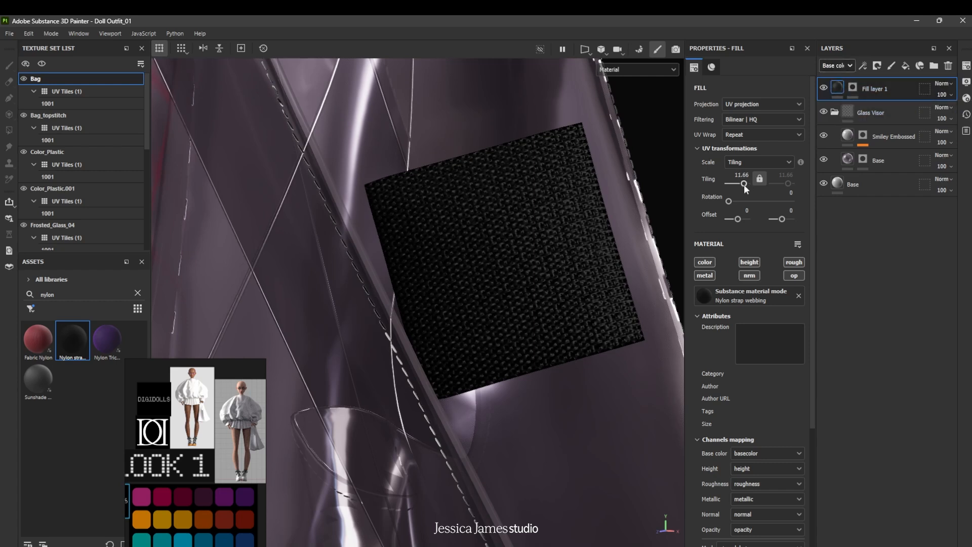
# Set the tiling of Fill layer 1 to 22.23 and check the finer weave on the tag
pyautogui.click(748, 184)
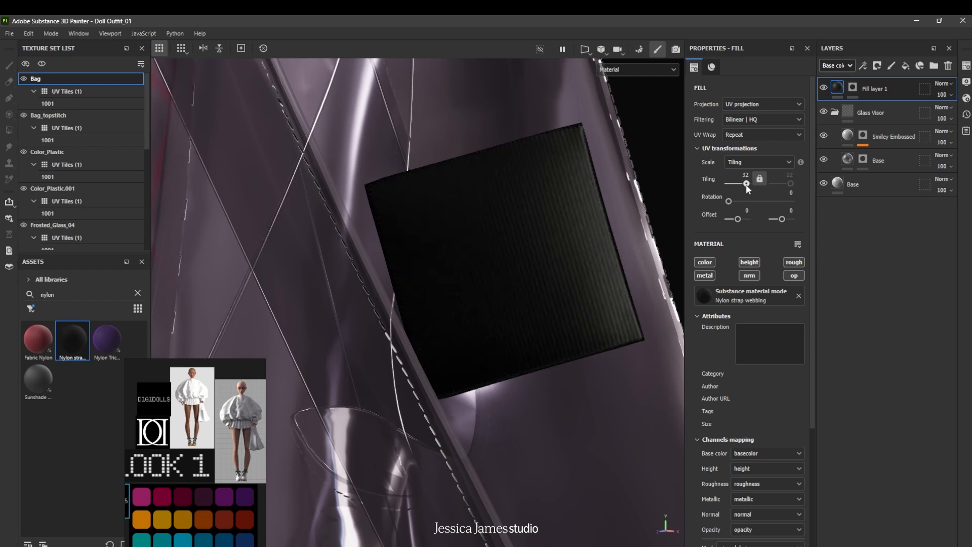
pyautogui.moveTo(747, 184); pyautogui.dragTo(745, 184)
pyautogui.keyDown('alt'); pyautogui.moveTo(548, 235); pyautogui.dragTo(495, 360); pyautogui.keyUp('alt')
pyautogui.scroll(-10, 509, 324)
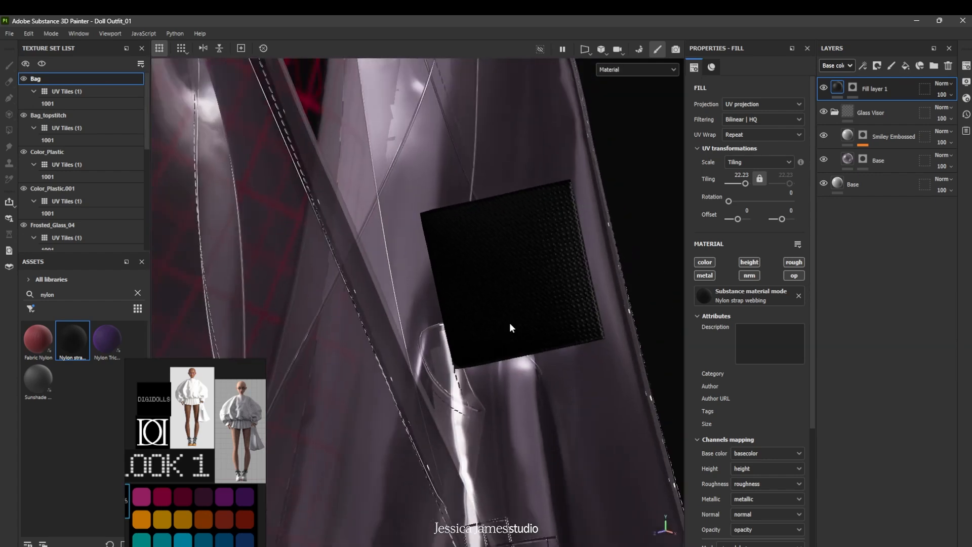
pyautogui.keyDown('alt'); pyautogui.moveTo(495, 360); pyautogui.dragTo(555, 377); pyautogui.keyUp('alt')
pyautogui.scroll(10, 515, 360)
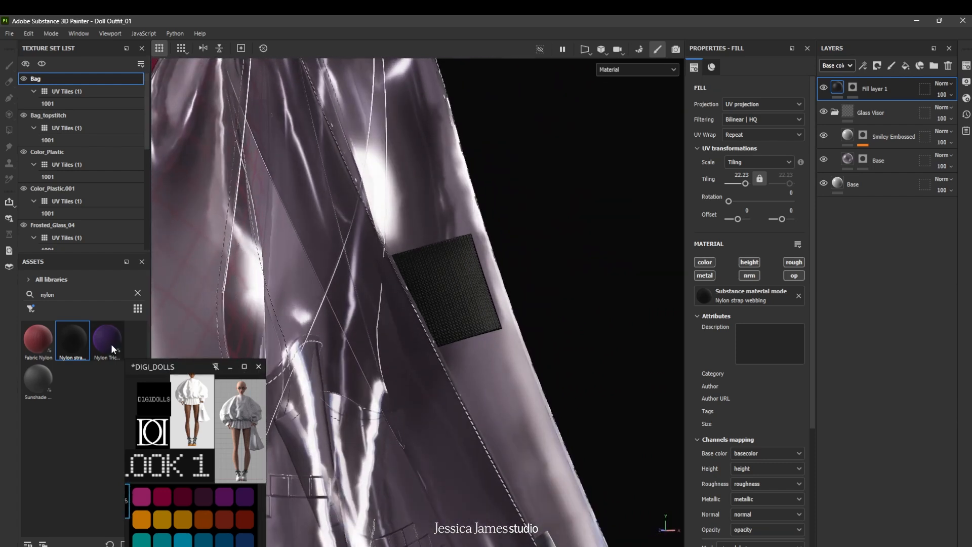
# Replace the material of Fill layer 1 on the tag with Fabric Nylon
pyautogui.moveTo(111, 347)
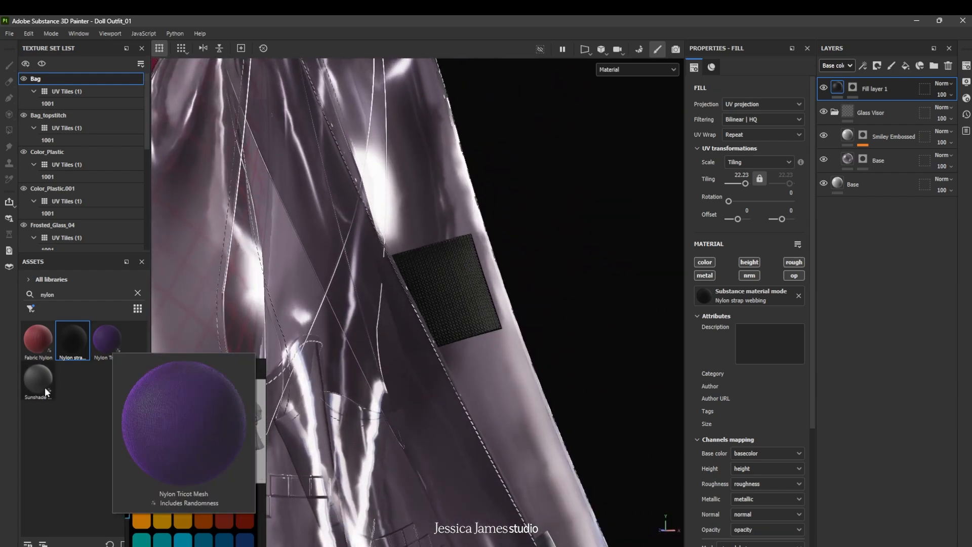
pyautogui.moveTo(36, 353)
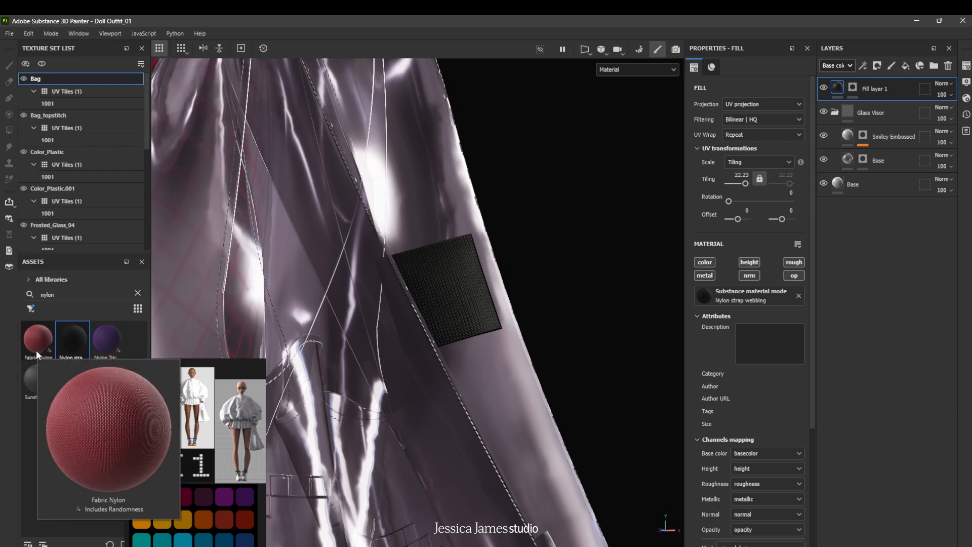
pyautogui.moveTo(39, 346); pyautogui.dragTo(707, 300)
pyautogui.scroll(3, 417, 286)
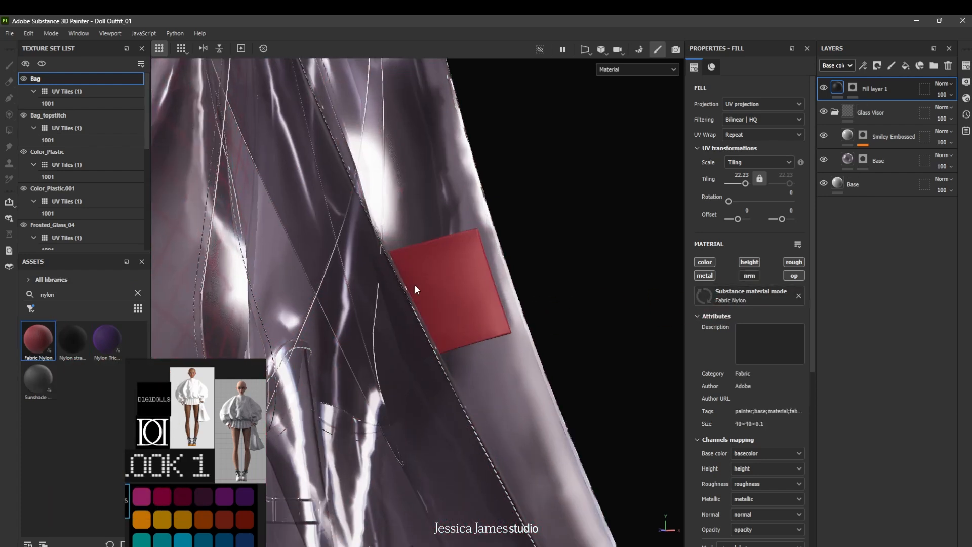
pyautogui.keyDown('alt'); pyautogui.moveTo(448, 297); pyautogui.dragTo(501, 364); pyautogui.keyUp('alt')
# Raise Fill layer 1's height channel opacity to 100 and return the layer stack to the base color channel
pyautogui.click(847, 67)
pyautogui.click(843, 93)
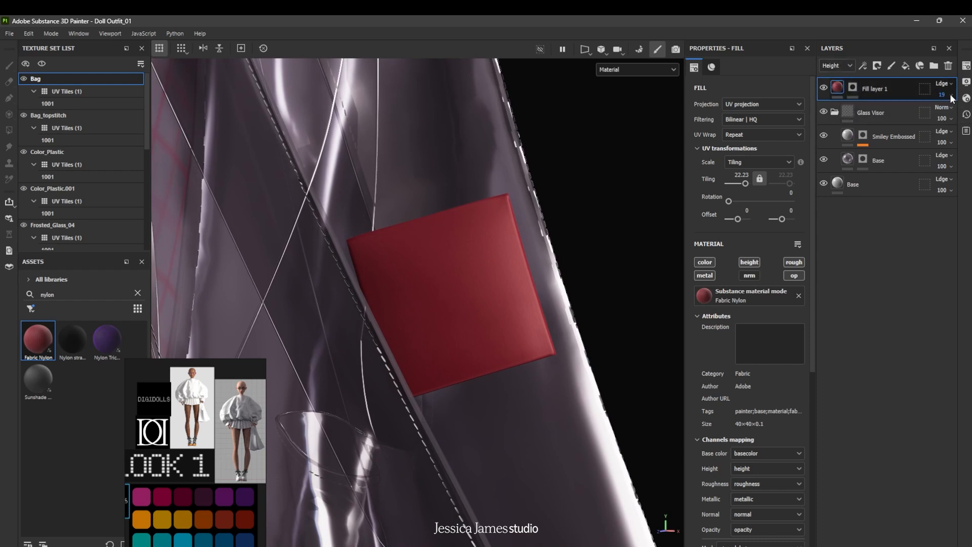
pyautogui.moveTo(950, 114); pyautogui.dragTo(971, 114)
pyautogui.click(849, 67)
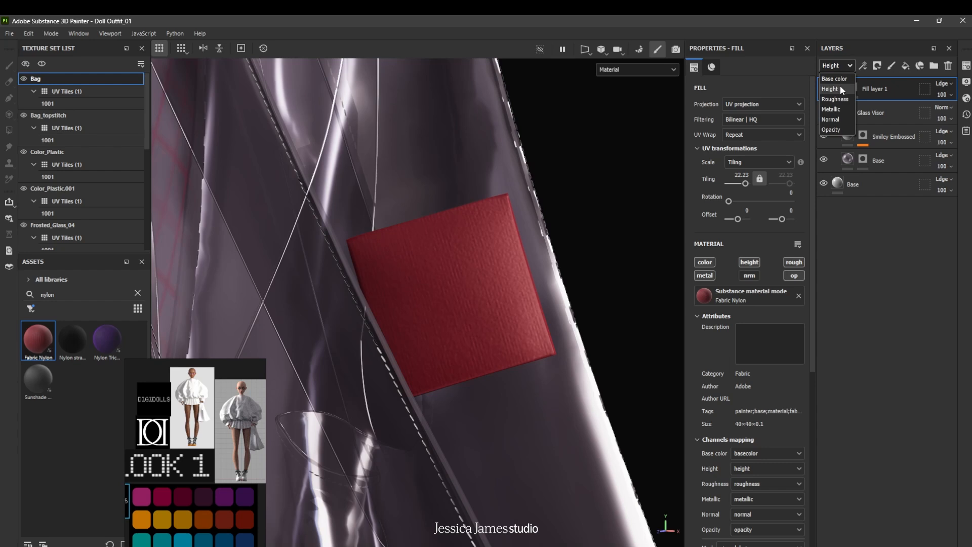
pyautogui.click(842, 79)
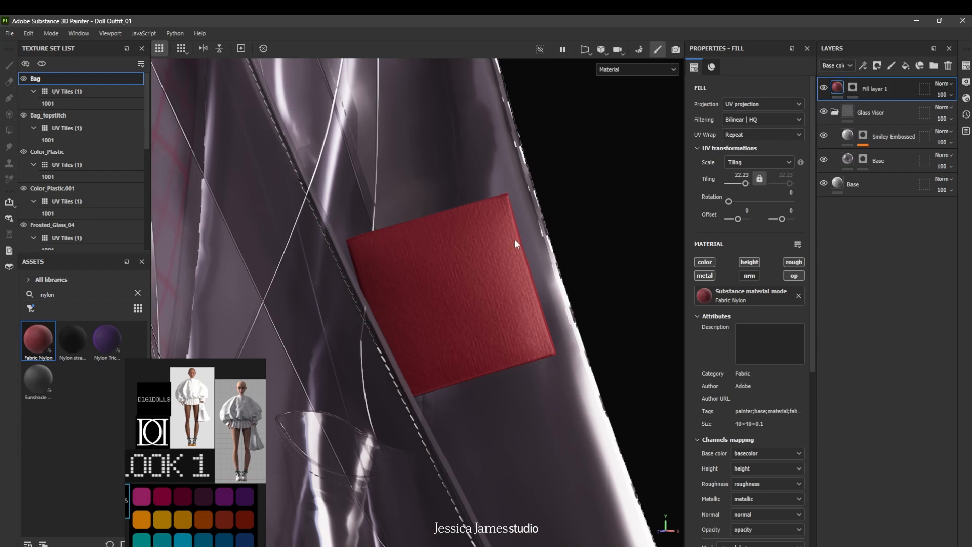
# Collapse the Fabric Nylon's attributes and channels mapping, and turn on the normal channel of Fill layer 1
pyautogui.click(702, 319)
pyautogui.click(696, 330)
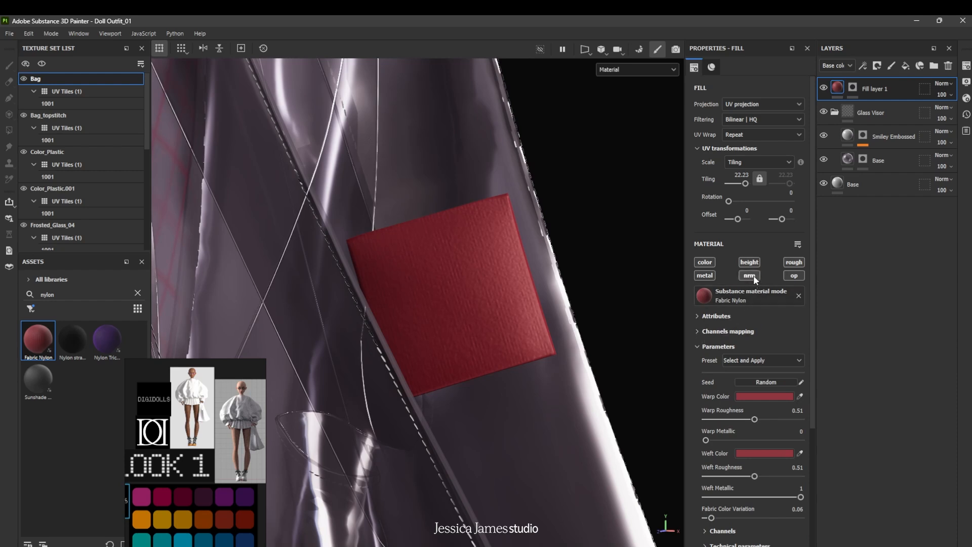
pyautogui.scroll(5, 444, 306)
pyautogui.keyDown('alt'); pyautogui.moveTo(497, 331); pyautogui.dragTo(521, 335); pyautogui.keyUp('alt')
pyautogui.scroll(-3, 725, 370)
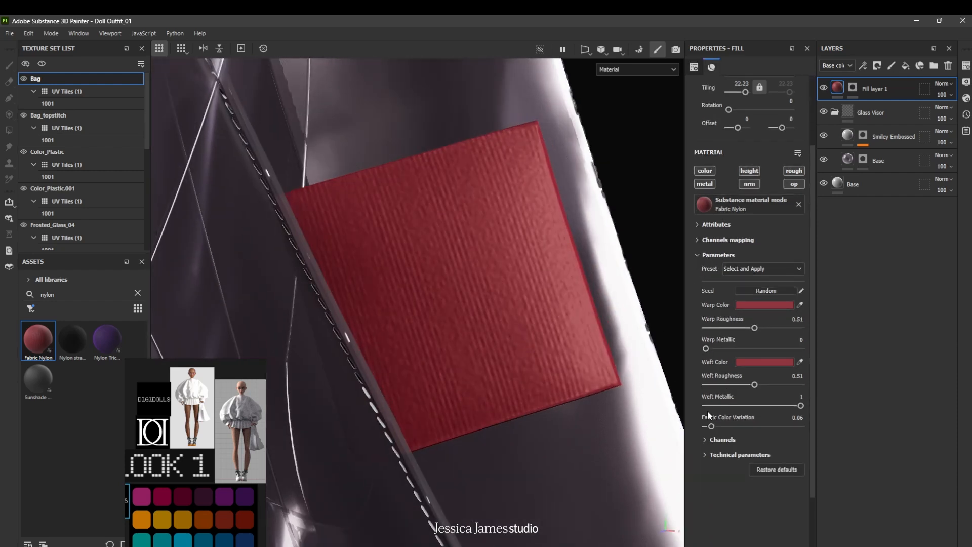
pyautogui.click(706, 440)
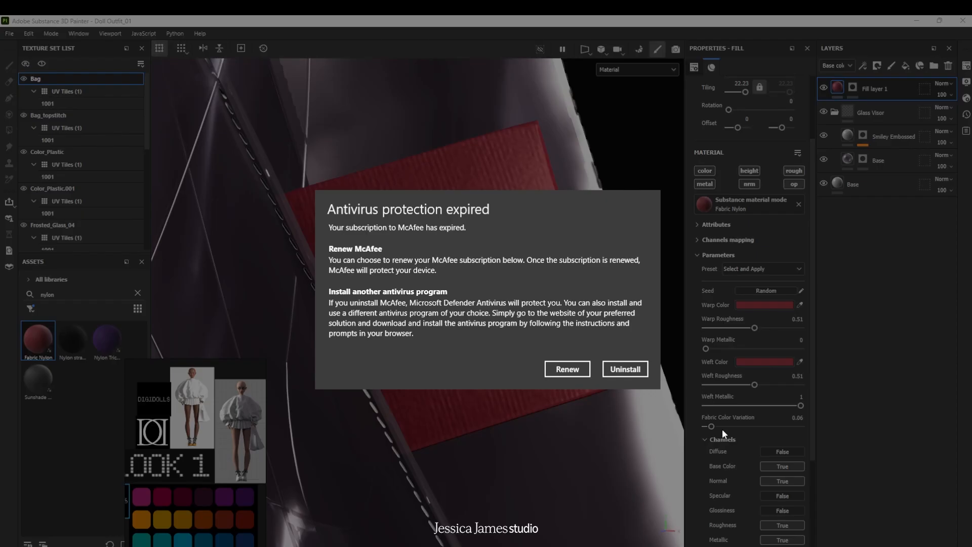
pyautogui.click(581, 370)
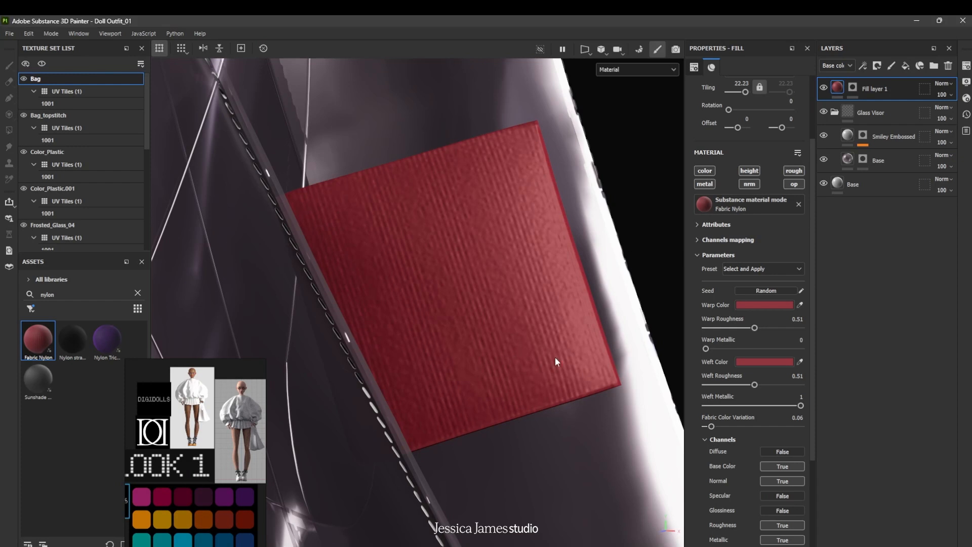
pyautogui.scroll(-4, 735, 425)
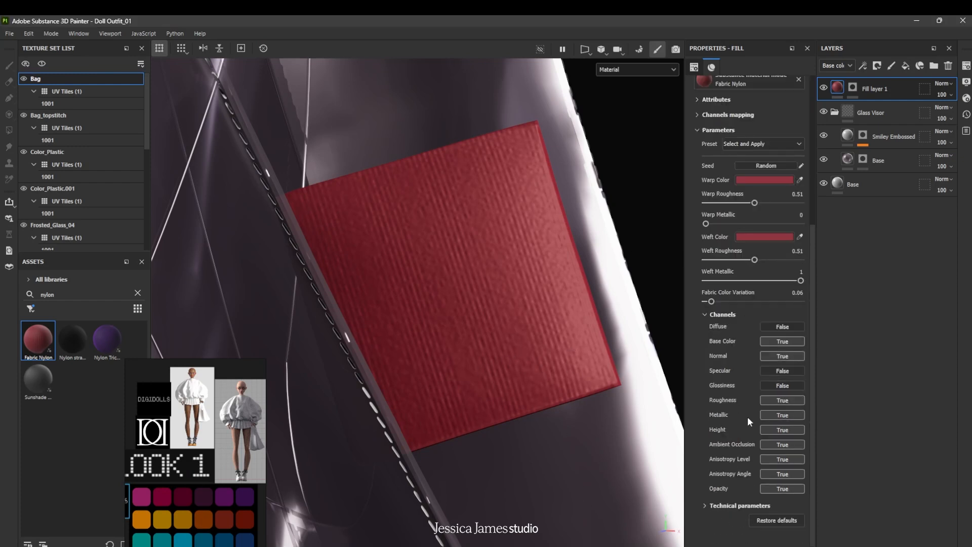
# Set the Fabric Nylon's height range to 0.06 and its normal intensity to 0.58 in the technical parameters
pyautogui.click(704, 504)
pyautogui.click(710, 317)
pyautogui.scroll(-1, 727, 372)
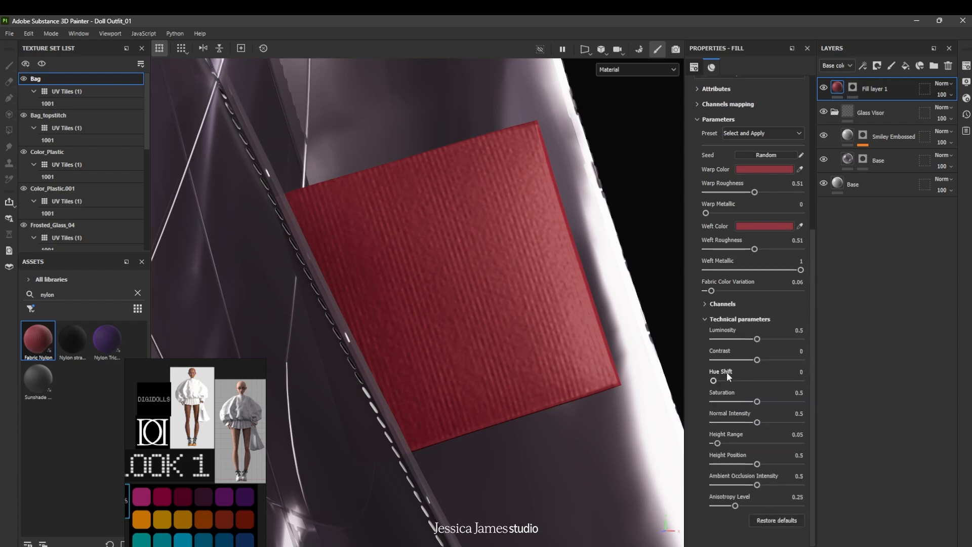
pyautogui.moveTo(717, 444); pyautogui.dragTo(719, 445)
pyautogui.moveTo(757, 424); pyautogui.dragTo(765, 424)
# Examine the nylon weave on the square tag from close up and from a distance across the whole bag
pyautogui.scroll(-7, 469, 238)
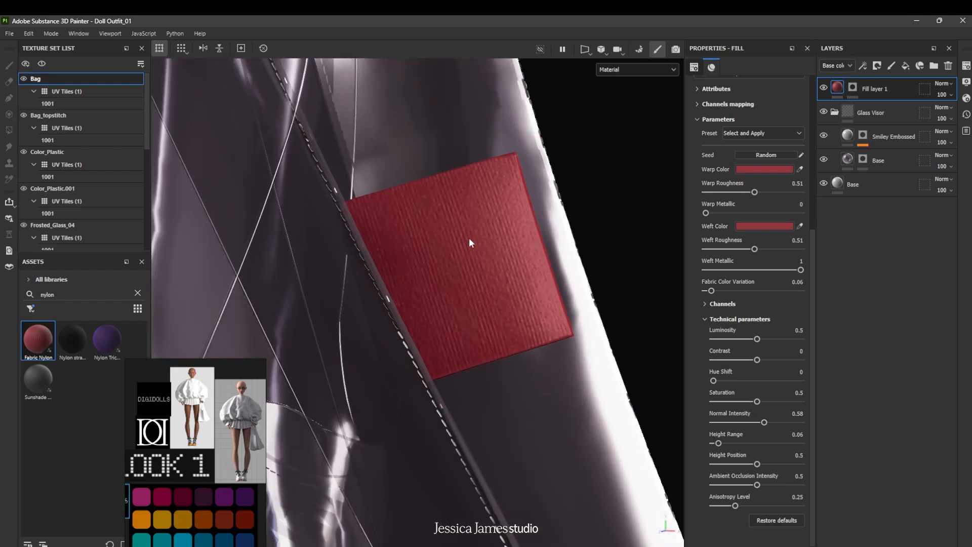
pyautogui.keyDown('alt'); pyautogui.moveTo(464, 304); pyautogui.dragTo(536, 376); pyautogui.keyUp('alt')
pyautogui.scroll(3, 504, 367)
pyautogui.scroll(-4, 504, 369)
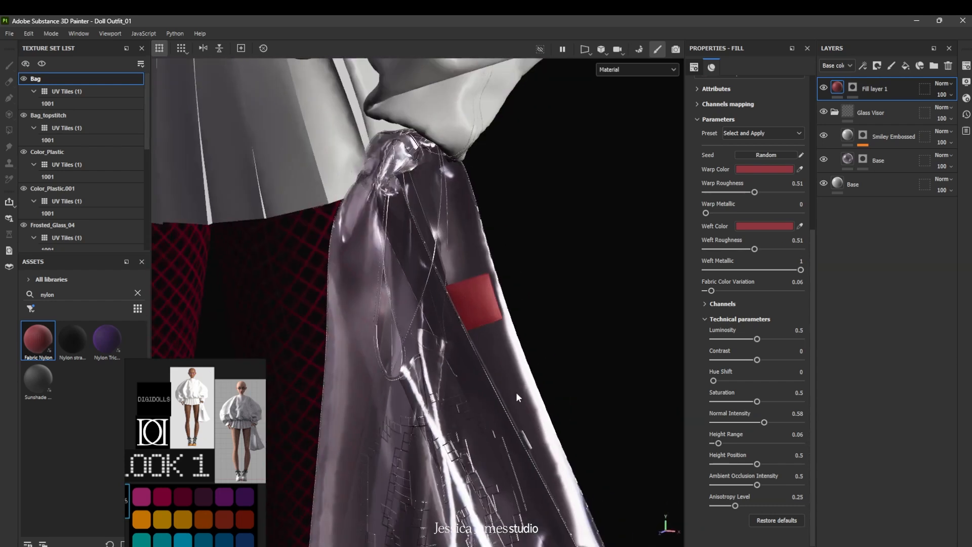
pyautogui.keyDown('alt'); pyautogui.moveTo(515, 392); pyautogui.dragTo(481, 269, button='middle'); pyautogui.keyUp('alt')
pyautogui.keyDown('alt'); pyautogui.moveTo(490, 386); pyautogui.dragTo(473, 283); pyautogui.keyUp('alt')
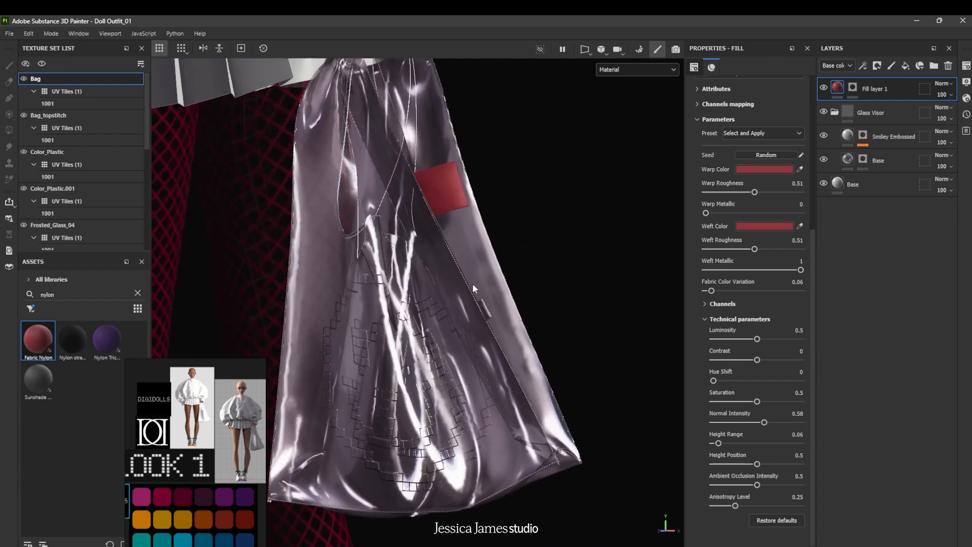
pyautogui.keyDown('alt'); pyautogui.moveTo(472, 263); pyautogui.dragTo(464, 322, button='middle'); pyautogui.keyUp('alt')
pyautogui.scroll(-3, 465, 320)
pyautogui.scroll(8, 464, 300)
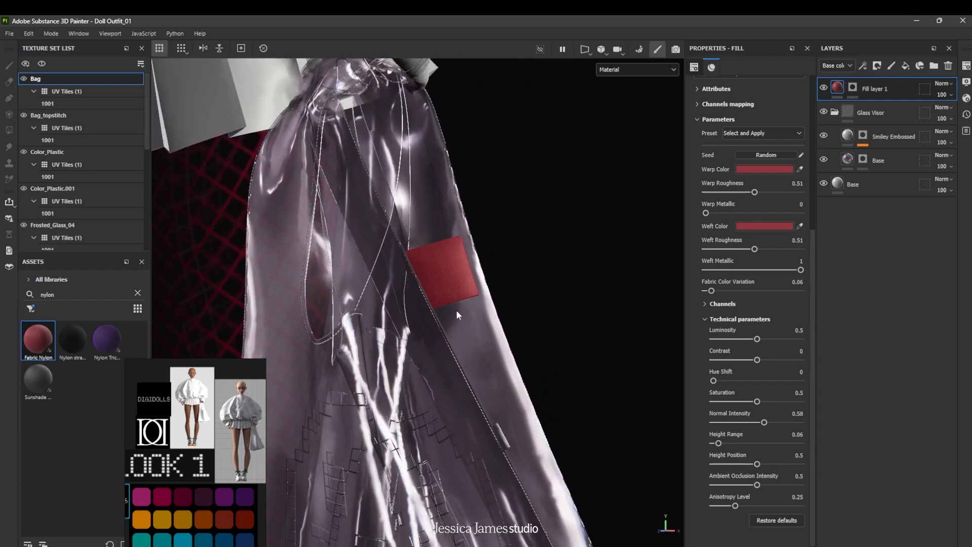
pyautogui.keyDown('alt'); pyautogui.moveTo(487, 244); pyautogui.dragTo(512, 315, button='middle'); pyautogui.keyUp('alt')
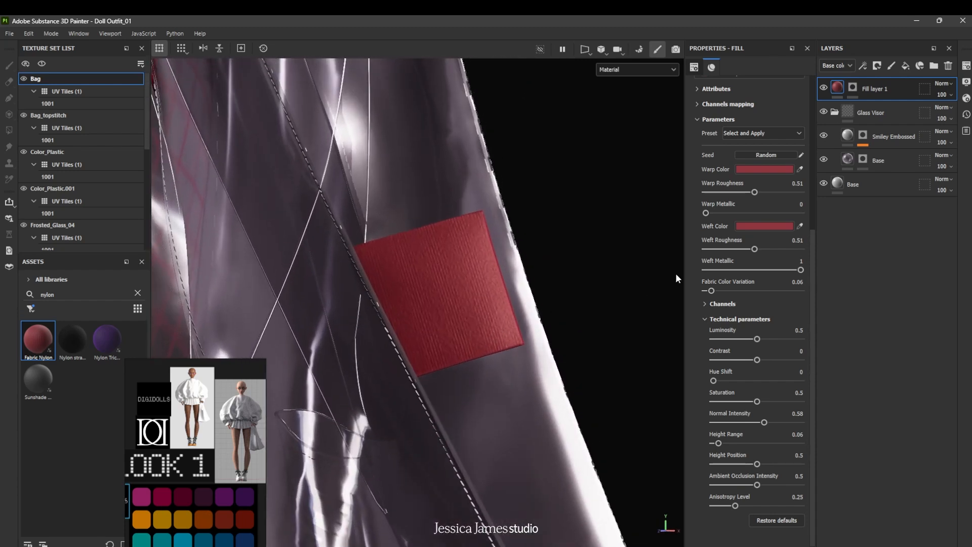
# Sample the reference palette to set the nylon's warp color to magenta 931F61 and its weft color to dark crimson 750130
pyautogui.click(764, 170)
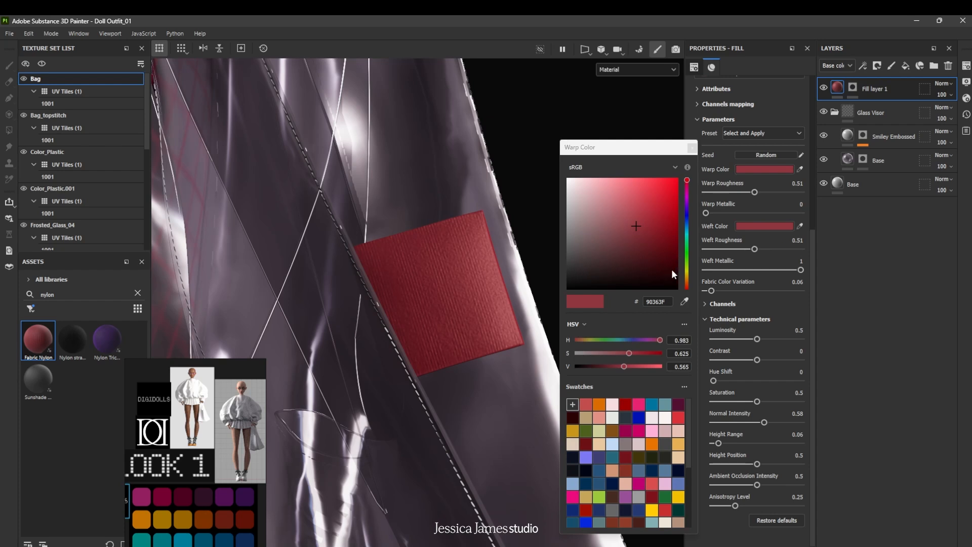
pyautogui.click(685, 304)
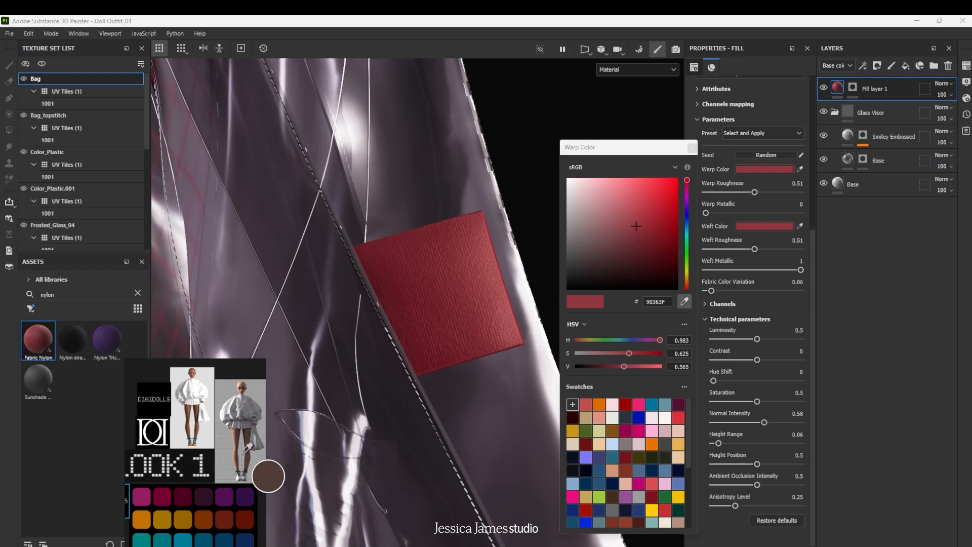
pyautogui.click(146, 497)
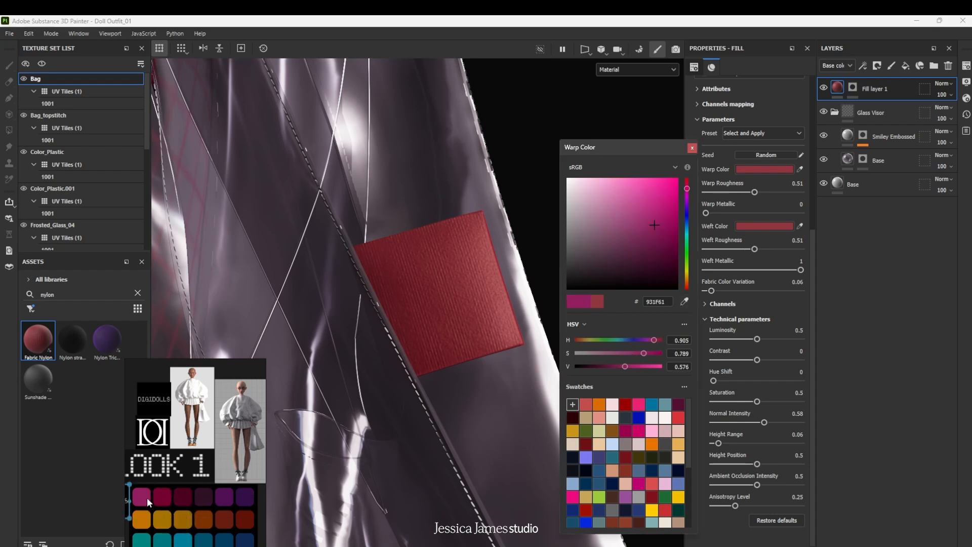
pyautogui.click(692, 148)
pyautogui.click(801, 227)
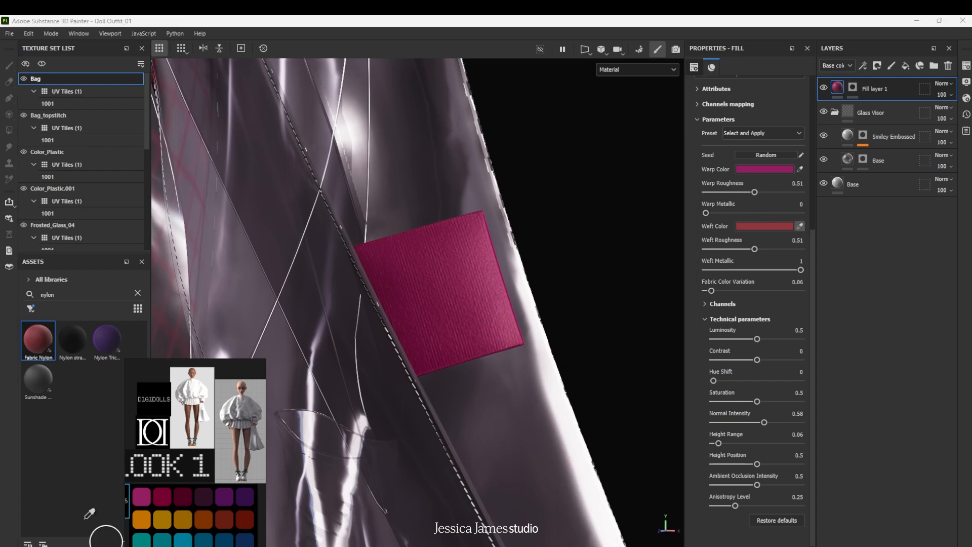
pyautogui.click(183, 498)
# Add the small tab on the bag's side seam to the mask of Fill layer 1
pyautogui.keyDown('alt'); pyautogui.moveTo(434, 367); pyautogui.dragTo(480, 421); pyautogui.keyUp('alt')
pyautogui.keyDown('alt'); pyautogui.moveTo(468, 368); pyautogui.dragTo(493, 384); pyautogui.keyUp('alt')
pyautogui.scroll(-6, 481, 394)
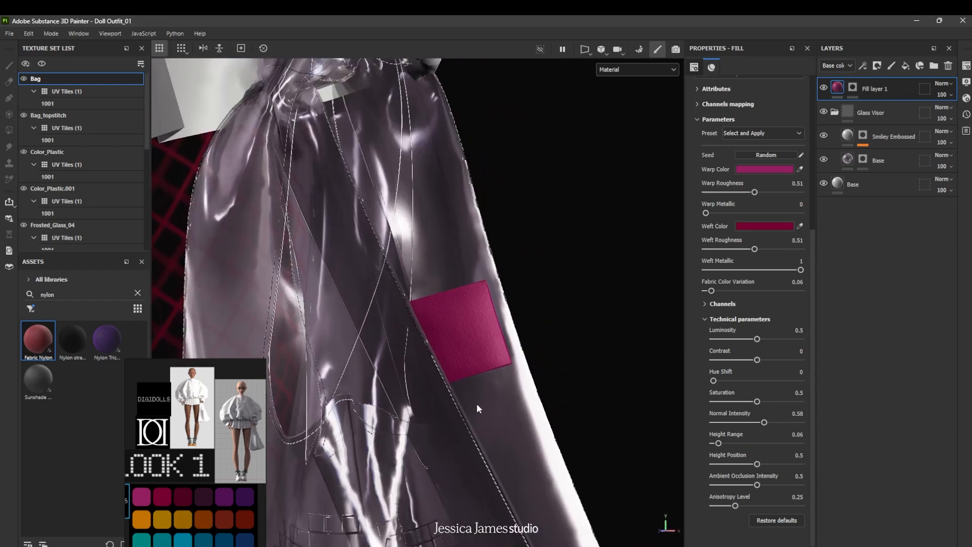
pyautogui.keyDown('alt'); pyautogui.moveTo(478, 409); pyautogui.dragTo(471, 285, button='middle'); pyautogui.keyUp('alt')
pyautogui.keyDown('alt'); pyautogui.moveTo(476, 417); pyautogui.dragTo(548, 381); pyautogui.keyUp('alt')
pyautogui.click(851, 89)
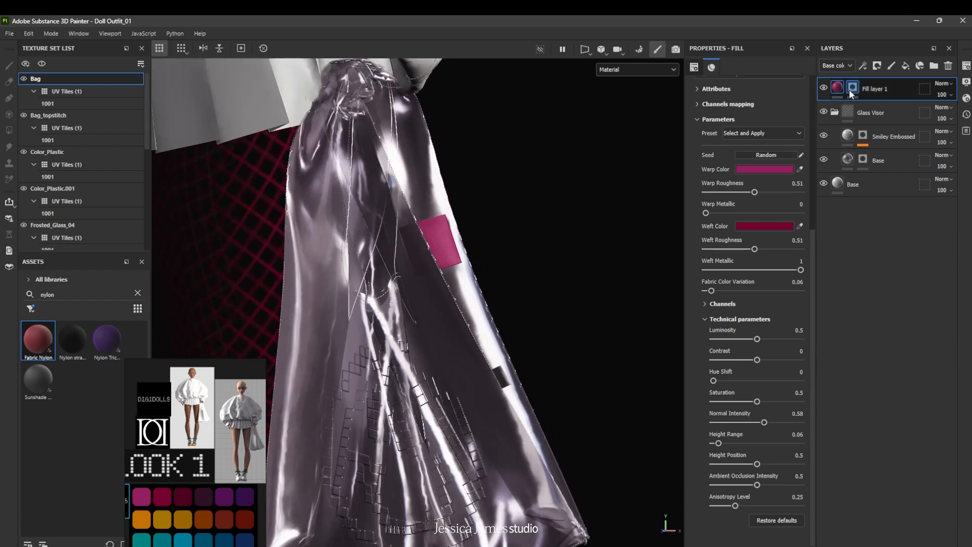
pyautogui.scroll(4, 504, 380)
pyautogui.click(503, 380)
pyautogui.keyDown('alt'); pyautogui.moveTo(503, 380); pyautogui.dragTo(501, 421); pyautogui.keyUp('alt')
# Reduce the saturation of Fill layer 1's warp color to 0.363
pyautogui.click(836, 90)
pyautogui.keyDown('alt'); pyautogui.moveTo(570, 285); pyautogui.dragTo(542, 359); pyautogui.keyUp('alt')
pyautogui.scroll(-6, 546, 350)
pyautogui.keyDown('alt'); pyautogui.moveTo(512, 393); pyautogui.dragTo(536, 403); pyautogui.keyUp('alt')
pyautogui.scroll(8, 544, 324)
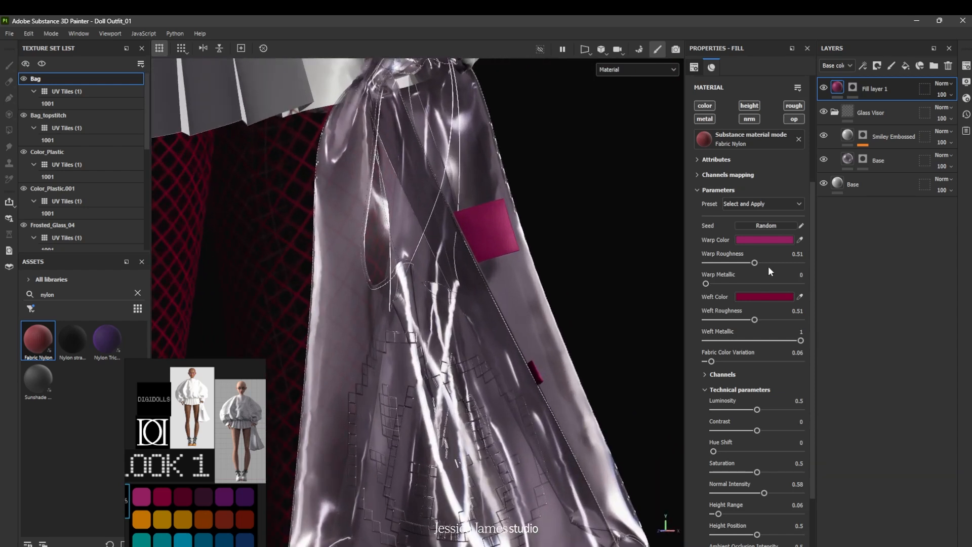
pyautogui.click(777, 241)
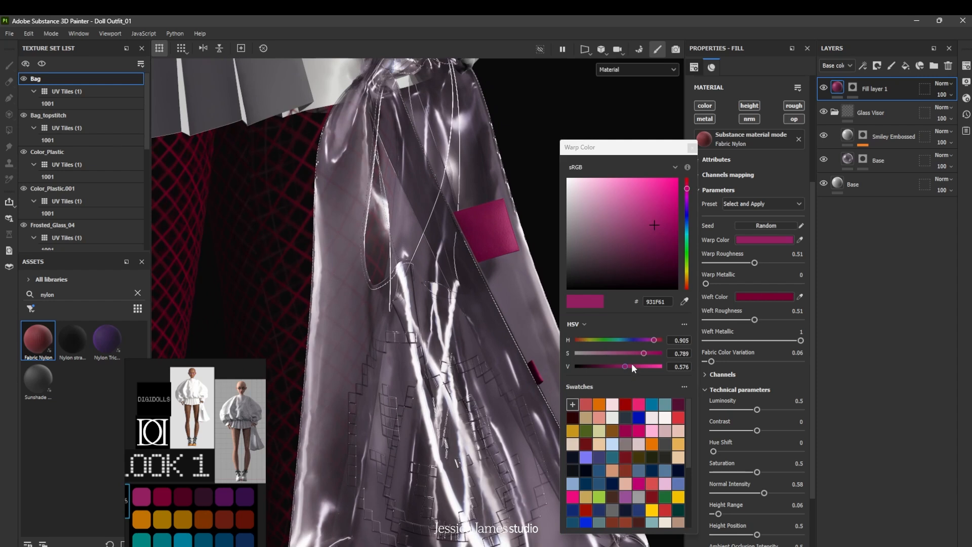
pyautogui.moveTo(644, 351); pyautogui.dragTo(606, 354)
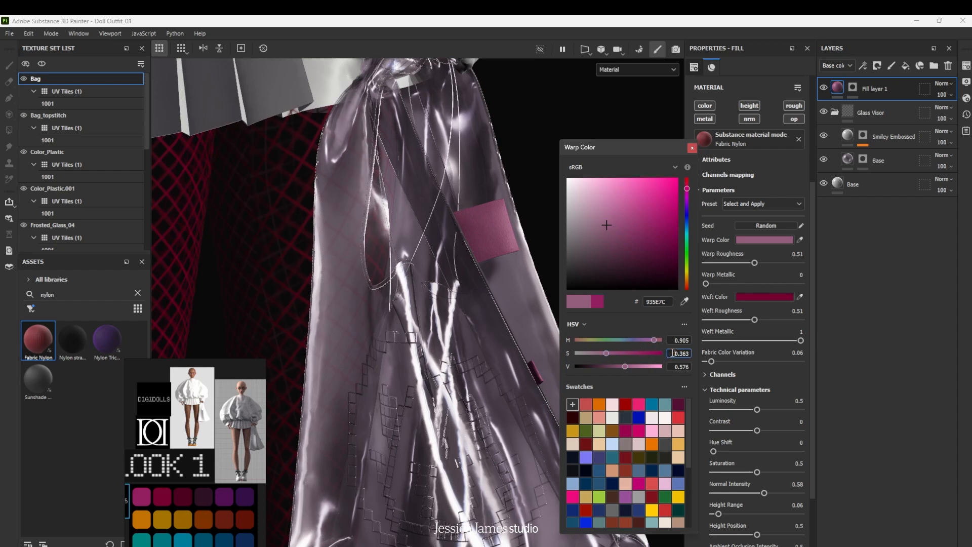
pyautogui.click(693, 148)
# Set the saturation of the nylon's weft color to 0.363 to match the warp color
pyautogui.click(768, 299)
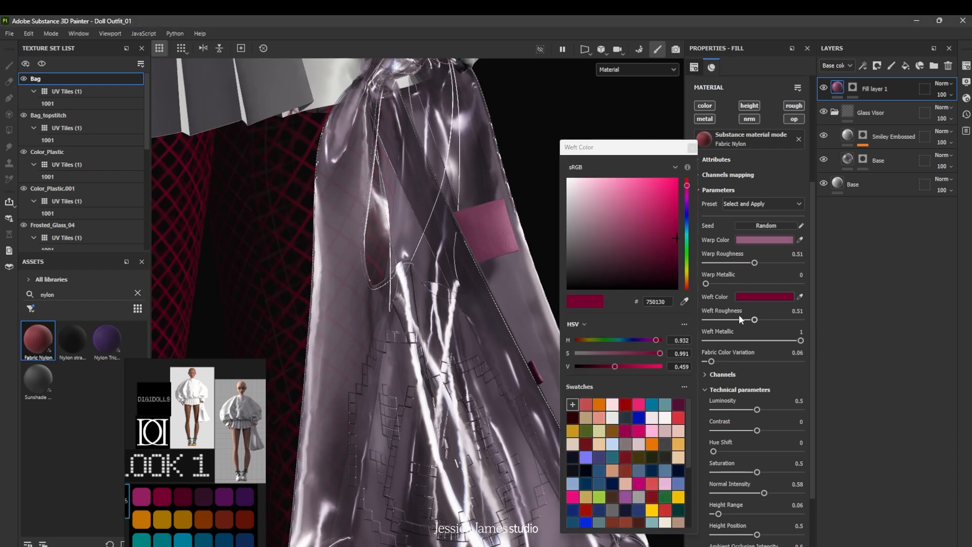
pyautogui.click(681, 353)
pyautogui.write('0.363')
pyautogui.press('Return')
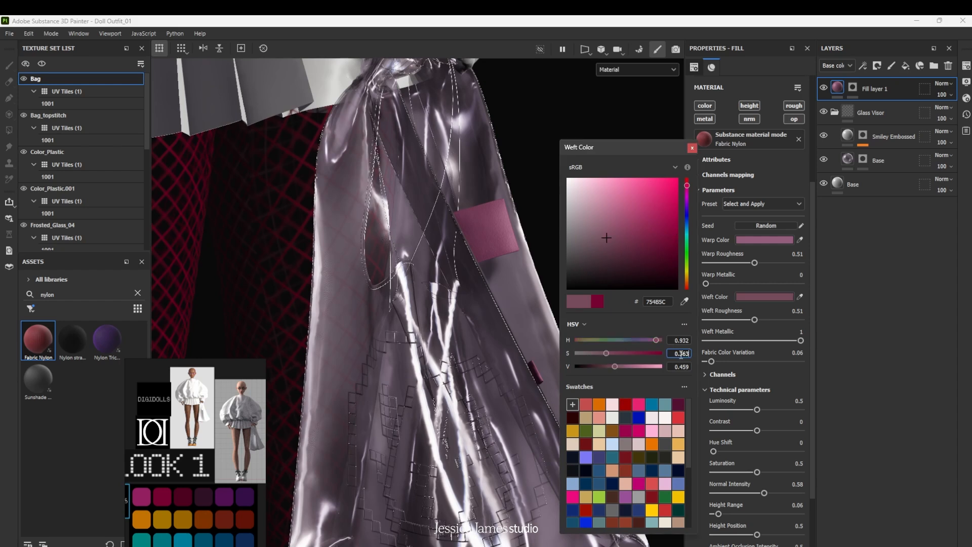
pyautogui.doubleClick(681, 353)
pyautogui.click(692, 148)
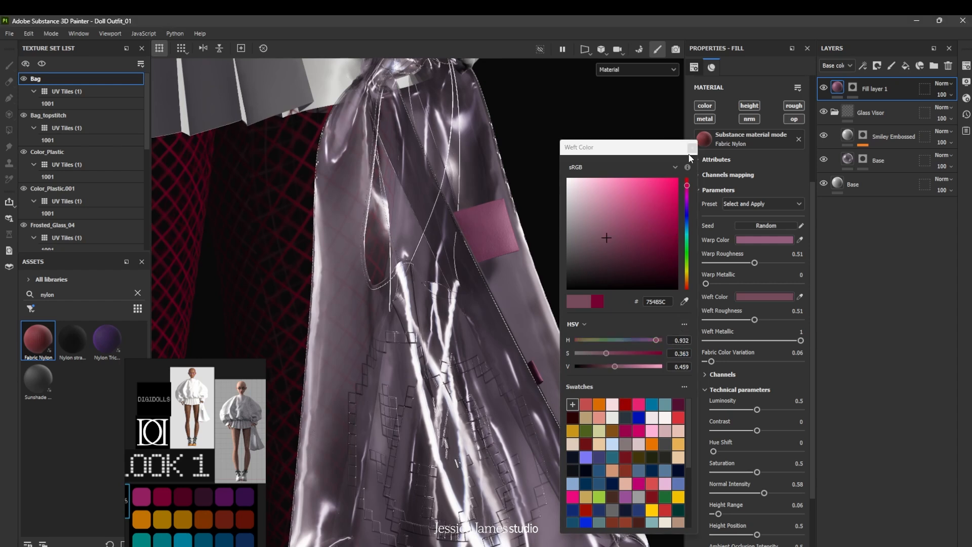
# Add a new fill layer above Fill layer 1 with a black mask and a paint effect on that mask
pyautogui.scroll(1, 583, 300)
pyautogui.keyDown('alt'); pyautogui.moveTo(583, 299); pyautogui.dragTo(513, 351); pyautogui.keyUp('alt')
pyautogui.scroll(-3, 514, 351)
pyautogui.scroll(-3, 514, 351)
pyautogui.keyDown('alt'); pyautogui.moveTo(520, 400); pyautogui.dragTo(520, 297); pyautogui.keyUp('alt')
pyautogui.scroll(3, 510, 341)
pyautogui.keyDown('alt'); pyautogui.moveTo(521, 298); pyautogui.dragTo(519, 331, button='middle'); pyautogui.keyUp('alt')
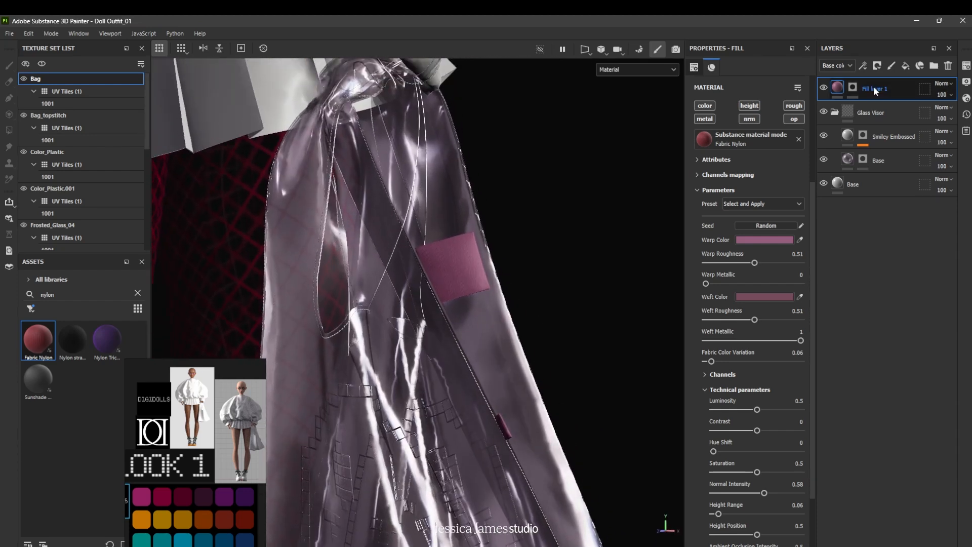
pyautogui.click(904, 66)
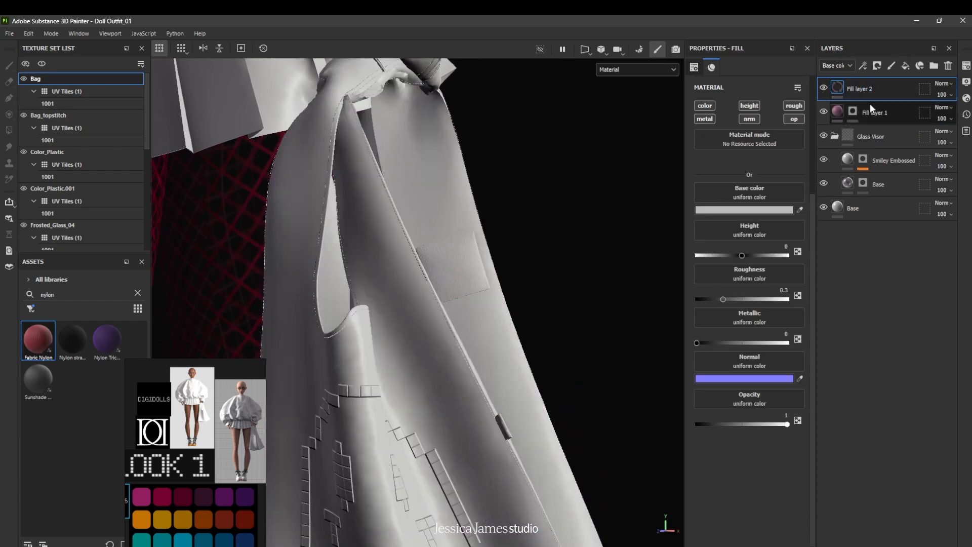
pyautogui.click(876, 65)
pyautogui.click(883, 89)
pyautogui.click(862, 67)
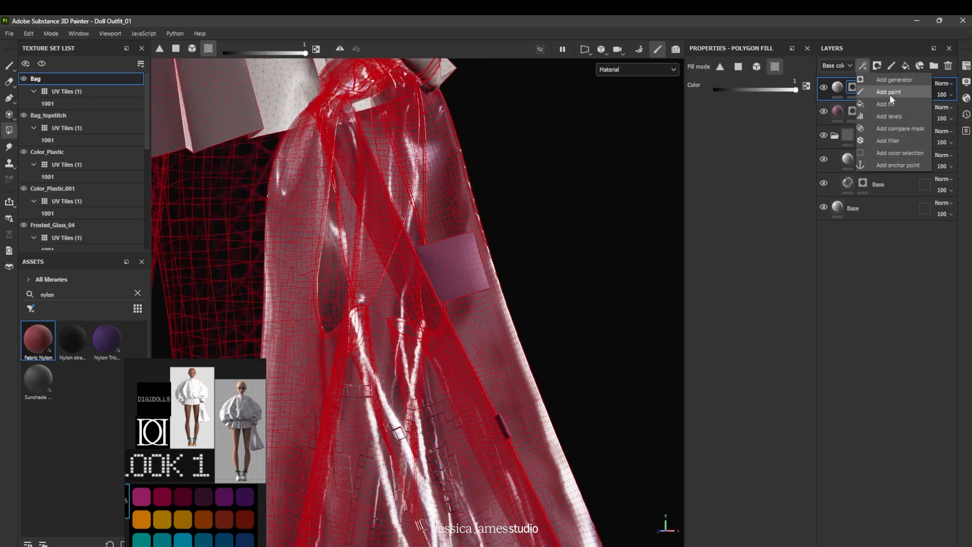
pyautogui.click(890, 95)
# Clear the asset search and limit the assets to textures from the Project library, browsing for the logo
pyautogui.click(138, 294)
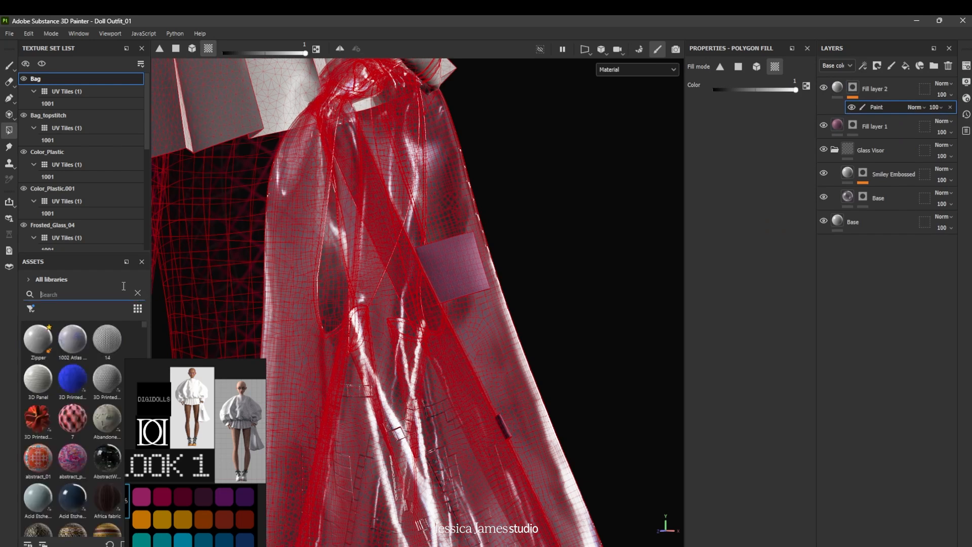
pyautogui.click(35, 281)
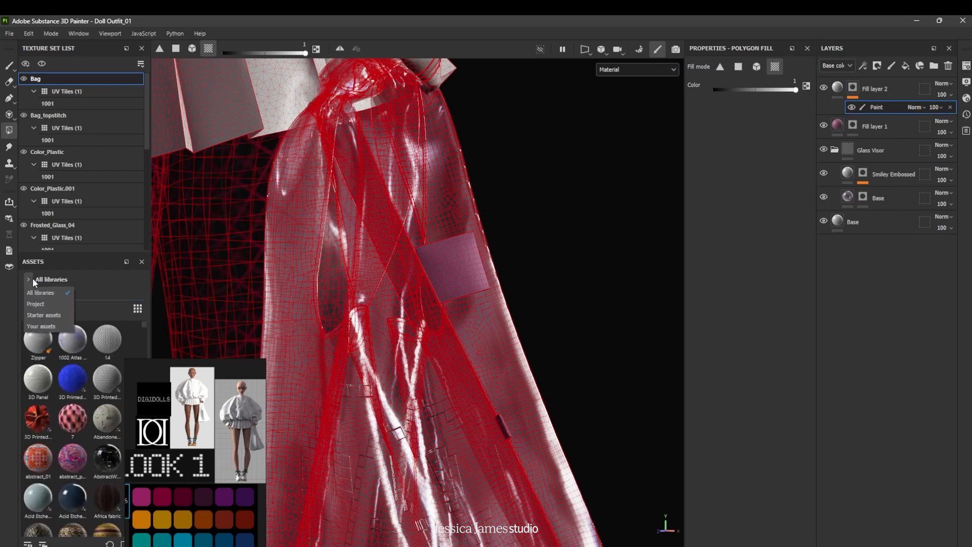
pyautogui.click(49, 304)
pyautogui.click(30, 309)
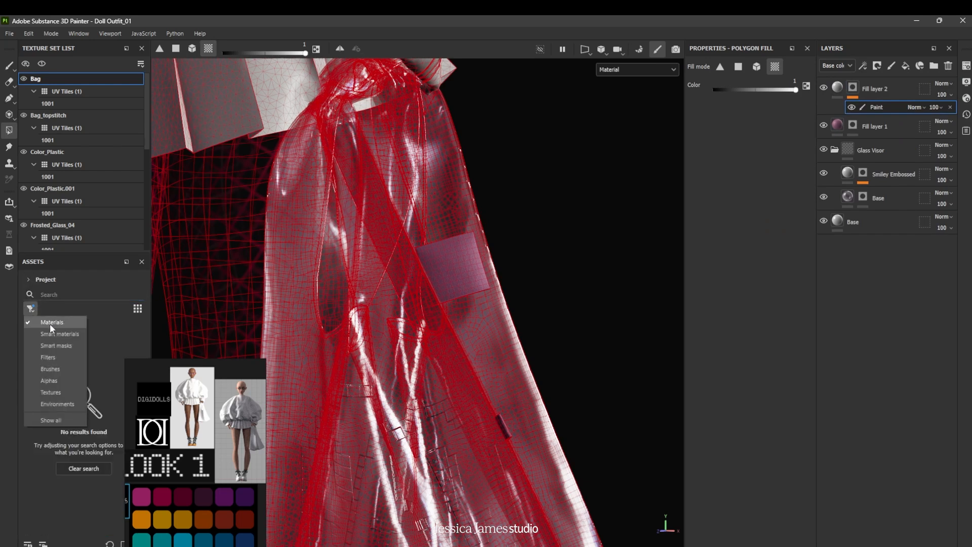
pyautogui.click(50, 392)
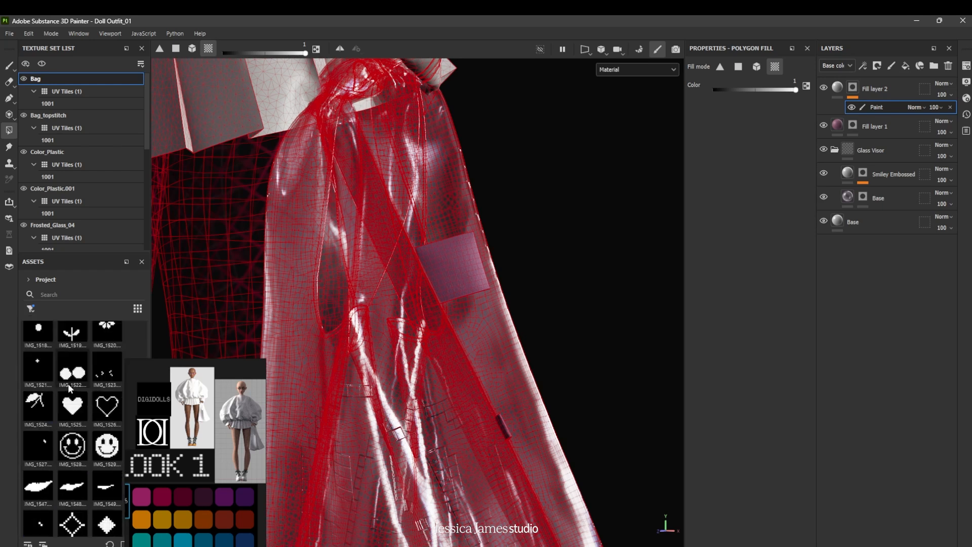
pyautogui.scroll(-3, 81, 395)
pyautogui.scroll(6, 81, 409)
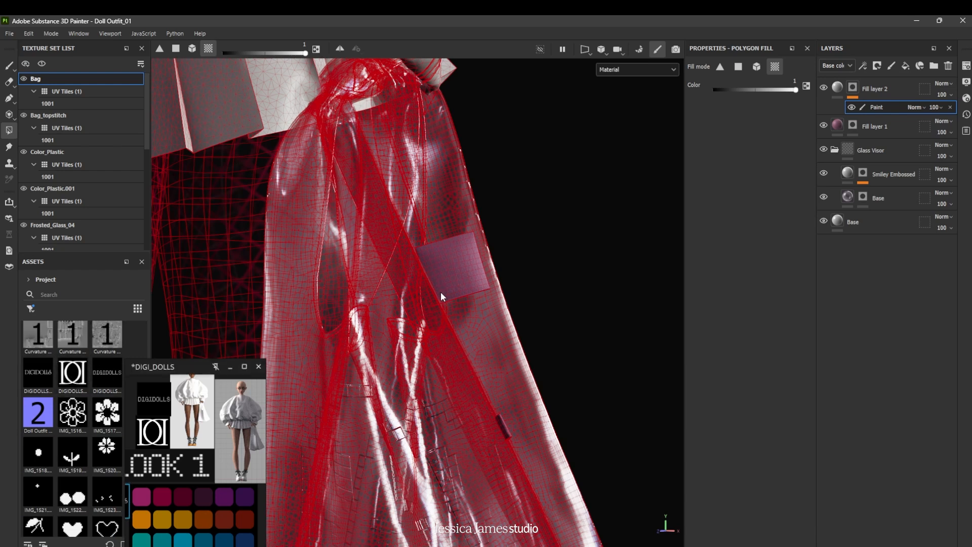
# Activate the Paint brush on the mask and assign the DIGIDOLLS LOGO_bw texture as its stencil
pyautogui.scroll(2, 441, 295)
pyautogui.moveTo(476, 312)
pyautogui.keyDown('alt'); pyautogui.mouseDown()
pyautogui.moveTo(476, 327)
pyautogui.moveTo(482, 312)
pyautogui.moveTo(474, 312)
pyautogui.mouseUp(); pyautogui.keyUp('alt')
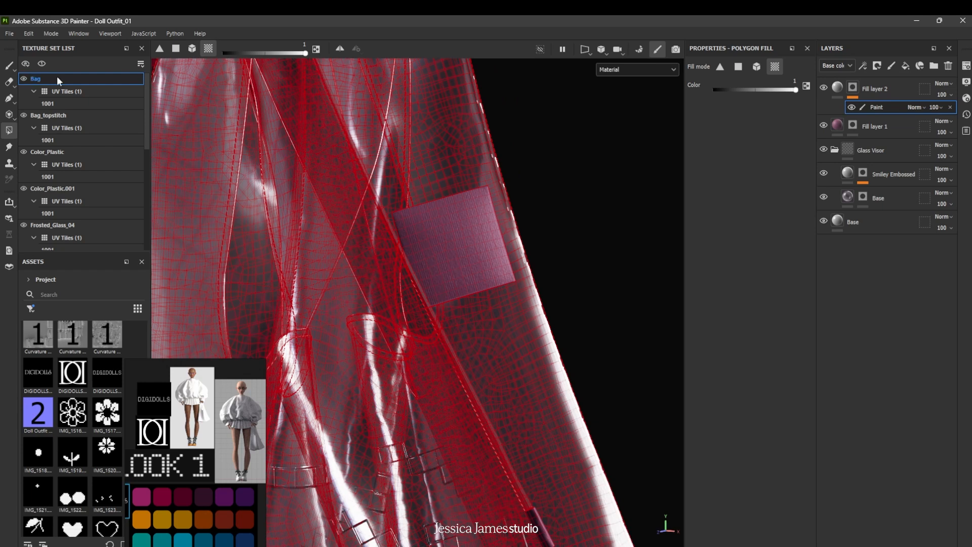
pyautogui.click(9, 66)
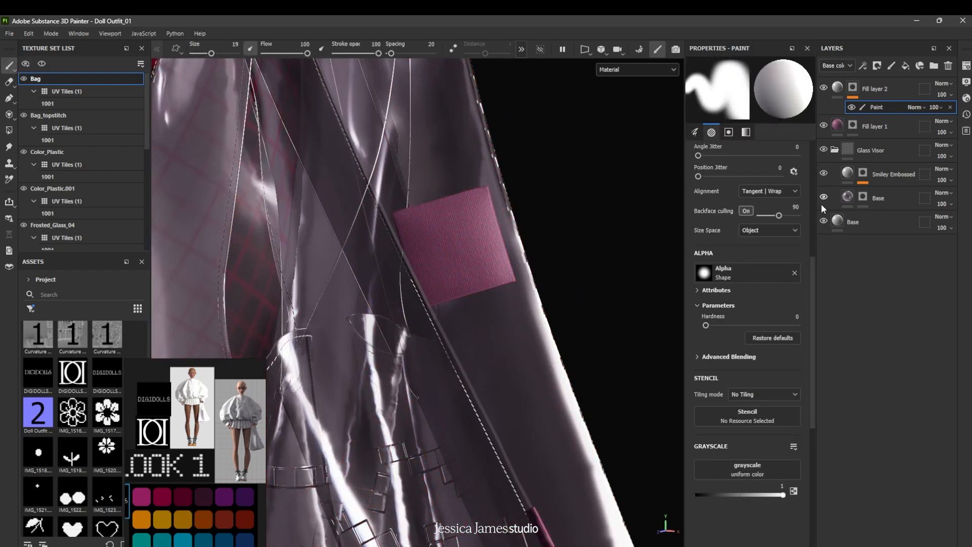
pyautogui.moveTo(76, 376); pyautogui.dragTo(726, 423)
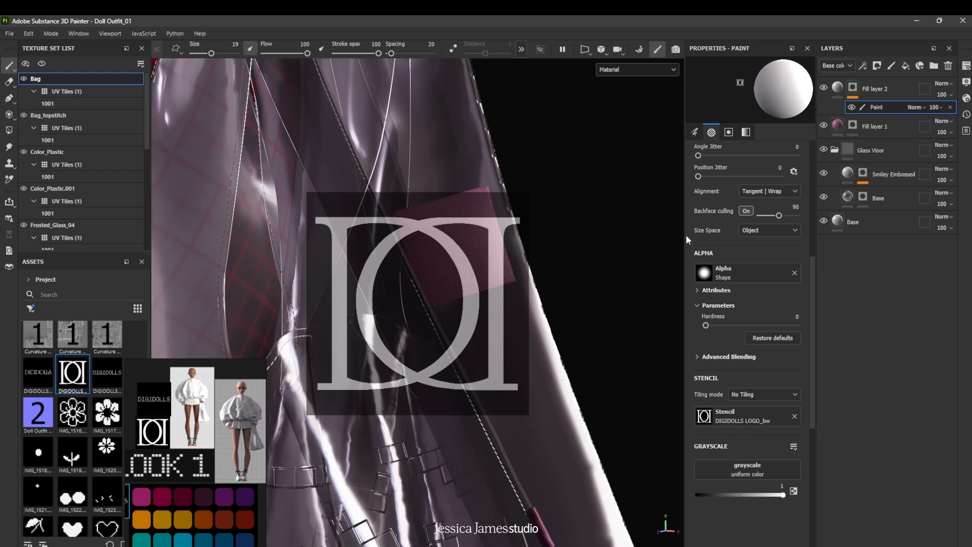
# Show the 3D and 2D views side by side and frame the square tag's UV island in the 2D view
pyautogui.click(586, 50)
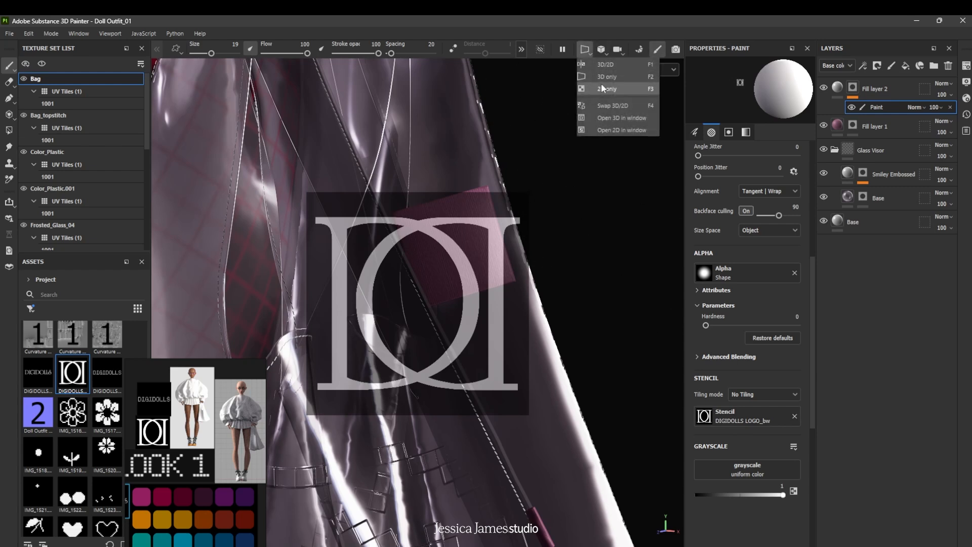
pyautogui.click(608, 66)
pyautogui.keyDown('alt'); pyautogui.moveTo(565, 285); pyautogui.dragTo(815, 484, button='middle'); pyautogui.keyUp('alt')
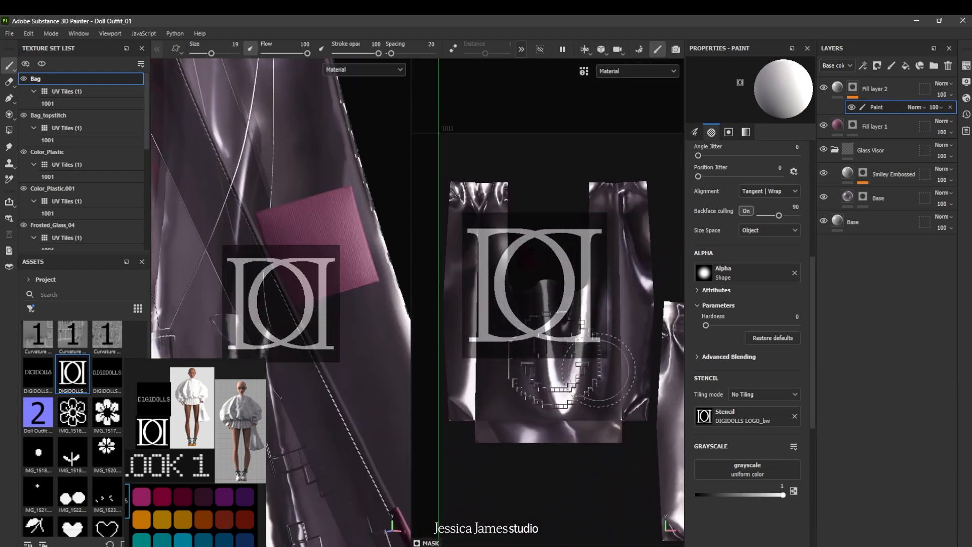
pyautogui.scroll(6, 546, 324)
pyautogui.keyDown('alt'); pyautogui.moveTo(552, 288); pyautogui.dragTo(641, 427, button='middle'); pyautogui.keyUp('alt')
pyautogui.scroll(4, 548, 284)
pyautogui.keyDown('alt'); pyautogui.moveTo(567, 220); pyautogui.dragTo(579, 476, button='middle'); pyautogui.keyUp('alt')
pyautogui.scroll(1, 575, 338)
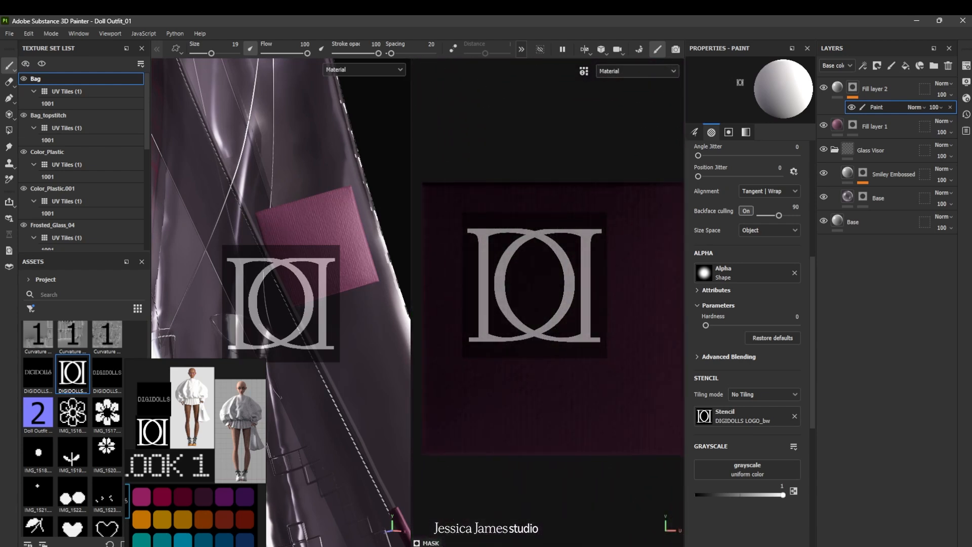
# Shrink the logo stencil in the 2D view and place it in the upper-left corner of the tag's UV island
pyautogui.press('s')
pyautogui.moveTo(475, 396); pyautogui.dragTo(485, 351, button='right')
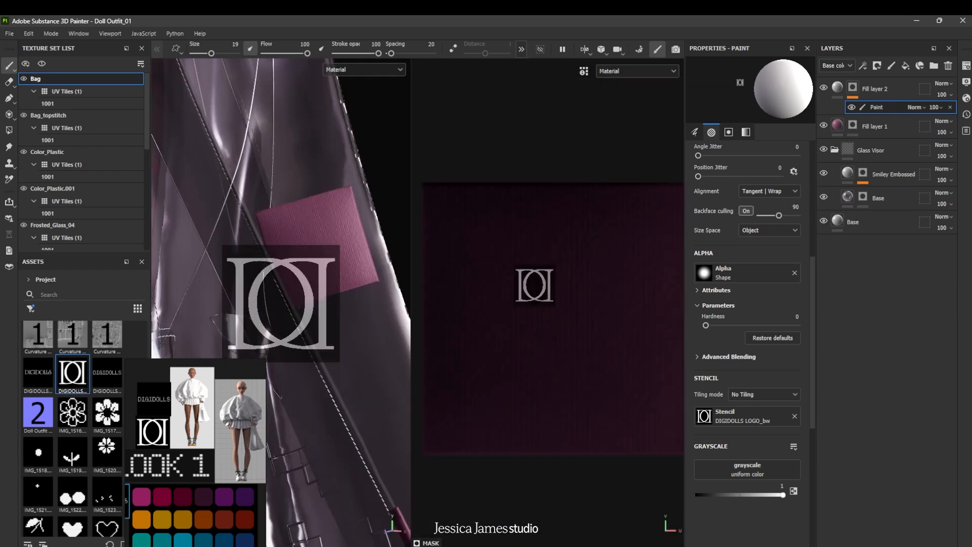
pyautogui.press('s')
pyautogui.moveTo(561, 355); pyautogui.dragTo(498, 290)
pyautogui.press('s')
pyautogui.moveTo(521, 359)
pyautogui.mouseDown()
pyautogui.moveTo(511, 352)
pyautogui.moveTo(520, 352)
pyautogui.mouseUp()
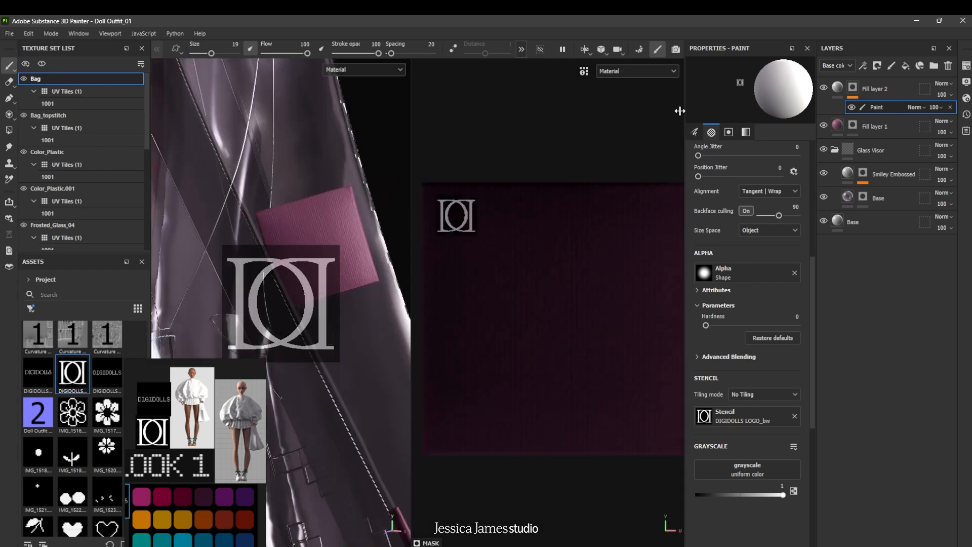
# Reduce the brush size to 3.11 and paint the logo through the stencil onto the tag's corner
pyautogui.keyDown('ctrl'); pyautogui.moveTo(588, 233); pyautogui.dragTo(527, 245, button='right'); pyautogui.keyUp('ctrl')
pyautogui.moveTo(491, 224); pyautogui.dragTo(473, 196)
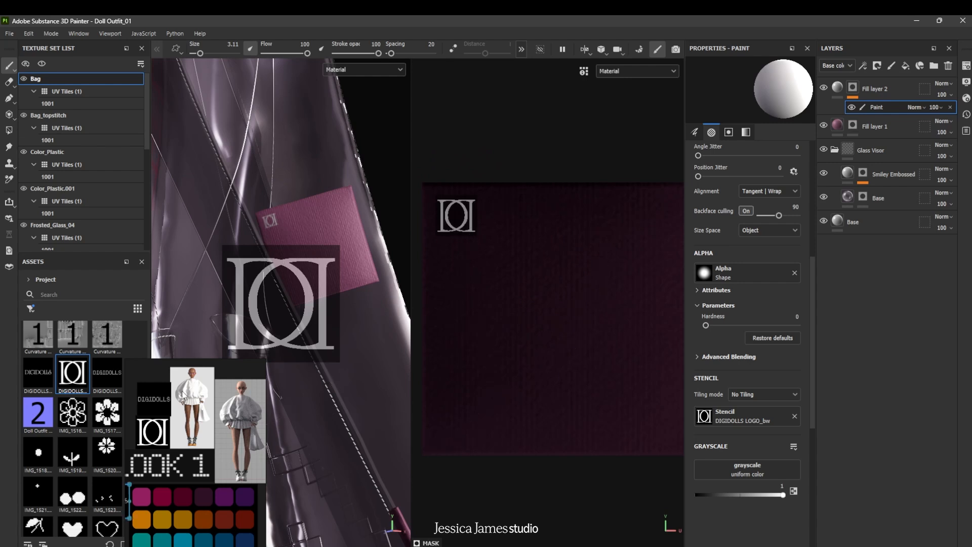
# Assign the DIGIDOLLS LOGO_Pixel texture as the brush stencil, then enlarge and straighten it in the 2D view
pyautogui.moveTo(111, 378)
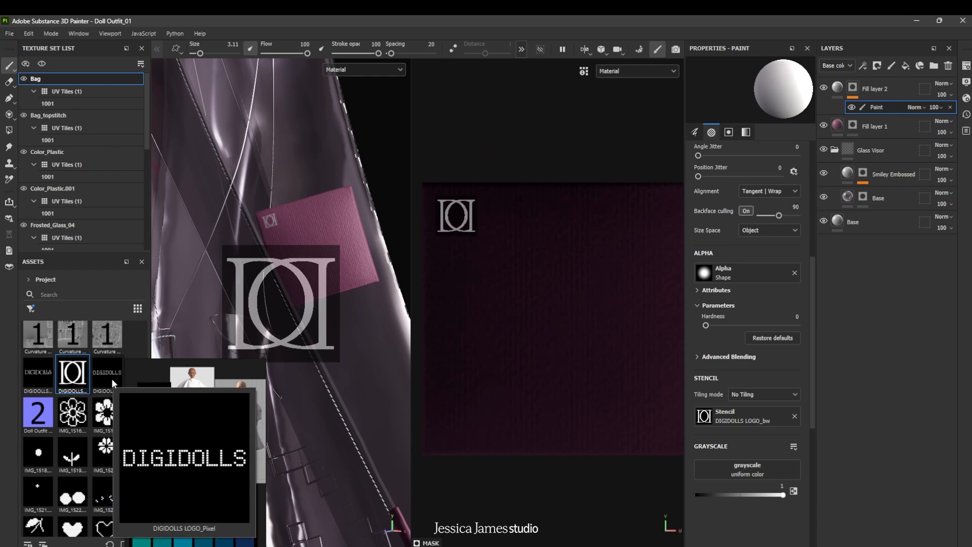
pyautogui.moveTo(110, 378); pyautogui.dragTo(716, 424)
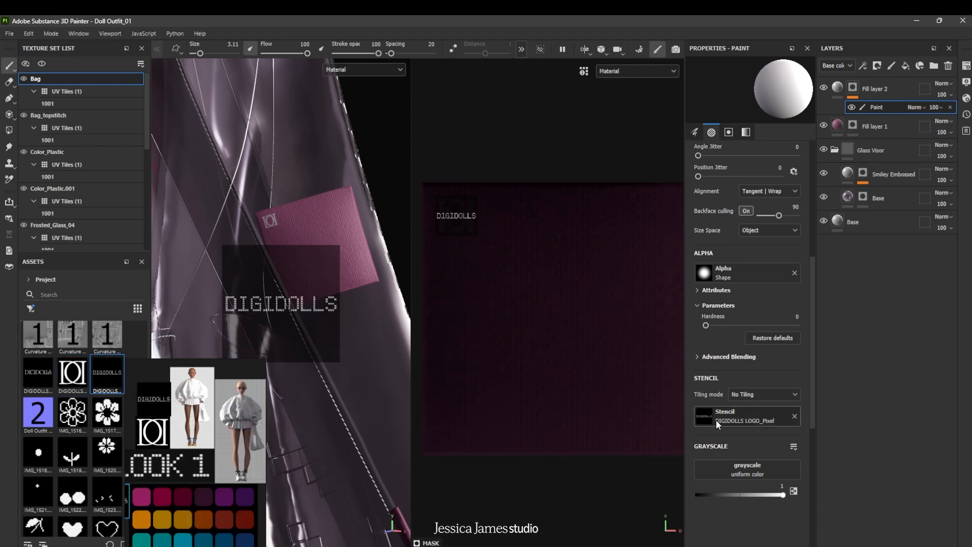
pyautogui.press('s')
pyautogui.moveTo(574, 242); pyautogui.dragTo(571, 297, button='right')
pyautogui.moveTo(571, 297); pyautogui.dragTo(568, 295)
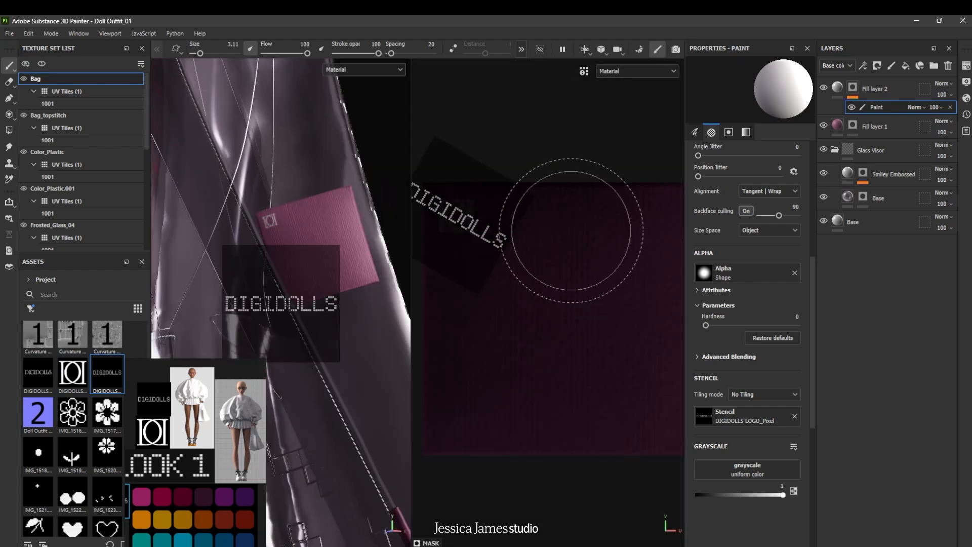
pyautogui.press('s')
pyautogui.moveTo(564, 217); pyautogui.dragTo(569, 166)
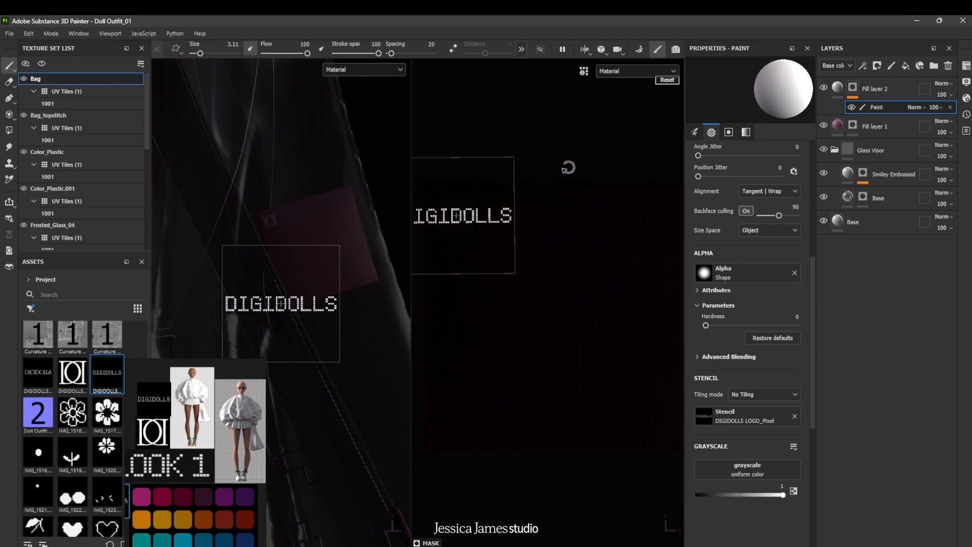
# Scale the lettering stencil down slightly and move it to the lower part of the tag's UV island
pyautogui.press('s')
pyautogui.moveTo(516, 212); pyautogui.dragTo(512, 215)
pyautogui.press('s')
pyautogui.moveTo(466, 218)
pyautogui.mouseDown(button='right')
pyautogui.moveTo(599, 355)
pyautogui.moveTo(507, 276)
pyautogui.moveTo(489, 224)
pyautogui.mouseUp(button='right')
pyautogui.press('s')
pyautogui.moveTo(539, 181); pyautogui.dragTo(540, 185)
pyautogui.press('s')
pyautogui.moveTo(547, 193); pyautogui.dragTo(651, 382, button='middle')
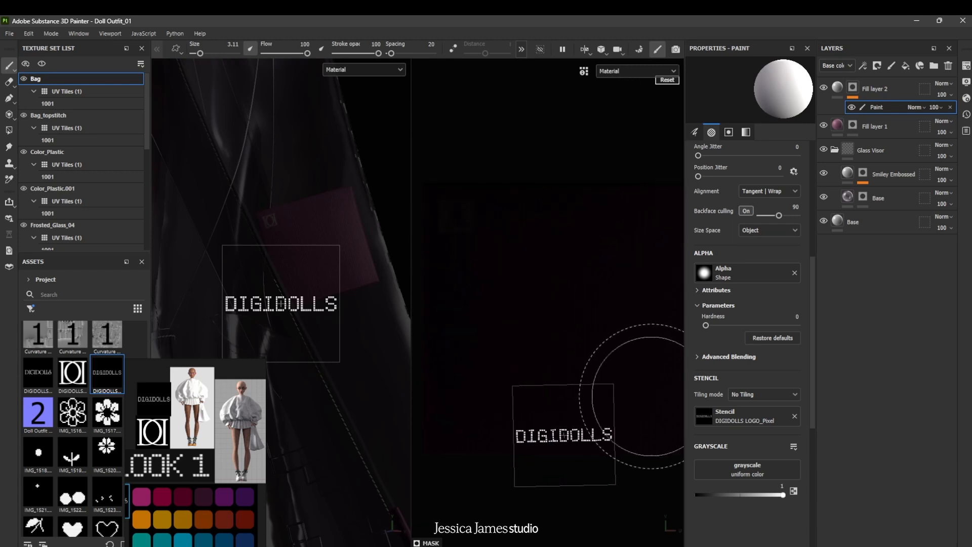
# Enlarge the lettering stencil to roughly the tag's full width and widen the 2D view
pyautogui.press('s')
pyautogui.moveTo(537, 413)
pyautogui.mouseDown()
pyautogui.moveTo(610, 416)
pyautogui.moveTo(601, 423)
pyautogui.mouseUp()
pyautogui.moveTo(601, 423); pyautogui.dragTo(609, 456, button='right')
pyautogui.moveTo(615, 434)
pyautogui.mouseDown(button='middle')
pyautogui.moveTo(617, 412)
pyautogui.moveTo(627, 430)
pyautogui.mouseUp(button='middle')
pyautogui.scroll(-1, 593, 368)
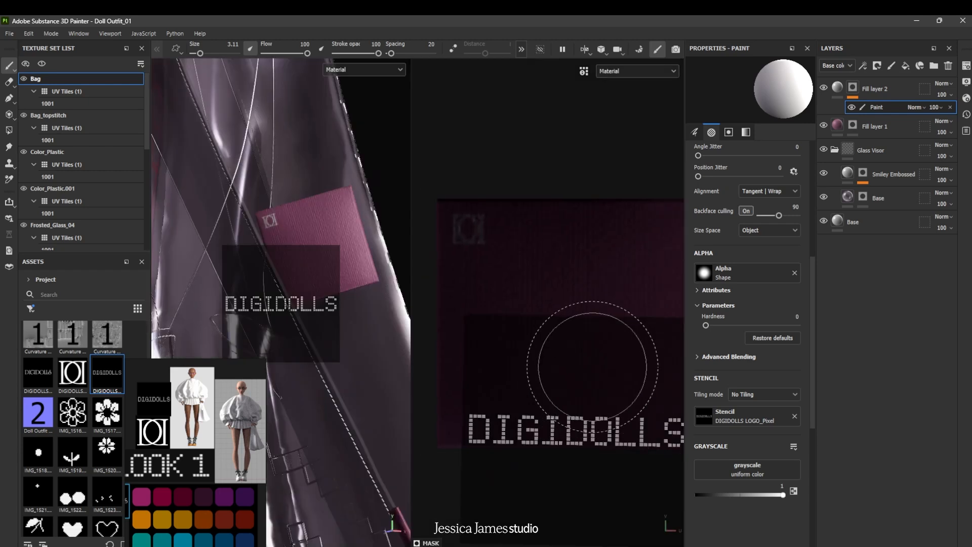
pyautogui.moveTo(625, 315)
pyautogui.keyDown('alt'); pyautogui.mouseDown(button='middle')
pyautogui.moveTo(596, 312)
pyautogui.moveTo(609, 313)
pyautogui.mouseUp(button='middle'); pyautogui.keyUp('alt')
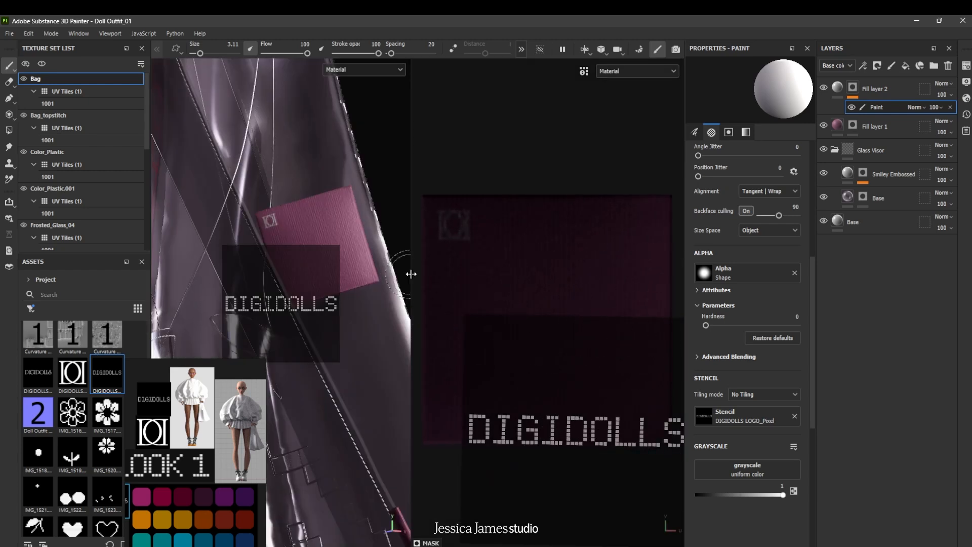
pyautogui.moveTo(410, 272); pyautogui.dragTo(336, 272)
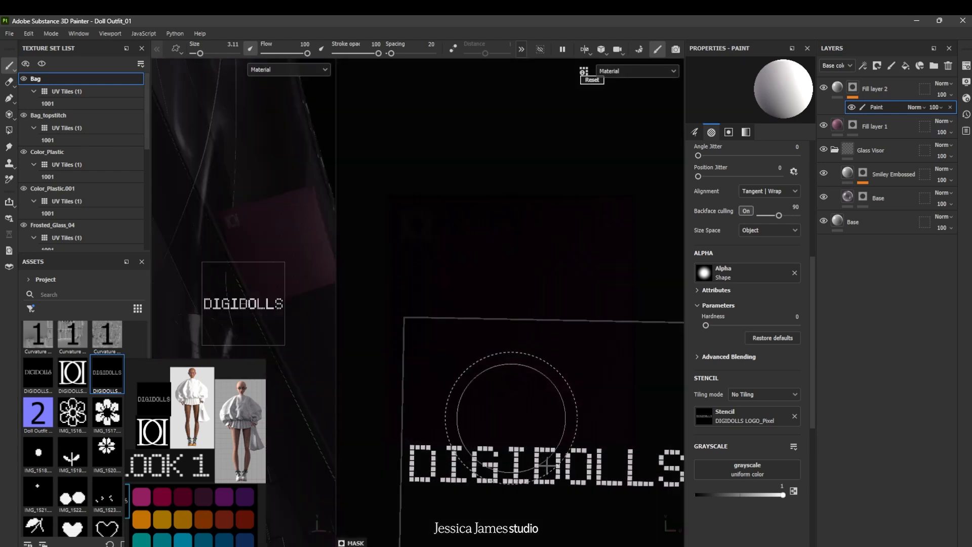
# Straighten and fit the lettering stencil along the tag's bottom edge and paint DIGIDOLLS through it
pyautogui.moveTo(511, 419); pyautogui.dragTo(480, 369, button='middle')
pyautogui.press('s')
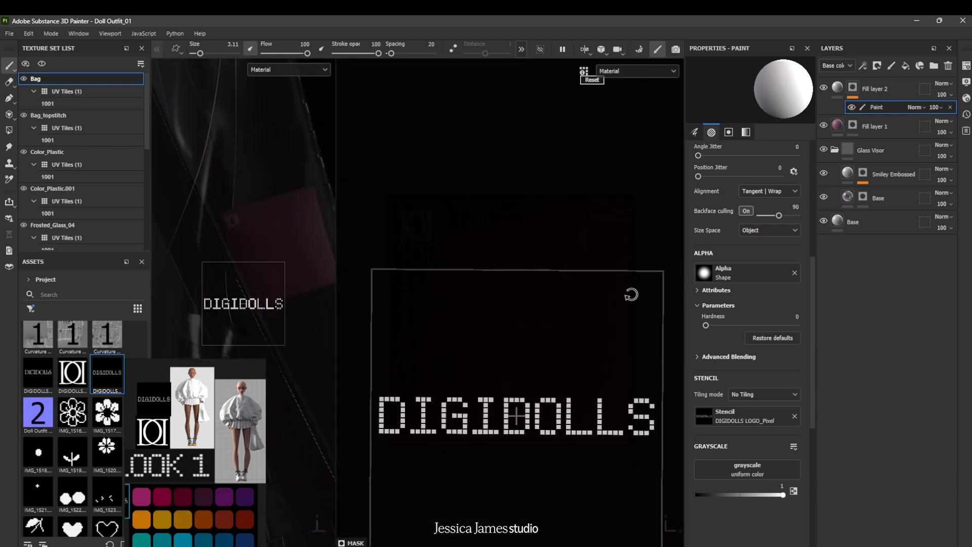
pyautogui.moveTo(638, 287)
pyautogui.mouseDown(button='right')
pyautogui.moveTo(628, 290)
pyautogui.moveTo(632, 278)
pyautogui.mouseUp(button='right')
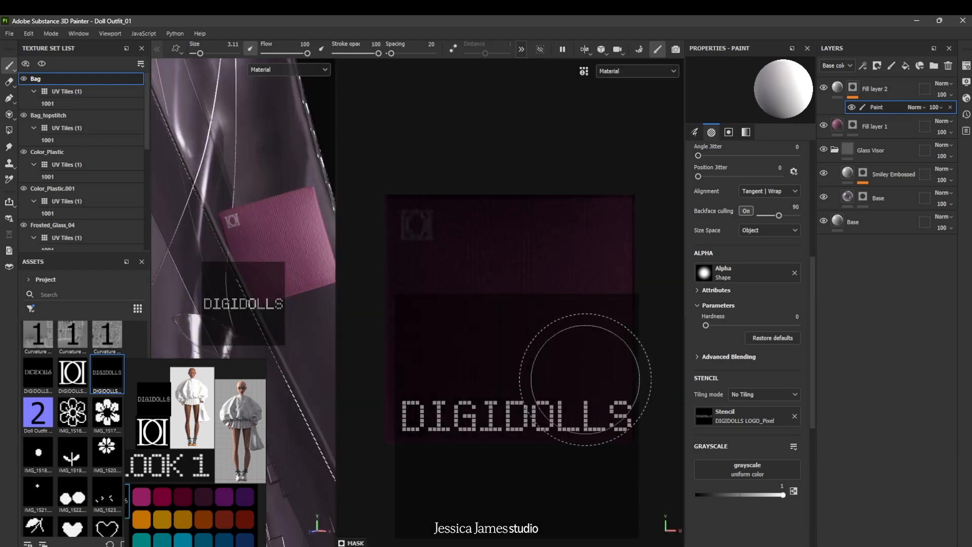
pyautogui.press('s')
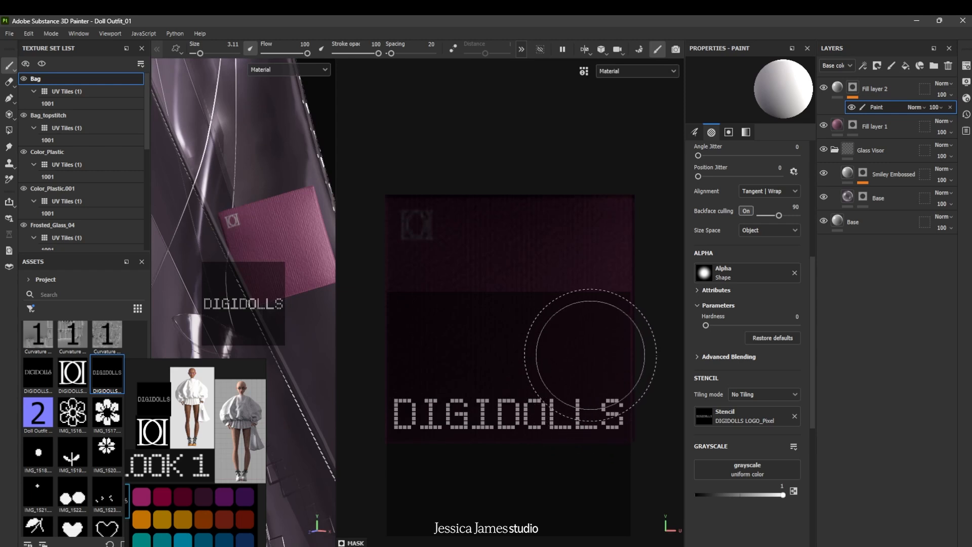
pyautogui.press('s')
pyautogui.moveTo(587, 355); pyautogui.dragTo(587, 359, button='middle')
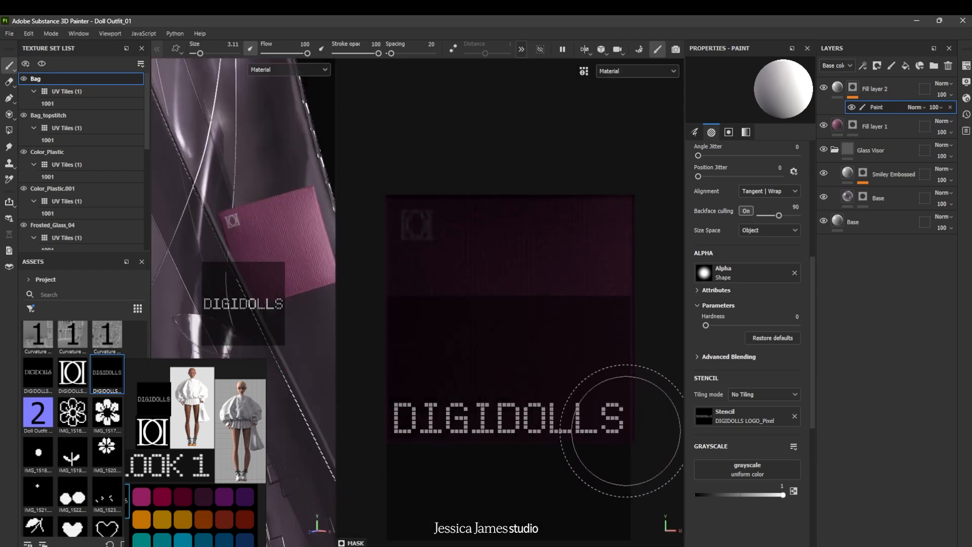
pyautogui.moveTo(626, 430)
pyautogui.mouseDown()
pyautogui.moveTo(561, 427)
pyautogui.moveTo(495, 390)
pyautogui.moveTo(591, 417)
pyautogui.moveTo(415, 403)
pyautogui.moveTo(427, 404)
pyautogui.mouseUp()
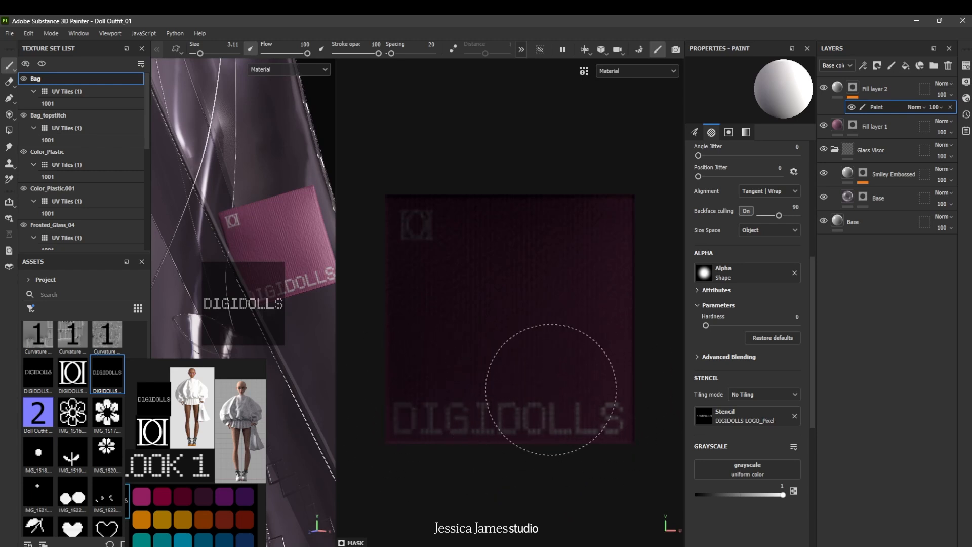
pyautogui.press('s')
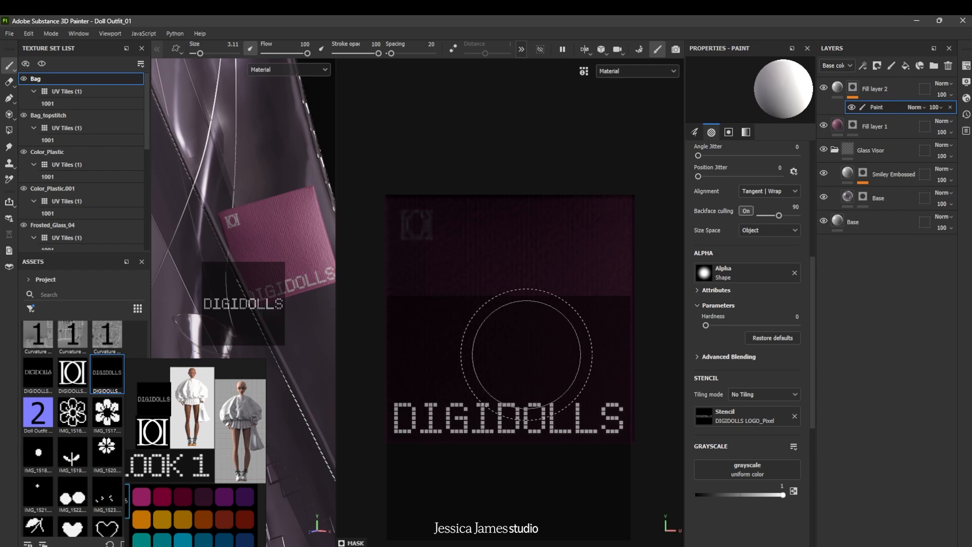
# Duplicate Fill layer 2 and replace the copy's painted logo mask effect with an empty paint effect
pyautogui.click(884, 85)
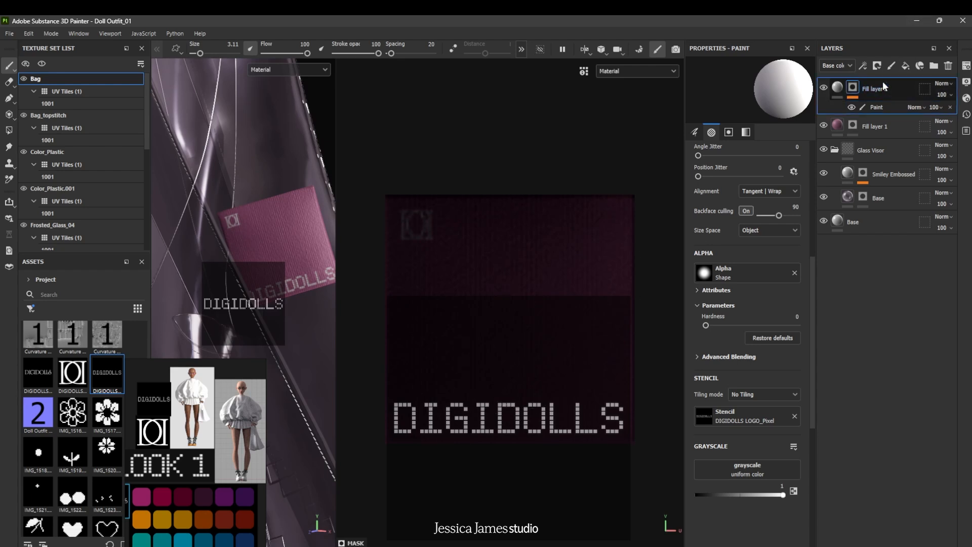
pyautogui.hotkey('ctrl', 'd')
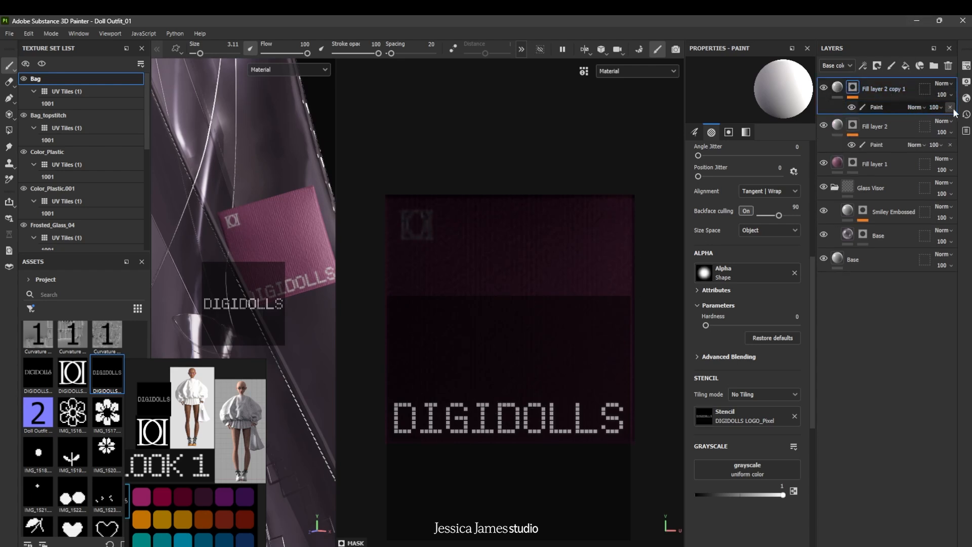
pyautogui.click(951, 107)
pyautogui.click(888, 92)
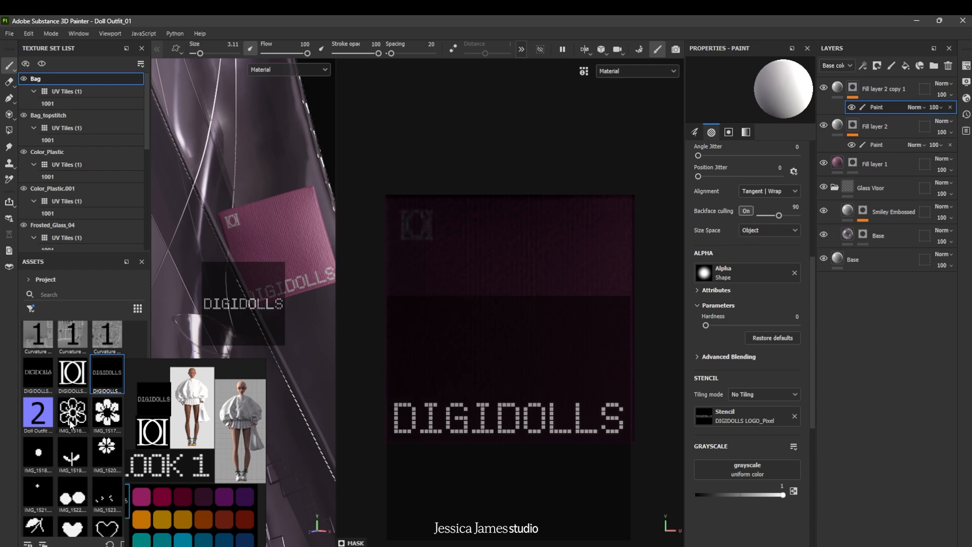
# Assign the IMG_1528.PNG pixel smiley as the stencil and scale and center it on the tag's UV island
pyautogui.scroll(-3, 71, 419)
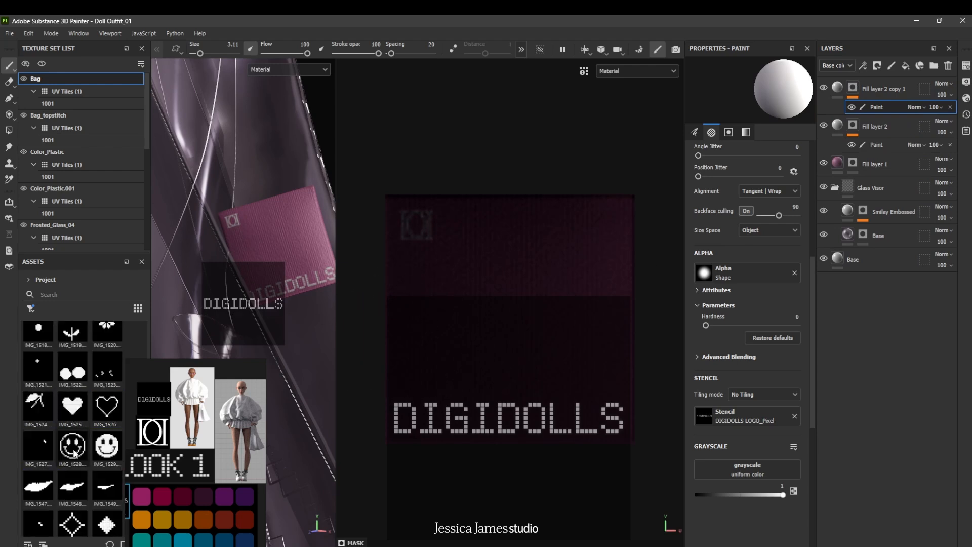
pyautogui.moveTo(74, 452)
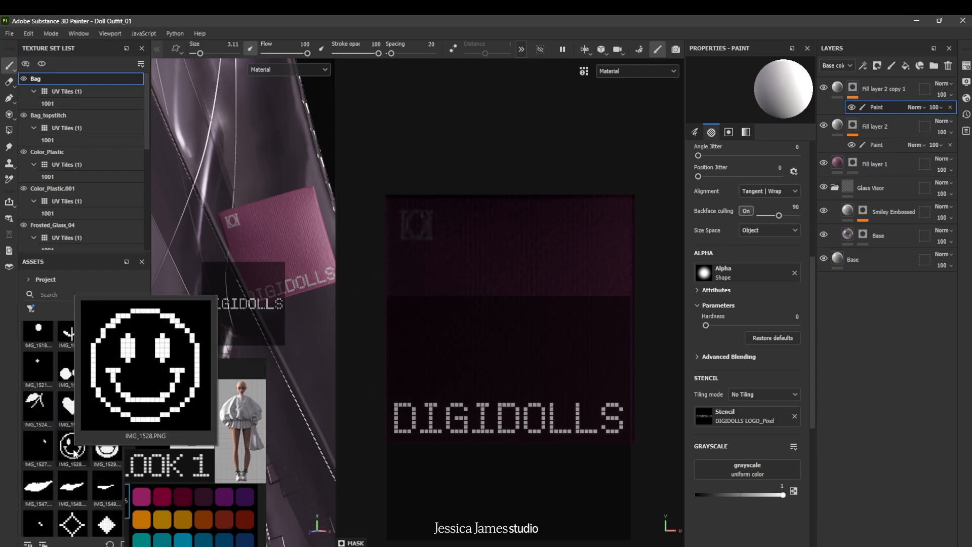
pyautogui.moveTo(75, 455); pyautogui.dragTo(707, 418)
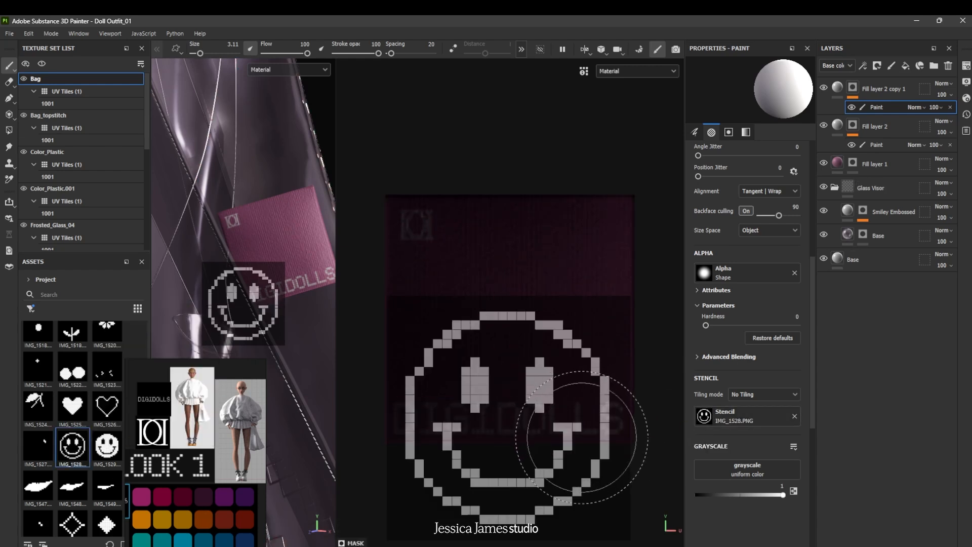
pyautogui.press('s')
pyautogui.moveTo(570, 443); pyautogui.dragTo(572, 345, button='middle')
pyautogui.moveTo(566, 330)
pyautogui.mouseDown(button='right')
pyautogui.moveTo(564, 339)
pyautogui.moveTo(560, 303)
pyautogui.moveTo(560, 329)
pyautogui.mouseUp(button='right')
pyautogui.moveTo(561, 329); pyautogui.dragTo(565, 315, button='middle')
pyautogui.press('s')
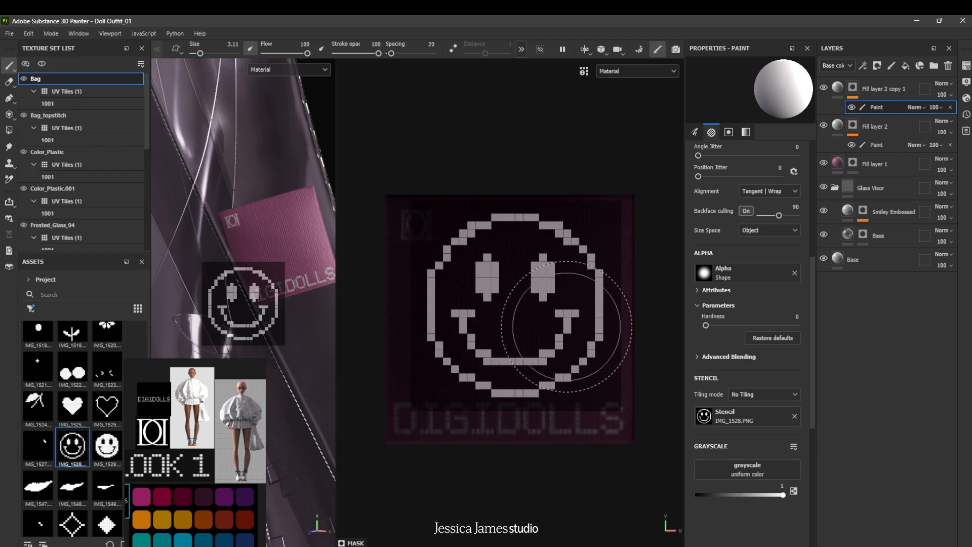
# Limit Fill layer 2 copy 1 to the color channel and set its base color to black (000000)
pyautogui.click(838, 90)
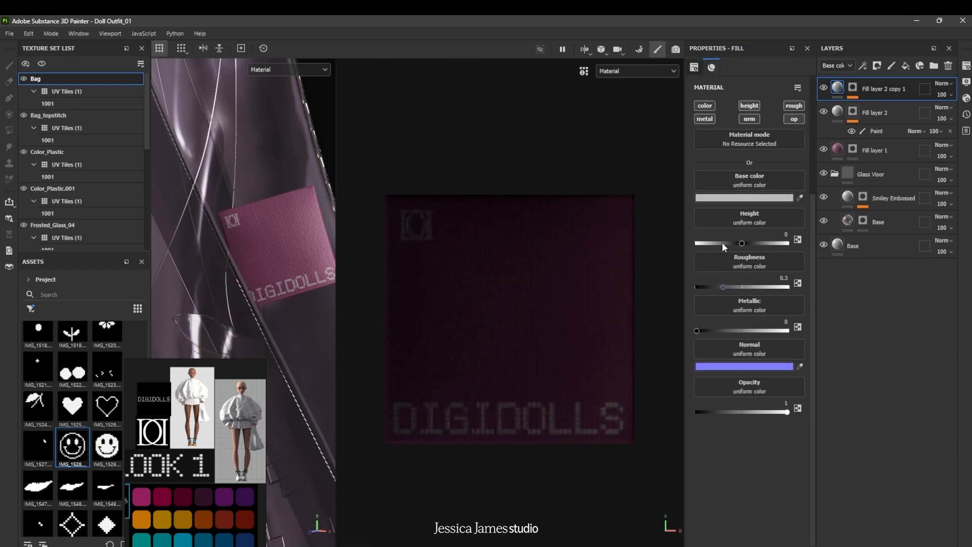
pyautogui.click(710, 108)
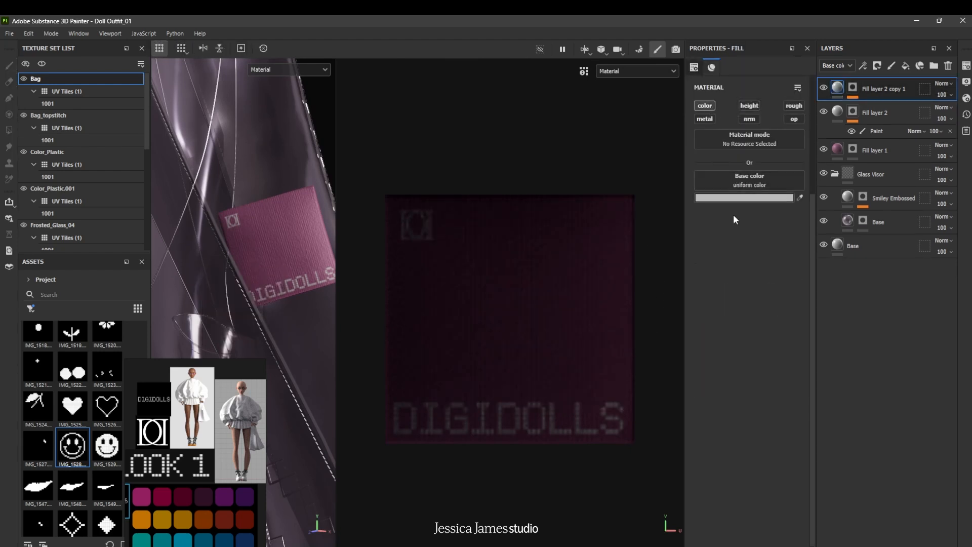
pyautogui.click(735, 199)
pyautogui.moveTo(619, 258); pyautogui.dragTo(515, 314)
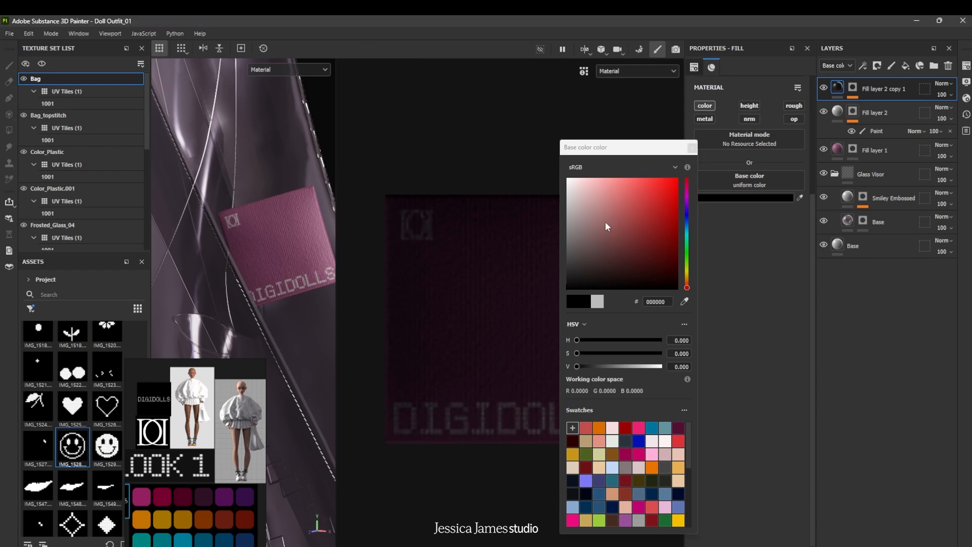
pyautogui.click(692, 148)
# Increase the brush size to 4.69 and paint the smiley through the stencil on the copied layer's mask
pyautogui.click(881, 107)
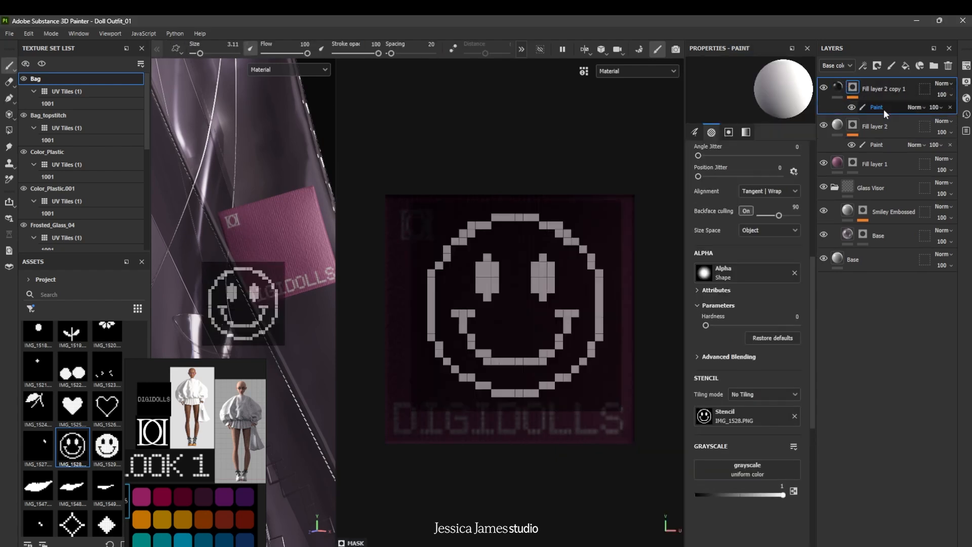
pyautogui.press(']')
pyautogui.press(']')
pyautogui.press(']')
pyautogui.press(']')
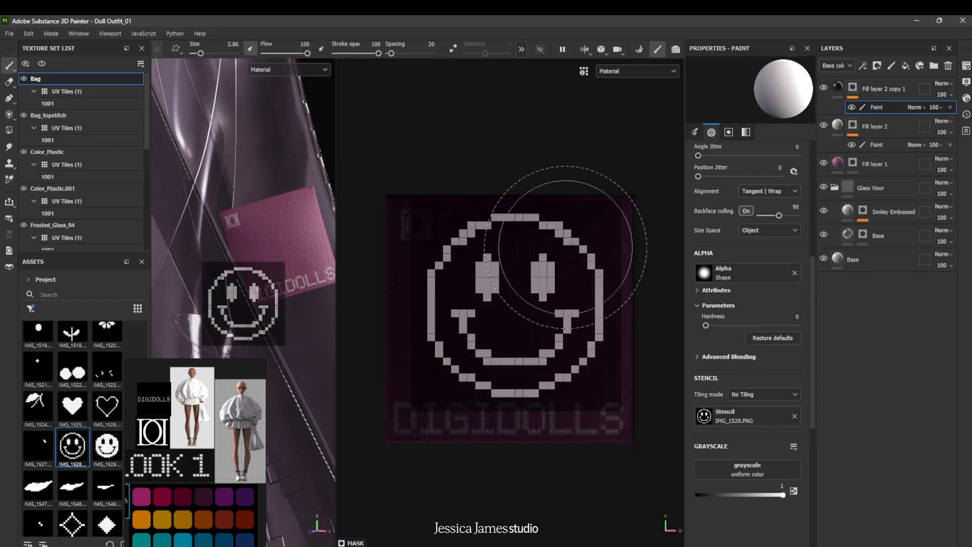
pyautogui.moveTo(552, 264)
pyautogui.mouseDown()
pyautogui.moveTo(460, 315)
pyautogui.moveTo(445, 380)
pyautogui.moveTo(526, 242)
pyautogui.moveTo(569, 221)
pyautogui.moveTo(573, 382)
pyautogui.moveTo(620, 309)
pyautogui.mouseUp()
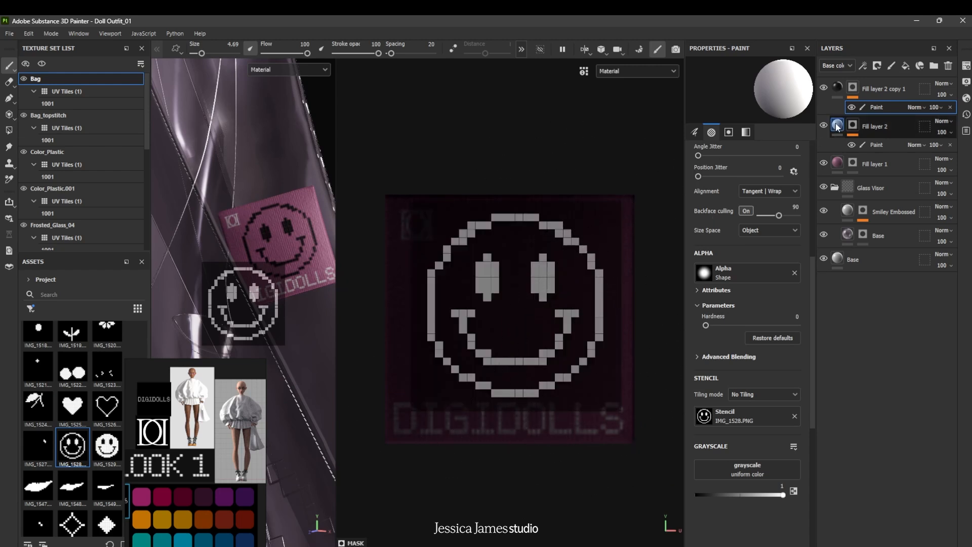
# Duplicate the black smiley layer and sample the orange reference swatch as the new copy's base color
pyautogui.moveTo(836, 127)
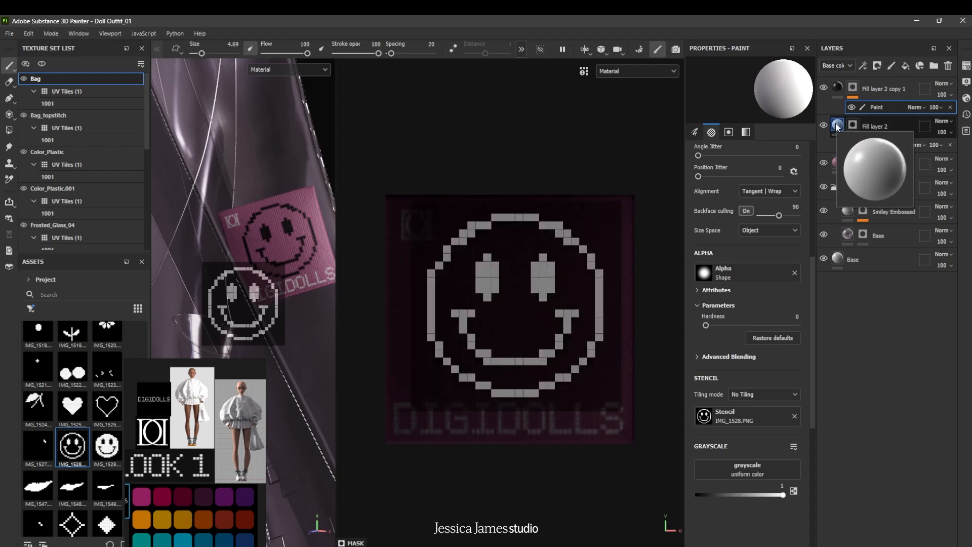
pyautogui.click(877, 90)
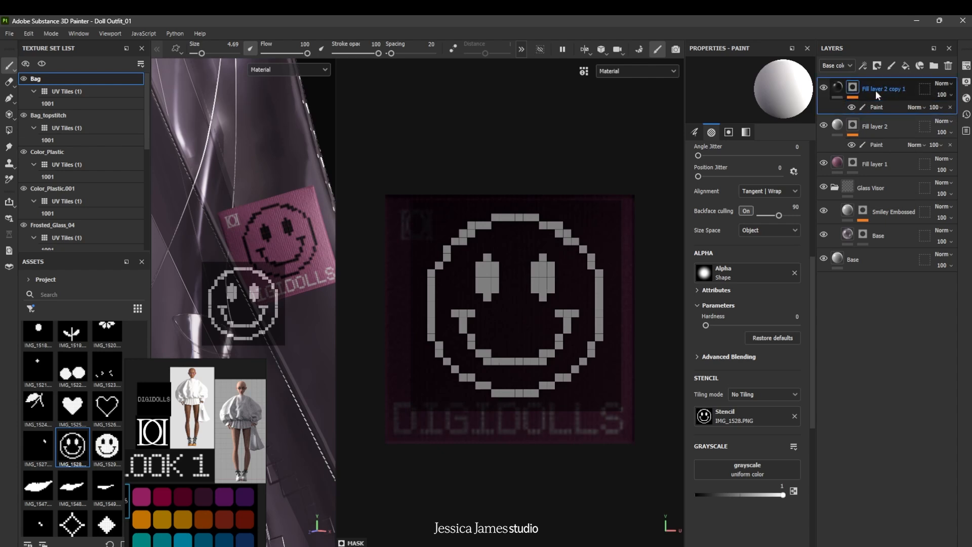
pyautogui.hotkey('ctrl', 'd')
pyautogui.click(838, 90)
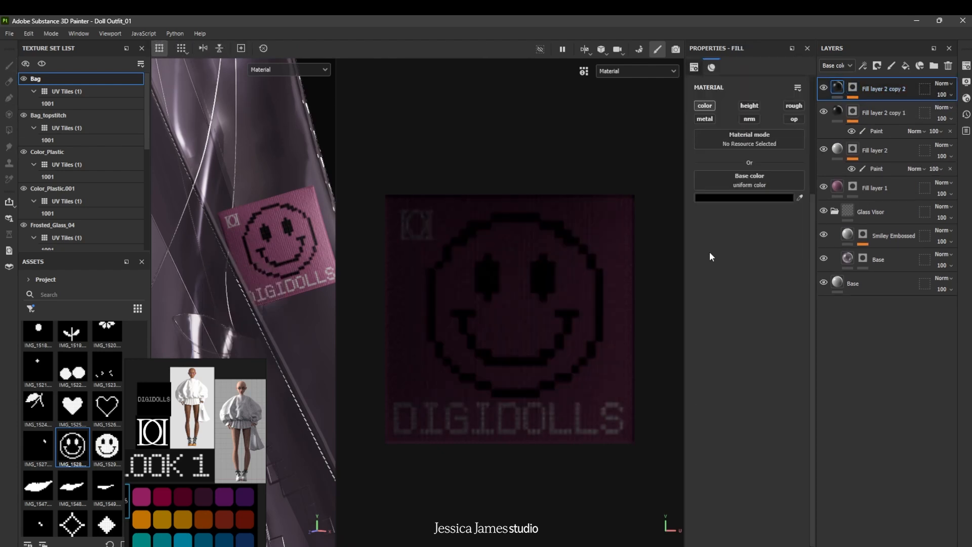
pyautogui.click(801, 199)
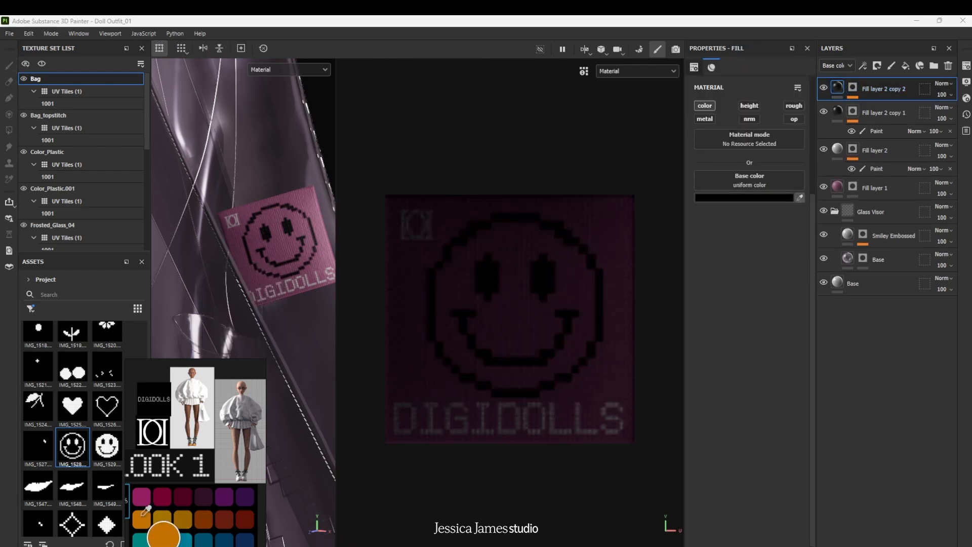
pyautogui.click(171, 523)
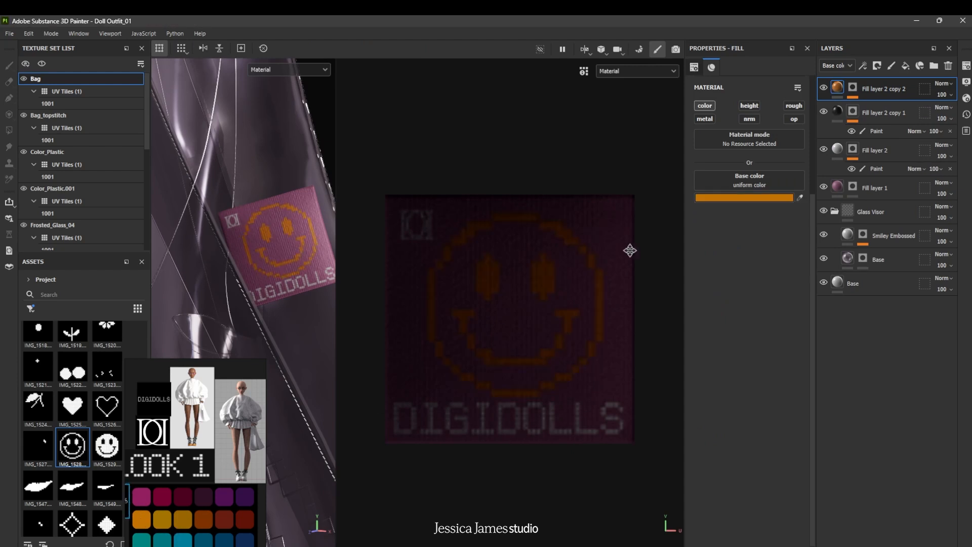
# Shift the top smiley layer's base color to a brighter golden yellow, E7AB01
pyautogui.click(731, 199)
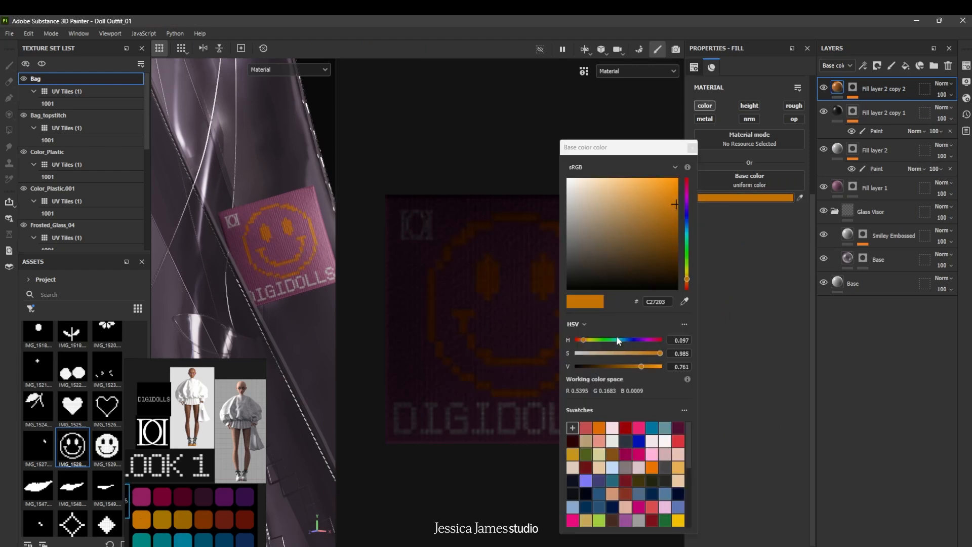
pyautogui.moveTo(585, 338); pyautogui.dragTo(586, 338)
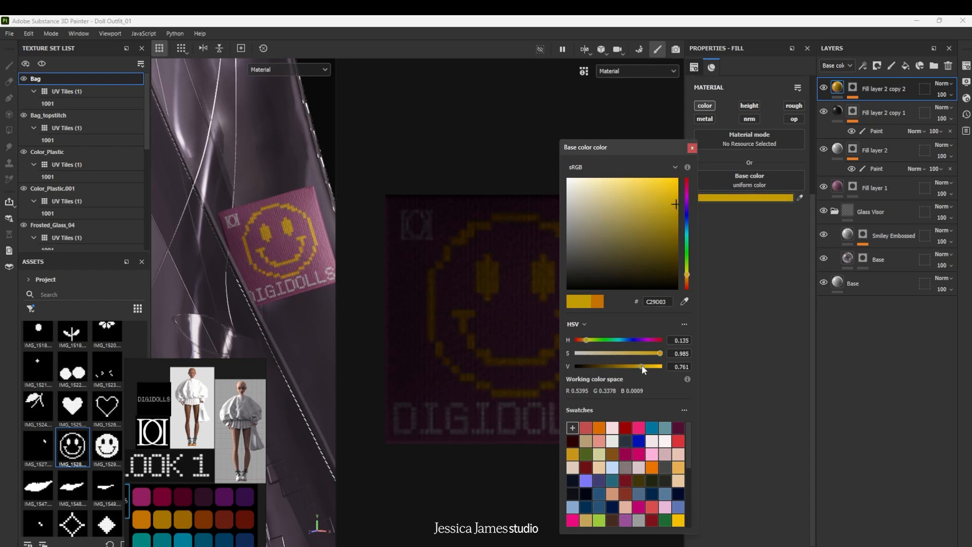
pyautogui.click(586, 338)
pyautogui.moveTo(641, 366); pyautogui.dragTo(663, 354)
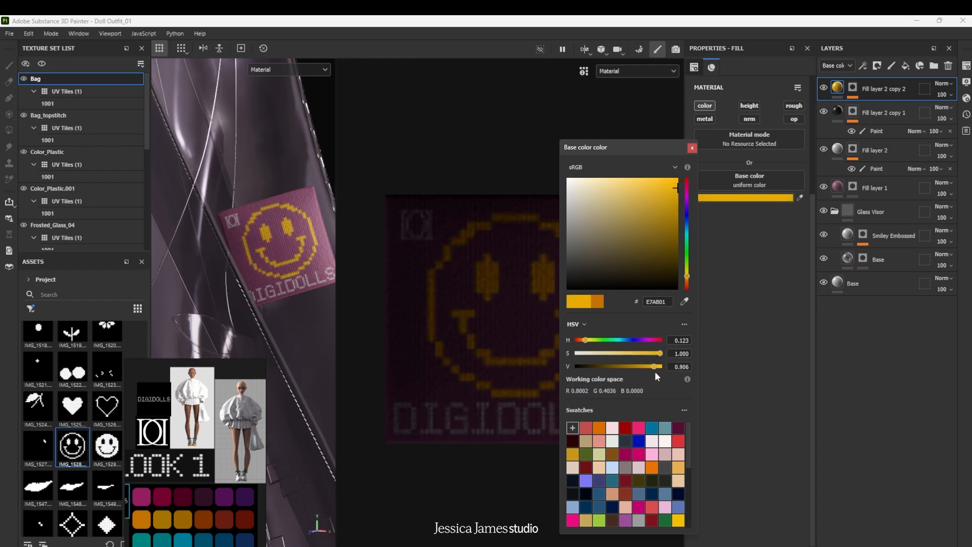
pyautogui.click(692, 150)
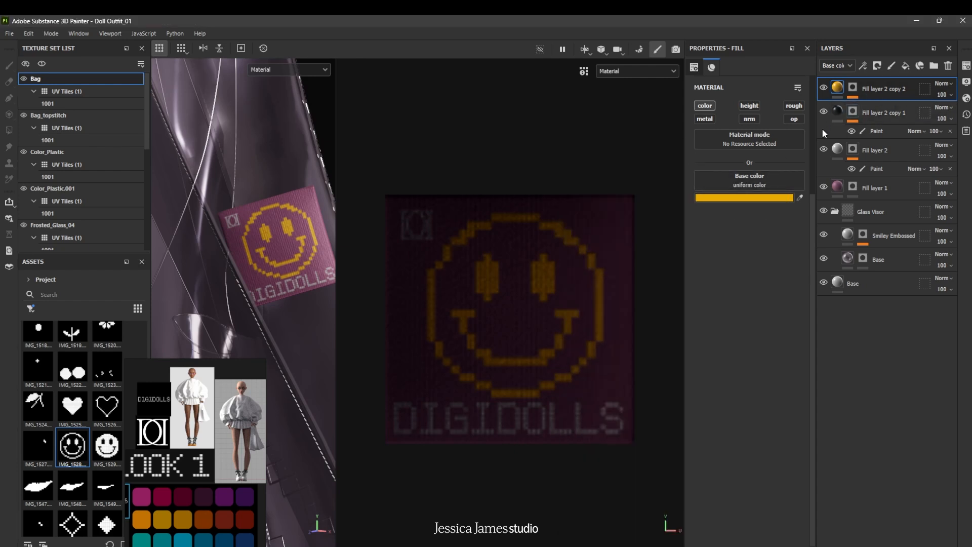
# Replace the copied paint effect on the yellow fill layer's mask with a new, empty paint effect
pyautogui.click(888, 106)
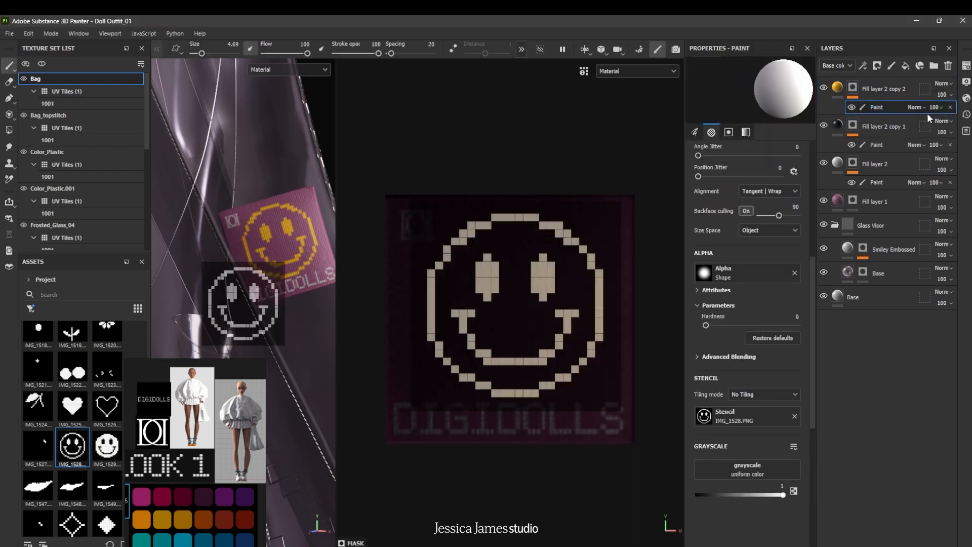
pyautogui.click(951, 108)
pyautogui.click(864, 67)
pyautogui.click(877, 93)
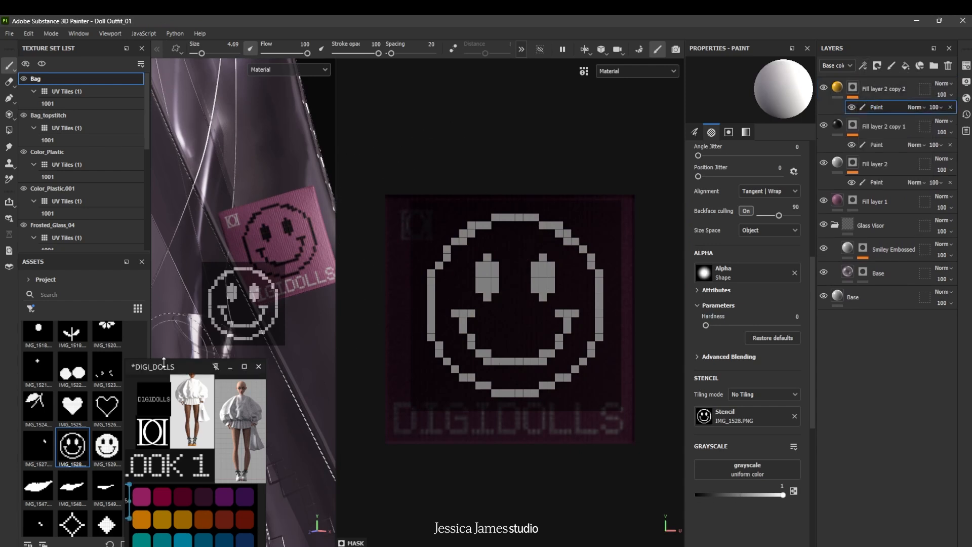
# Paint the solid smiley face into the yellow fill's mask using the IMG_1529 stencil, and clear the stencil
pyautogui.moveTo(115, 449)
pyautogui.mouseDown()
pyautogui.moveTo(676, 412)
pyautogui.moveTo(705, 419)
pyautogui.mouseUp()
pyautogui.moveTo(583, 294); pyautogui.dragTo(550, 294)
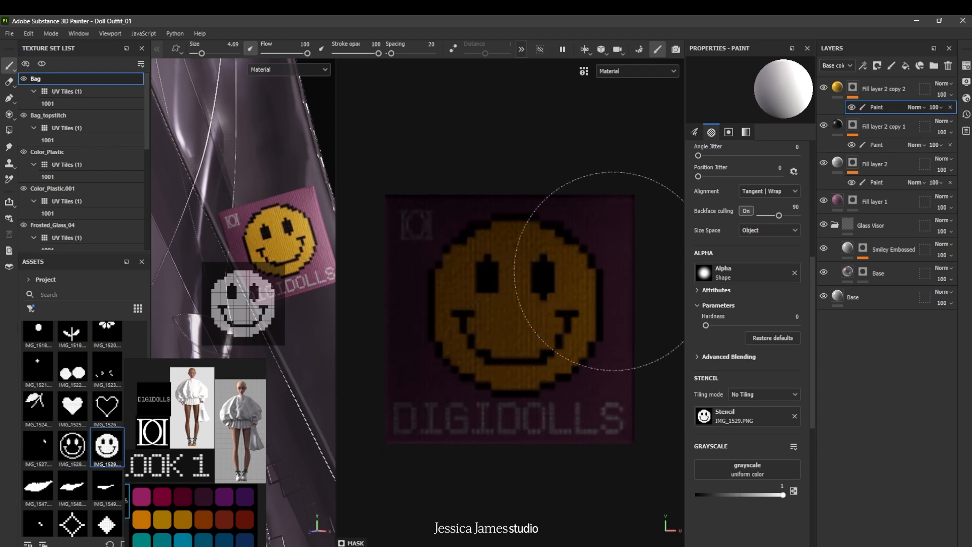
pyautogui.press('s')
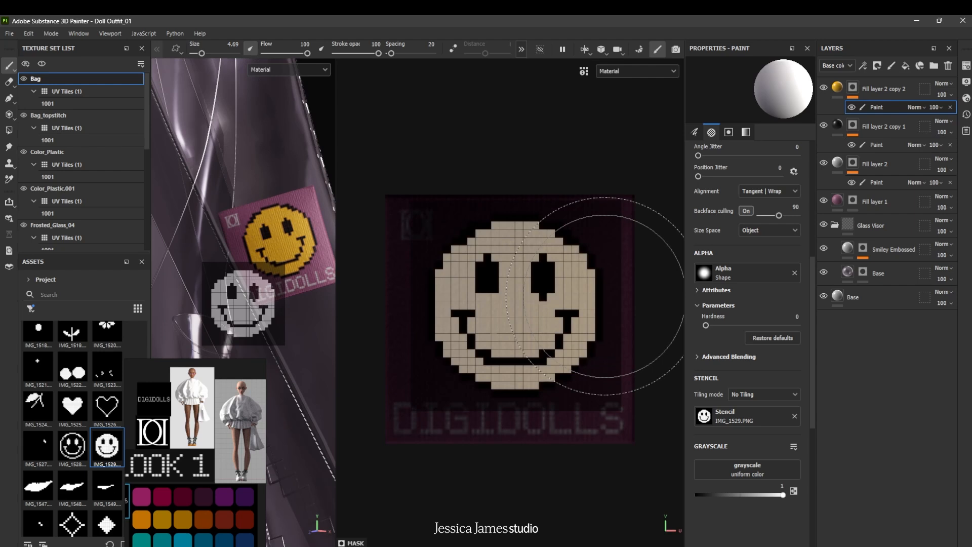
pyautogui.click(794, 416)
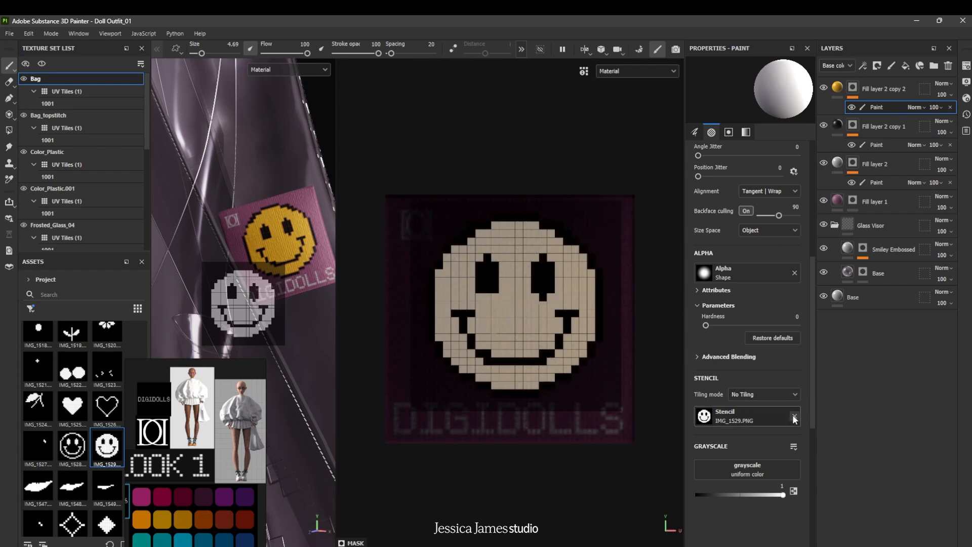
# Show only the 3D view and frame the smiley patch on the bag closely
pyautogui.click(583, 50)
pyautogui.click(611, 64)
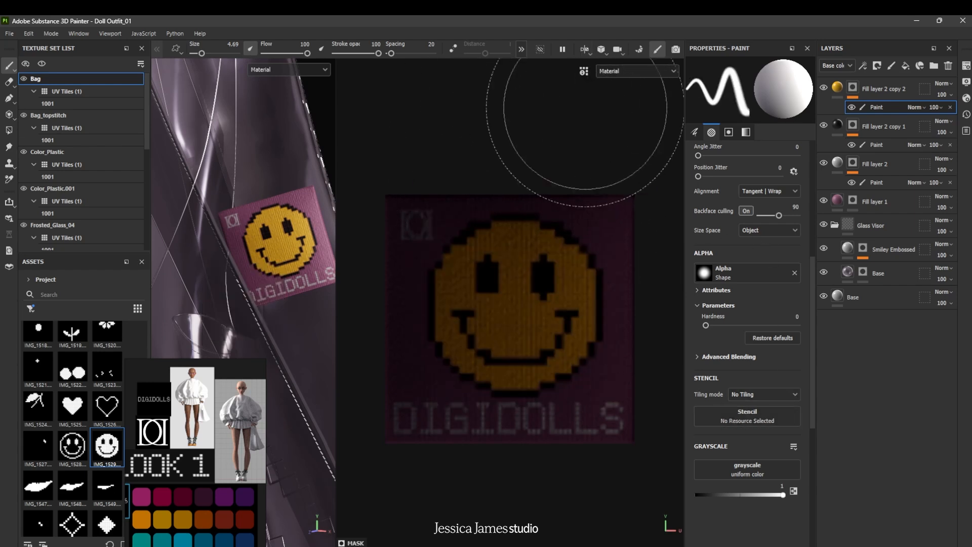
pyautogui.click(584, 50)
pyautogui.click(606, 76)
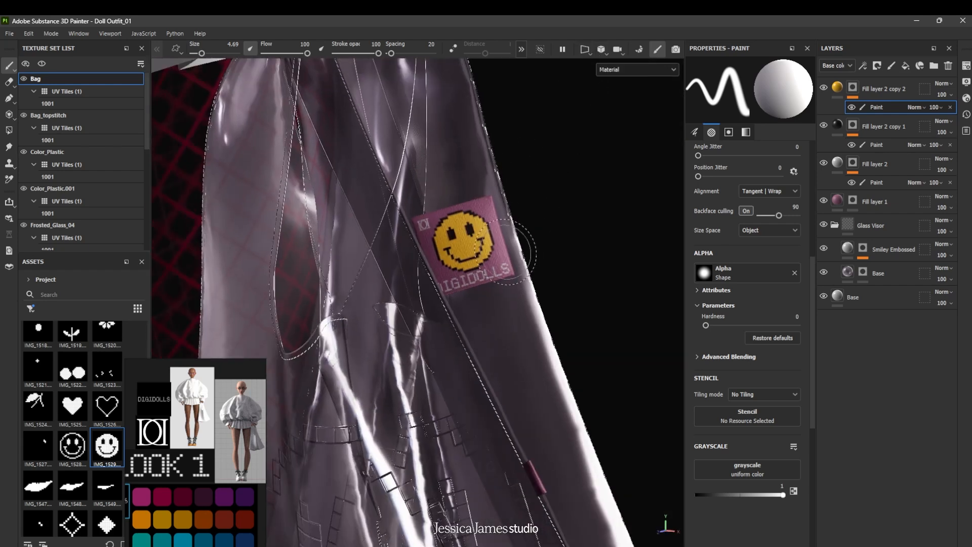
pyautogui.keyDown('alt'); pyautogui.moveTo(510, 351); pyautogui.dragTo(489, 327); pyautogui.keyUp('alt')
pyautogui.scroll(3, 486, 326)
pyautogui.keyDown('alt'); pyautogui.moveTo(526, 259); pyautogui.dragTo(514, 317, button='middle'); pyautogui.keyUp('alt')
# Rename the grey, black and yellow fill layers as Logo, Smiley Outline and Smiley Fill
pyautogui.doubleClick(891, 164)
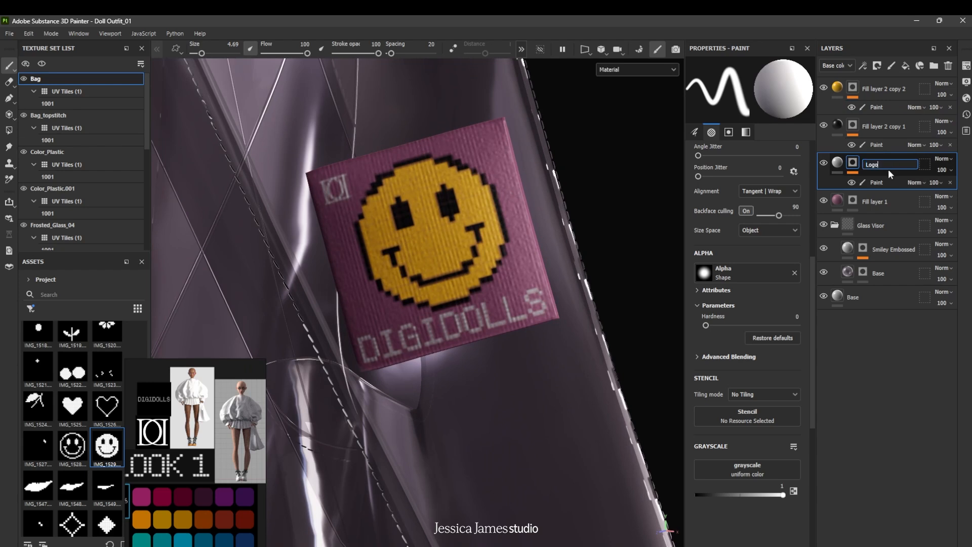
pyautogui.press('Return')
pyautogui.doubleClick(879, 125)
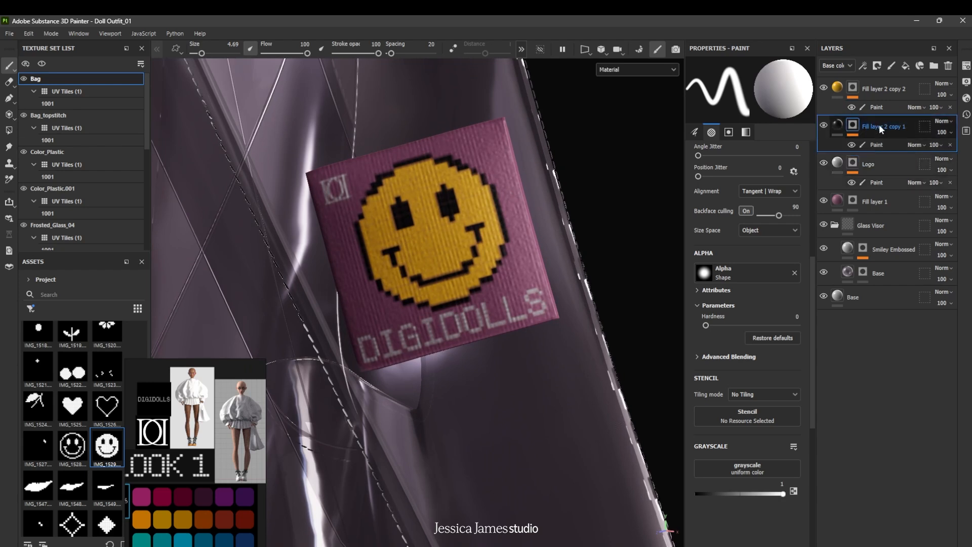
pyautogui.write('Smiley Outline')
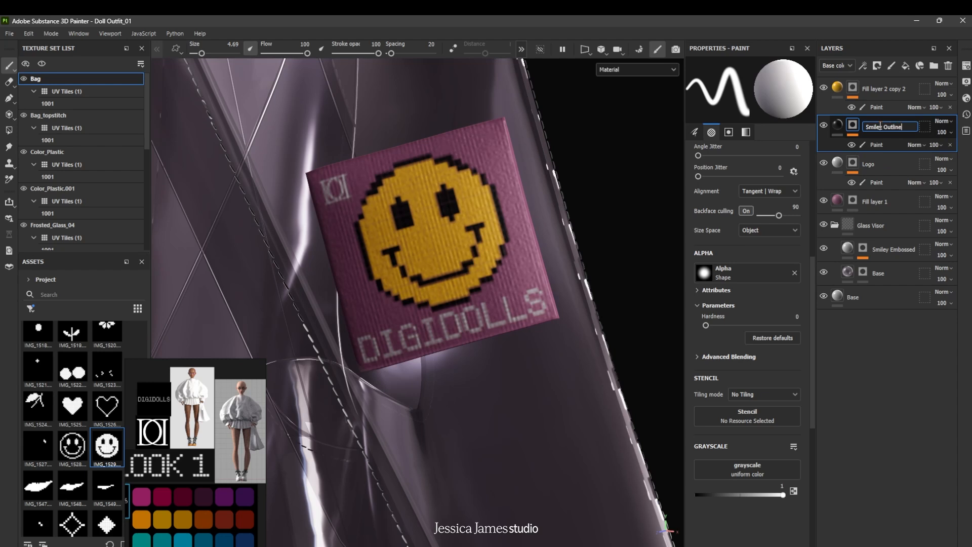
pyautogui.press('Return')
pyautogui.click(885, 93)
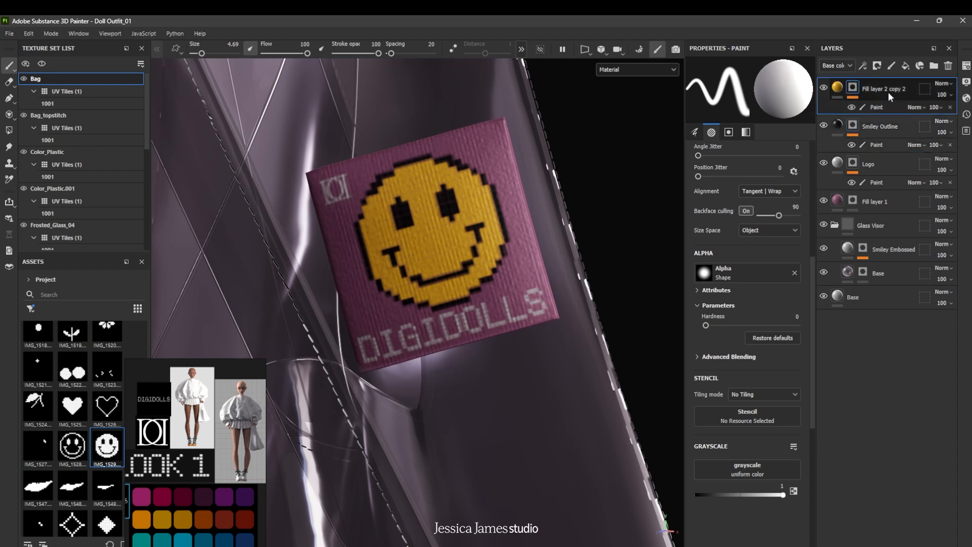
pyautogui.write('Smiley Fill')
pyautogui.press('Return')
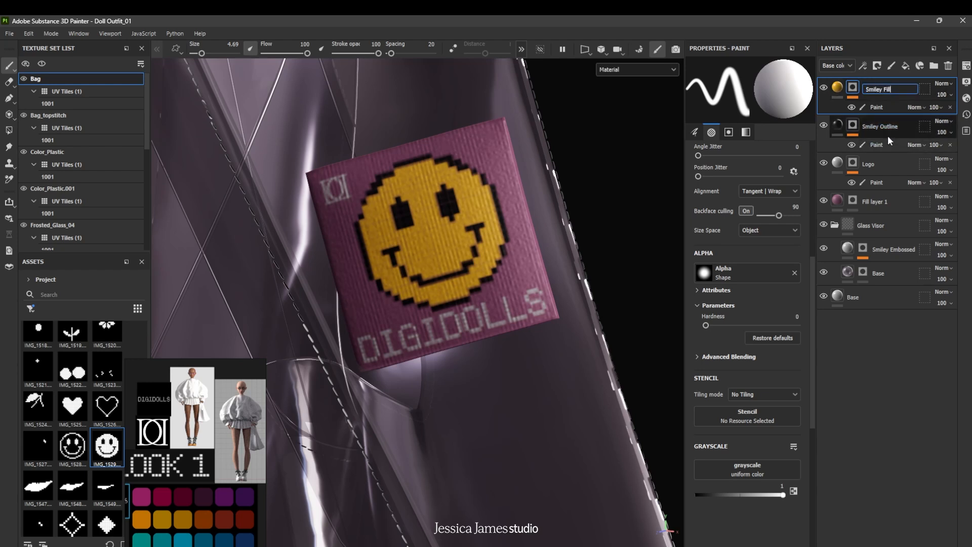
pyautogui.click(888, 129)
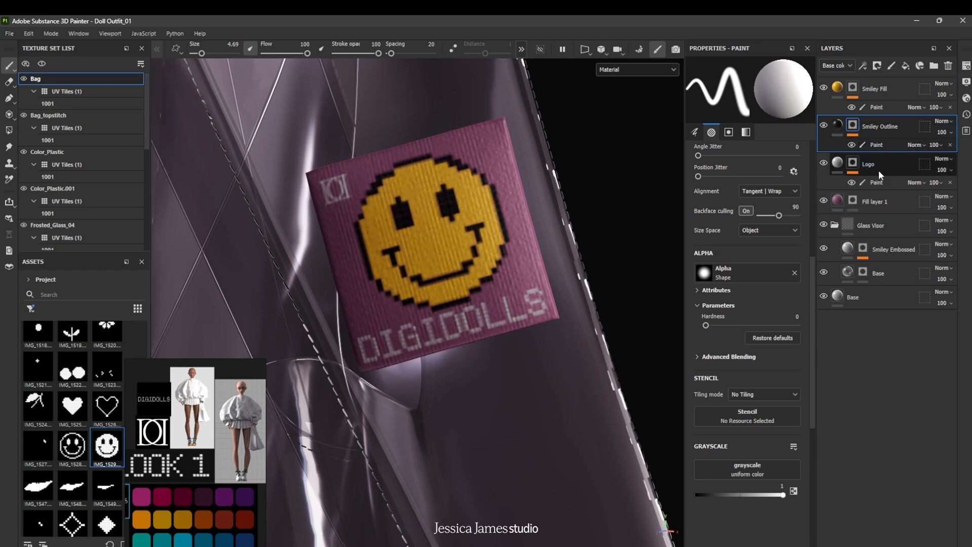
# Try the magenta swatch from the reference palette as the Logo layer's base color
pyautogui.click(839, 163)
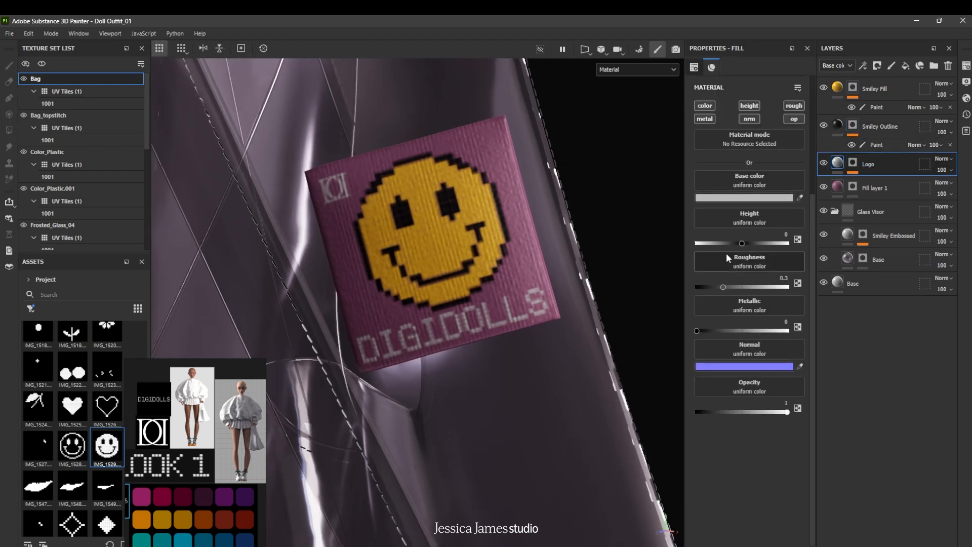
pyautogui.click(801, 197)
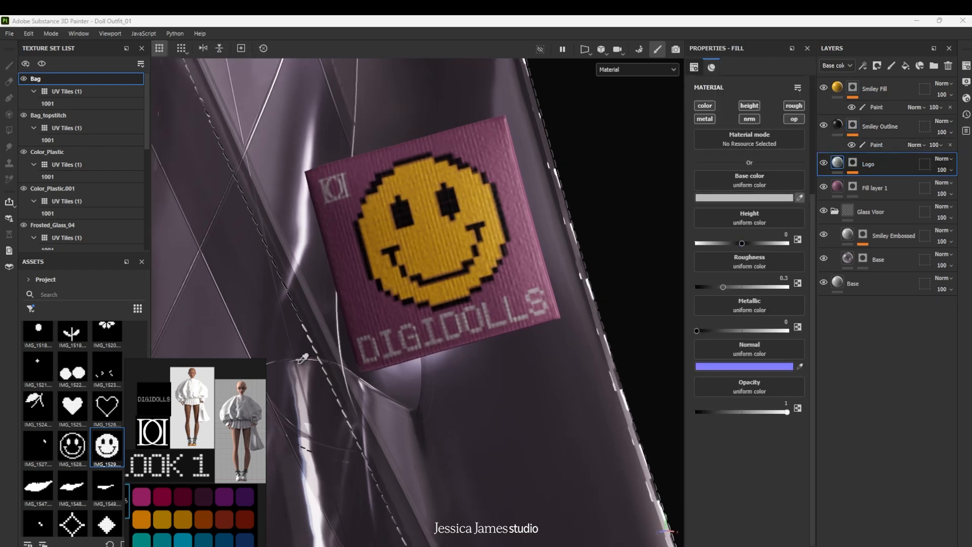
pyautogui.click(145, 497)
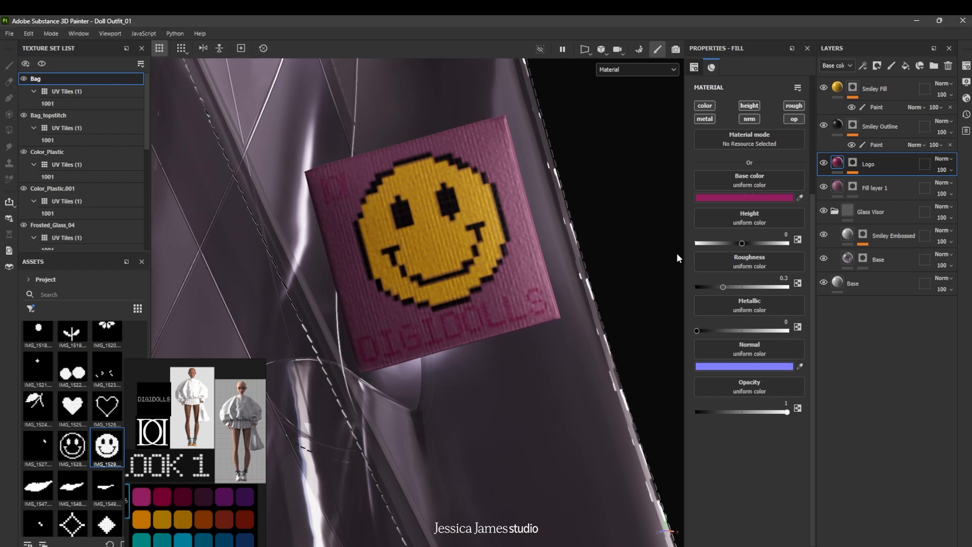
# Set the Logo layer's base color to black
pyautogui.click(748, 201)
pyautogui.moveTo(601, 257); pyautogui.dragTo(521, 323)
pyautogui.click(692, 148)
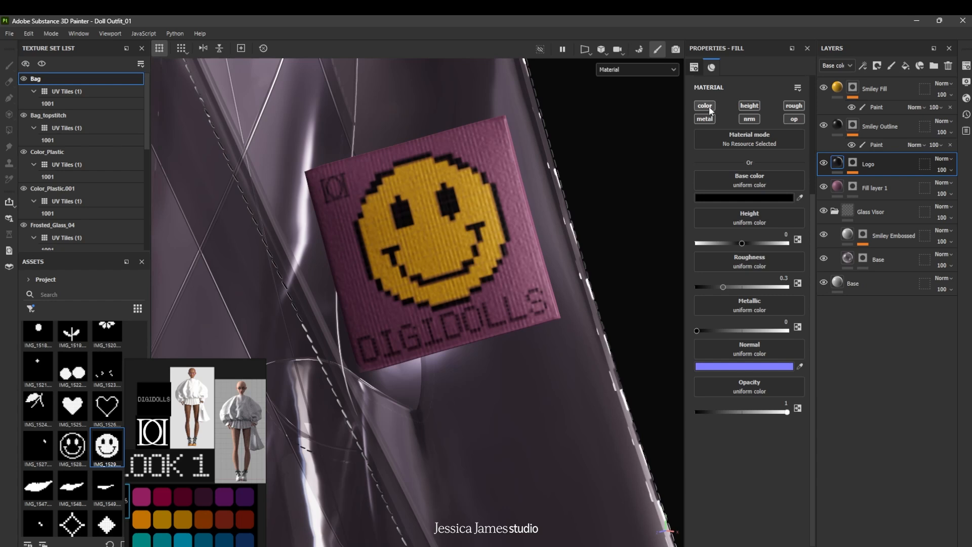
# Limit the Logo layer to the color and height channels and set its height to 0.0703
pyautogui.keyDown('alt'); pyautogui.click(708, 106); pyautogui.keyUp('alt')
pyautogui.click(751, 105)
pyautogui.click(744, 244)
pyautogui.moveTo(744, 245); pyautogui.dragTo(745, 247)
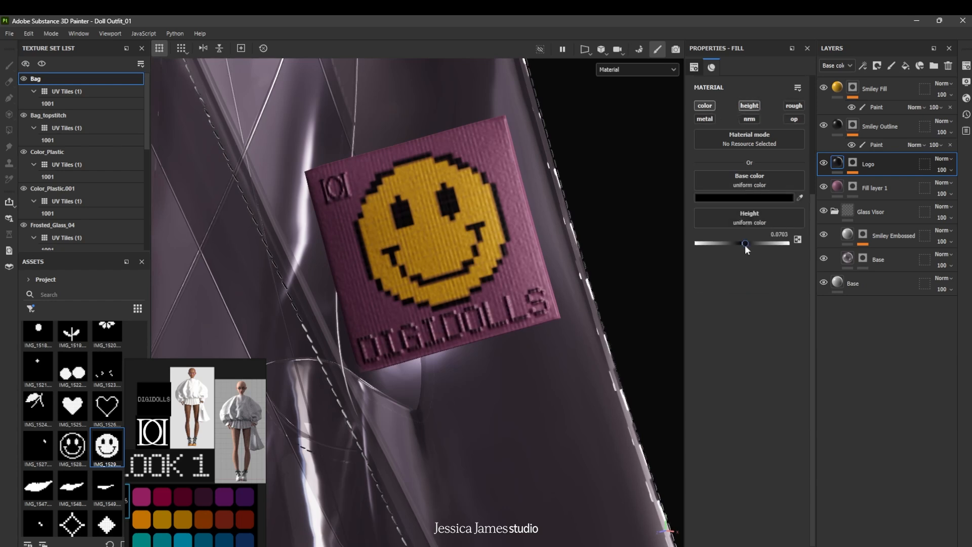
# Check the lettering up close and set the Bag texture set's size to 4096
pyautogui.scroll(-4, 521, 242)
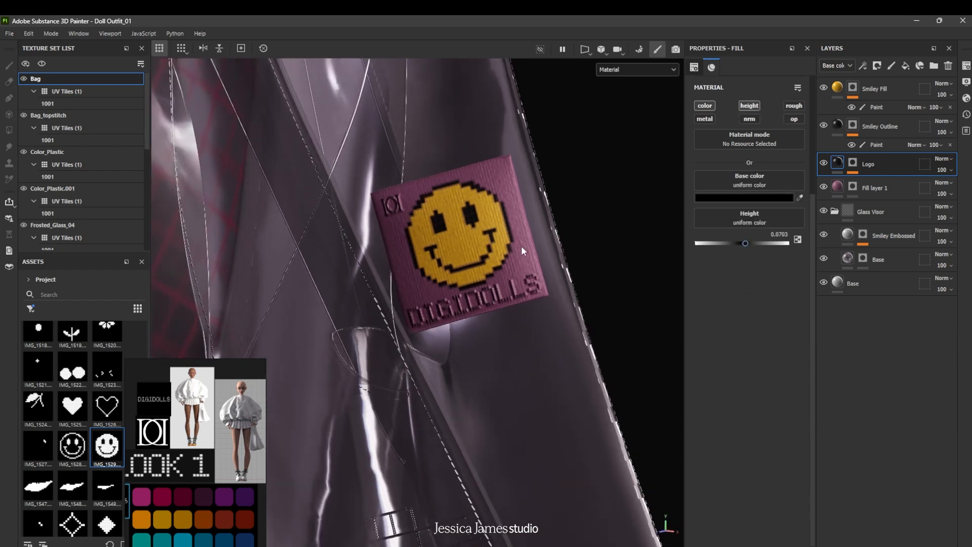
pyautogui.keyDown('alt'); pyautogui.moveTo(536, 317); pyautogui.dragTo(531, 269); pyautogui.keyUp('alt')
pyautogui.scroll(8, 531, 269)
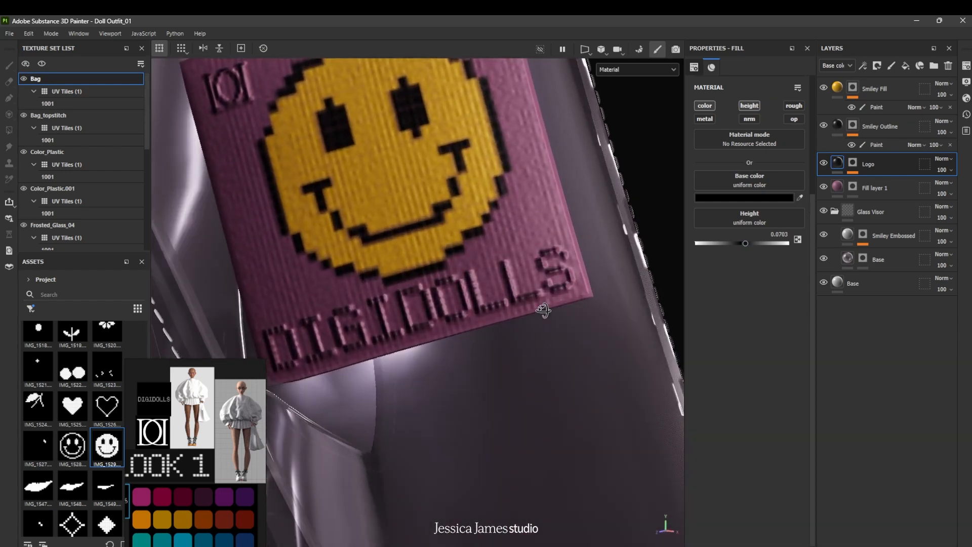
pyautogui.click(966, 82)
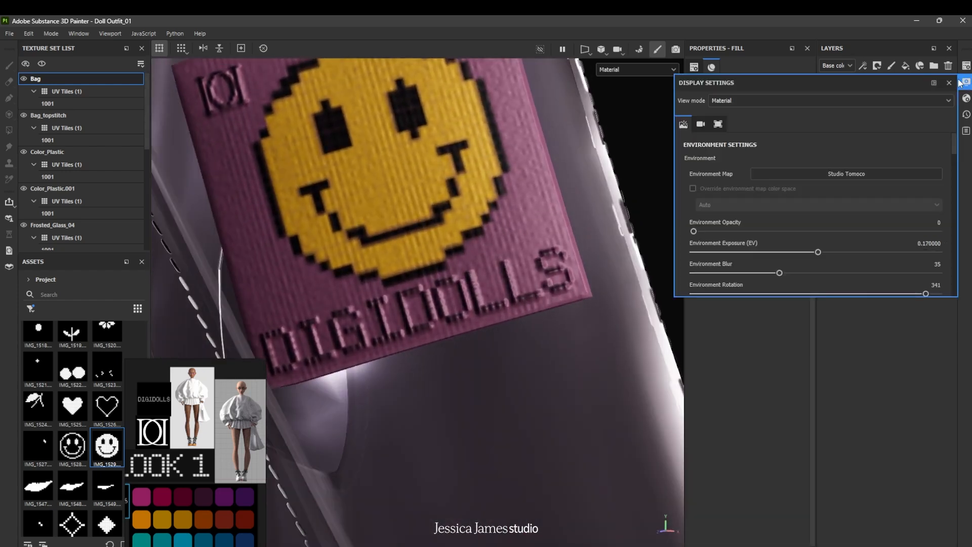
pyautogui.click(966, 66)
pyautogui.click(822, 169)
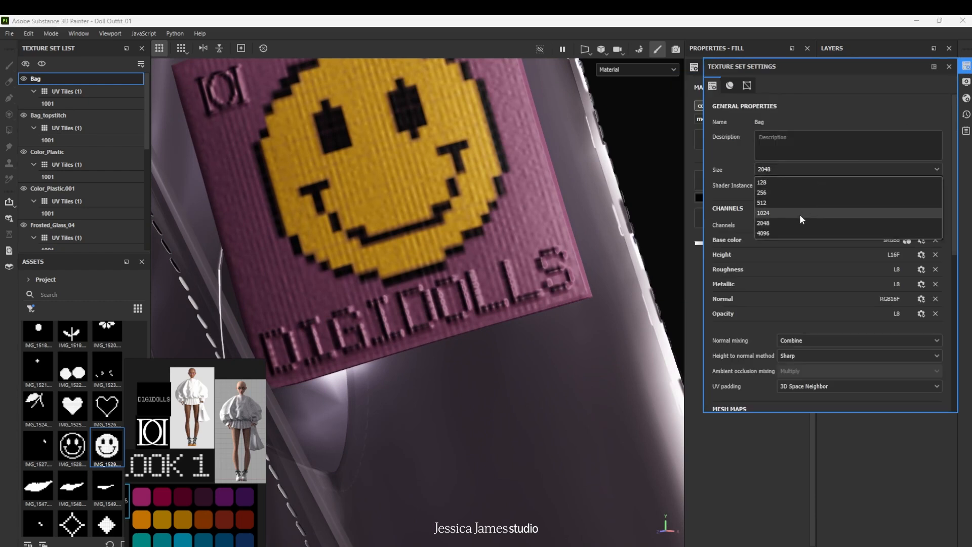
pyautogui.click(785, 232)
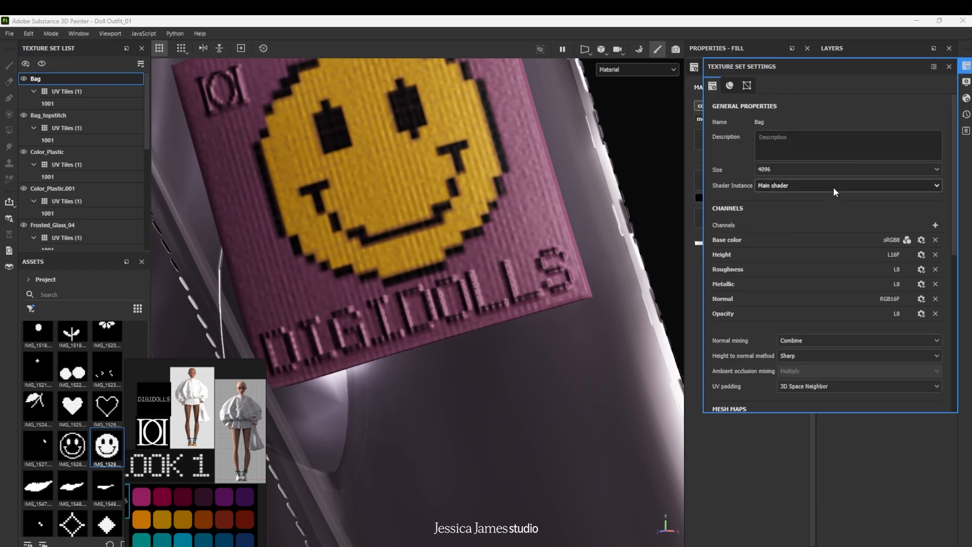
pyautogui.click(966, 66)
# Enable the height channel on the Smiley Outline layer, set it to 0.0595, and check the relief on the patch
pyautogui.scroll(-2, 500, 223)
pyautogui.scroll(2, 500, 223)
pyautogui.moveTo(522, 248)
pyautogui.keyDown('alt'); pyautogui.mouseDown()
pyautogui.moveTo(628, 283)
pyautogui.moveTo(553, 304)
pyautogui.moveTo(536, 247)
pyautogui.mouseUp(); pyautogui.keyUp('alt')
pyautogui.keyDown('alt'); pyautogui.moveTo(537, 247); pyautogui.dragTo(568, 312, button='middle'); pyautogui.keyUp('alt')
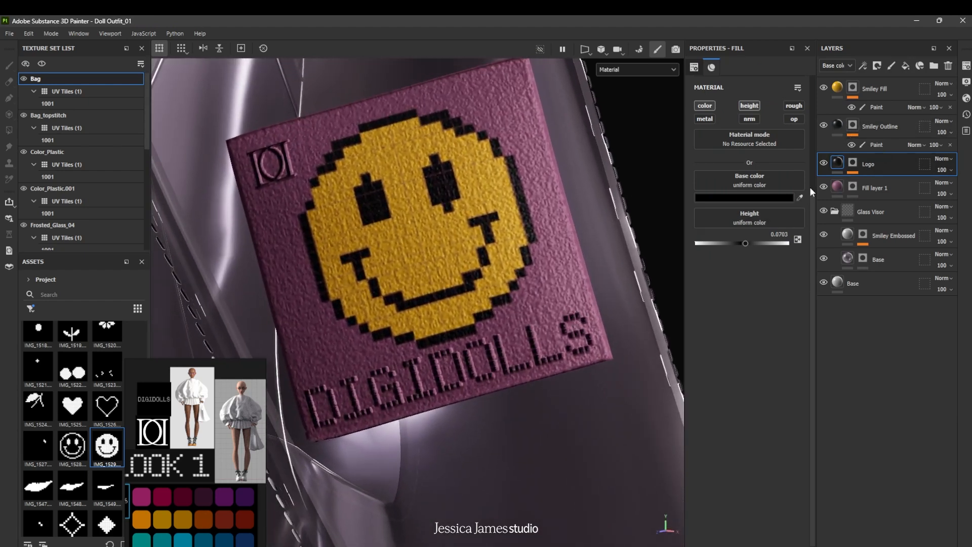
pyautogui.click(838, 129)
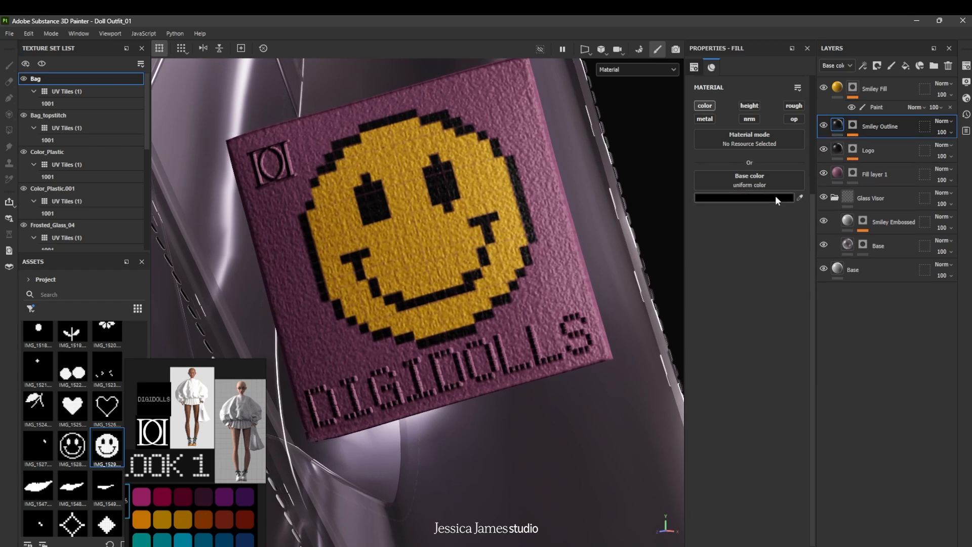
pyautogui.click(751, 106)
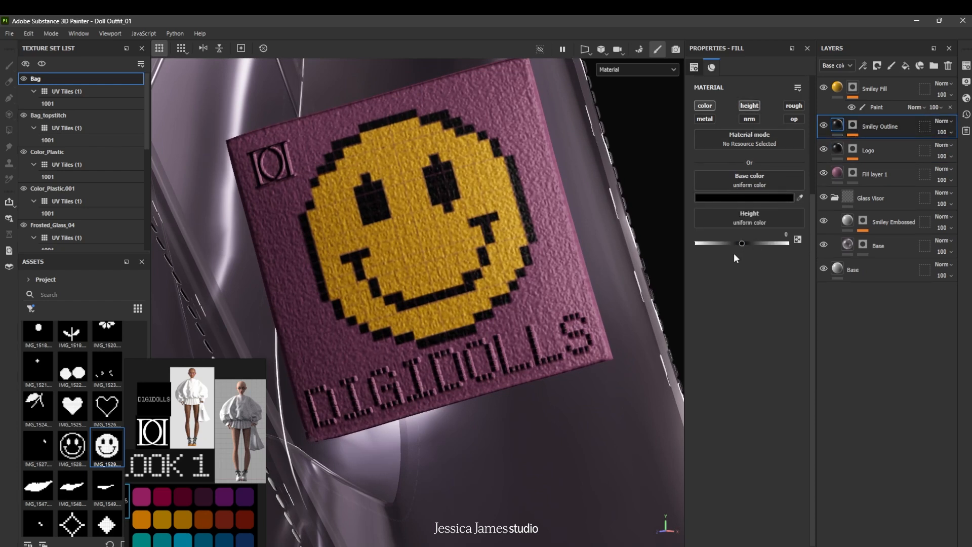
pyautogui.moveTo(741, 243); pyautogui.dragTo(744, 242)
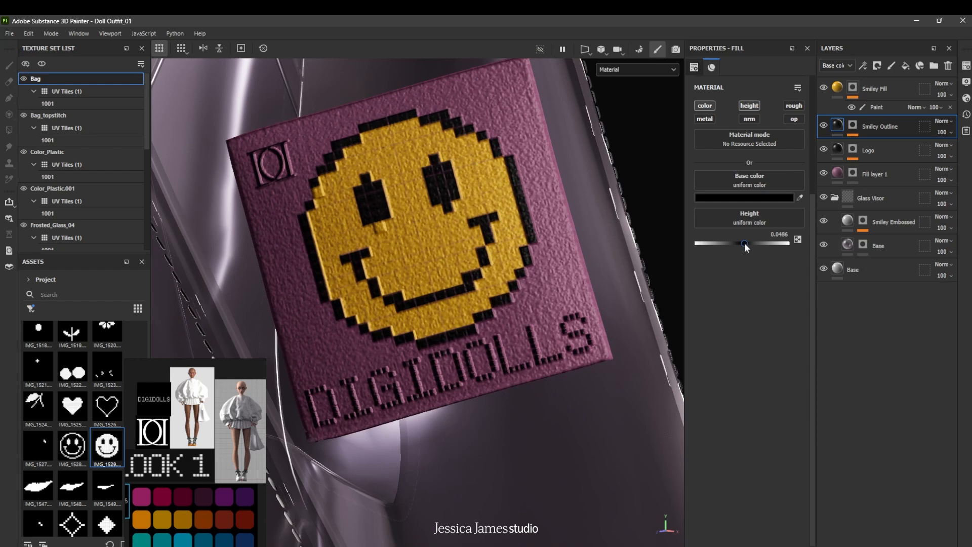
pyautogui.keyDown('alt'); pyautogui.moveTo(567, 253); pyautogui.dragTo(430, 254); pyautogui.keyUp('alt')
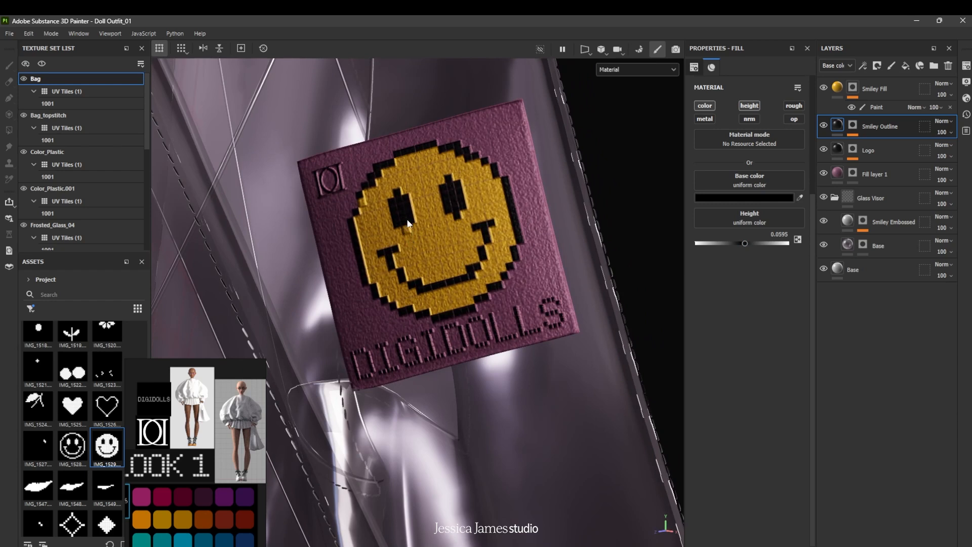
pyautogui.keyDown('alt'); pyautogui.moveTo(408, 243); pyautogui.dragTo(461, 254); pyautogui.keyUp('alt')
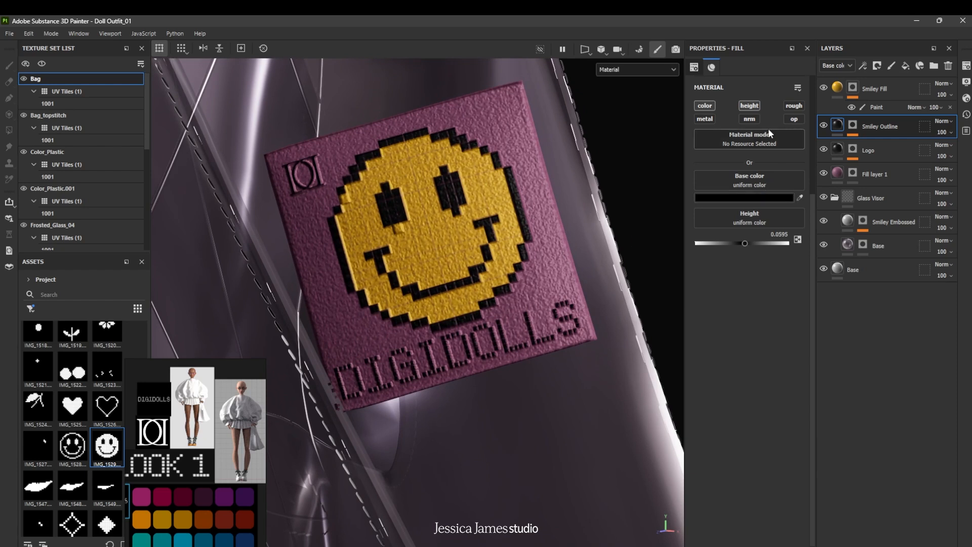
# Enable roughness on the Smiley Outline layer and lower it slightly, and enable it on Smiley Fill at 0.1676
pyautogui.click(794, 106)
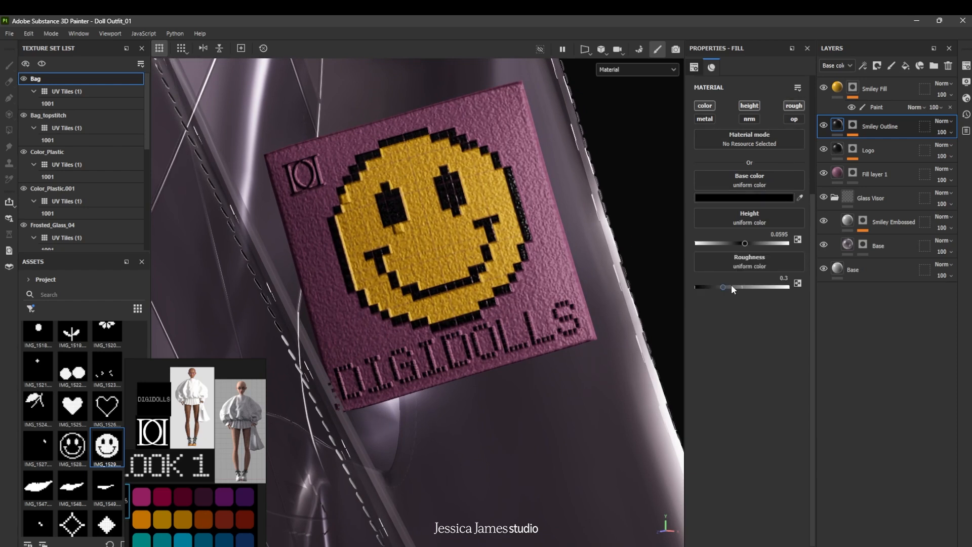
pyautogui.moveTo(724, 286); pyautogui.dragTo(717, 287)
pyautogui.click(843, 86)
pyautogui.click(794, 106)
pyautogui.moveTo(716, 240); pyautogui.dragTo(710, 241)
pyautogui.keyDown('alt'); pyautogui.moveTo(475, 246); pyautogui.dragTo(505, 293); pyautogui.keyUp('alt')
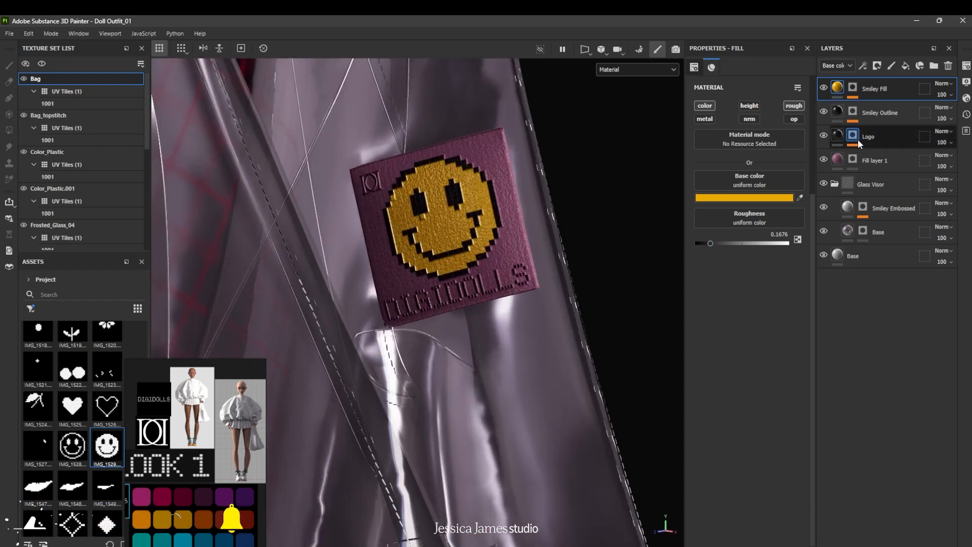
# Undo the accidental layer change and add a new paint layer above Smiley Fill
pyautogui.click(907, 67)
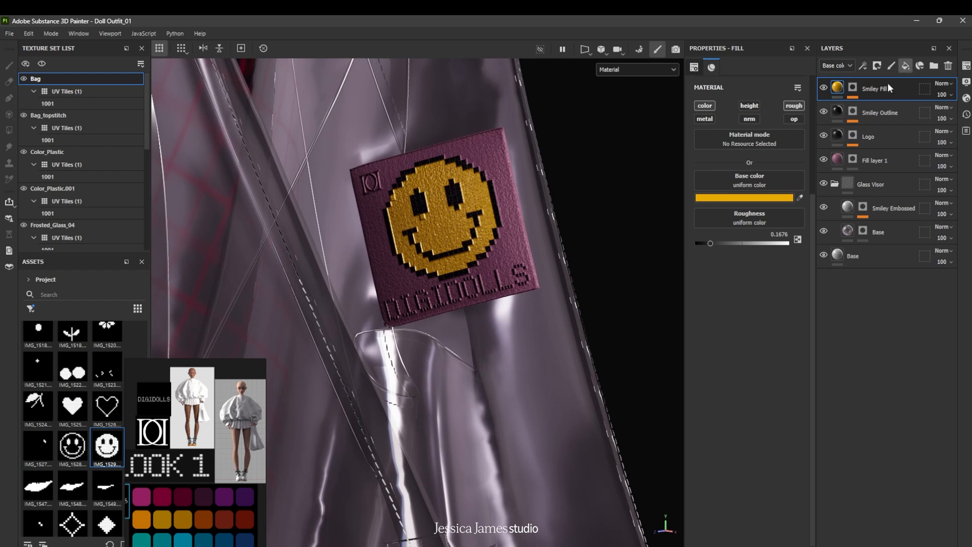
pyautogui.hotkey('ctrl', 'z')
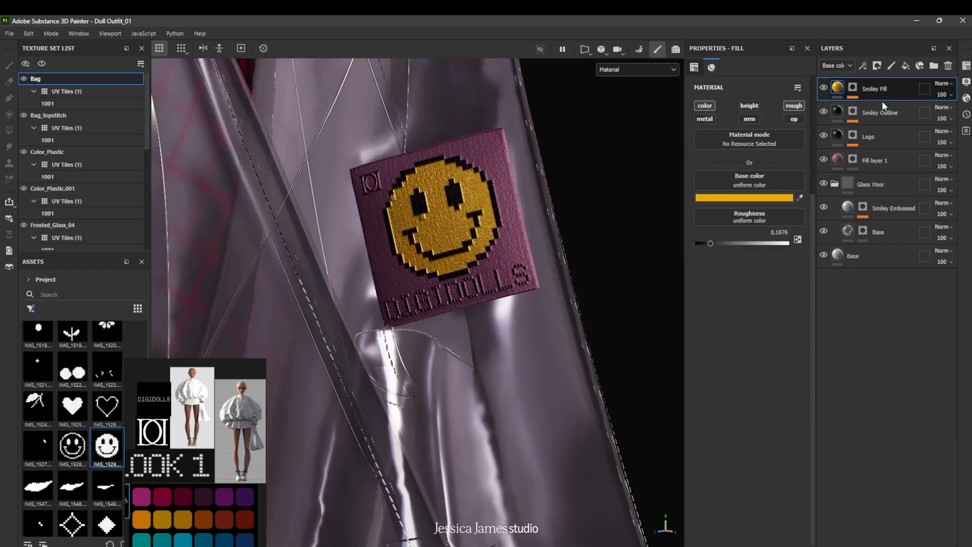
pyautogui.click(892, 67)
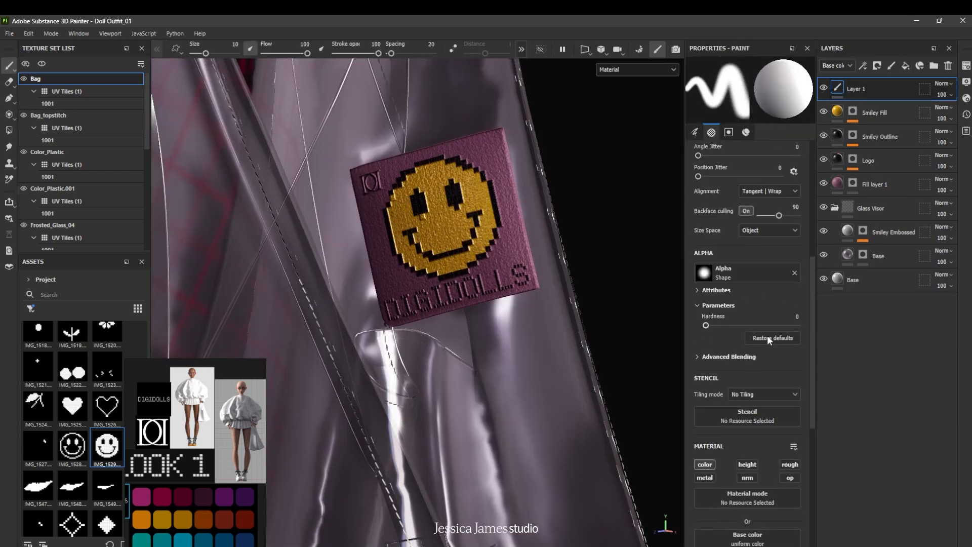
pyautogui.scroll(-4, 752, 319)
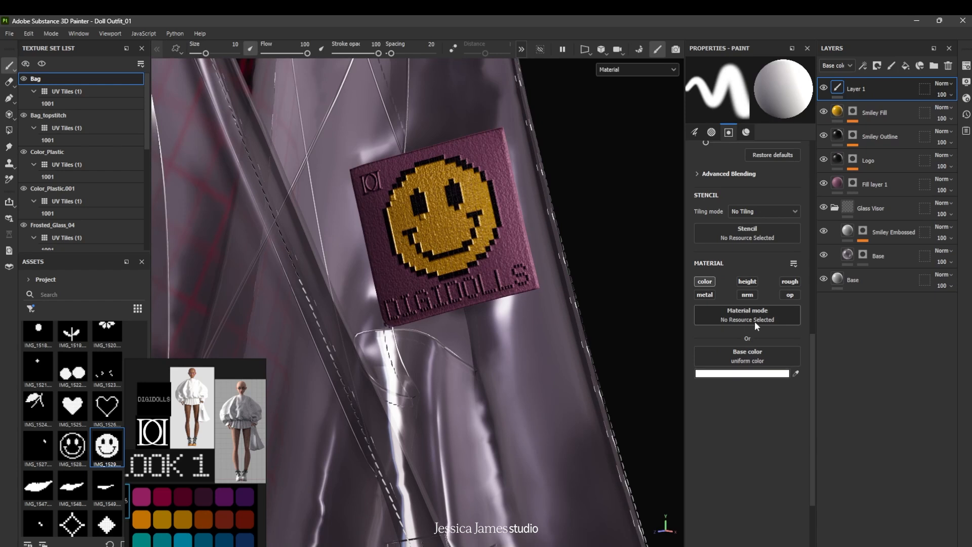
# Search all asset libraries for "stitch" and choose the Topstitching brush for the new paint layer
pyautogui.click(31, 309)
pyautogui.click(52, 370)
pyautogui.click(61, 296)
pyautogui.click(29, 278)
pyautogui.click(36, 289)
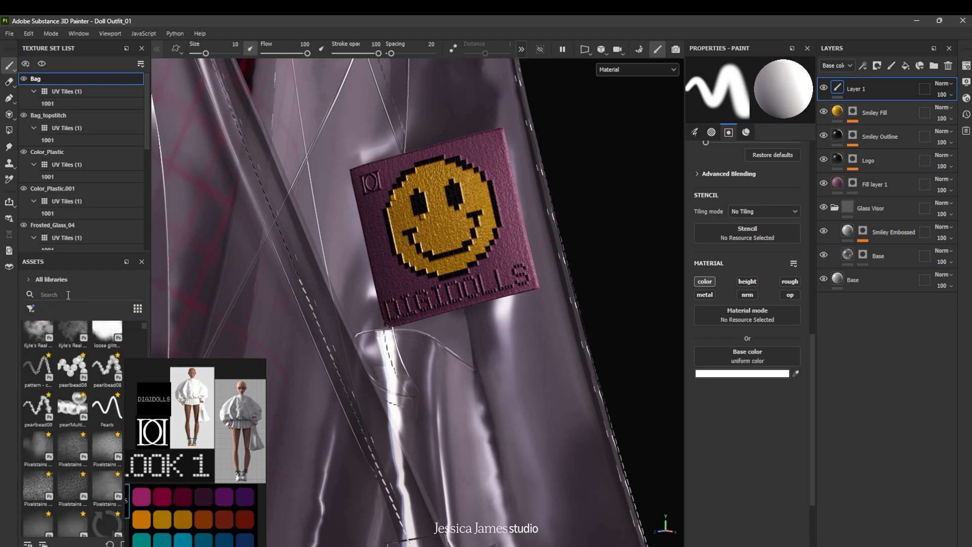
pyautogui.write('stitch')
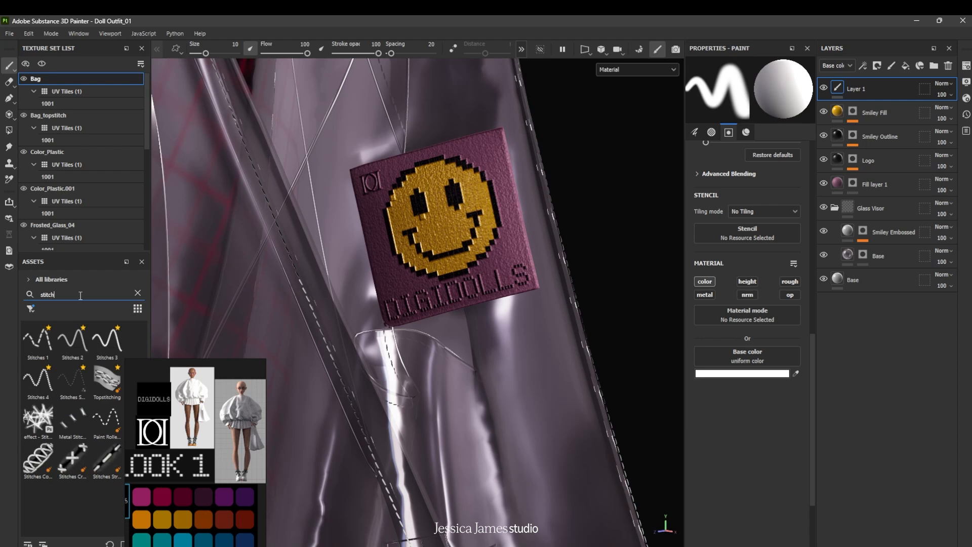
pyautogui.moveTo(46, 353)
pyautogui.click(105, 386)
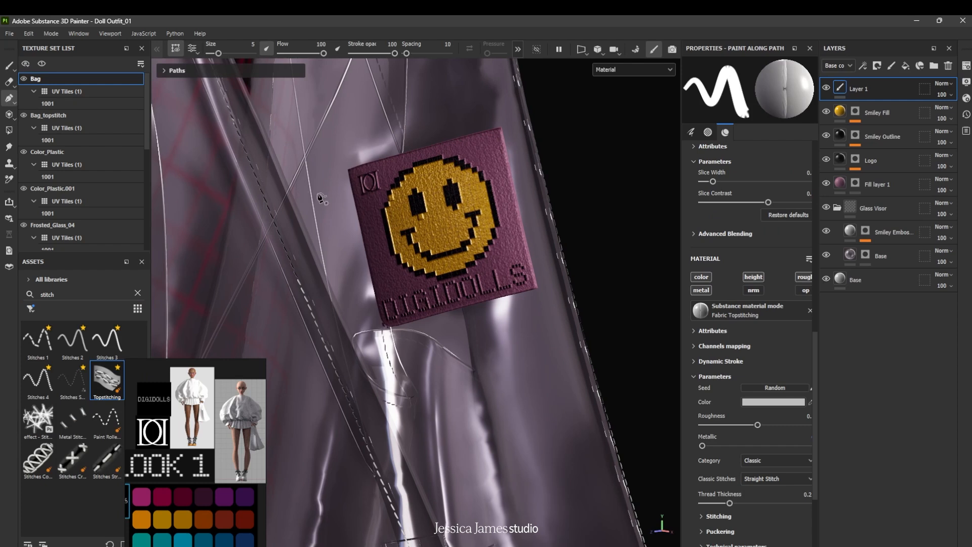
# Draw a topstitching path down the patch's right edge and around its lower right corner, and adjust the point past the corner
pyautogui.keyDown('alt'); pyautogui.moveTo(393, 260); pyautogui.dragTo(442, 239); pyautogui.keyUp('alt')
pyautogui.keyDown('alt'); pyautogui.moveTo(478, 176); pyautogui.dragTo(433, 232, button='middle'); pyautogui.keyUp('alt')
pyautogui.keyDown('alt'); pyautogui.moveTo(479, 200); pyautogui.dragTo(490, 220, button='right'); pyautogui.keyUp('alt')
pyautogui.keyDown('alt'); pyautogui.moveTo(491, 220); pyautogui.dragTo(468, 185, button='middle'); pyautogui.keyUp('alt')
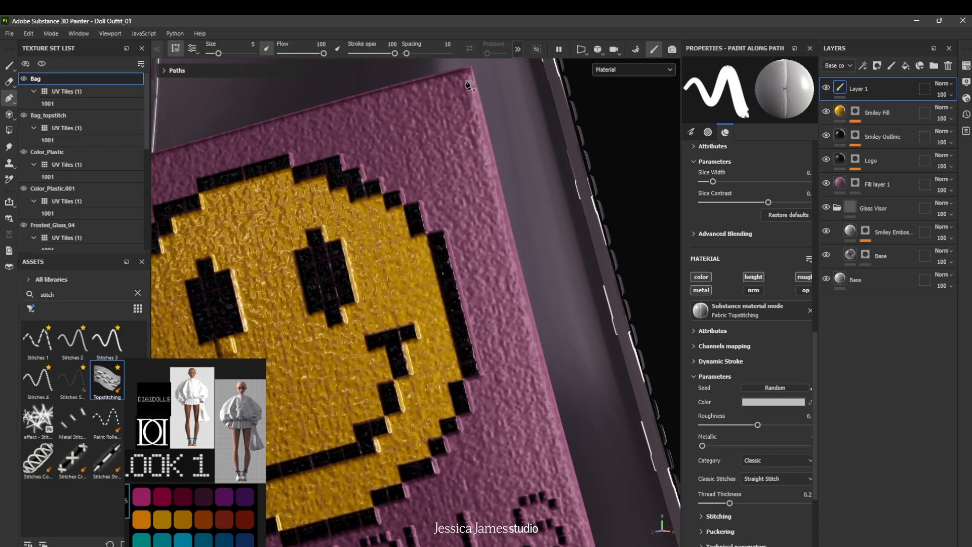
pyautogui.click(488, 182)
pyautogui.click(541, 394)
pyautogui.keyDown('alt'); pyautogui.moveTo(557, 432); pyautogui.dragTo(541, 350, button='middle'); pyautogui.keyUp('alt')
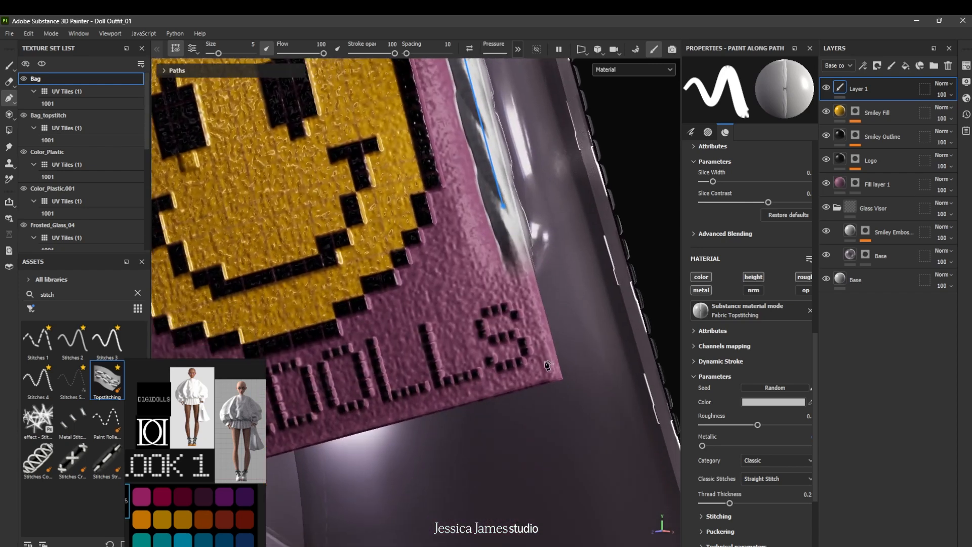
pyautogui.click(447, 396)
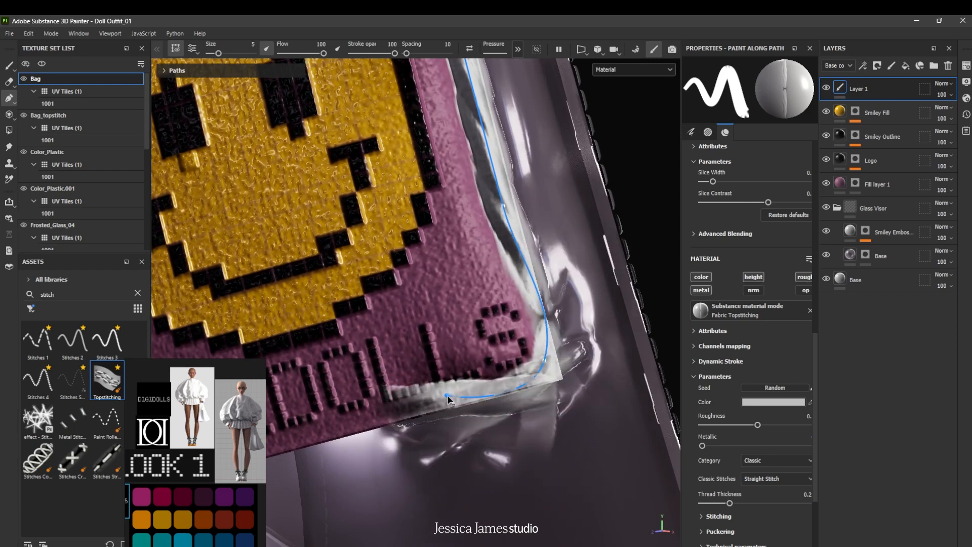
pyautogui.click(520, 389)
pyautogui.moveTo(519, 390); pyautogui.dragTo(501, 388)
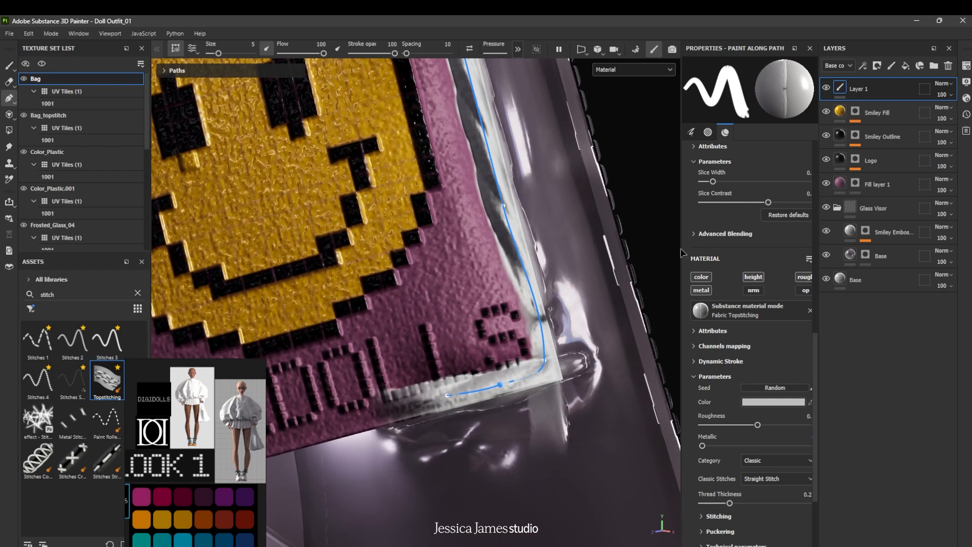
# Set the stitch path's brush size to 0.42 and check the stitches with the path overlay hidden
pyautogui.scroll(10, 712, 229)
pyautogui.scroll(2, 712, 229)
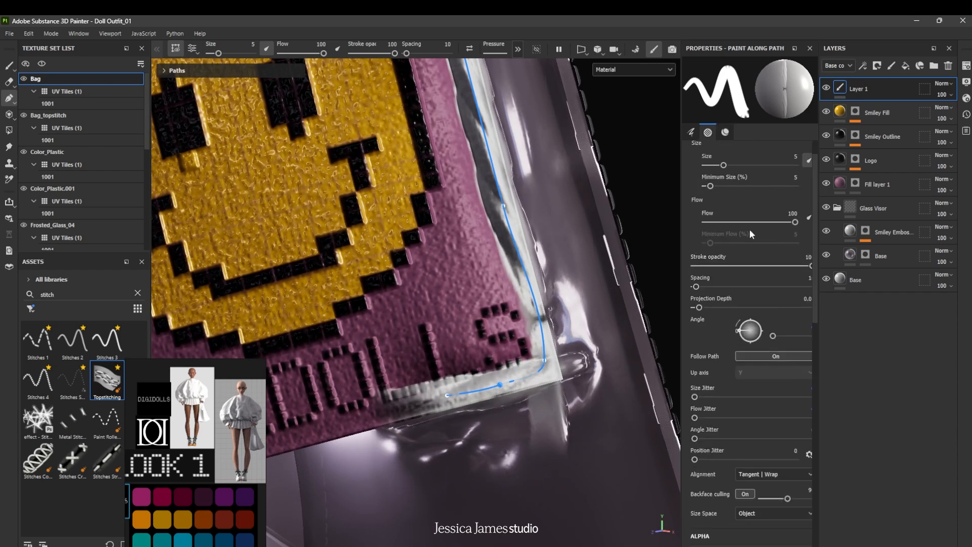
pyautogui.moveTo(725, 196); pyautogui.dragTo(709, 197)
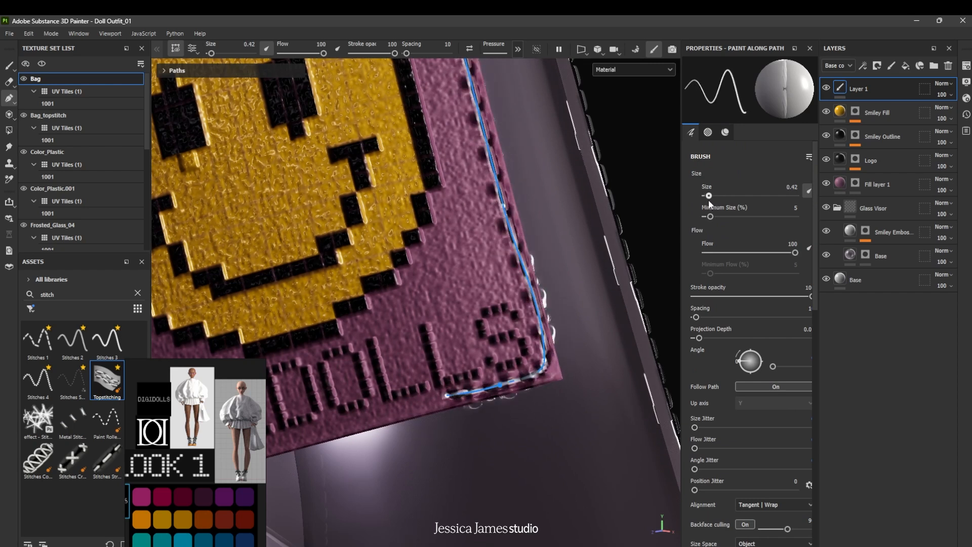
pyautogui.scroll(-4, 552, 324)
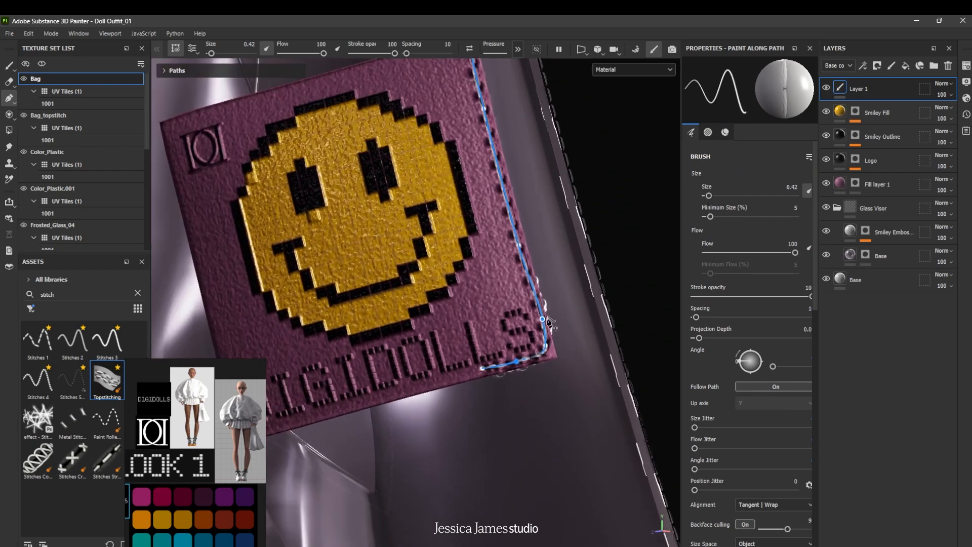
pyautogui.keyDown('alt'); pyautogui.moveTo(505, 204); pyautogui.dragTo(518, 258, button='middle'); pyautogui.keyUp('alt')
pyautogui.scroll(4, 517, 258)
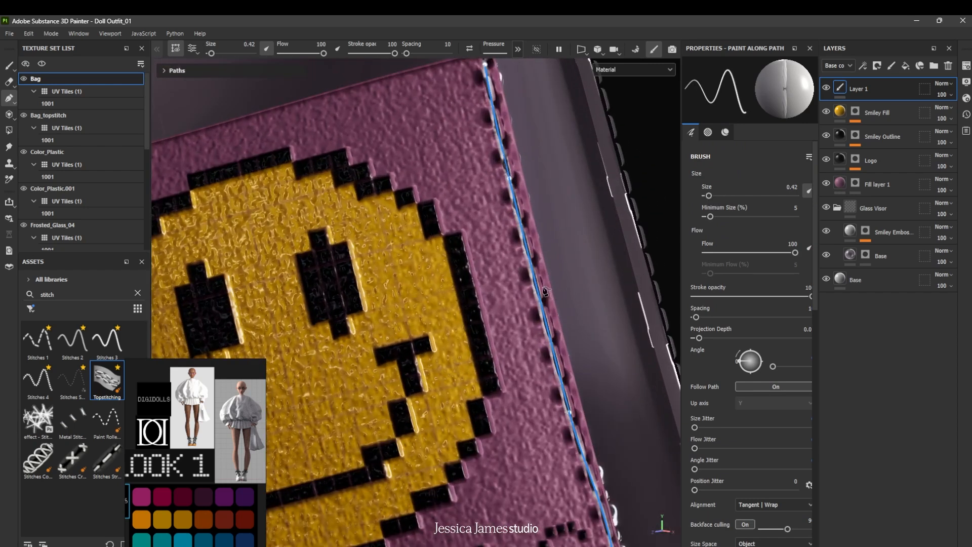
pyautogui.keyDown('alt'); pyautogui.moveTo(552, 297); pyautogui.dragTo(486, 168, button='middle'); pyautogui.keyUp('alt')
pyautogui.click(175, 50)
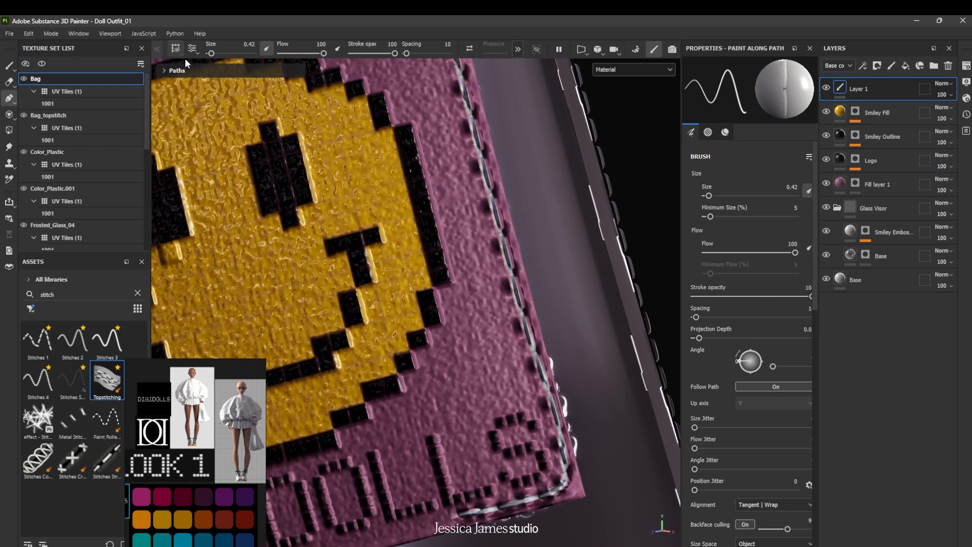
pyautogui.scroll(-3, 324, 225)
pyautogui.keyDown('alt'); pyautogui.moveTo(361, 259); pyautogui.dragTo(372, 238); pyautogui.keyUp('alt')
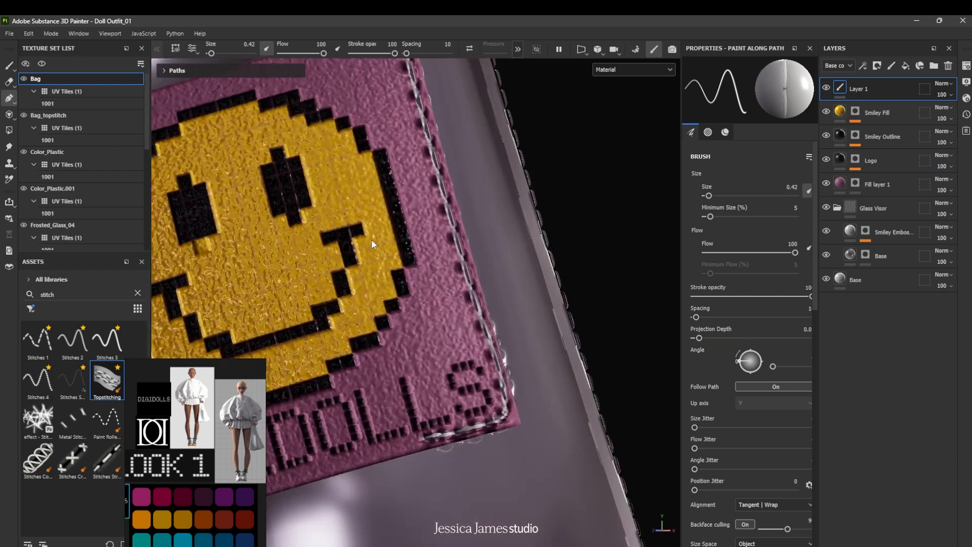
# Show the path again and extend the stitching along the patch's bottom edge and around its lower left corner
pyautogui.click(179, 51)
pyautogui.scroll(-2, 381, 279)
pyautogui.scroll(4, 485, 342)
pyautogui.keyDown('alt'); pyautogui.moveTo(516, 374); pyautogui.dragTo(578, 297, button='middle'); pyautogui.keyUp('alt')
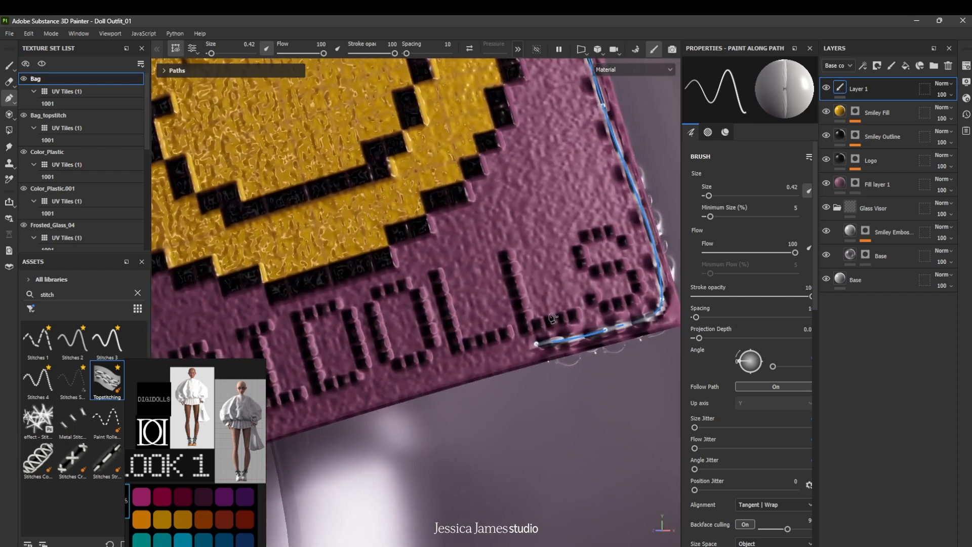
pyautogui.keyDown('alt'); pyautogui.moveTo(355, 400); pyautogui.dragTo(425, 399, button='middle'); pyautogui.keyUp('alt')
pyautogui.click(424, 398)
pyautogui.keyDown('alt'); pyautogui.moveTo(470, 451); pyautogui.dragTo(395, 418); pyautogui.keyUp('alt')
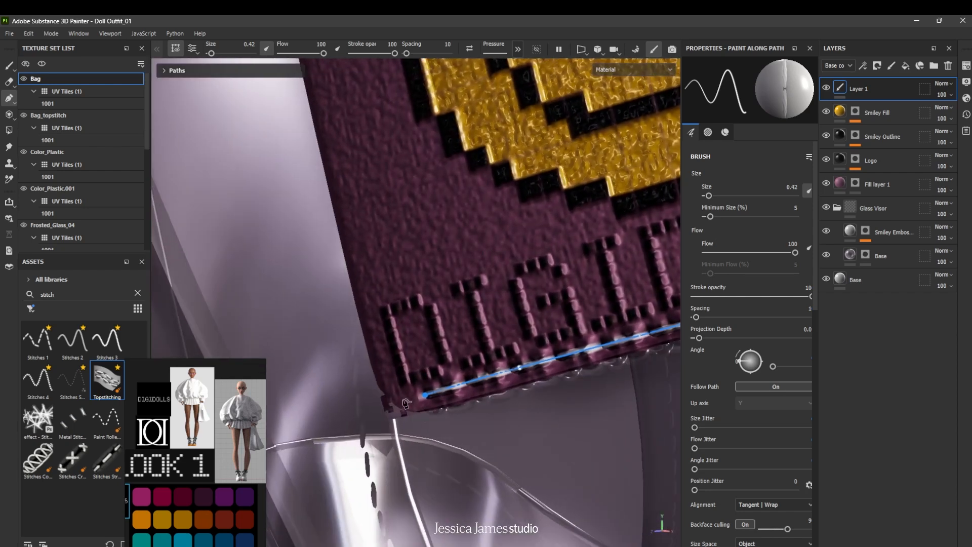
pyautogui.click(404, 401)
pyautogui.click(379, 351)
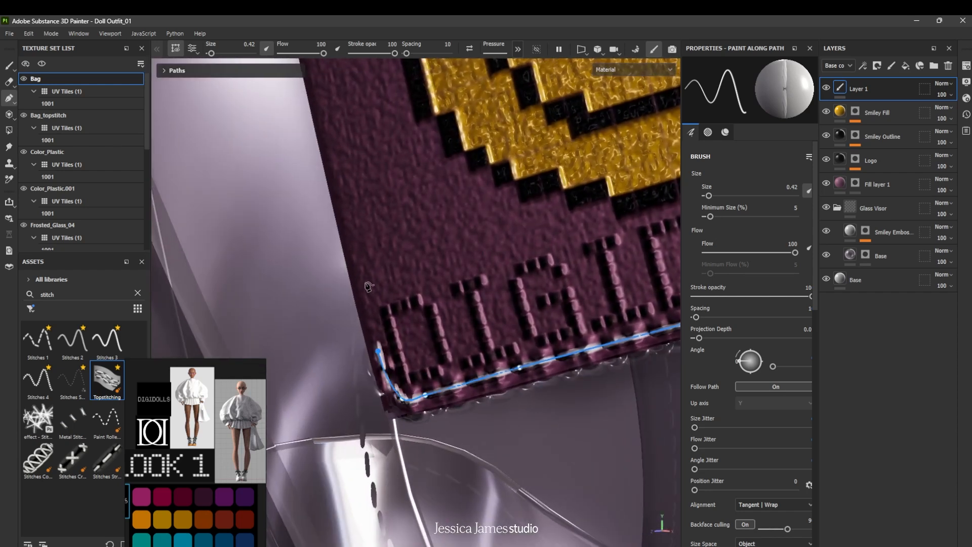
# Continue the stitch path up the patch's left edge and around the corner above the monogram logo
pyautogui.keyDown('alt'); pyautogui.moveTo(366, 284); pyautogui.dragTo(337, 228); pyautogui.keyUp('alt')
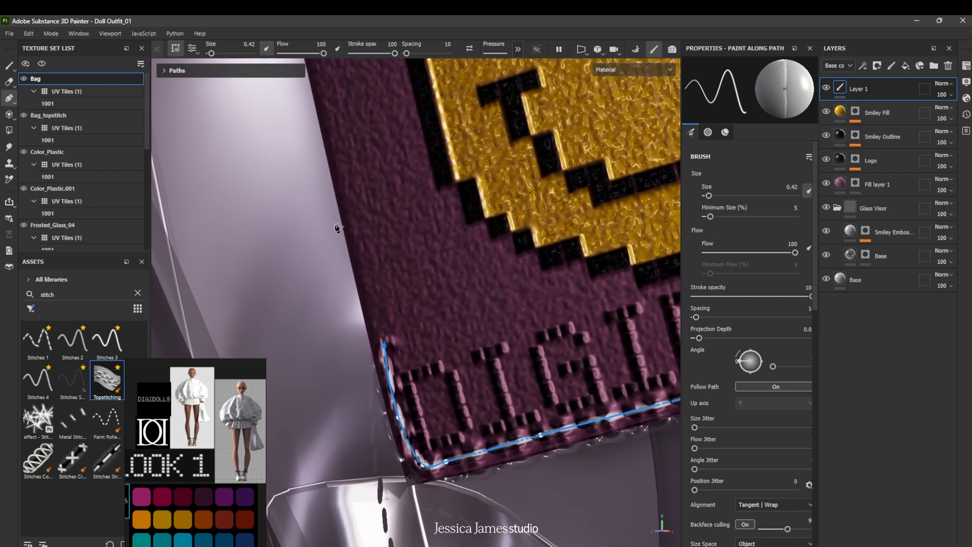
pyautogui.keyDown('alt'); pyautogui.moveTo(359, 158); pyautogui.dragTo(329, 208); pyautogui.keyUp('alt')
pyautogui.click(327, 217)
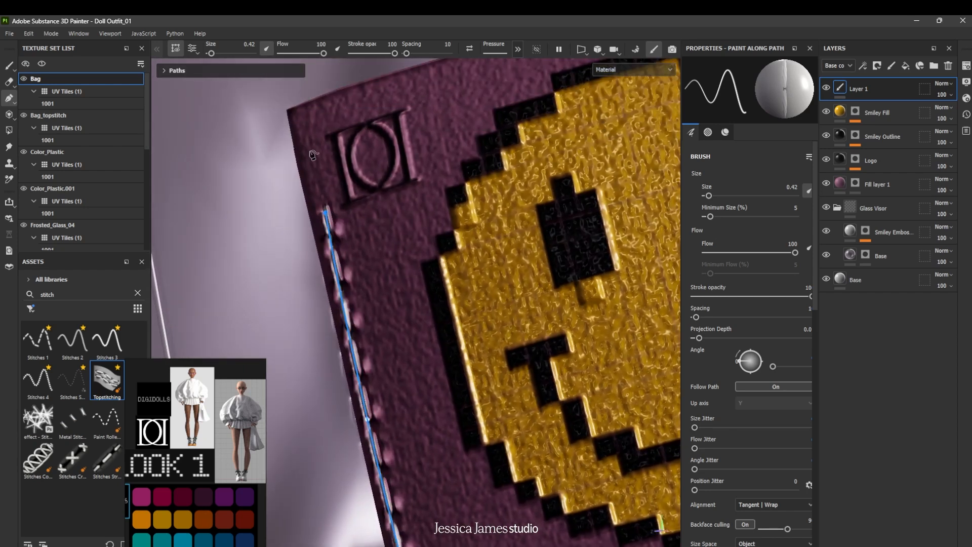
pyautogui.click(307, 121)
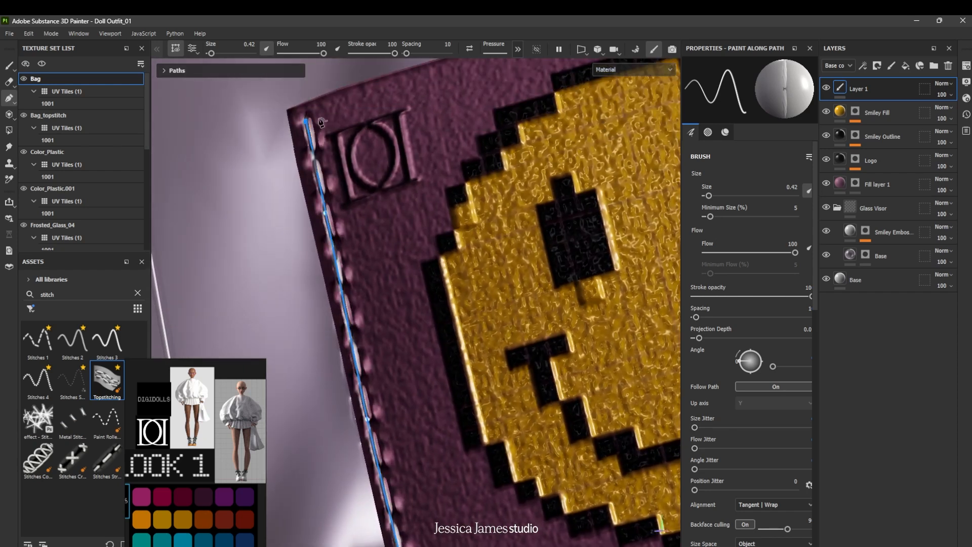
pyautogui.click(353, 101)
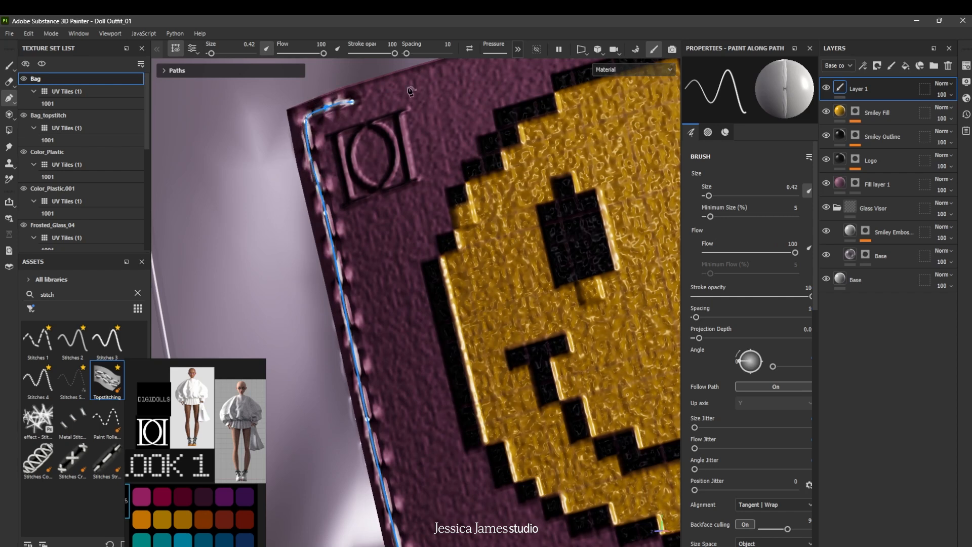
pyautogui.click(442, 74)
# Extend the stitch path along the patch's top edge above the smiley toward the upper right corner
pyautogui.moveTo(445, 146); pyautogui.dragTo(319, 290, button='middle')
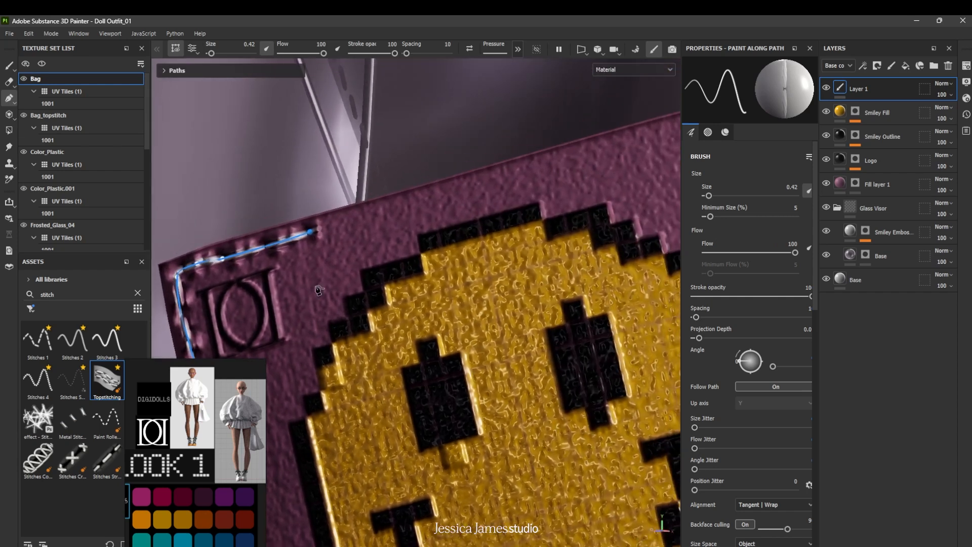
pyautogui.click(402, 208)
pyautogui.click(504, 186)
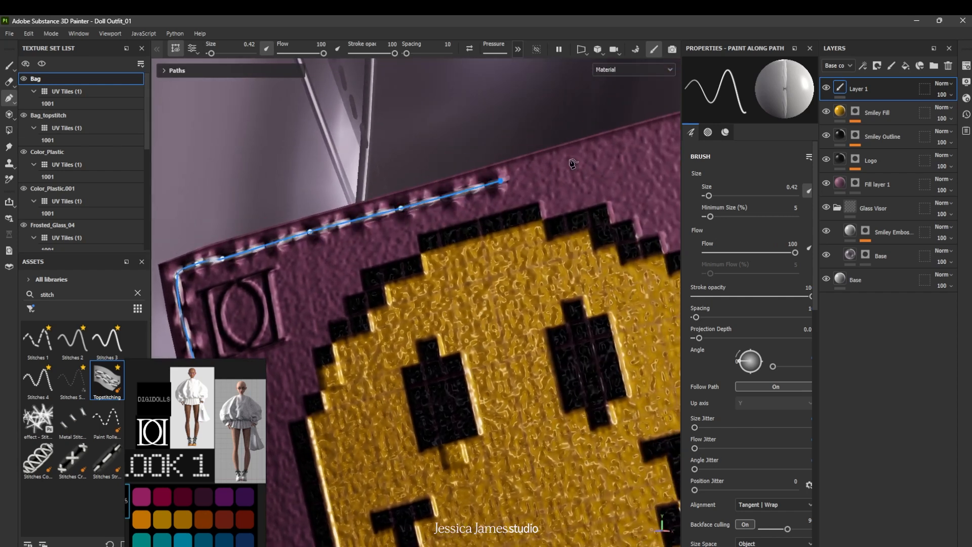
pyautogui.moveTo(581, 217); pyautogui.dragTo(336, 303, button='middle')
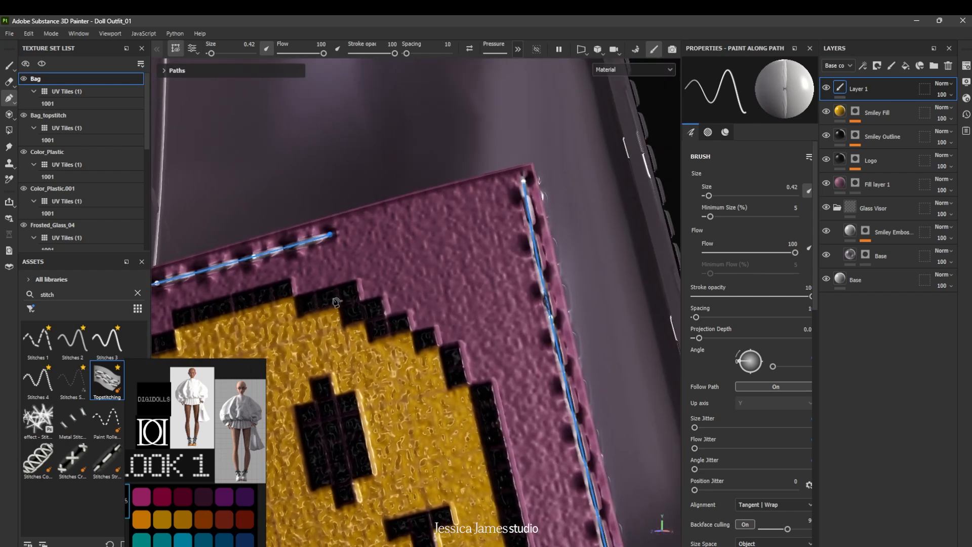
pyautogui.click(421, 215)
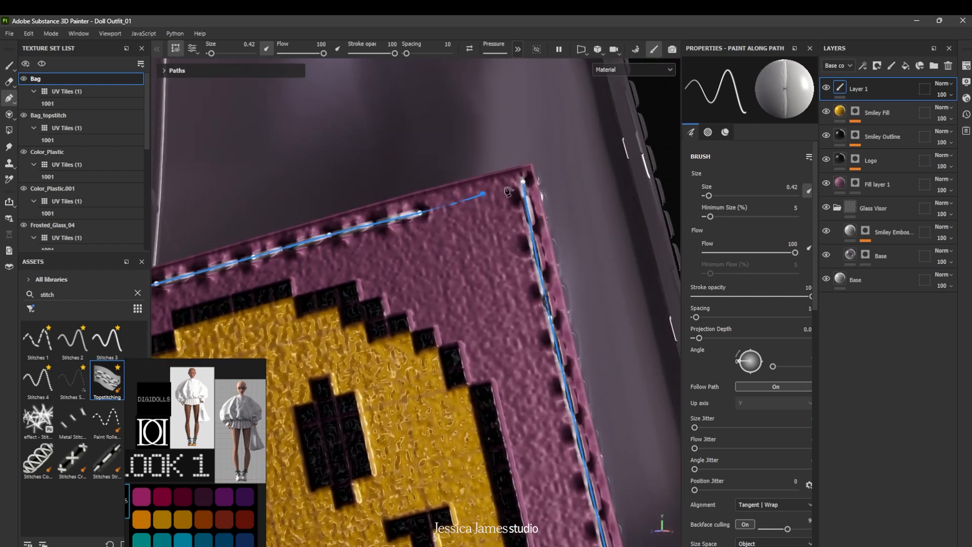
# Try to end the path near the upper right corner and bridge the remaining gap with a separate short stitch path
pyautogui.click(484, 194)
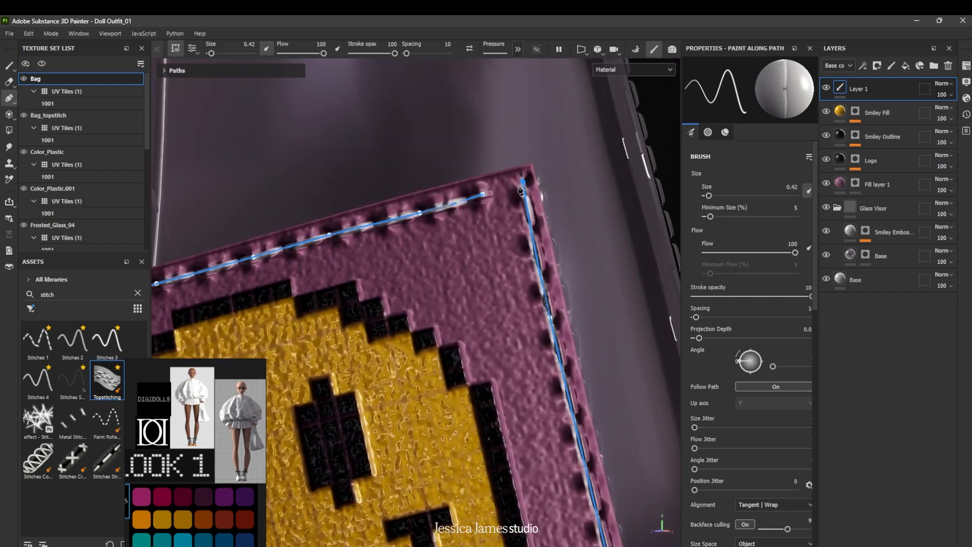
pyautogui.press('Return')
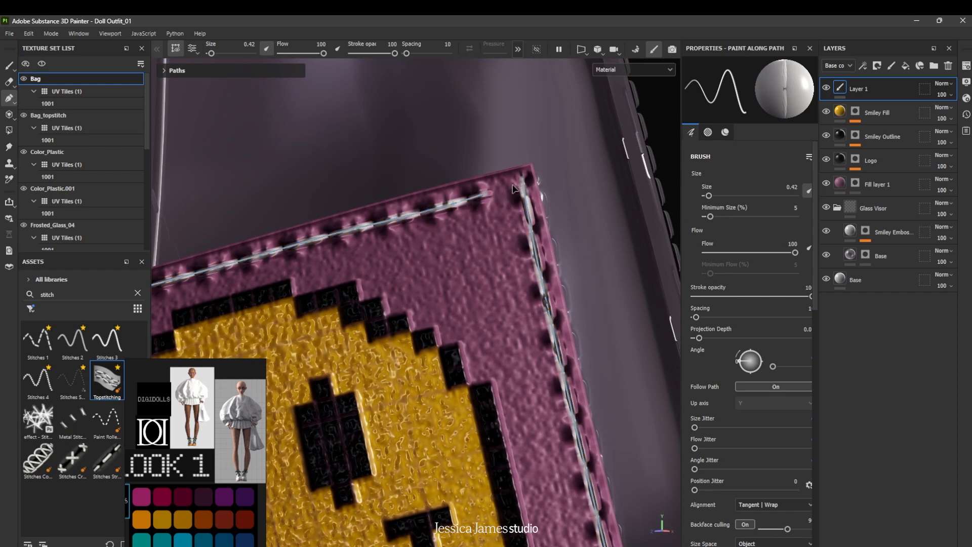
pyautogui.click(489, 196)
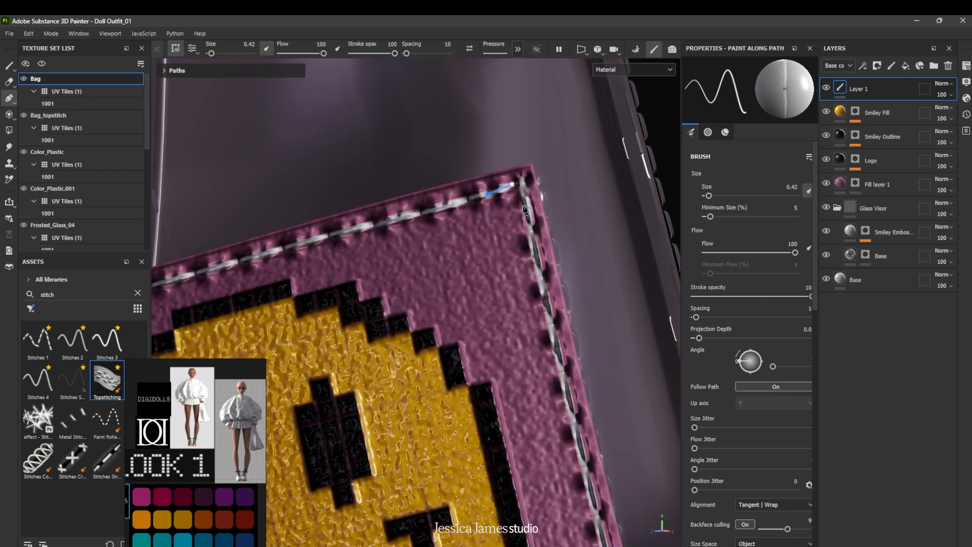
pyautogui.moveTo(486, 195); pyautogui.dragTo(485, 194)
# Examine the stitching along the right edge and at the patch's lower and upper right corners
pyautogui.scroll(-3, 495, 239)
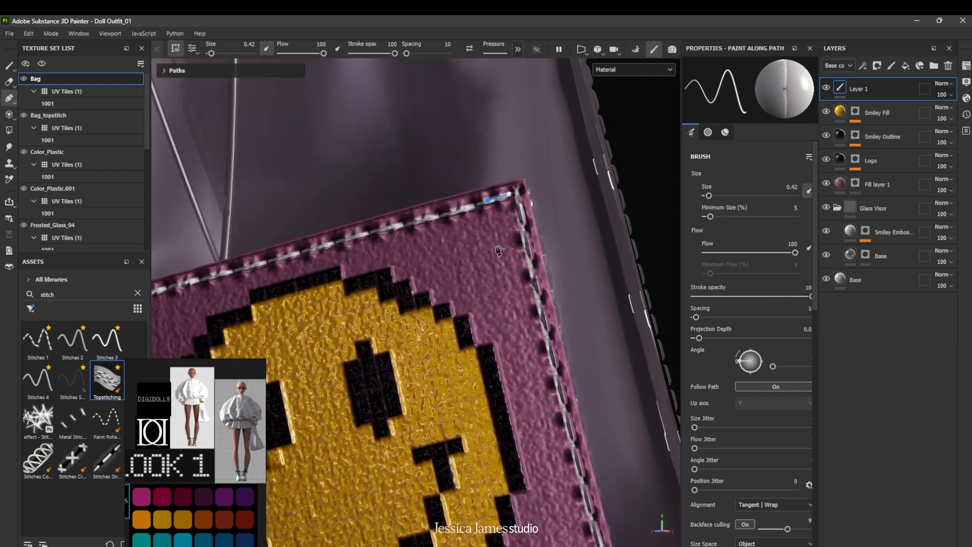
pyautogui.keyDown('alt'); pyautogui.moveTo(494, 303); pyautogui.dragTo(515, 101, button='middle'); pyautogui.keyUp('alt')
pyautogui.scroll(-2, 511, 243)
pyautogui.scroll(5, 603, 352)
pyautogui.scroll(1, 613, 352)
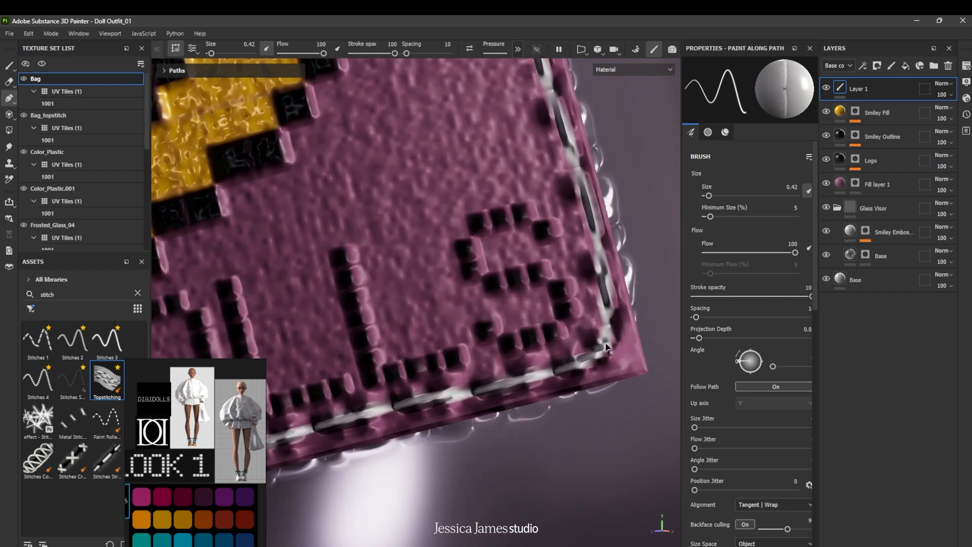
pyautogui.click(606, 343)
pyautogui.scroll(-3, 551, 248)
pyautogui.keyDown('alt'); pyautogui.moveTo(551, 248); pyautogui.dragTo(558, 454, button='middle'); pyautogui.keyUp('alt')
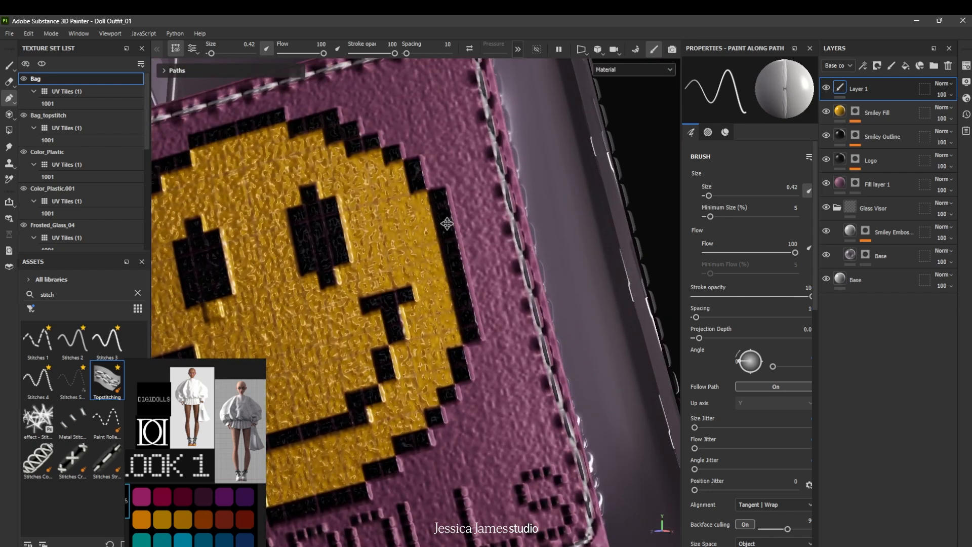
pyautogui.keyDown('alt'); pyautogui.moveTo(449, 221); pyautogui.dragTo(505, 329, button='middle'); pyautogui.keyUp('alt')
pyautogui.scroll(3, 436, 223)
# Undo the short corner path and the last point of the main stitch path on the top edge
pyautogui.click(518, 49)
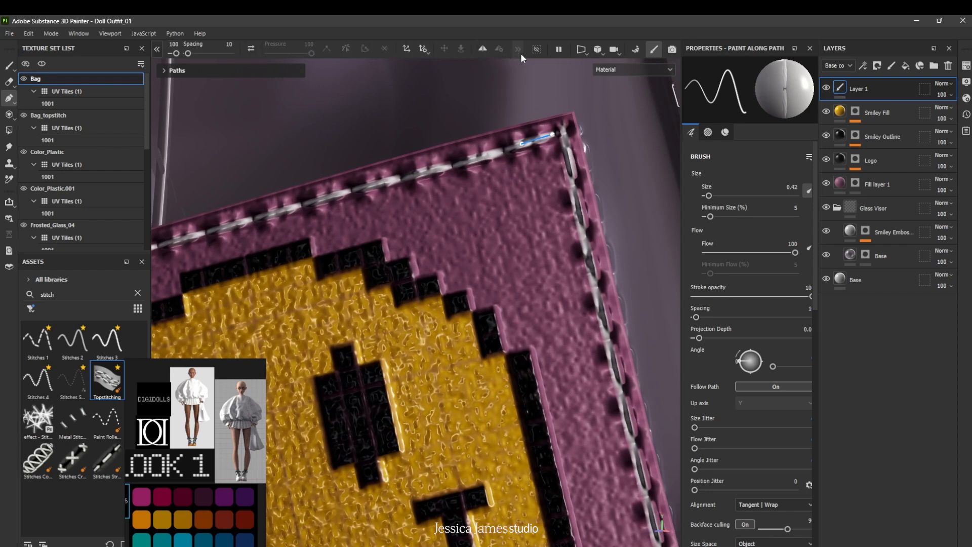
pyautogui.scroll(4, 564, 131)
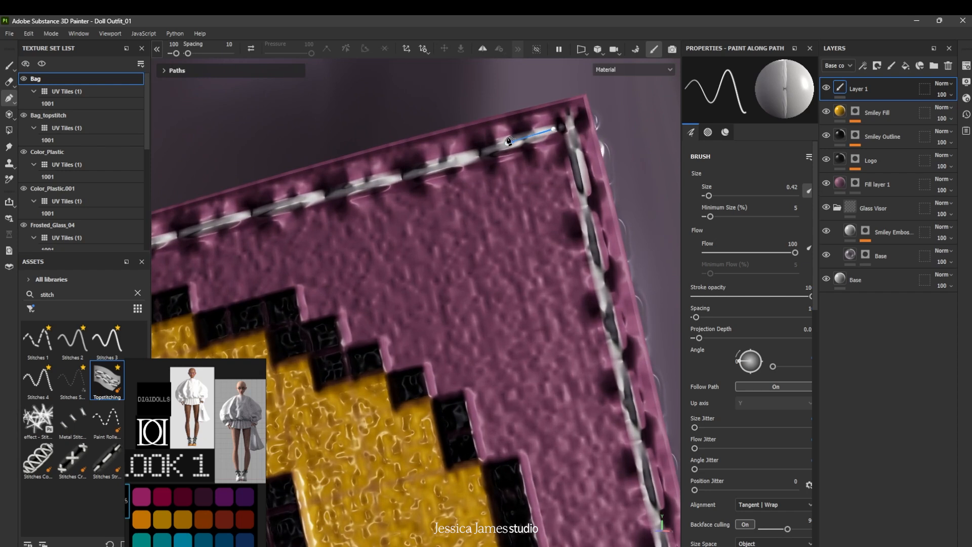
pyautogui.click(508, 143)
pyautogui.hotkey('ctrl', 'z')
pyautogui.hotkey('ctrl', 'z')
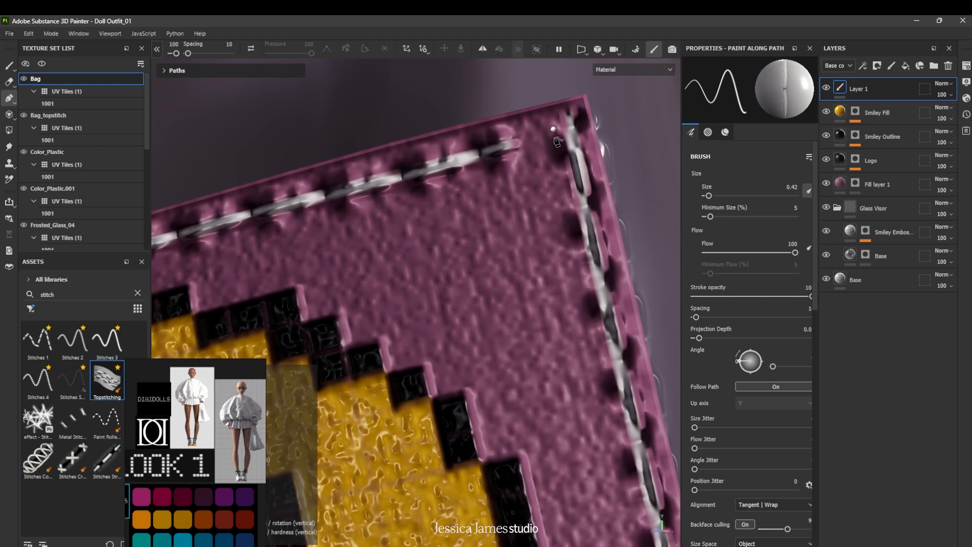
pyautogui.hotkey('ctrl', 'z')
pyautogui.hotkey('ctrl', 'z')
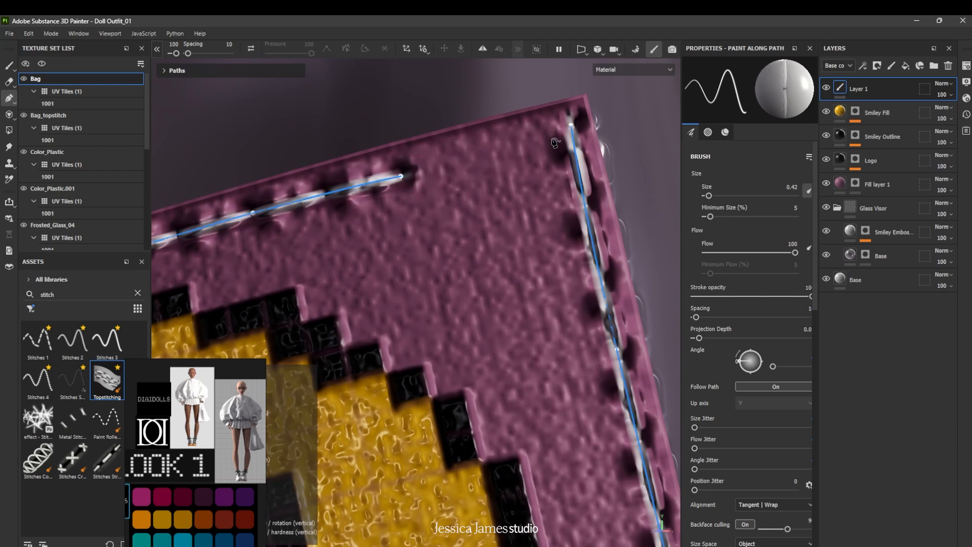
# Add a point near the patch's upper right corner, close the stitch path and pull its corner point slightly inward
pyautogui.click(492, 153)
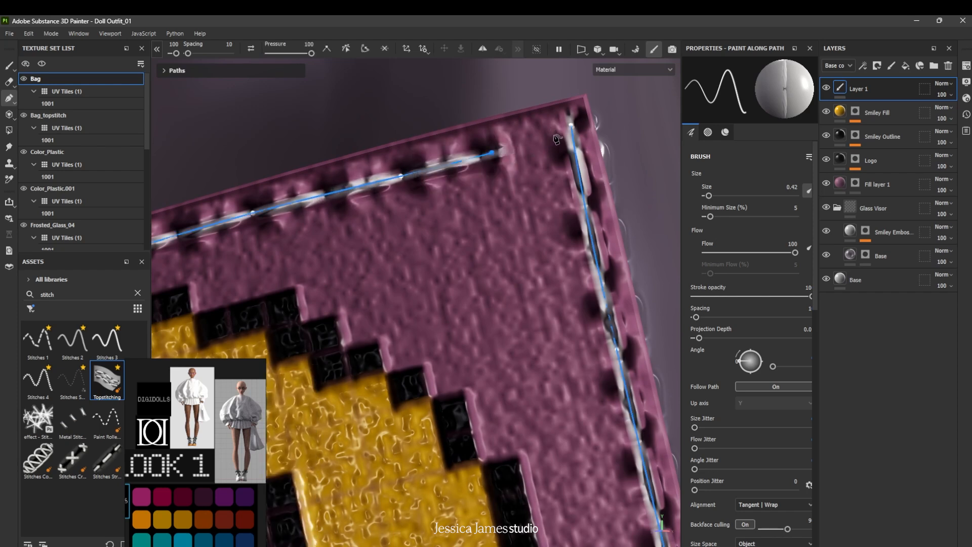
pyautogui.click(366, 53)
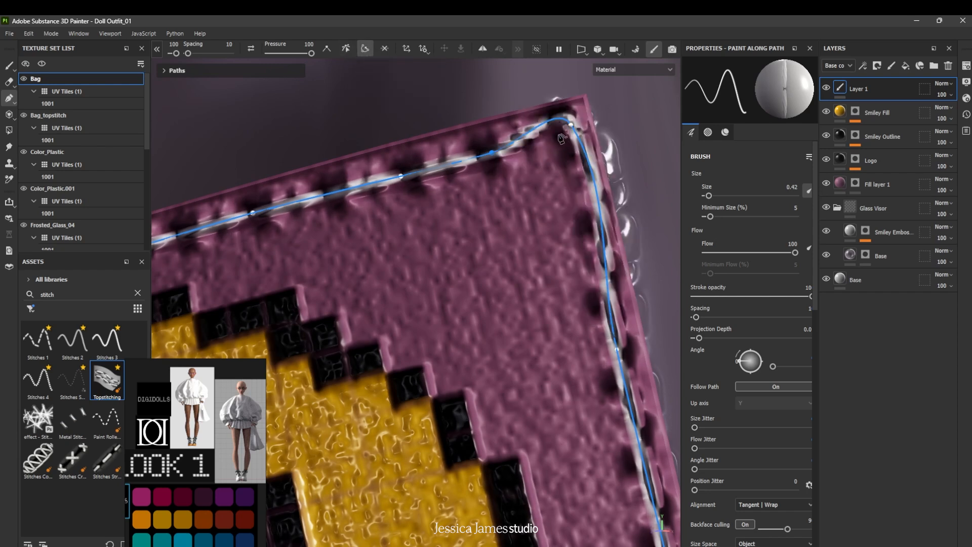
pyautogui.moveTo(571, 125); pyautogui.dragTo(566, 134)
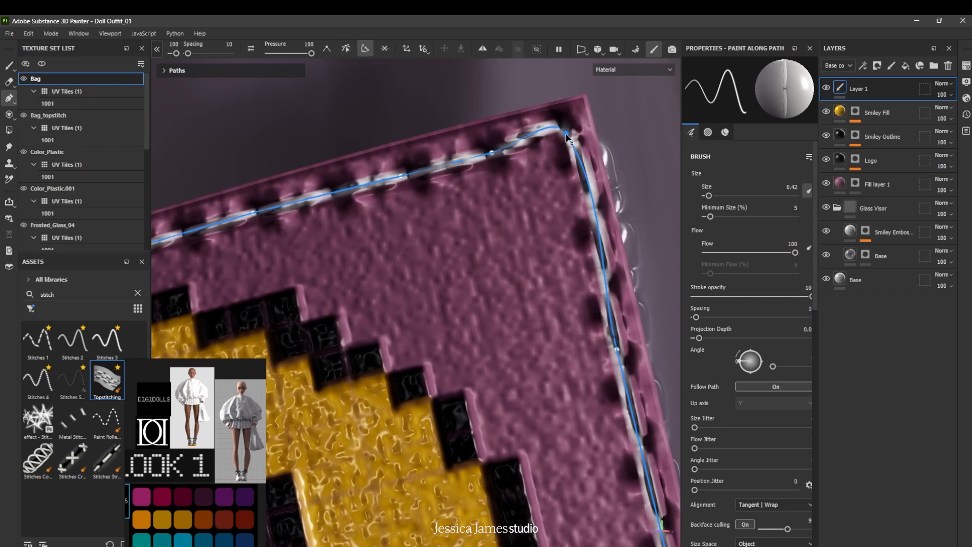
pyautogui.click(529, 137)
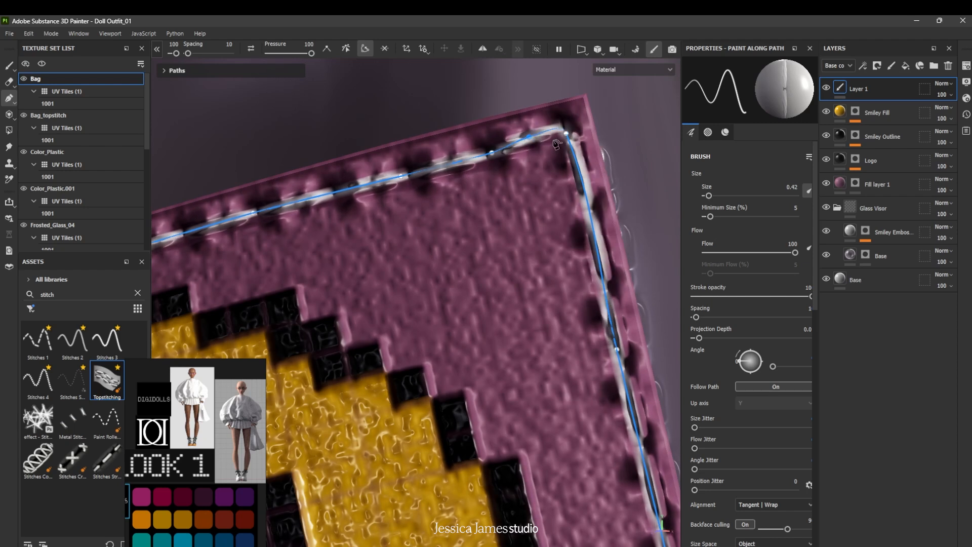
# Add two points to the stitch path just below the upper right corner and shift the upper one slightly inward
pyautogui.click(591, 220)
pyautogui.click(584, 175)
pyautogui.moveTo(583, 175); pyautogui.dragTo(579, 178)
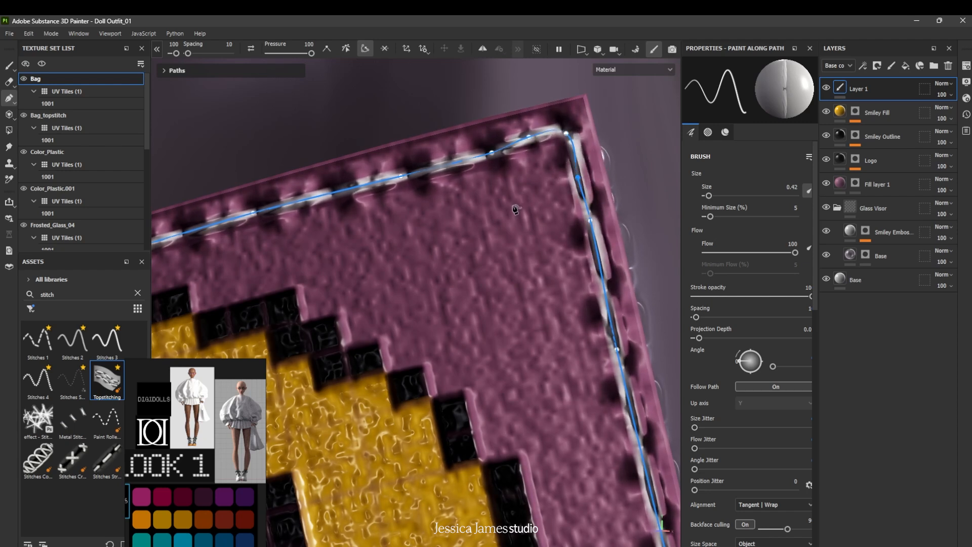
# Close the stitch path again at the patch's upper right corner
pyautogui.scroll(-3, 515, 209)
pyautogui.keyDown('alt'); pyautogui.moveTo(530, 314); pyautogui.dragTo(501, 152, button='middle'); pyautogui.keyUp('alt')
pyautogui.scroll(-1, 562, 363)
pyautogui.scroll(4, 568, 376)
pyautogui.scroll(-5, 435, 165)
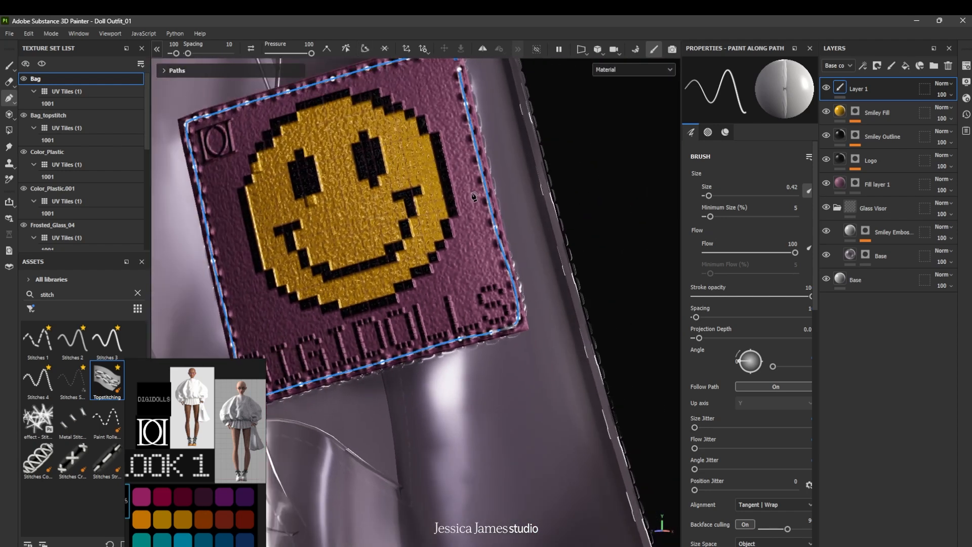
pyautogui.keyDown('alt'); pyautogui.moveTo(429, 96); pyautogui.dragTo(454, 205, button='middle'); pyautogui.keyUp('alt')
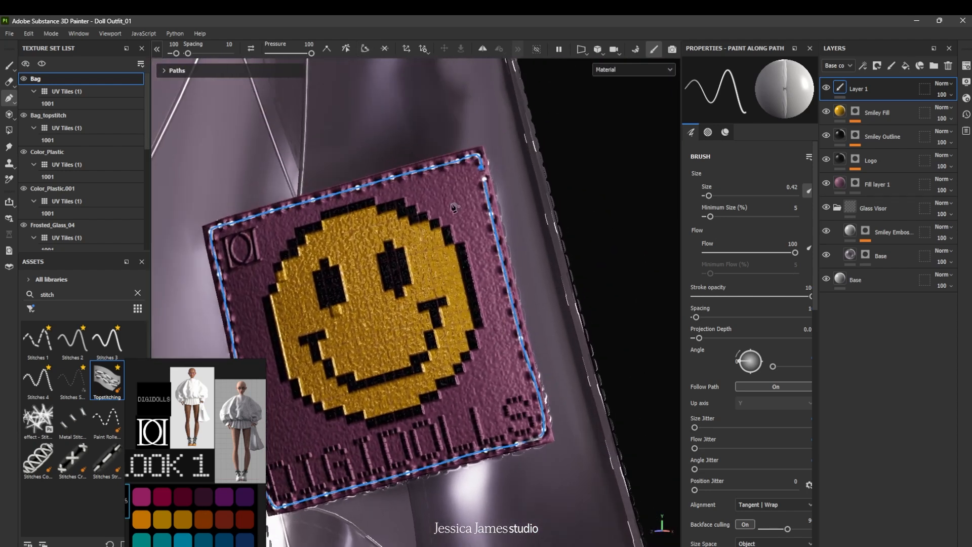
pyautogui.click(360, 49)
# Adjust the stitch path at the patch's lower right corner beside the DIGIDOLLS lettering
pyautogui.scroll(-2, 449, 231)
pyautogui.keyDown('alt'); pyautogui.moveTo(494, 312); pyautogui.dragTo(481, 237, button='middle'); pyautogui.keyUp('alt')
pyautogui.scroll(-3, 484, 244)
pyautogui.scroll(6, 484, 241)
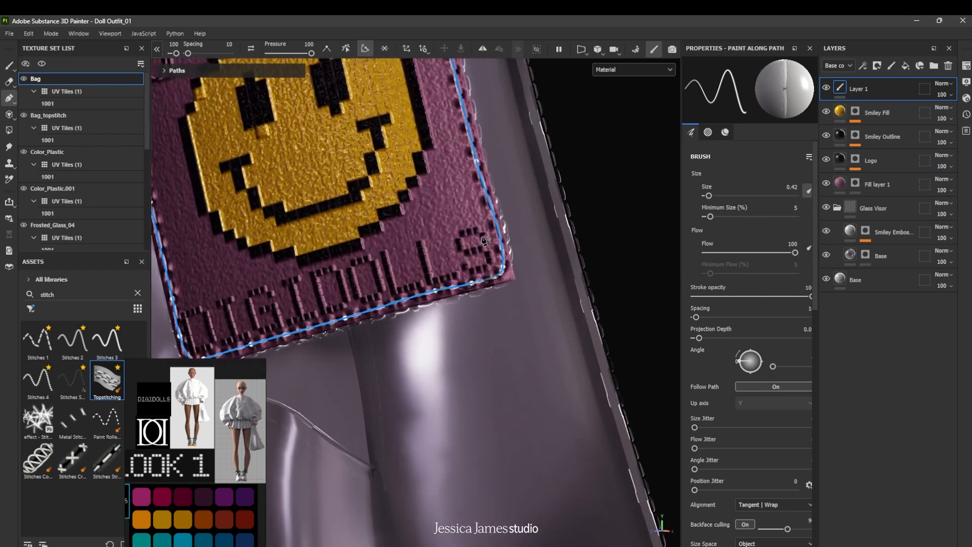
pyautogui.scroll(5, 485, 241)
pyautogui.moveTo(533, 276); pyautogui.dragTo(530, 324)
pyautogui.scroll(-3, 480, 264)
pyautogui.scroll(-3, 480, 269)
pyautogui.keyDown('alt'); pyautogui.moveTo(465, 177); pyautogui.dragTo(522, 270, button='middle'); pyautogui.keyUp('alt')
pyautogui.scroll(1, 453, 212)
pyautogui.scroll(-10, 752, 366)
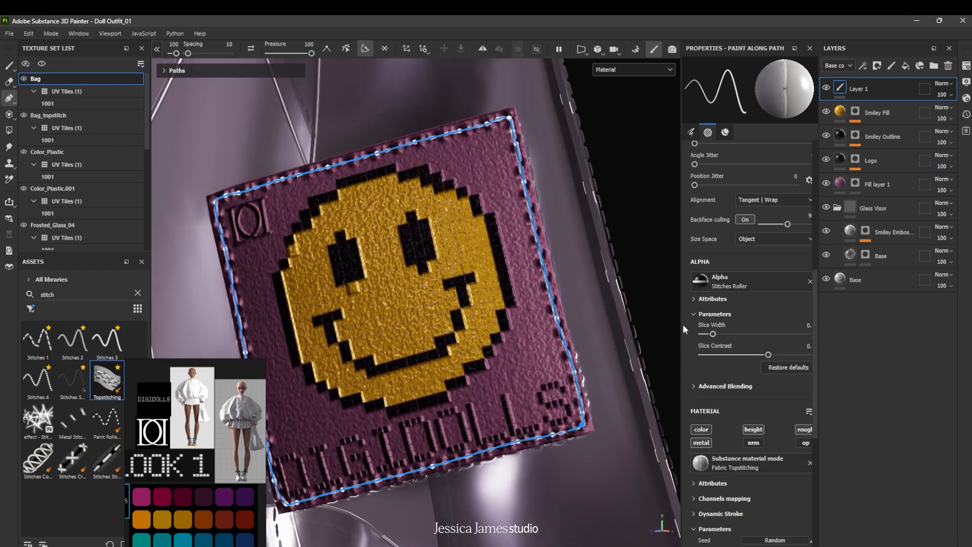
# Set the Fabric Topstitching material's category to Decorative
pyautogui.moveTo(682, 323); pyautogui.dragTo(635, 302)
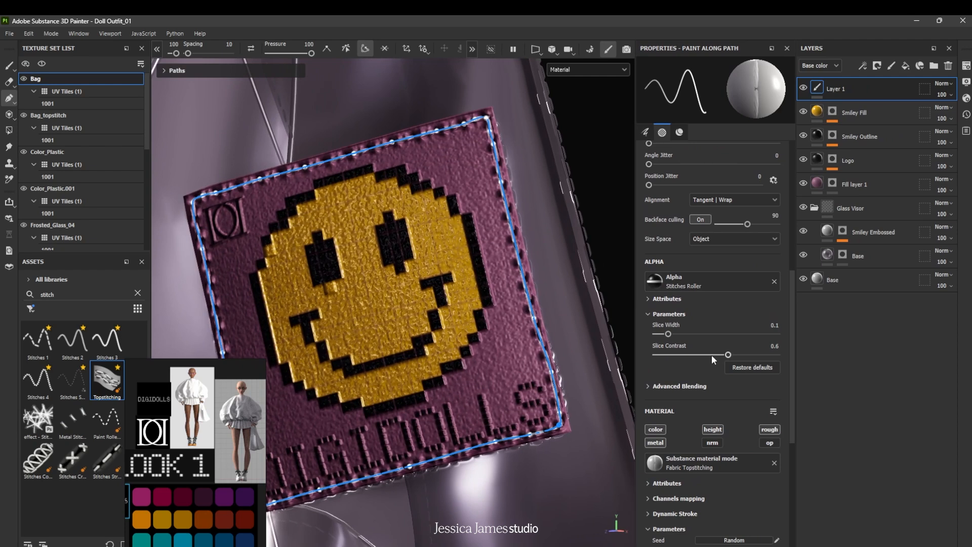
pyautogui.scroll(-3, 710, 367)
pyautogui.scroll(-3, 704, 375)
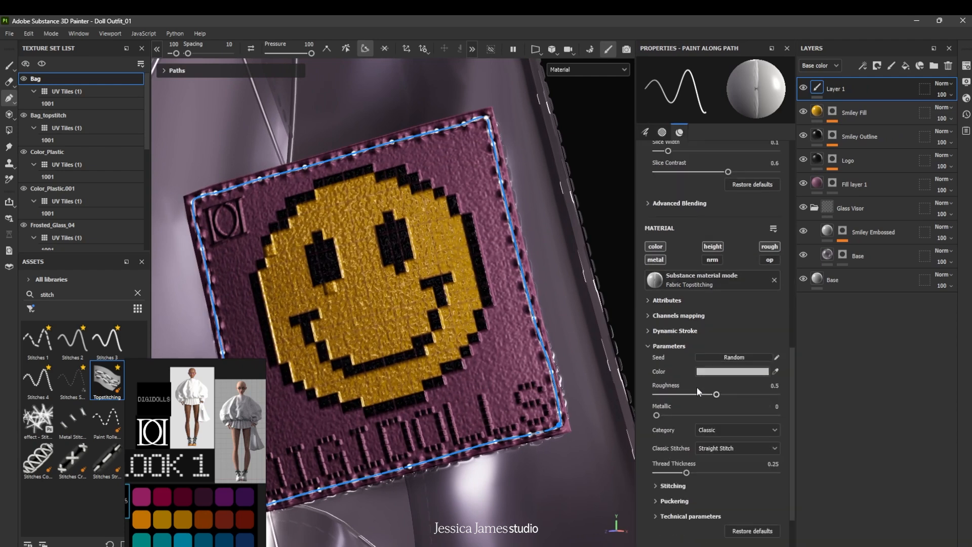
pyautogui.click(718, 436)
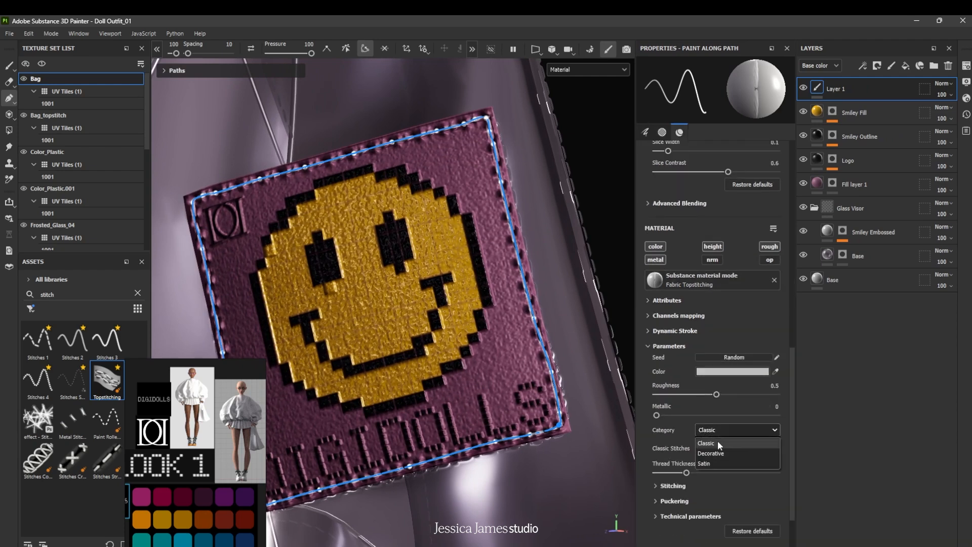
pyautogui.click(709, 457)
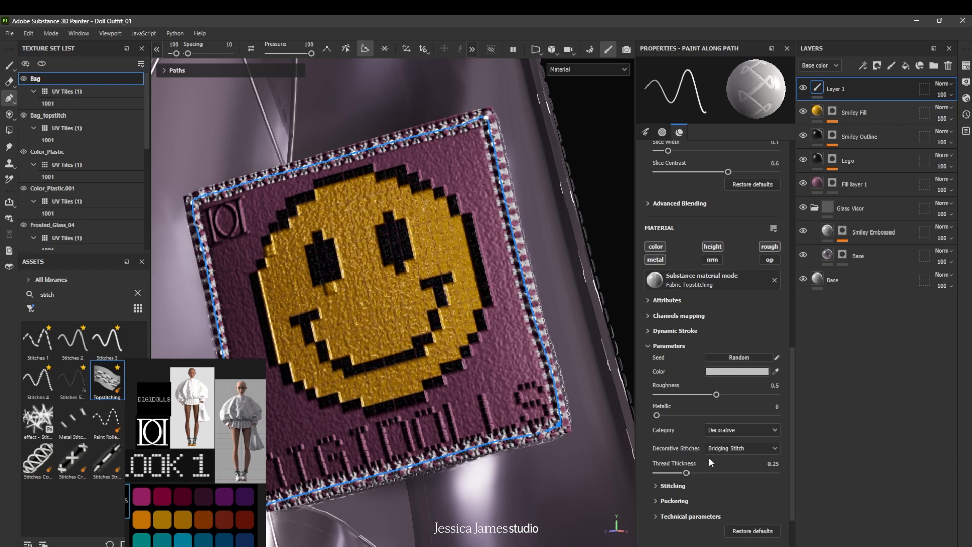
# Try the Blanket, Double Overlock, Feather and Shirring decorative stitches on the patch border
pyautogui.click(744, 451)
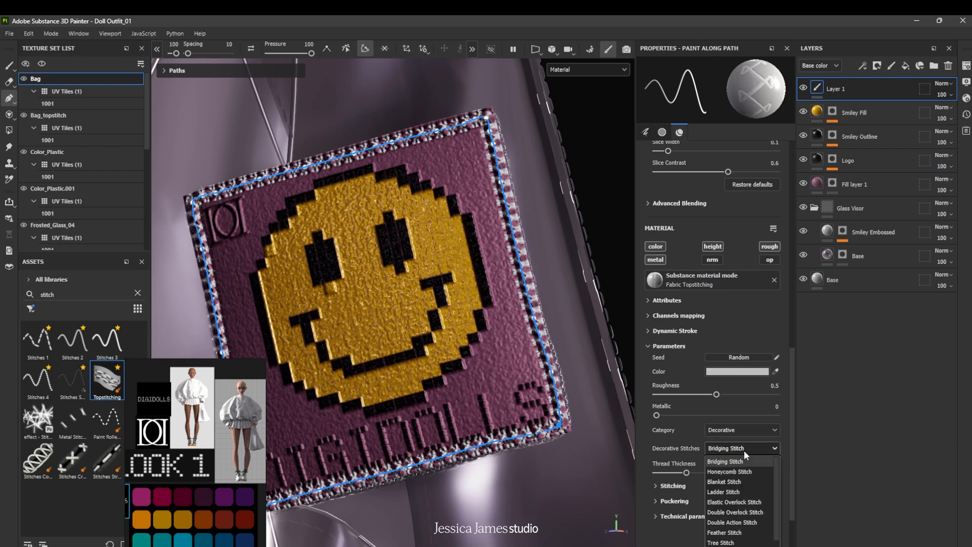
pyautogui.click(742, 482)
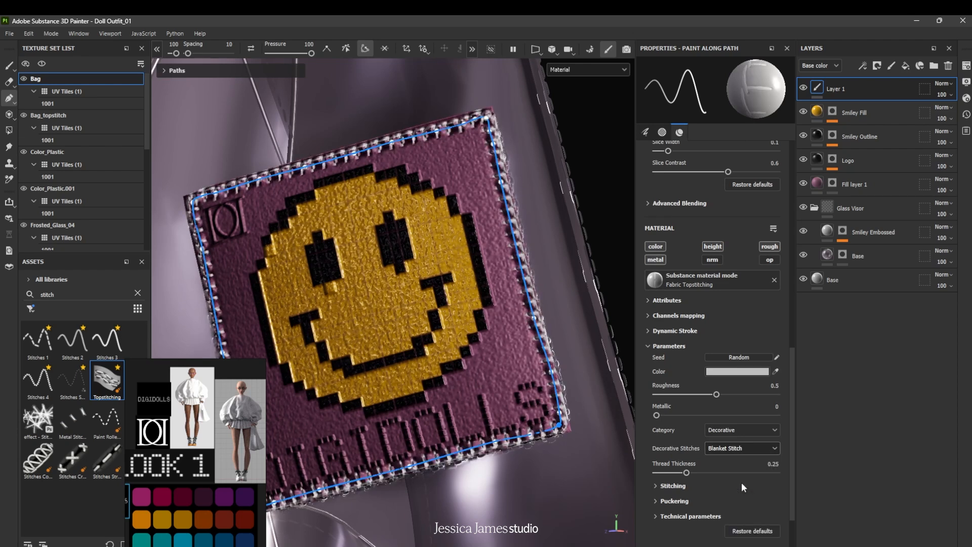
pyautogui.click(750, 449)
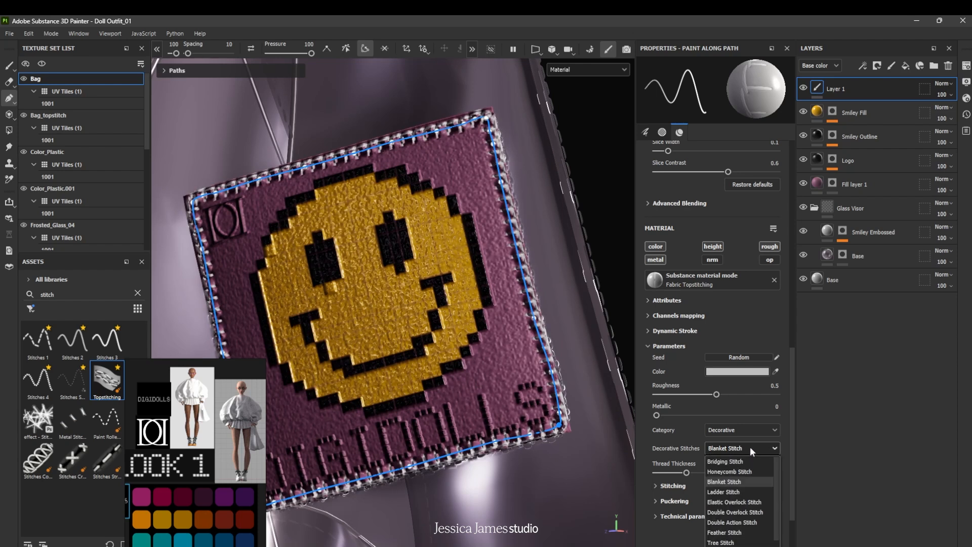
pyautogui.click(740, 512)
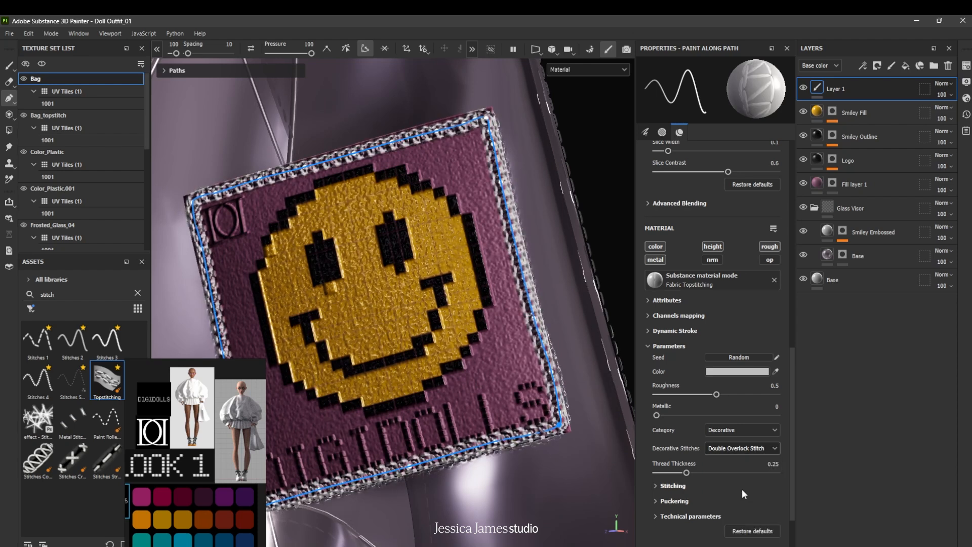
pyautogui.click(746, 450)
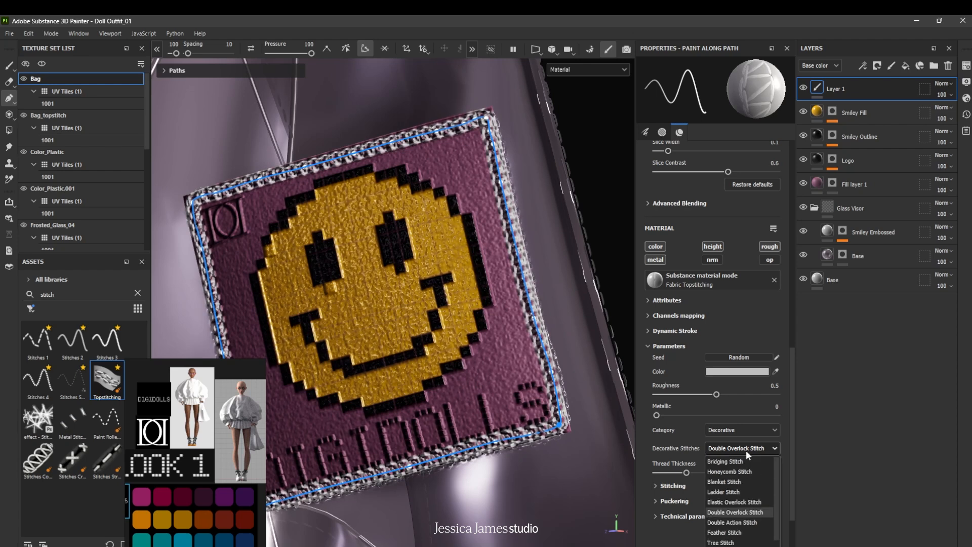
pyautogui.click(732, 537)
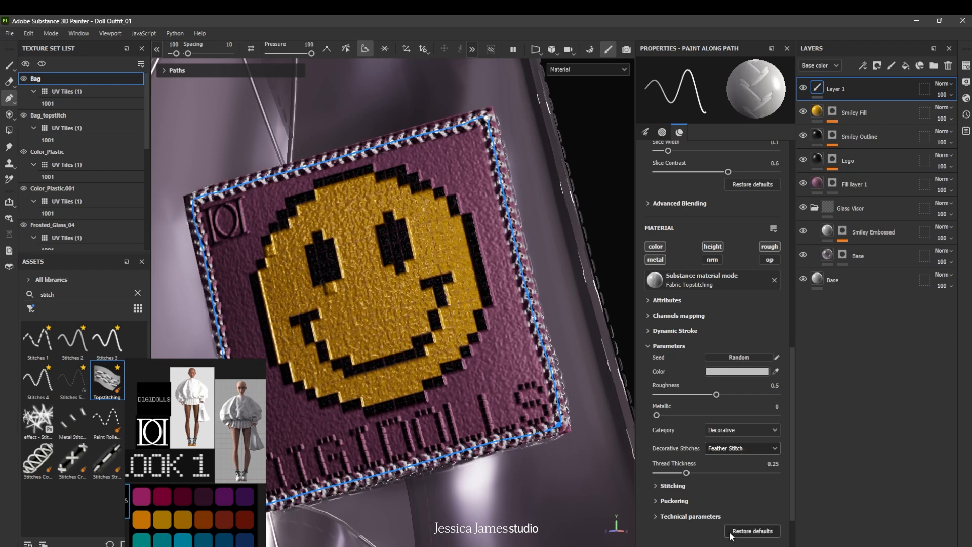
pyautogui.click(740, 448)
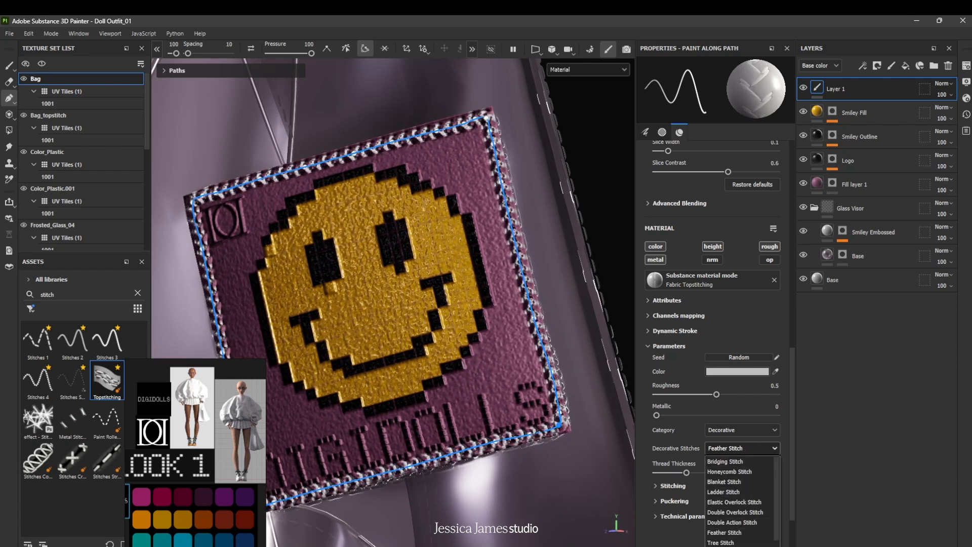
pyautogui.click(725, 546)
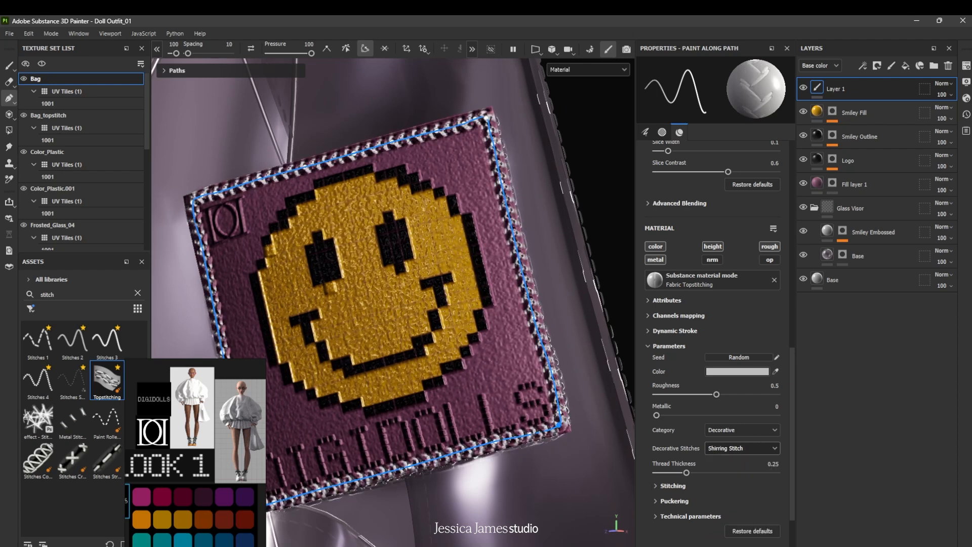
# Set the decorative stitch to Blanket Stitch and deselect the path
pyautogui.click(728, 449)
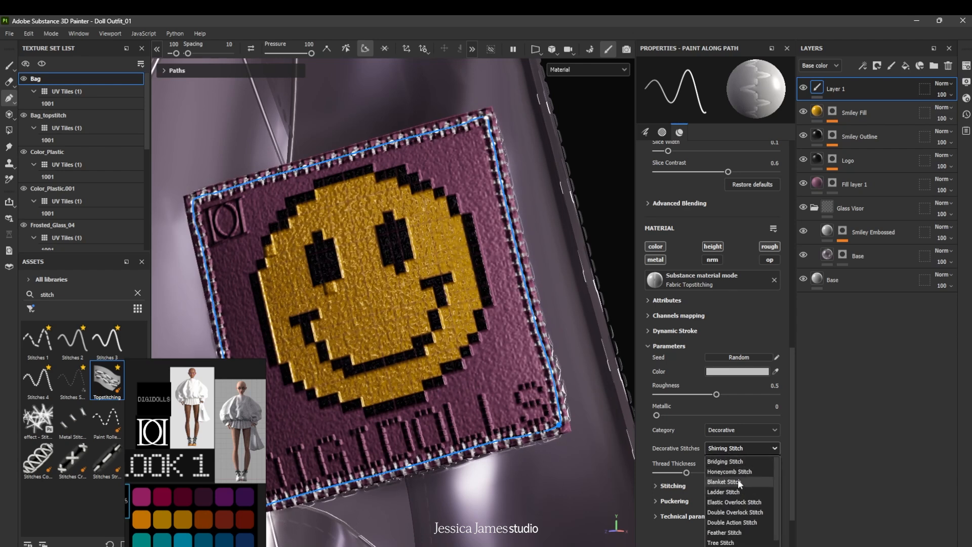
pyautogui.click(738, 481)
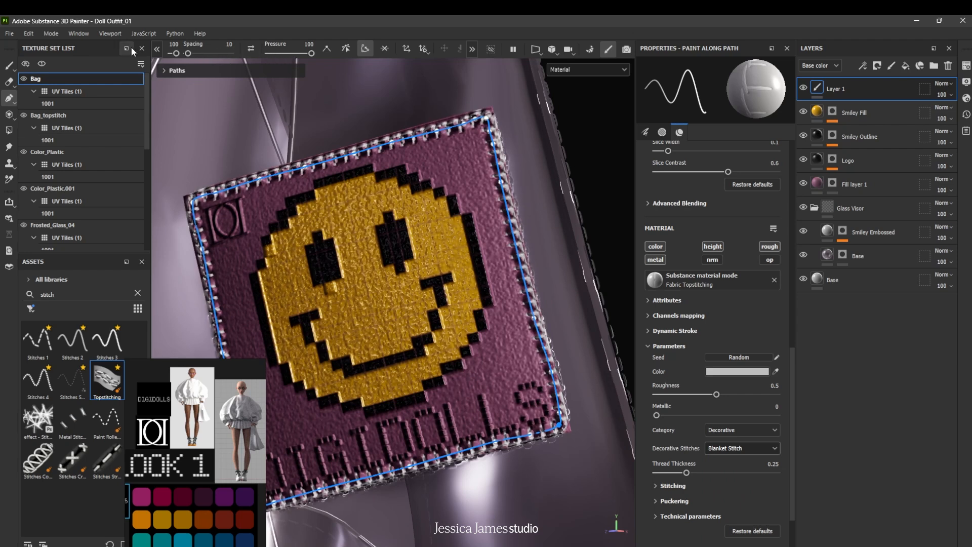
pyautogui.click(159, 48)
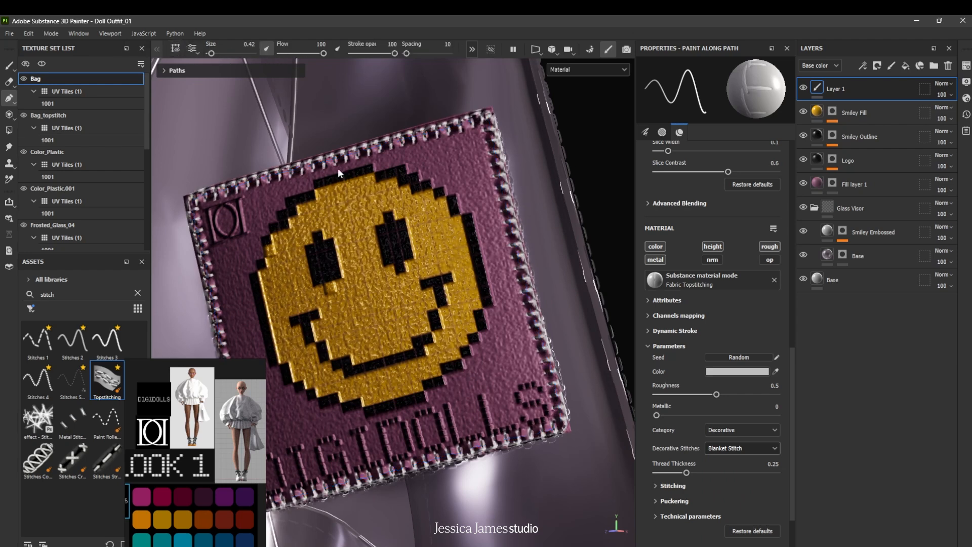
# Examine the blanket stitching around the patch border and the material's Stitching size and offset parameters
pyautogui.keyDown('alt'); pyautogui.moveTo(363, 201); pyautogui.dragTo(398, 269); pyautogui.keyUp('alt')
pyautogui.scroll(3, 397, 324)
pyautogui.scroll(5, 397, 327)
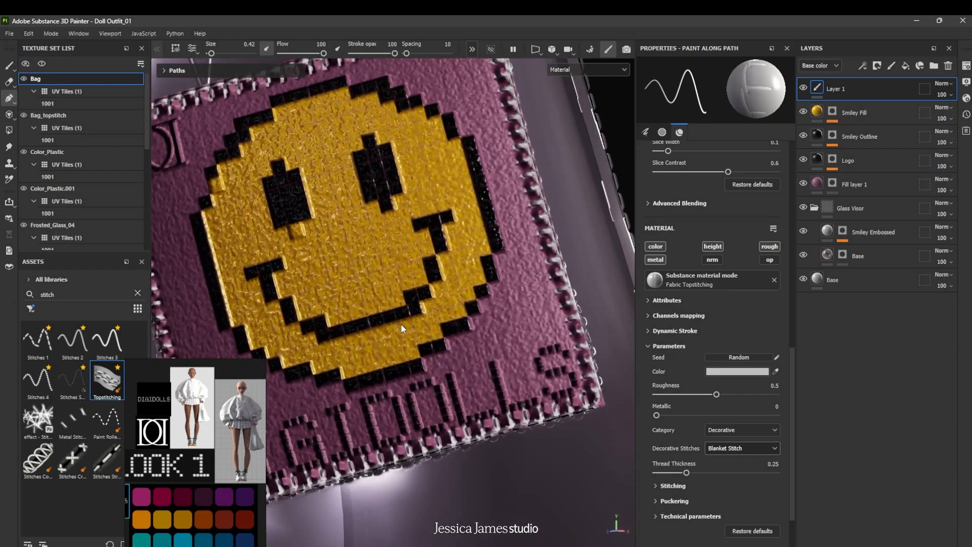
pyautogui.scroll(-2, 341, 330)
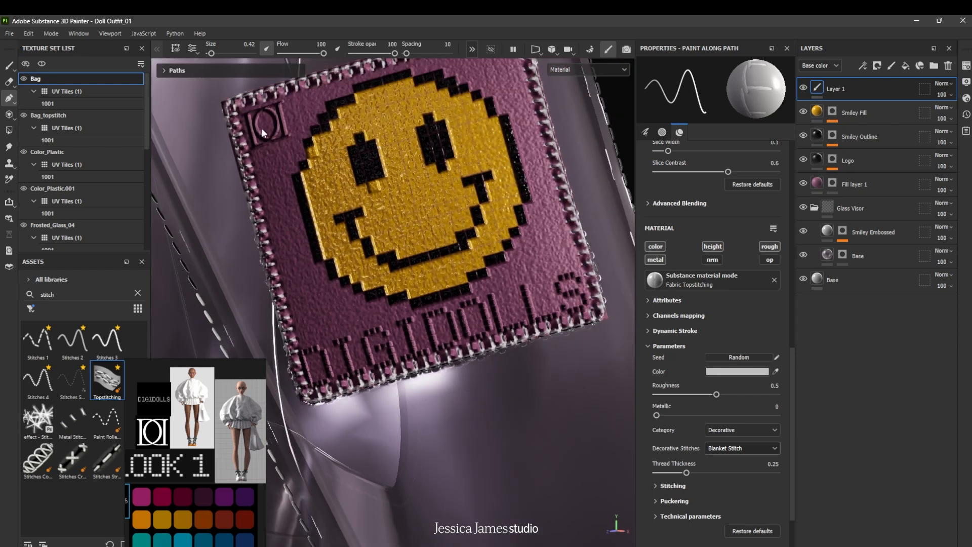
pyautogui.keyDown('alt'); pyautogui.moveTo(358, 234); pyautogui.dragTo(496, 291); pyautogui.keyUp('alt')
pyautogui.scroll(-3, 720, 416)
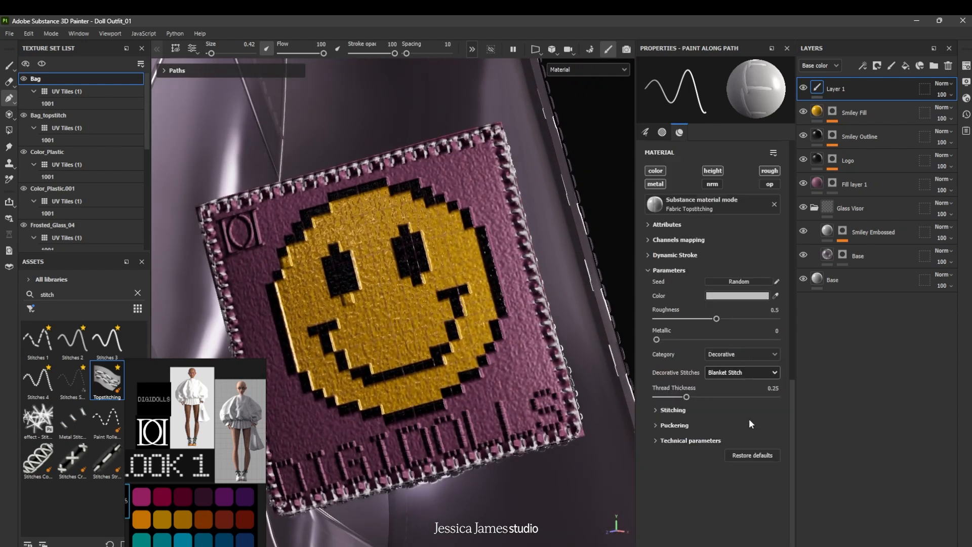
pyautogui.click(658, 409)
pyautogui.scroll(-1, 709, 413)
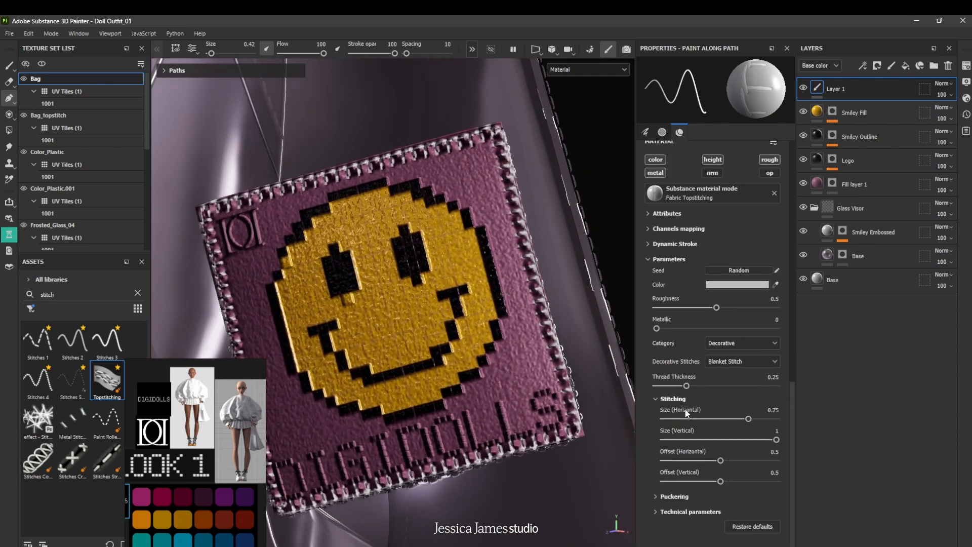
# Set the stitch path's brush size to 0.58
pyautogui.scroll(10, 692, 248)
pyautogui.scroll(10, 680, 233)
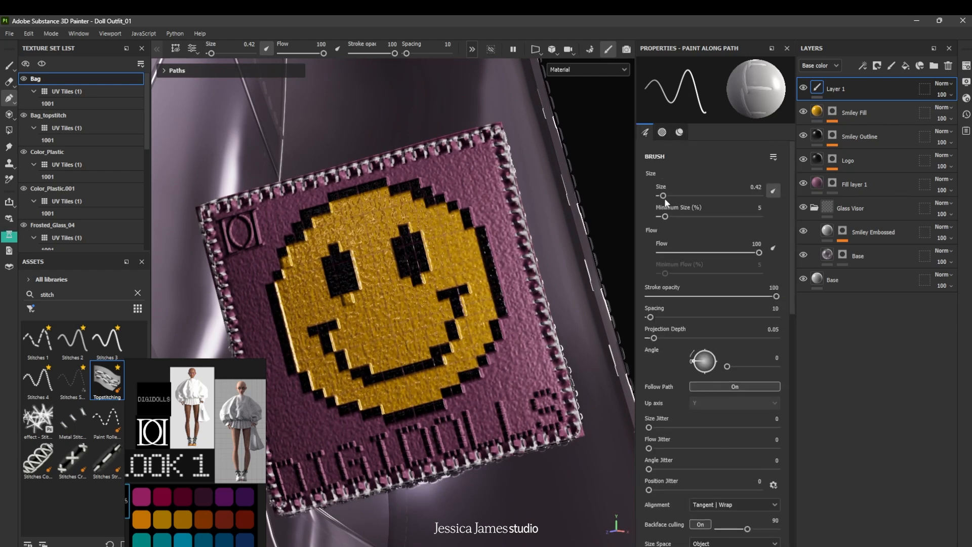
pyautogui.moveTo(664, 197); pyautogui.dragTo(666, 196)
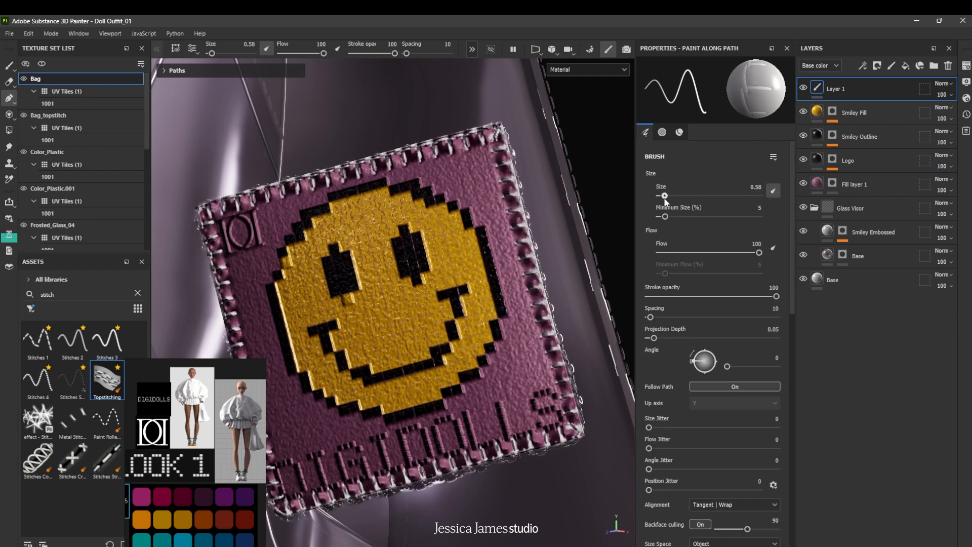
pyautogui.keyDown('alt'); pyautogui.moveTo(521, 387); pyautogui.dragTo(507, 364); pyautogui.keyUp('alt')
pyautogui.scroll(-1, 477, 372)
pyautogui.scroll(2, 509, 346)
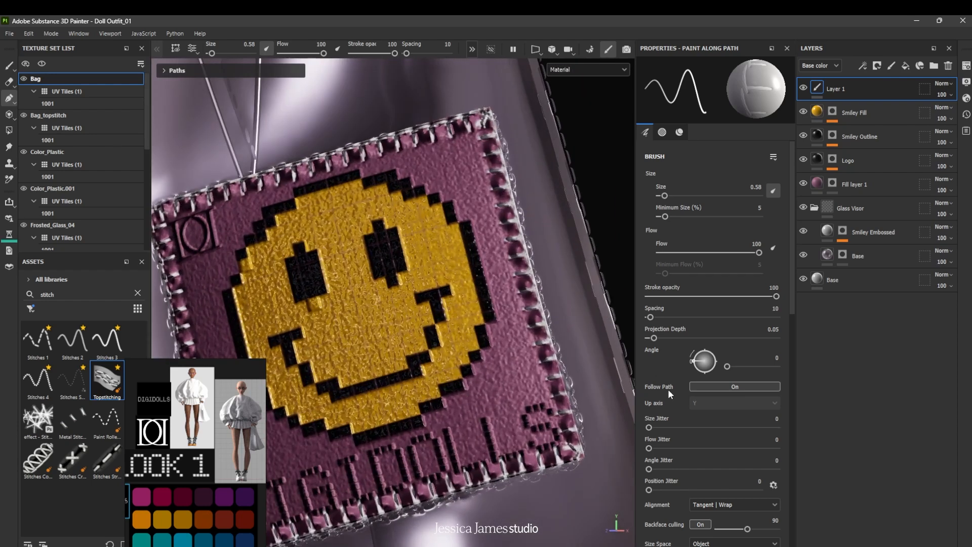
# Save the project and set the topstitching thread color to the yellow sampled from the smiley
pyautogui.scroll(-10, 685, 415)
pyautogui.scroll(-3, 684, 415)
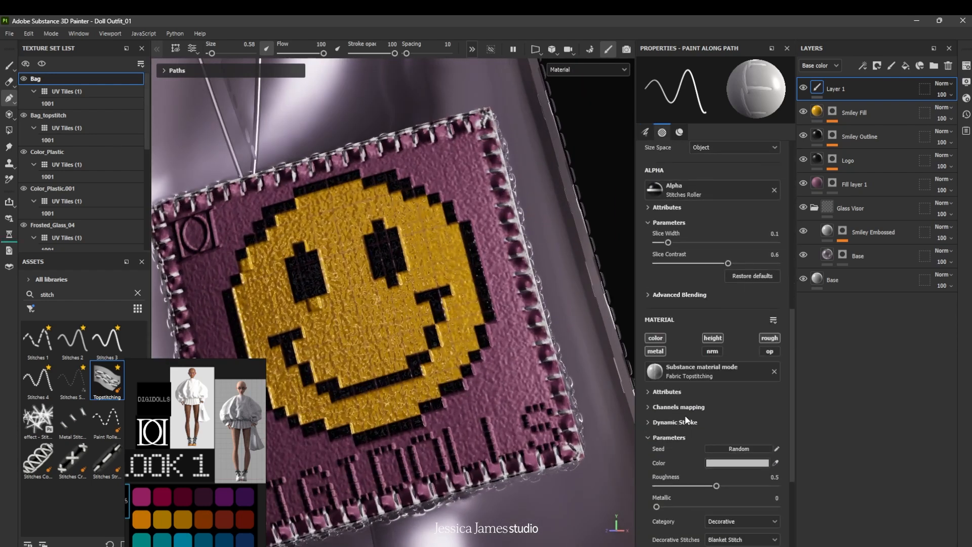
pyautogui.hotkey('ctrl', 's')
pyautogui.click(775, 464)
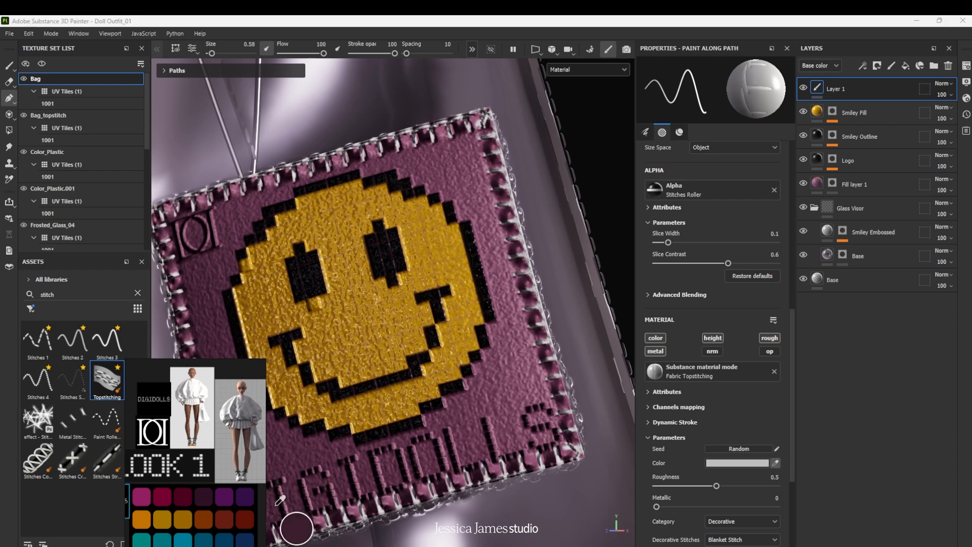
pyautogui.click(329, 327)
pyautogui.scroll(-3, 373, 325)
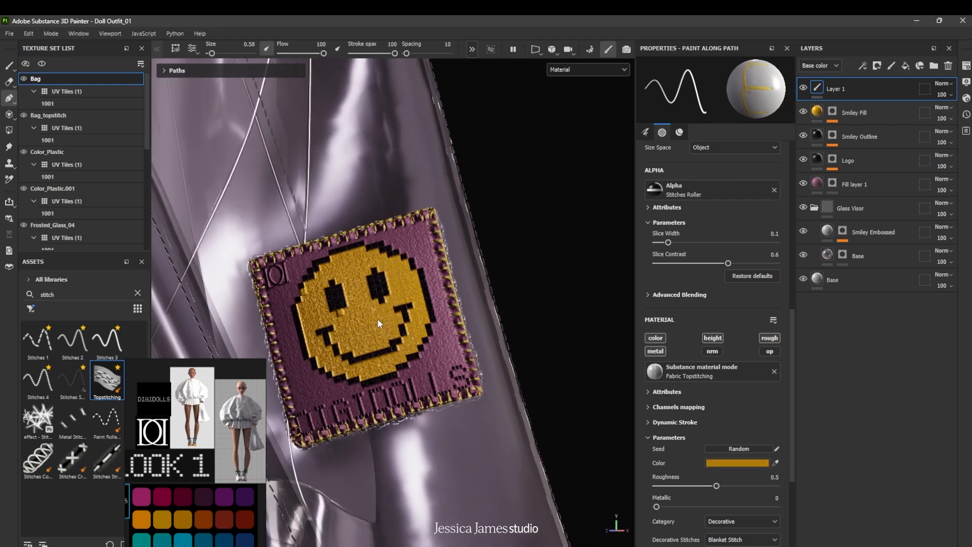
pyautogui.scroll(-10, 377, 318)
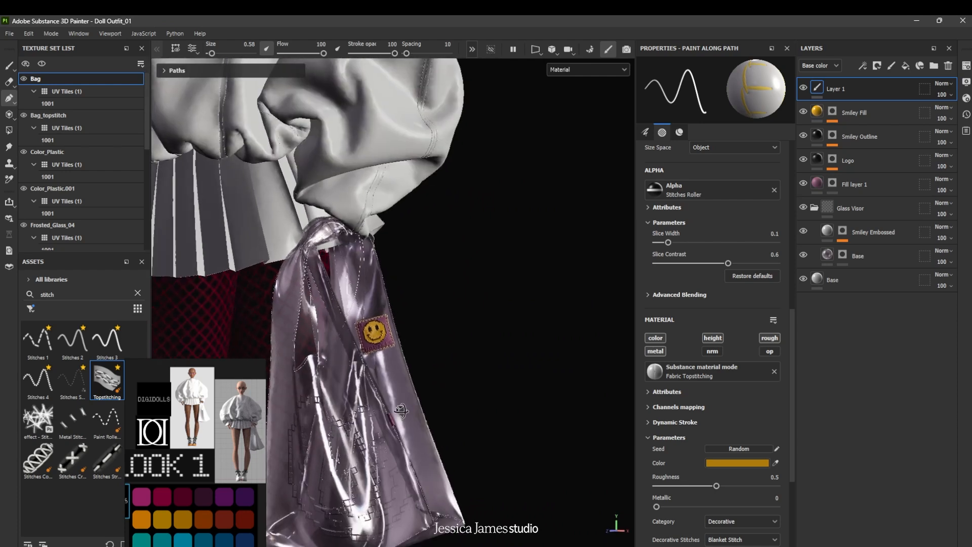
# Hide the Logo layer on the patch
pyautogui.keyDown('alt'); pyautogui.moveTo(402, 411); pyautogui.dragTo(401, 299); pyautogui.keyUp('alt')
pyautogui.scroll(5, 373, 324)
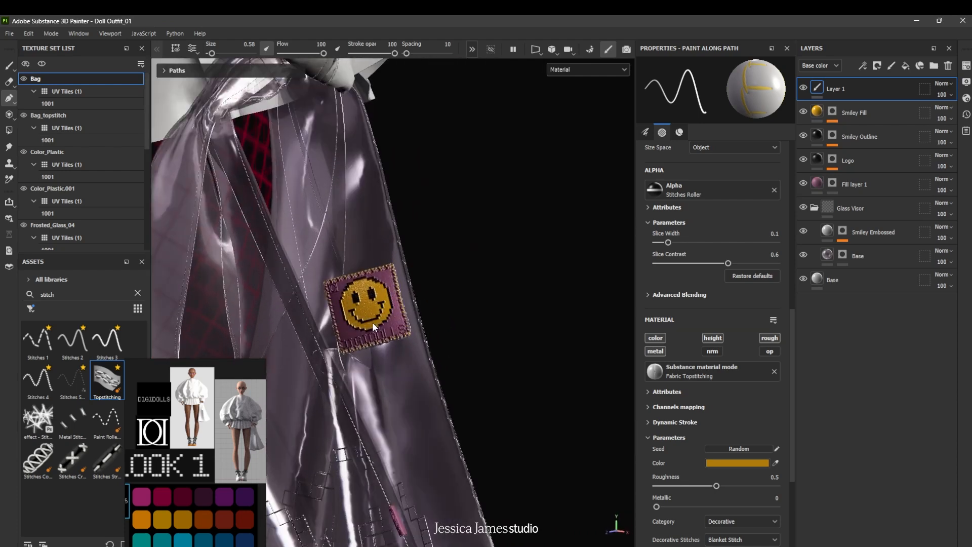
pyautogui.scroll(8, 372, 323)
pyautogui.keyDown('alt'); pyautogui.moveTo(390, 337); pyautogui.dragTo(409, 353); pyautogui.keyUp('alt')
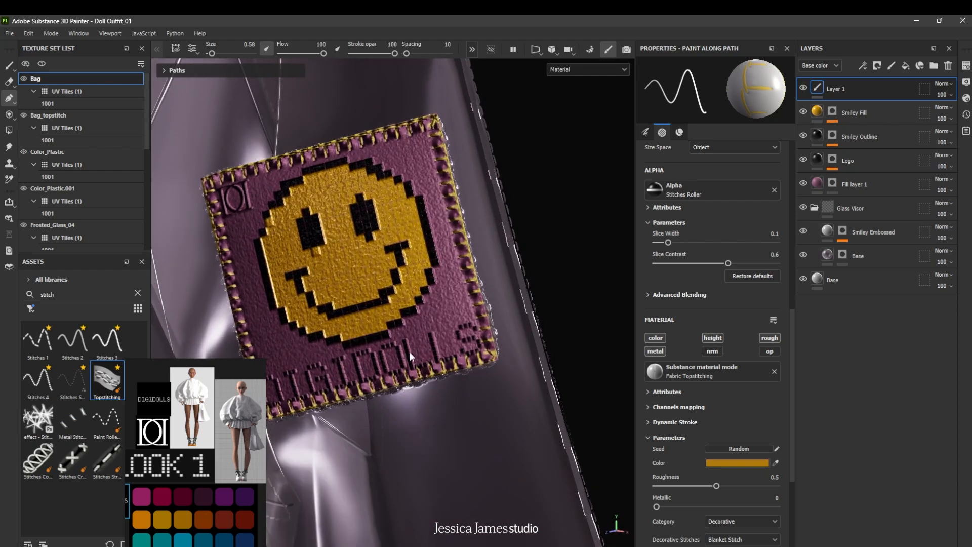
pyautogui.scroll(3, 409, 351)
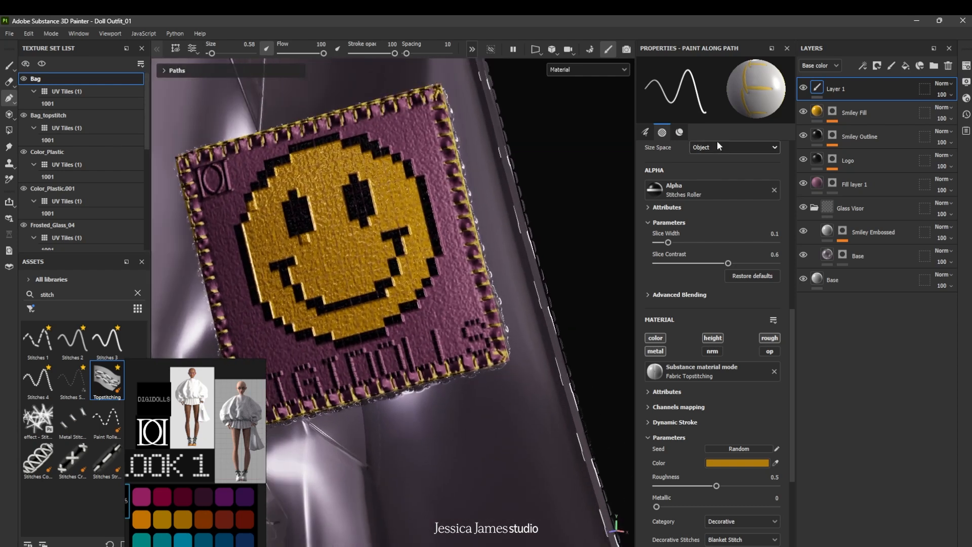
pyautogui.click(803, 160)
pyautogui.moveTo(499, 306)
pyautogui.keyDown('alt'); pyautogui.mouseDown()
pyautogui.moveTo(499, 283)
pyautogui.moveTo(502, 309)
pyautogui.mouseUp(); pyautogui.keyUp('alt')
pyautogui.keyDown('alt'); pyautogui.moveTo(496, 274); pyautogui.dragTo(514, 316, button='middle'); pyautogui.keyUp('alt')
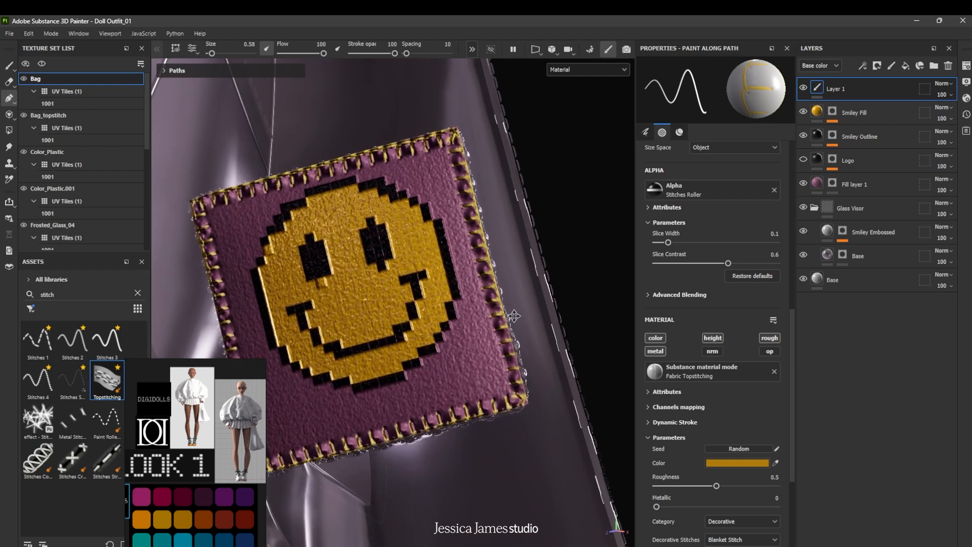
# Set the blanket stitch's thread thickness to 0.11 and its puckering type to Leather
pyautogui.scroll(2, 514, 316)
pyautogui.scroll(-5, 713, 389)
pyautogui.scroll(-1, 713, 390)
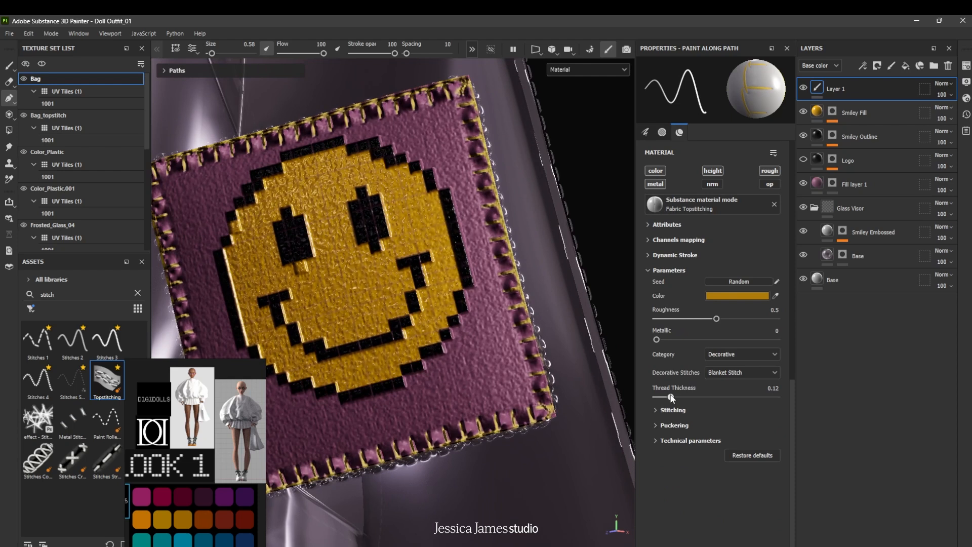
pyautogui.moveTo(666, 398); pyautogui.dragTo(664, 399)
pyautogui.click(658, 425)
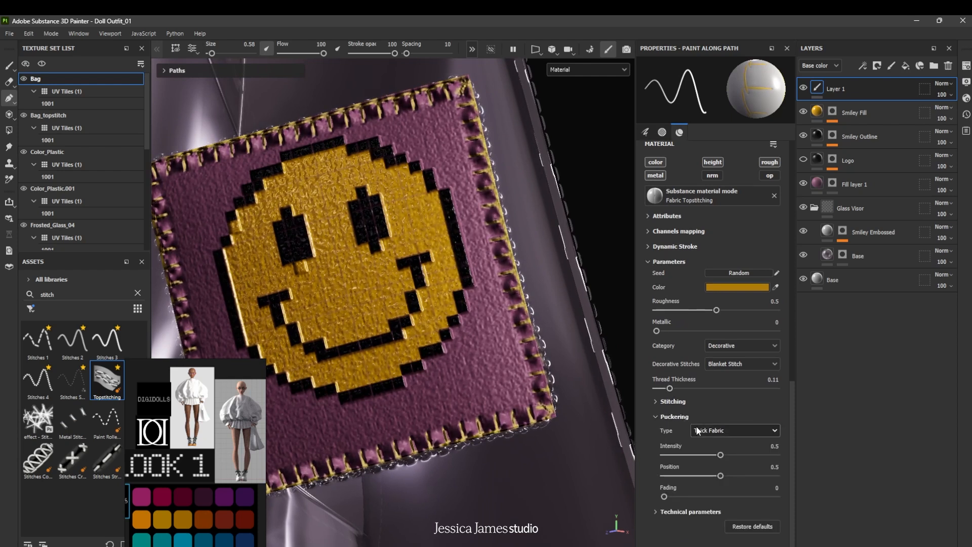
pyautogui.click(723, 434)
pyautogui.click(710, 463)
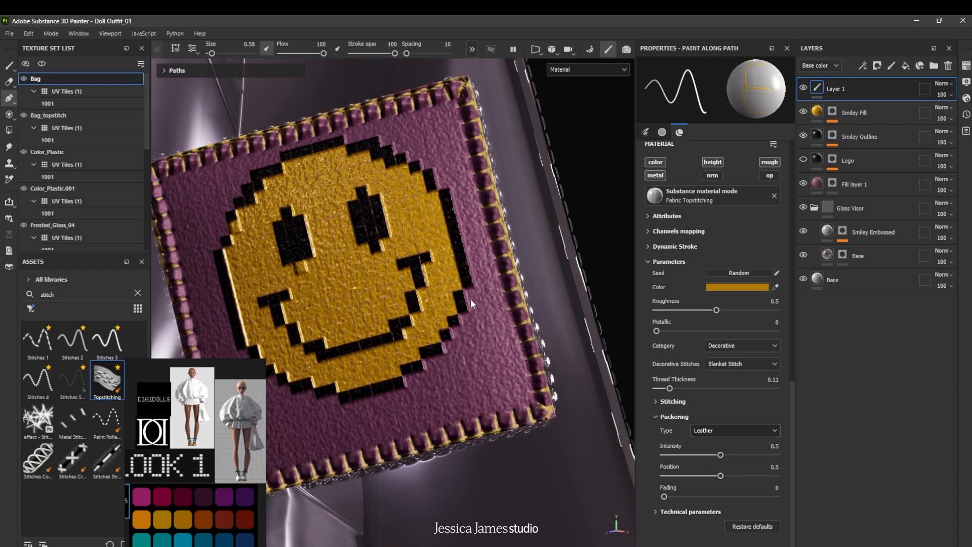
# Set the puckering intensity to 0.29 and the blanket stitch's thread thickness to 0.15
pyautogui.scroll(-2, 470, 299)
pyautogui.moveTo(510, 351)
pyautogui.keyDown('alt'); pyautogui.mouseDown()
pyautogui.moveTo(456, 371)
pyautogui.moveTo(560, 347)
pyautogui.moveTo(416, 349)
pyautogui.moveTo(494, 358)
pyautogui.mouseUp(); pyautogui.keyUp('alt')
pyautogui.scroll(2, 489, 368)
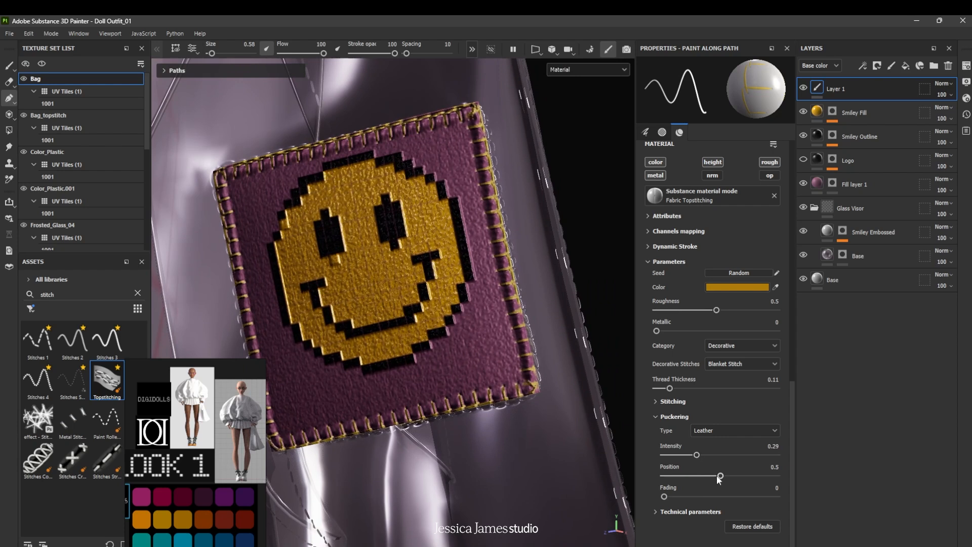
pyautogui.keyDown('alt'); pyautogui.moveTo(478, 404); pyautogui.dragTo(543, 388); pyautogui.keyUp('alt')
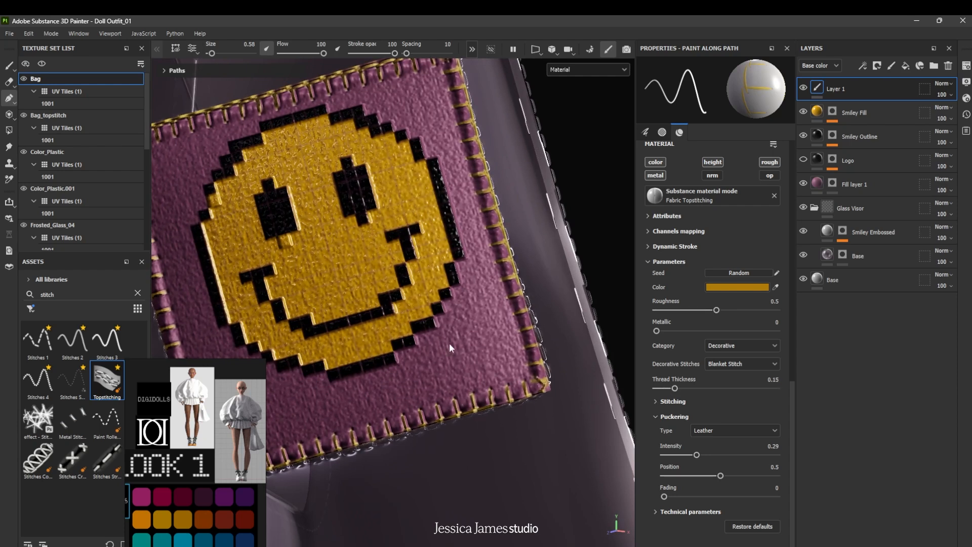
# Examine the patch's stitched border and leather puckering on the bag from different distances and angles
pyautogui.scroll(-3, 328, 288)
pyautogui.keyDown('alt'); pyautogui.moveTo(380, 329); pyautogui.dragTo(408, 353); pyautogui.keyUp('alt')
pyautogui.scroll(-1, 418, 347)
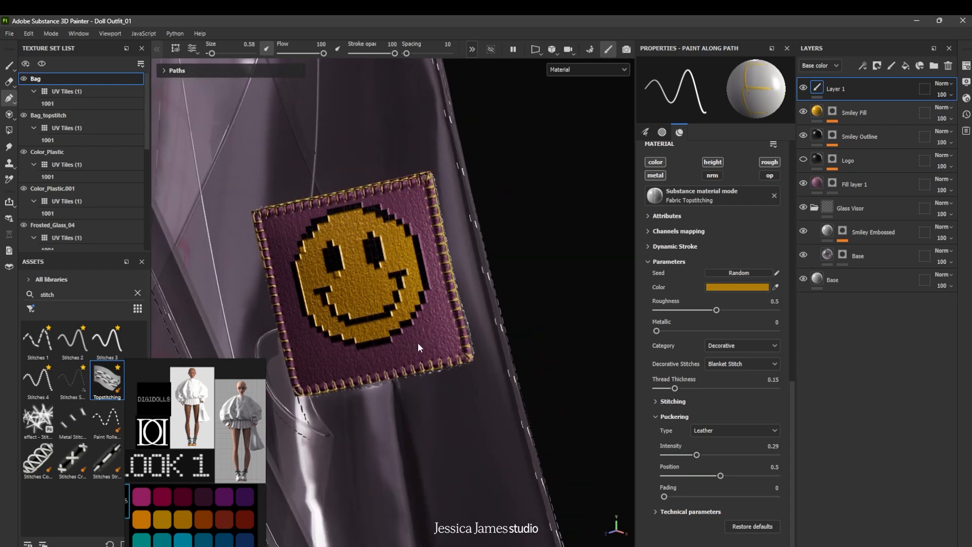
pyautogui.scroll(-2, 418, 348)
pyautogui.keyDown('alt'); pyautogui.moveTo(428, 390); pyautogui.dragTo(408, 336); pyautogui.keyUp('alt')
pyautogui.scroll(5, 404, 339)
pyautogui.keyDown('alt'); pyautogui.moveTo(456, 289); pyautogui.dragTo(472, 356, button='middle'); pyautogui.keyUp('alt')
pyautogui.scroll(2, 646, 369)
# Turn off the metal channel in the Fabric Topstitching material of the stitch path
pyautogui.scroll(4, 659, 368)
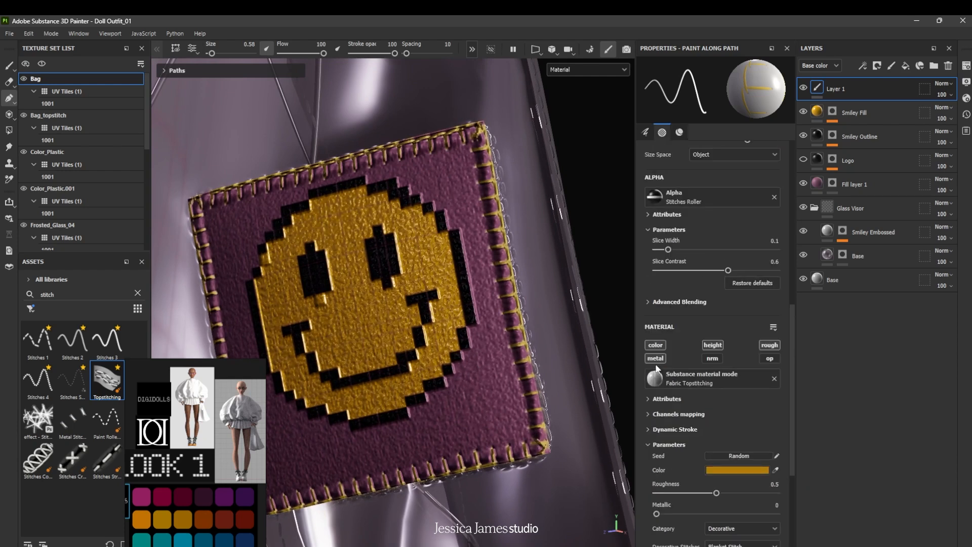
pyautogui.keyDown('alt'); pyautogui.moveTo(480, 332); pyautogui.dragTo(484, 386); pyautogui.keyUp('alt')
pyautogui.scroll(-3, 500, 344)
pyautogui.scroll(-3, 499, 344)
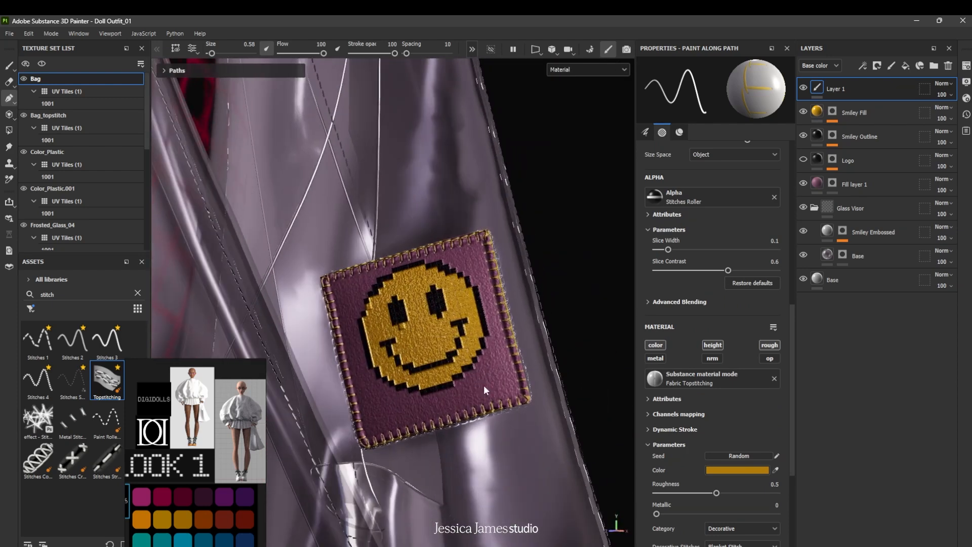
pyautogui.scroll(2, 483, 383)
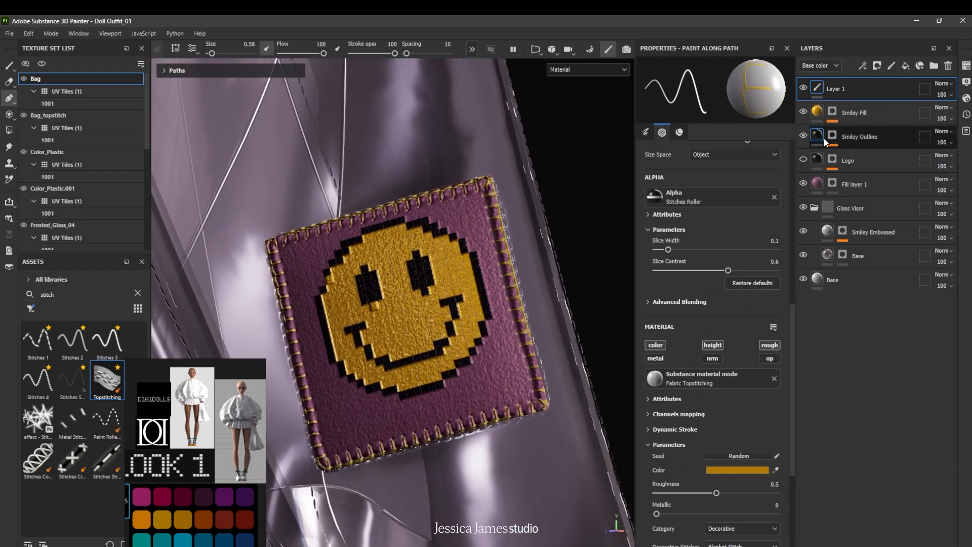
# Show the Logo layer again and add a paint effect to its mask
pyautogui.click(804, 160)
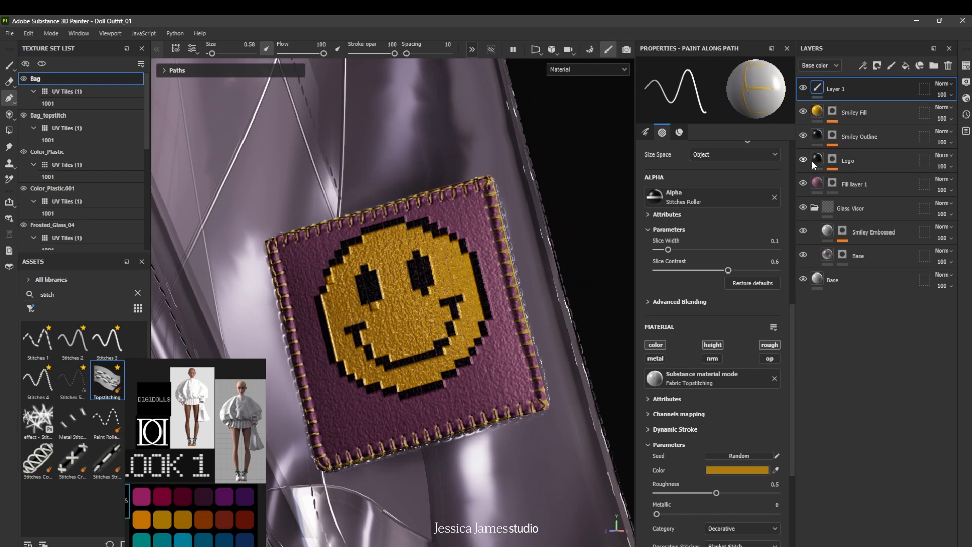
pyautogui.click(819, 160)
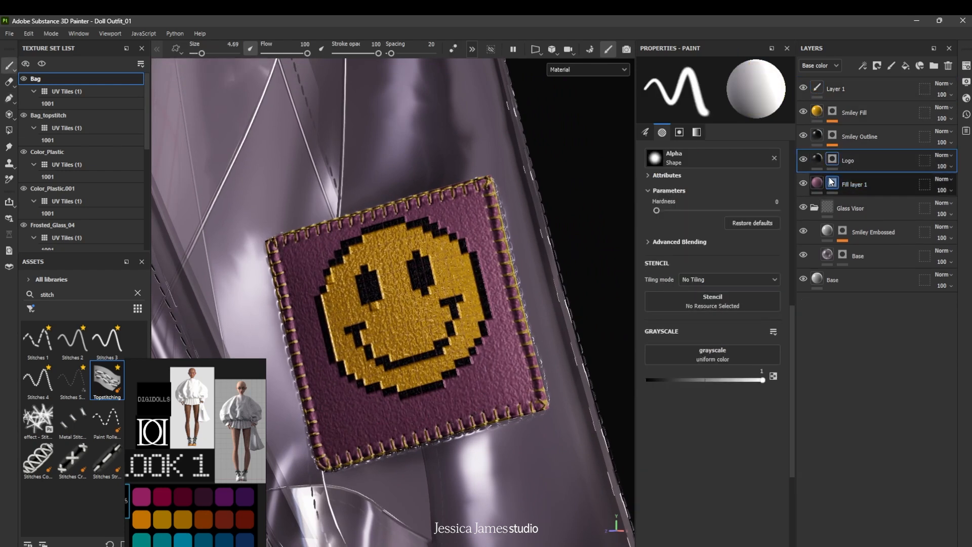
pyautogui.click(835, 159)
pyautogui.click(862, 66)
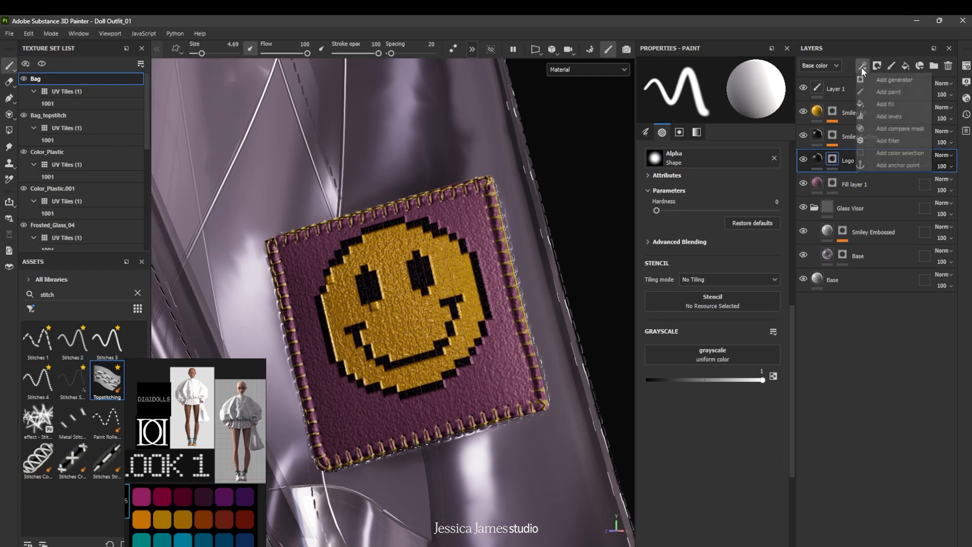
pyautogui.click(877, 95)
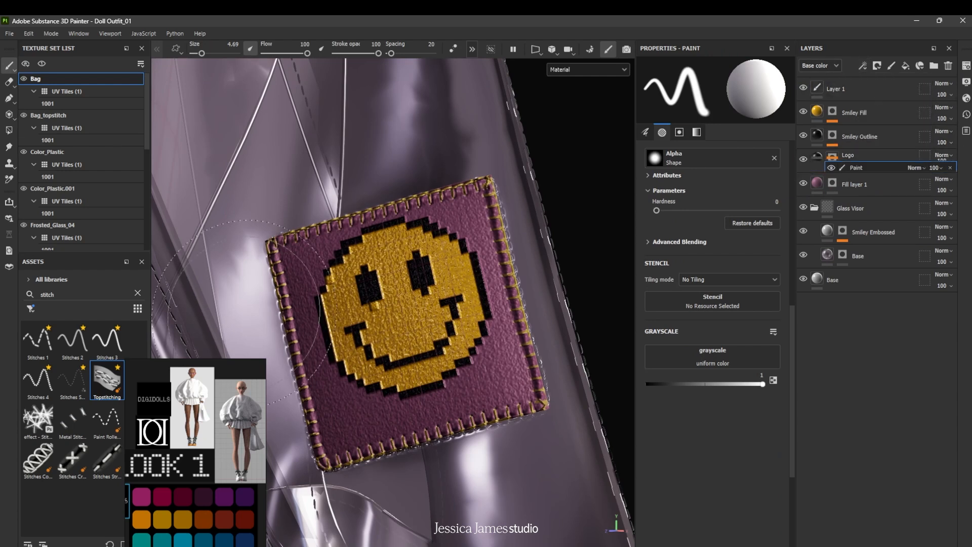
# Limit the assets to the Project library without a search term and load DIGIDOLLS LOGO_Pixel as the brush stencil
pyautogui.click(33, 309)
pyautogui.click(55, 393)
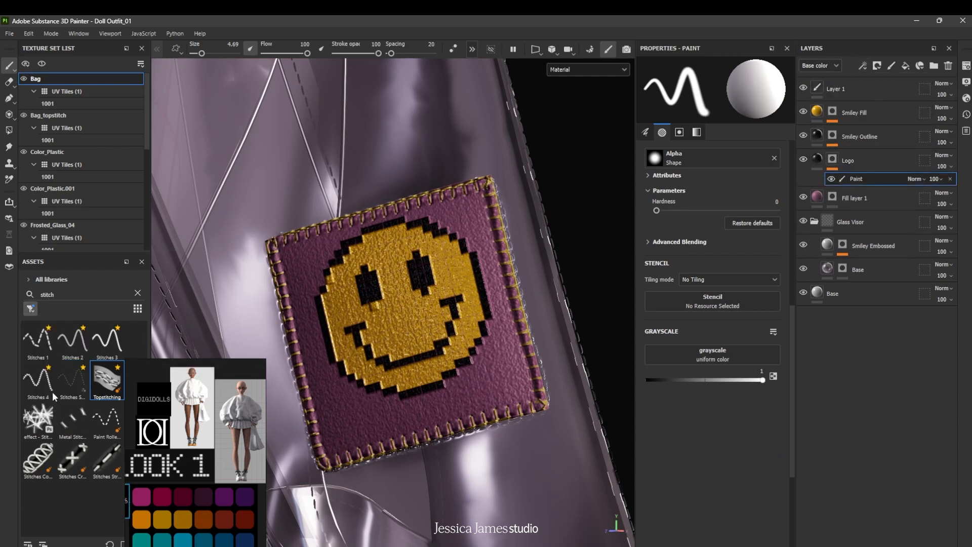
pyautogui.click(28, 281)
pyautogui.click(48, 307)
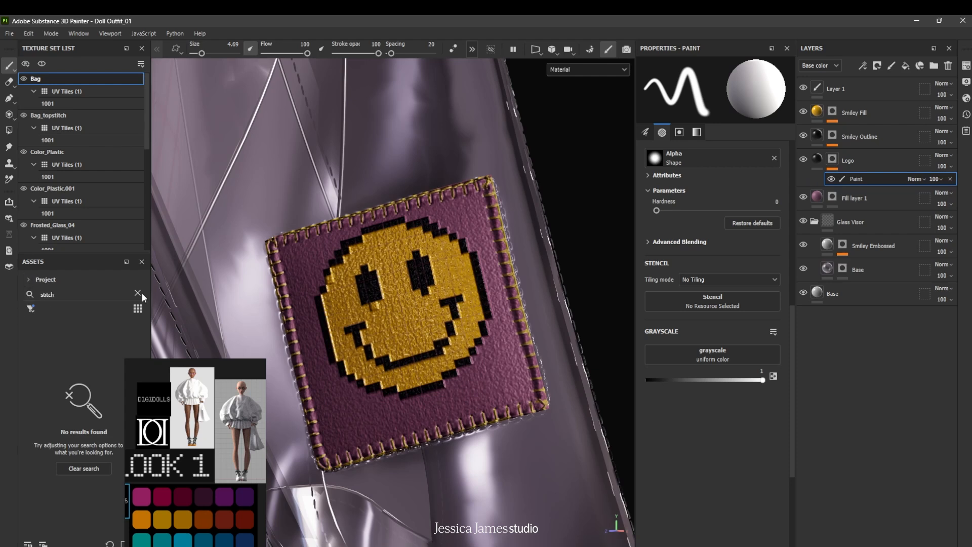
pyautogui.scroll(5, 74, 411)
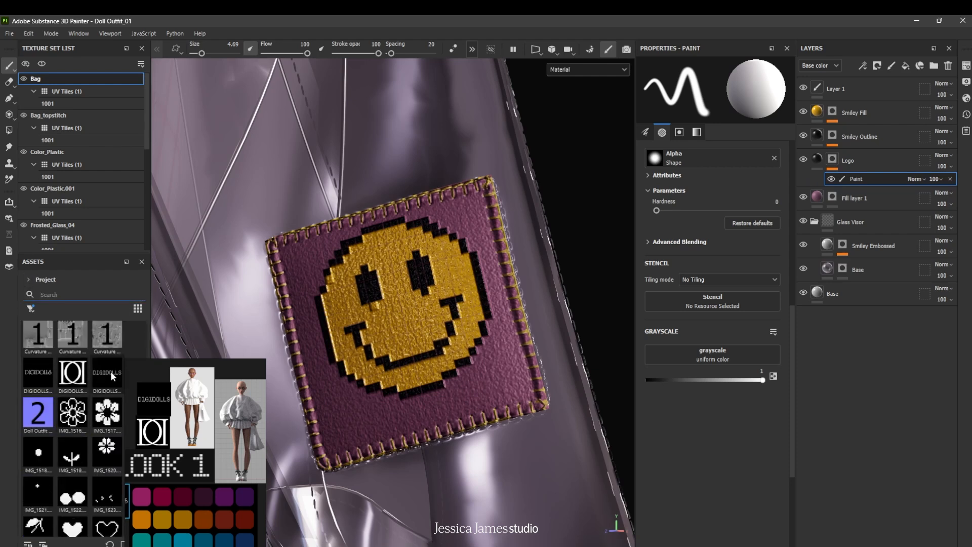
pyautogui.moveTo(113, 375); pyautogui.dragTo(677, 301)
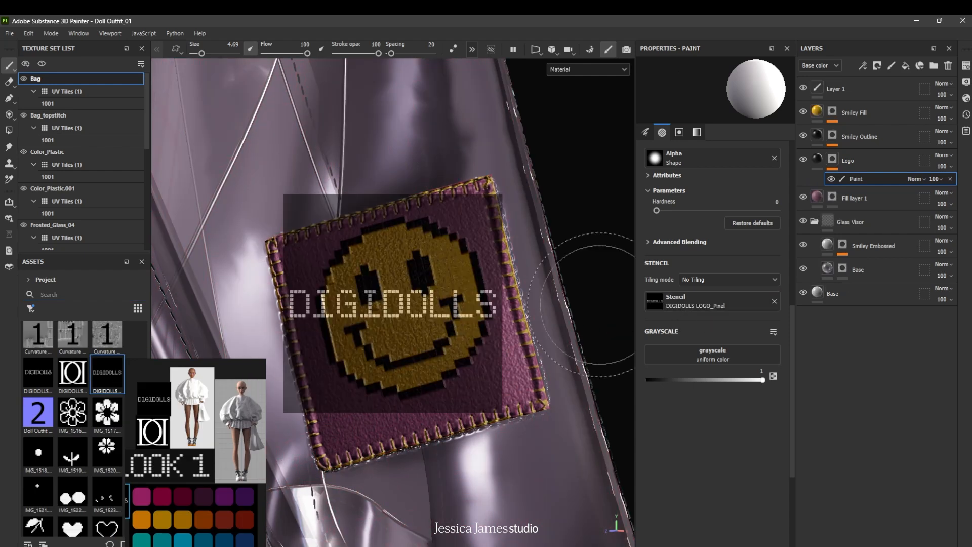
# In the split 3D/2D view, place the DIGIDOLLS stencil below the smiley and paint the lettering into the Logo mask
pyautogui.click(537, 55)
pyautogui.click(563, 66)
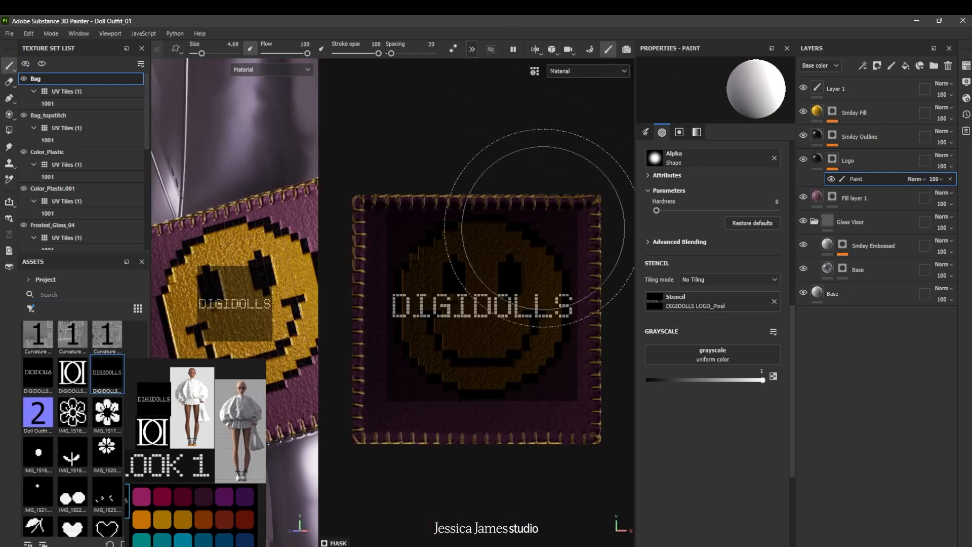
pyautogui.press('s')
pyautogui.moveTo(536, 260); pyautogui.dragTo(537, 367)
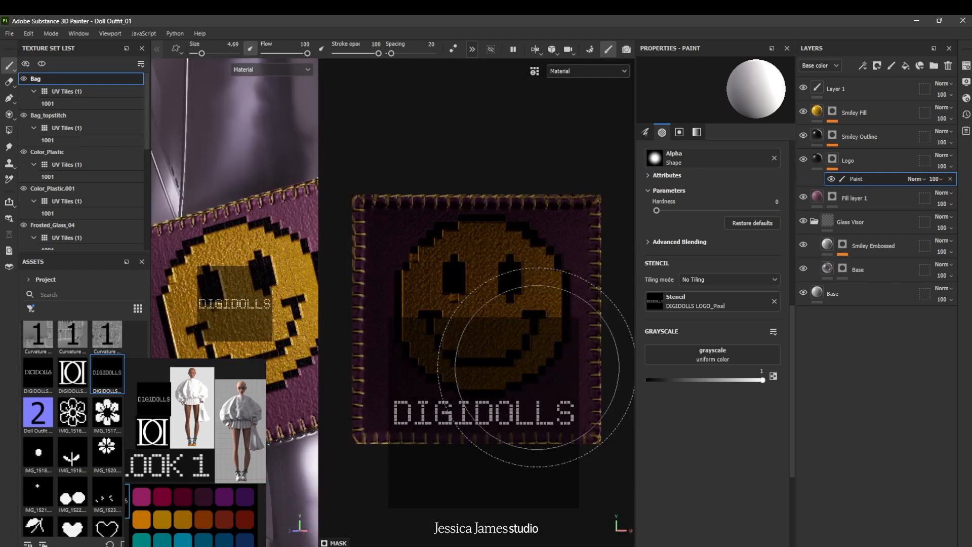
pyautogui.moveTo(551, 412)
pyautogui.mouseDown()
pyautogui.moveTo(442, 388)
pyautogui.moveTo(479, 407)
pyautogui.moveTo(444, 406)
pyautogui.moveTo(417, 363)
pyautogui.moveTo(434, 391)
pyautogui.moveTo(499, 385)
pyautogui.moveTo(430, 392)
pyautogui.moveTo(423, 446)
pyautogui.moveTo(455, 424)
pyautogui.moveTo(500, 456)
pyautogui.moveTo(533, 417)
pyautogui.moveTo(461, 486)
pyautogui.moveTo(479, 413)
pyautogui.moveTo(476, 433)
pyautogui.moveTo(437, 413)
pyautogui.moveTo(475, 422)
pyautogui.moveTo(472, 408)
pyautogui.mouseUp()
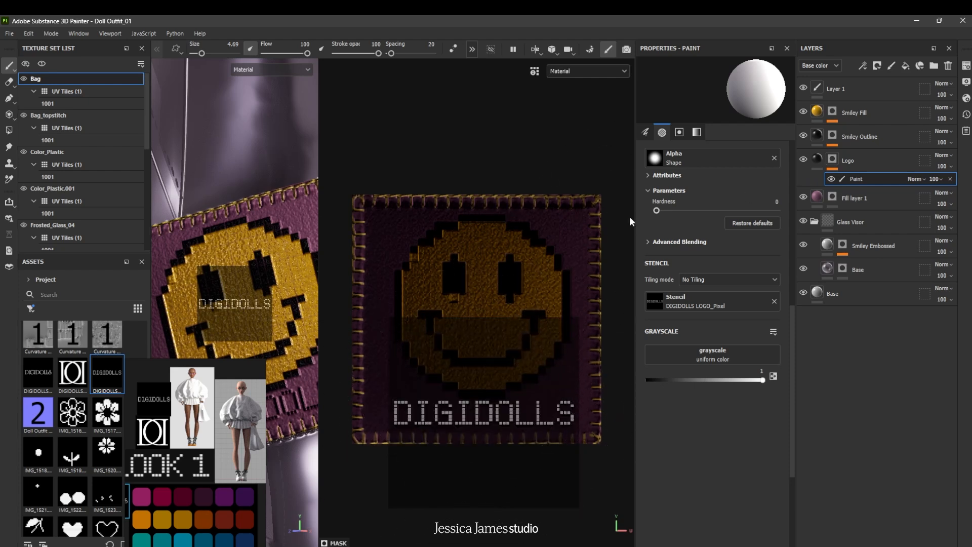
# Load DIGIDOLLS LOGO_bw as the stencil, shrink it, and paint the monogram in the patch's upper-left corner
pyautogui.moveTo(83, 375); pyautogui.dragTo(671, 303)
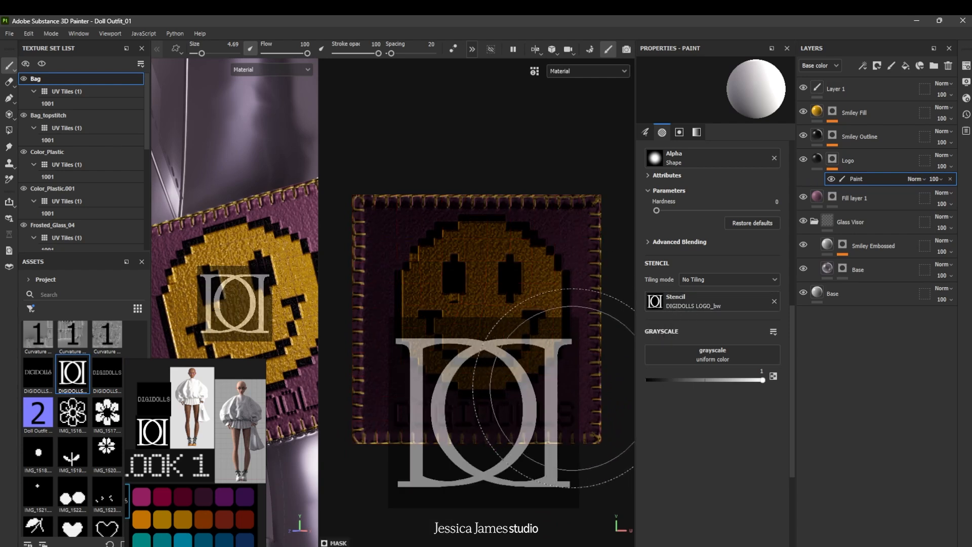
pyautogui.press('s')
pyautogui.moveTo(499, 403); pyautogui.dragTo(493, 314, button='right')
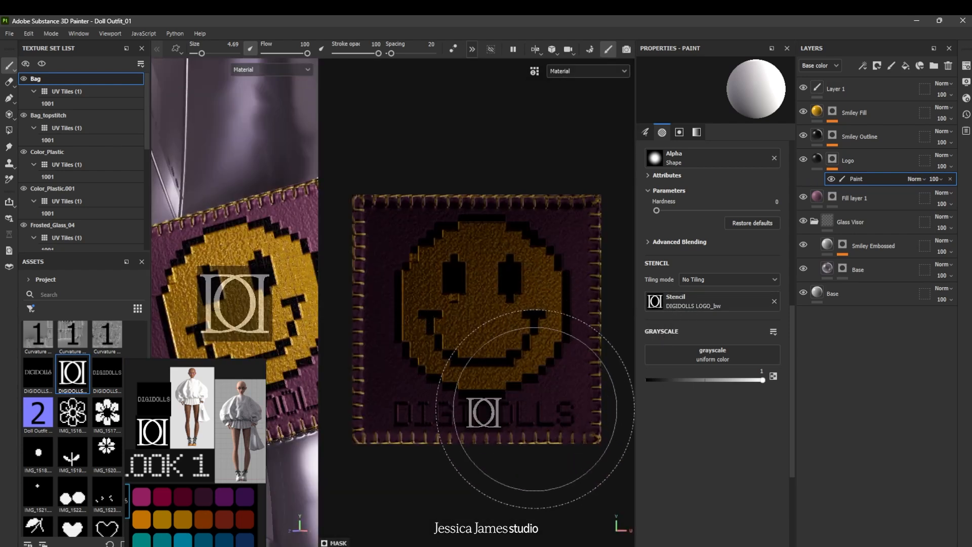
pyautogui.press('s')
pyautogui.moveTo(535, 409); pyautogui.dragTo(439, 225)
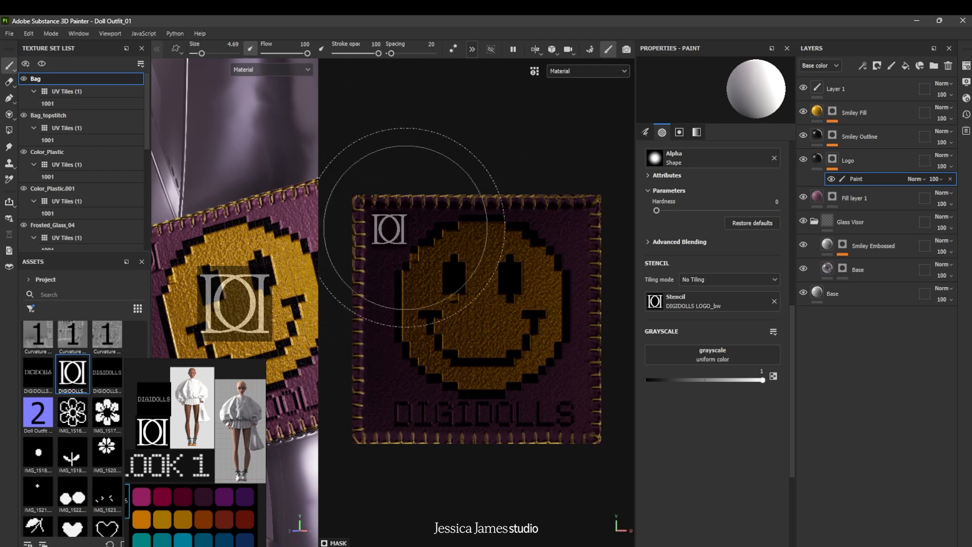
# Remove the stencil from the brush and return to the 3D-only view of the patch
pyautogui.click(775, 302)
pyautogui.click(534, 49)
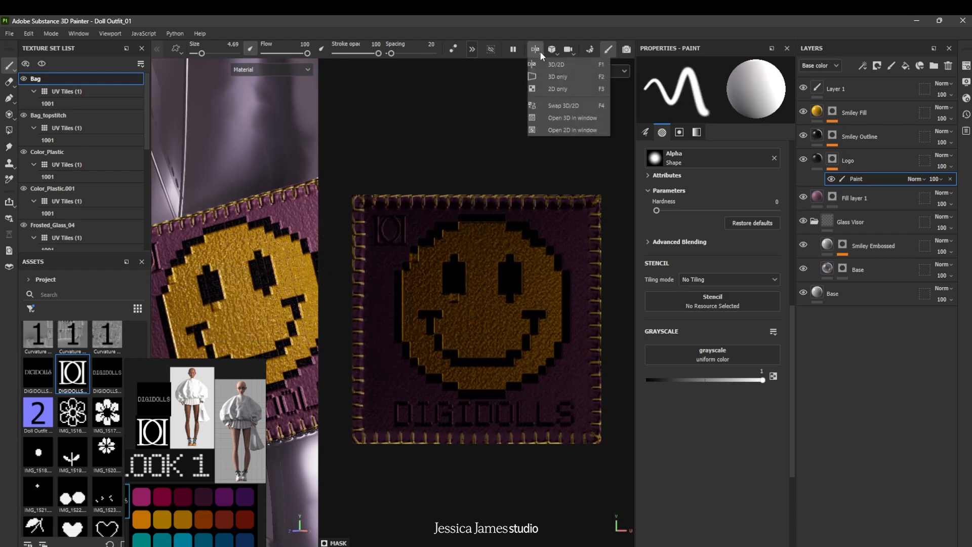
pyautogui.click(556, 78)
pyautogui.keyDown('alt'); pyautogui.moveTo(502, 233); pyautogui.dragTo(547, 329); pyautogui.keyUp('alt')
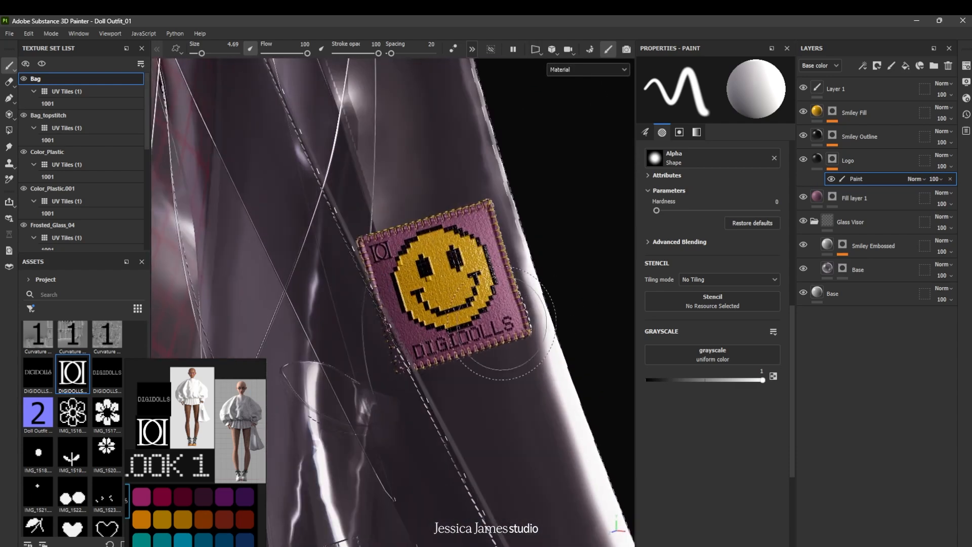
# Select the paint effect in the Smiley Outline mask and set the brush size to 0.13
pyautogui.scroll(6, 463, 317)
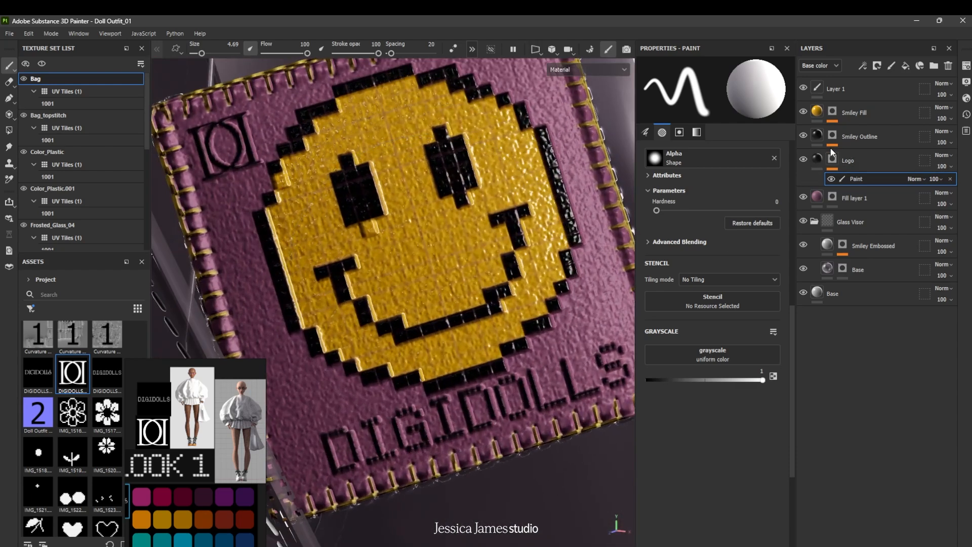
pyautogui.click(832, 138)
pyautogui.click(857, 156)
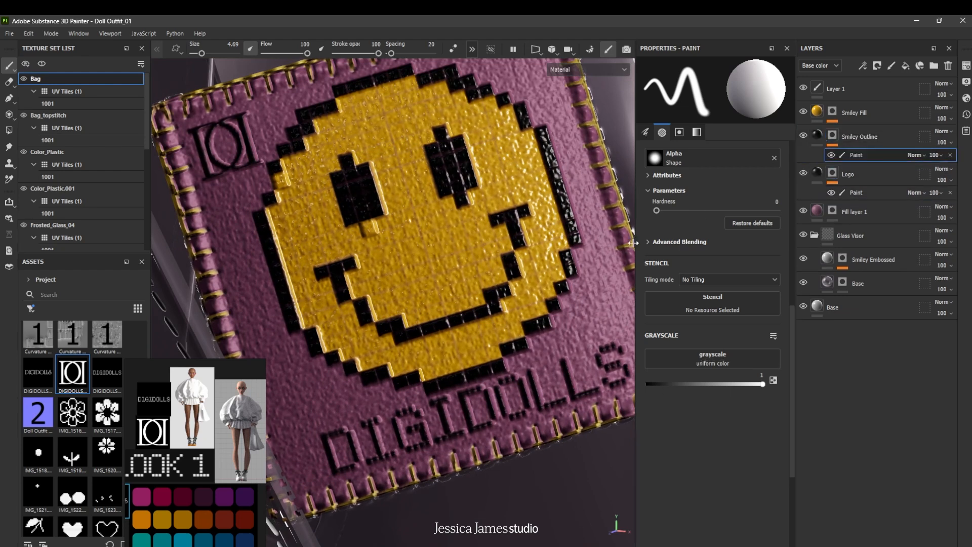
pyautogui.keyDown('ctrl'); pyautogui.moveTo(546, 224); pyautogui.dragTo(395, 224, button='right'); pyautogui.keyUp('ctrl')
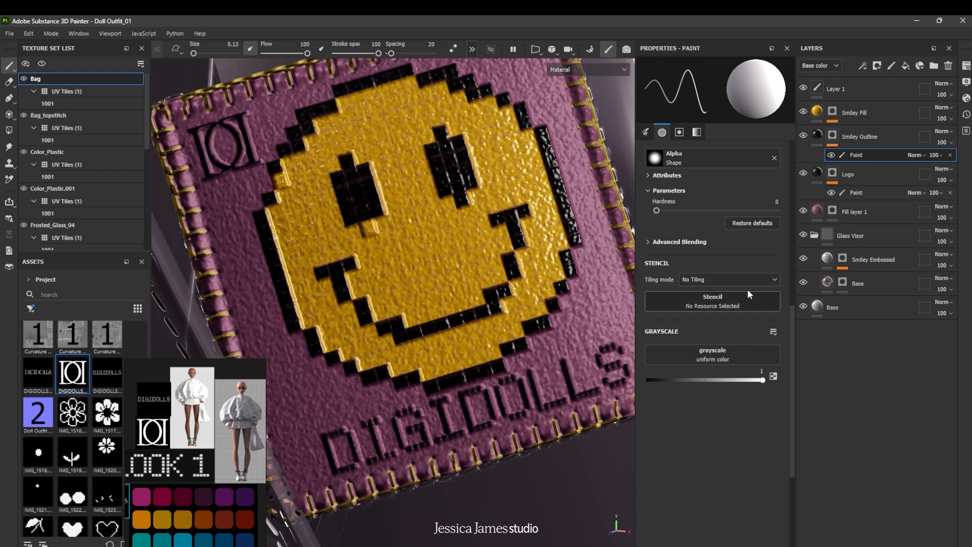
pyautogui.scroll(5, 361, 221)
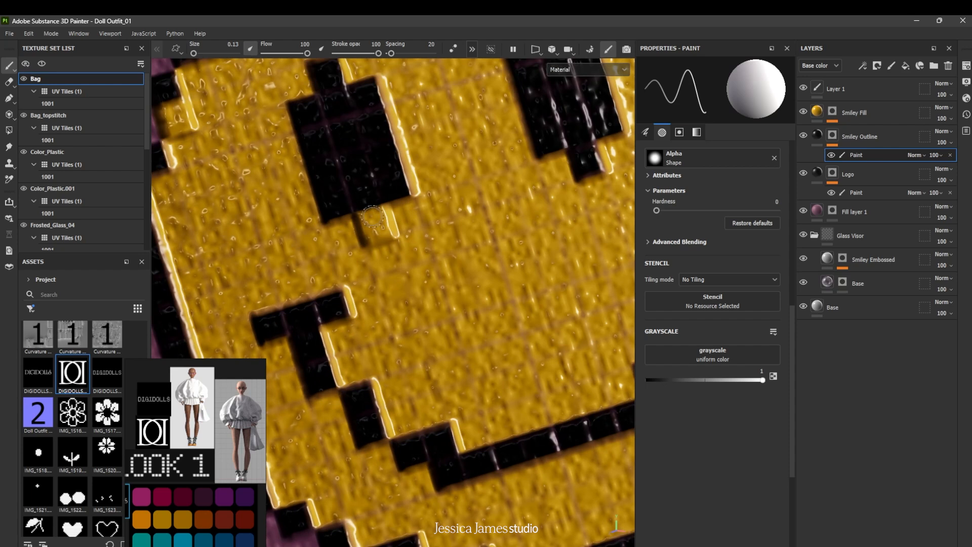
# Add a second paint effect to the Smiley Outline mask for touching up beneath the smiley's eye
pyautogui.scroll(-5, 373, 216)
pyautogui.click(864, 68)
pyautogui.click(888, 91)
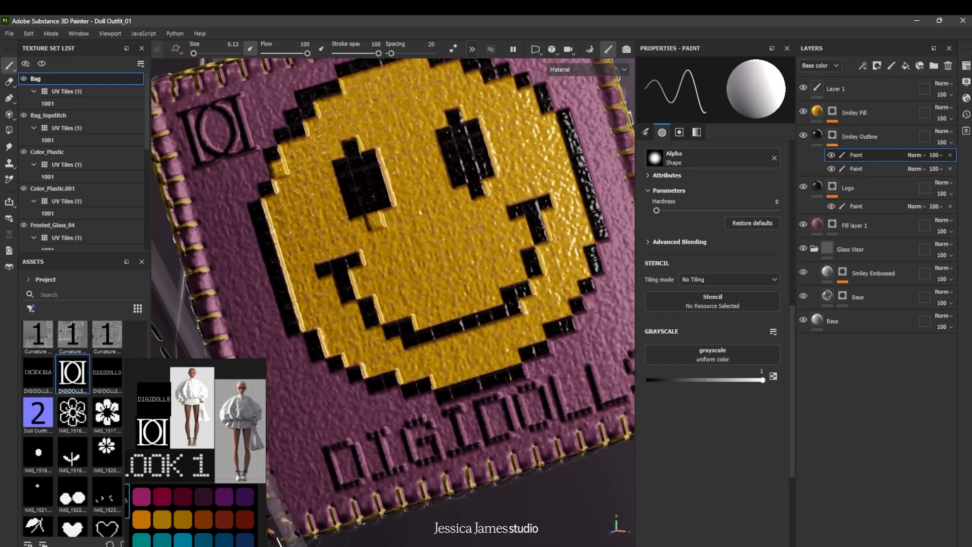
pyautogui.scroll(5, 323, 228)
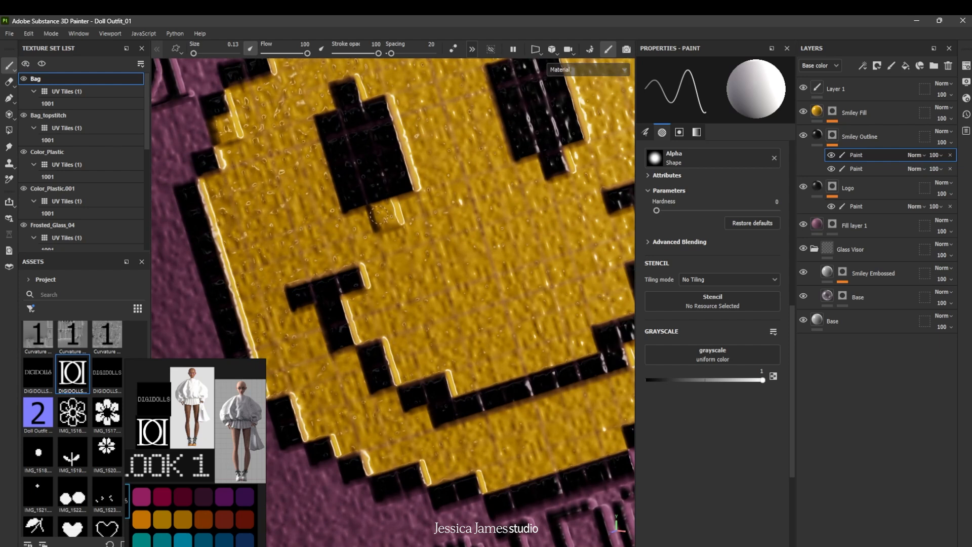
# In the Smiley Fill mask's paint effect, paint black over the stray yellow pixel beneath the smiley's left eye
pyautogui.click(818, 112)
pyautogui.click(834, 114)
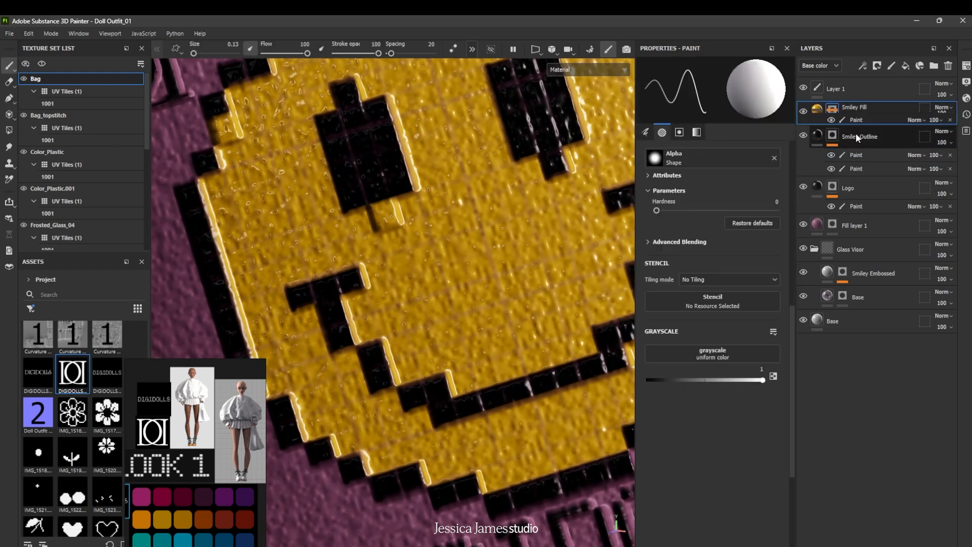
pyautogui.click(861, 132)
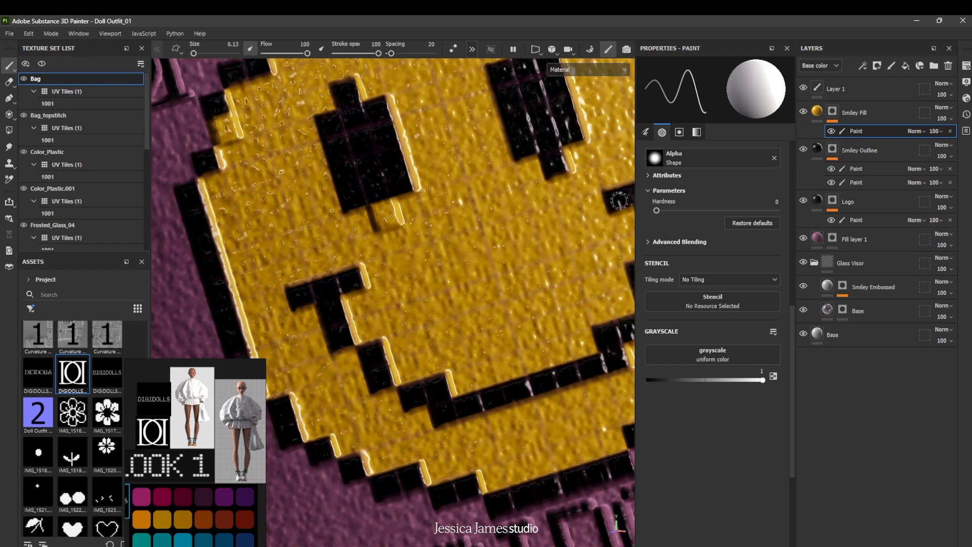
pyautogui.press('x')
pyautogui.scroll(2, 401, 197)
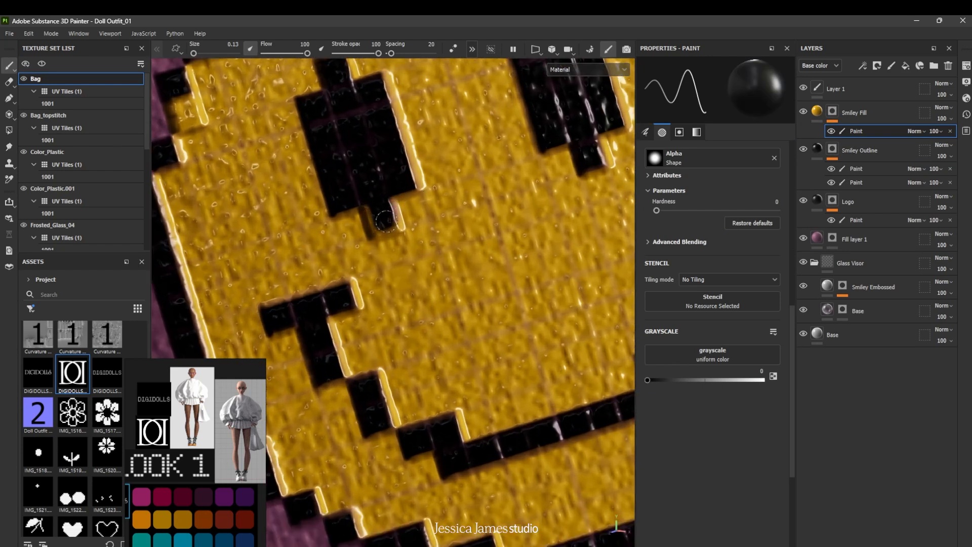
# Examine the patch on the whole bag and the small folded fabric tab on the seam below it
pyautogui.scroll(-6, 428, 236)
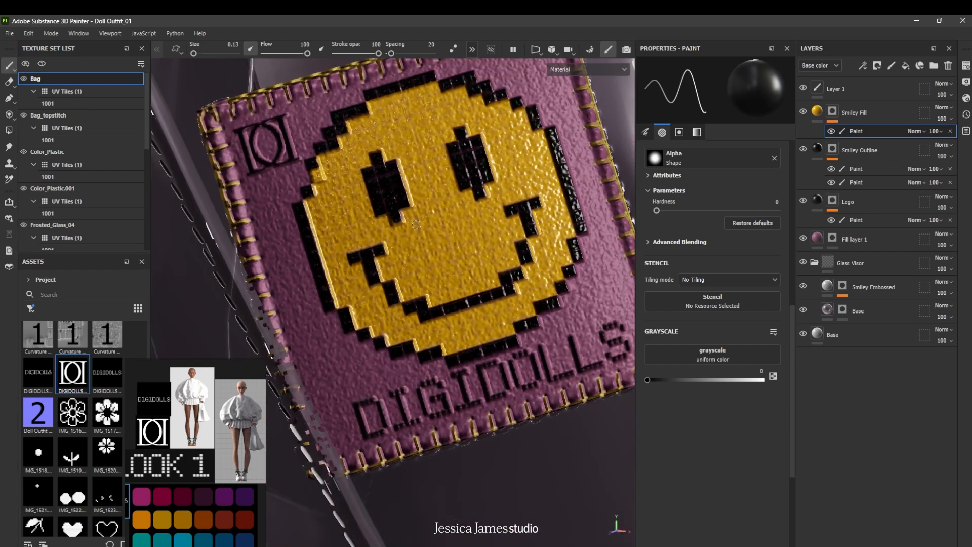
pyautogui.scroll(-6, 434, 353)
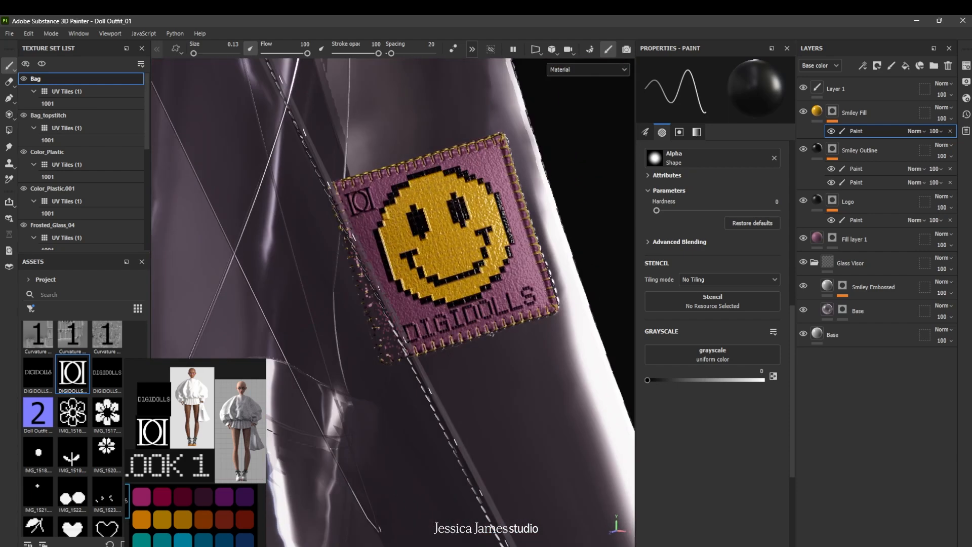
pyautogui.moveTo(456, 354)
pyautogui.keyDown('alt'); pyautogui.mouseDown()
pyautogui.moveTo(485, 353)
pyautogui.moveTo(469, 342)
pyautogui.mouseUp(); pyautogui.keyUp('alt')
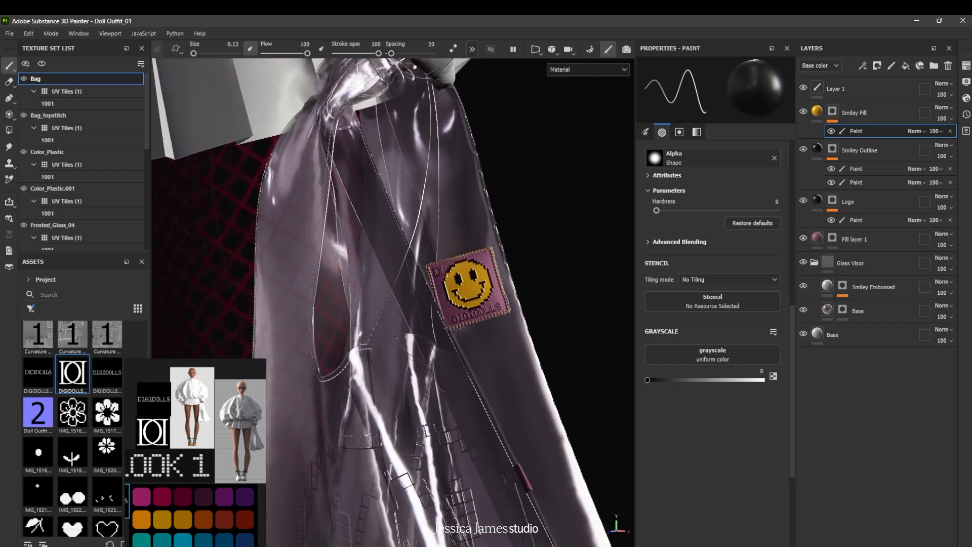
pyautogui.scroll(2, 484, 355)
pyautogui.scroll(-3, 497, 325)
pyautogui.scroll(-4, 489, 325)
pyautogui.keyDown('alt'); pyautogui.moveTo(489, 350); pyautogui.dragTo(441, 218, button='middle'); pyautogui.keyUp('alt')
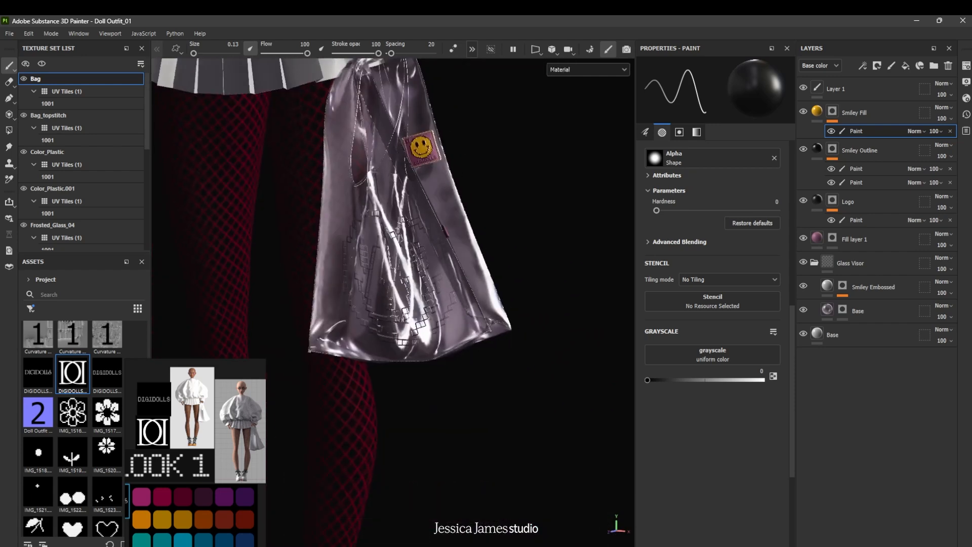
pyautogui.scroll(5, 446, 222)
pyautogui.keyDown('alt'); pyautogui.moveTo(446, 223); pyautogui.dragTo(510, 212); pyautogui.keyUp('alt')
pyautogui.keyDown('alt'); pyautogui.moveTo(511, 213); pyautogui.dragTo(430, 354, button='middle'); pyautogui.keyUp('alt')
pyautogui.scroll(2, 430, 354)
pyautogui.scroll(3, 430, 354)
pyautogui.keyDown('alt'); pyautogui.moveTo(430, 354); pyautogui.dragTo(540, 370); pyautogui.keyUp('alt')
pyautogui.keyDown('alt'); pyautogui.moveTo(541, 370); pyautogui.dragTo(450, 300, button='middle'); pyautogui.keyUp('alt')
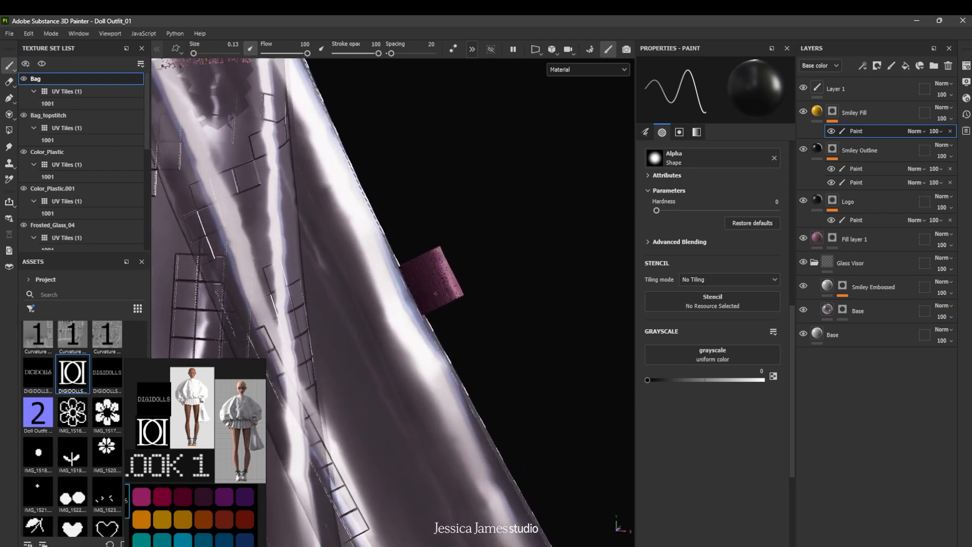
pyautogui.scroll(5, 450, 301)
pyautogui.keyDown('alt'); pyautogui.moveTo(445, 280); pyautogui.dragTo(433, 241); pyautogui.keyUp('alt')
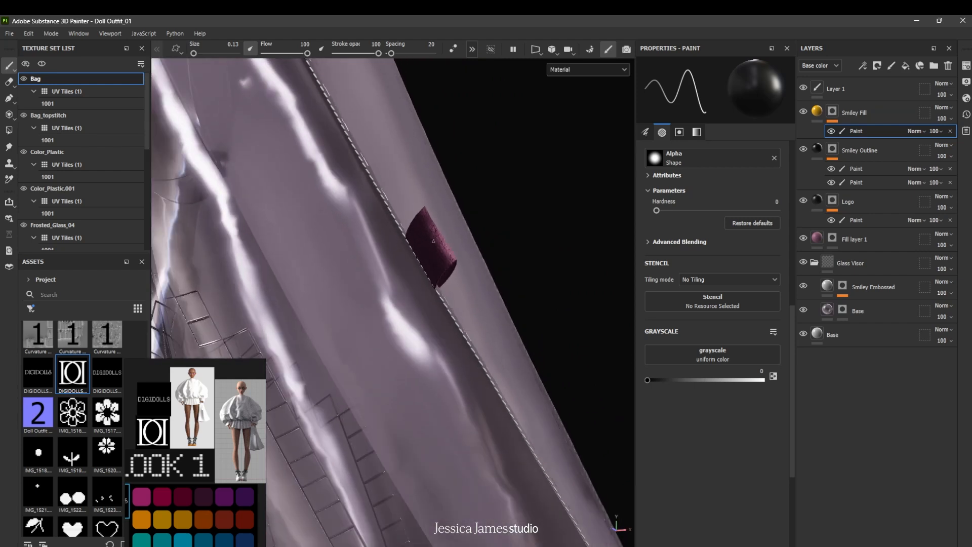
pyautogui.keyDown('alt'); pyautogui.moveTo(434, 241); pyautogui.dragTo(418, 407, button='middle'); pyautogui.keyUp('alt')
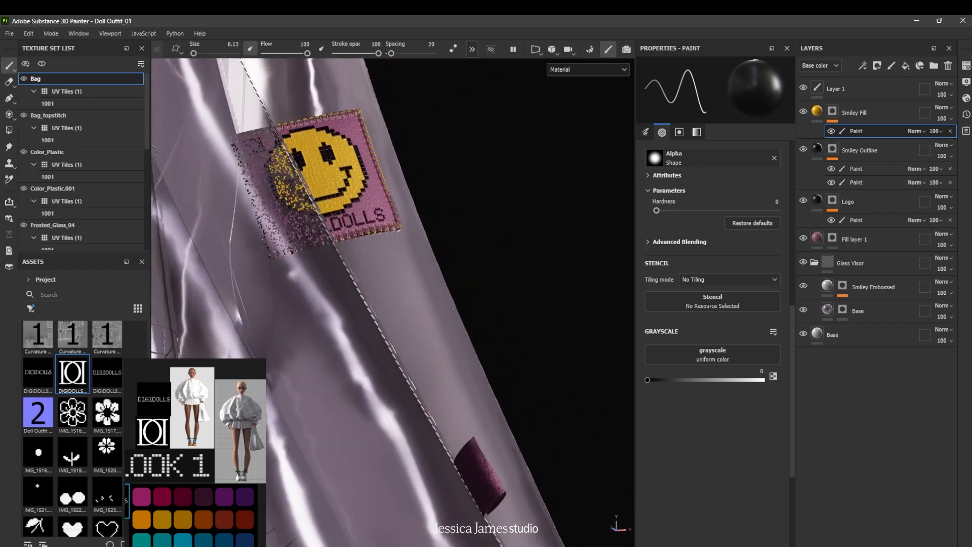
# Turn off the opacity channel of Fill layer 1, the purple Fabric Nylon material on the patch and tab
pyautogui.click(820, 240)
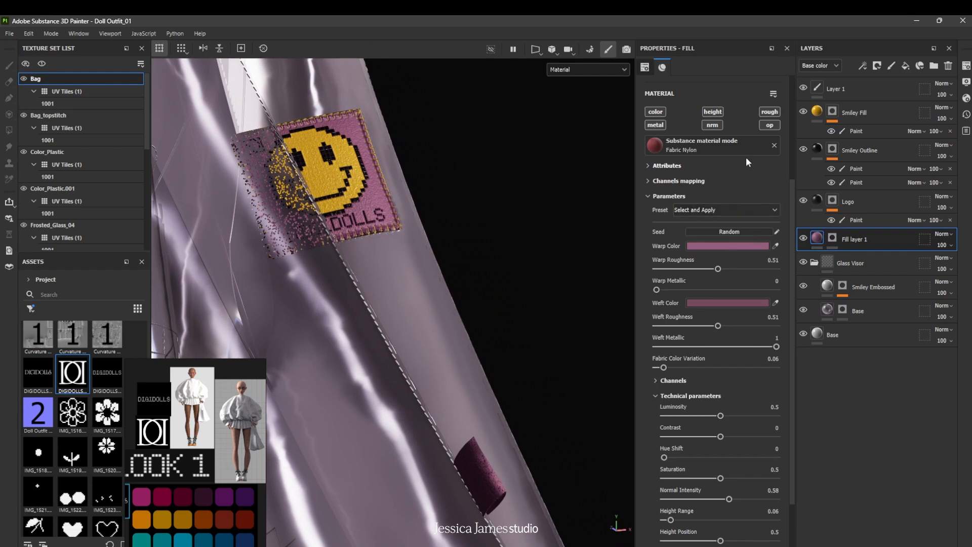
pyautogui.click(774, 125)
pyautogui.keyDown('alt'); pyautogui.moveTo(535, 408); pyautogui.dragTo(493, 219, button='middle'); pyautogui.keyUp('alt')
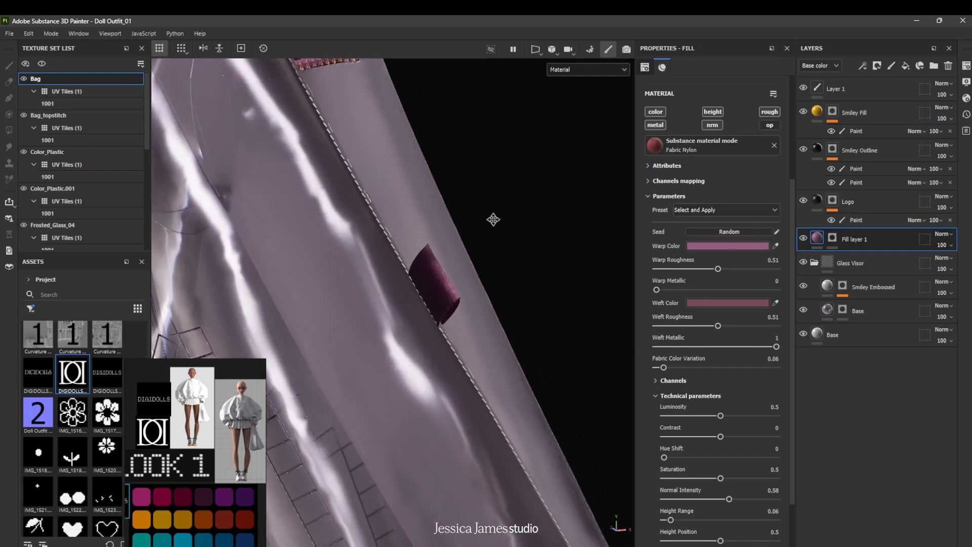
pyautogui.scroll(2, 446, 315)
pyautogui.keyDown('alt'); pyautogui.moveTo(446, 315); pyautogui.dragTo(421, 337); pyautogui.keyUp('alt')
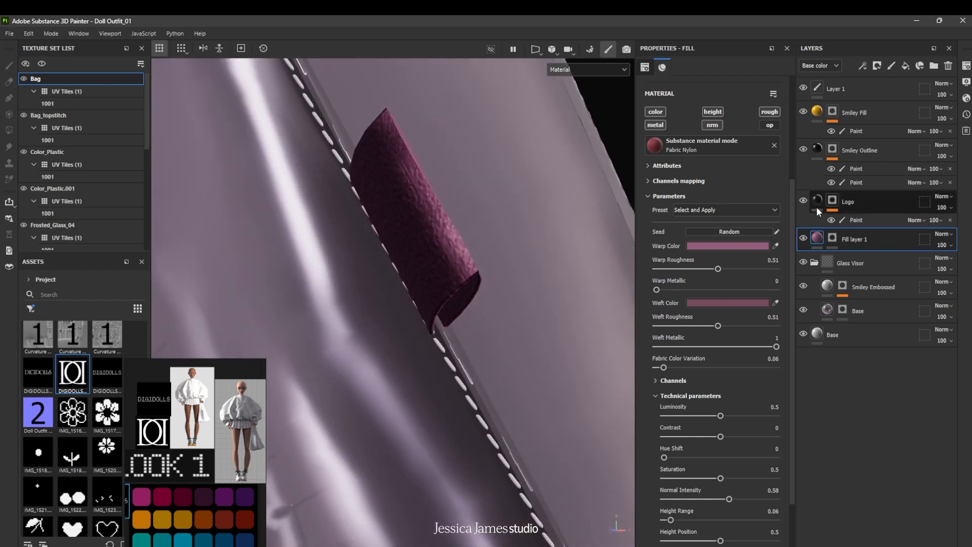
# Add a new paint effect to the Smiley Outline mask and load IMG_1528.PNG as the brush stencil
pyautogui.click(834, 151)
pyautogui.click(862, 66)
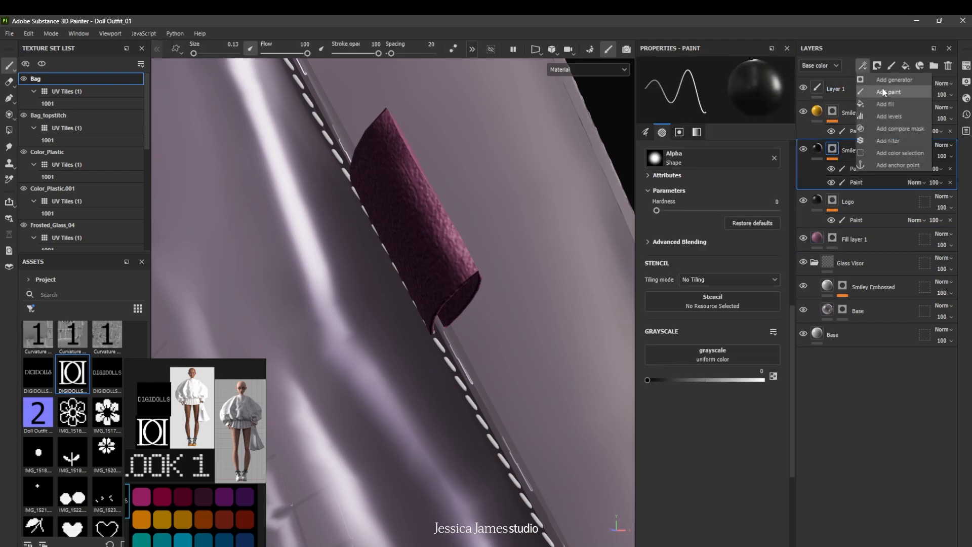
pyautogui.click(883, 92)
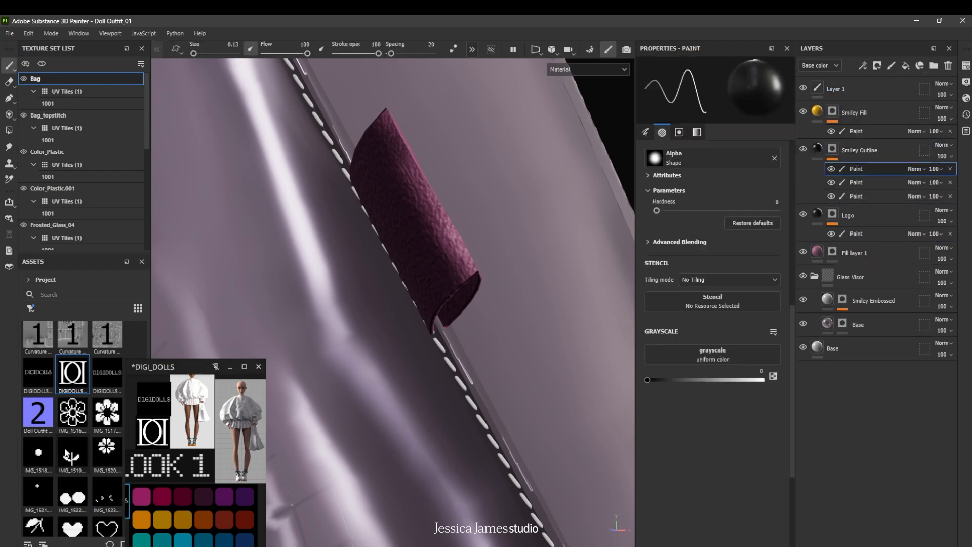
pyautogui.scroll(-3, 52, 460)
pyautogui.moveTo(84, 458); pyautogui.dragTo(731, 299)
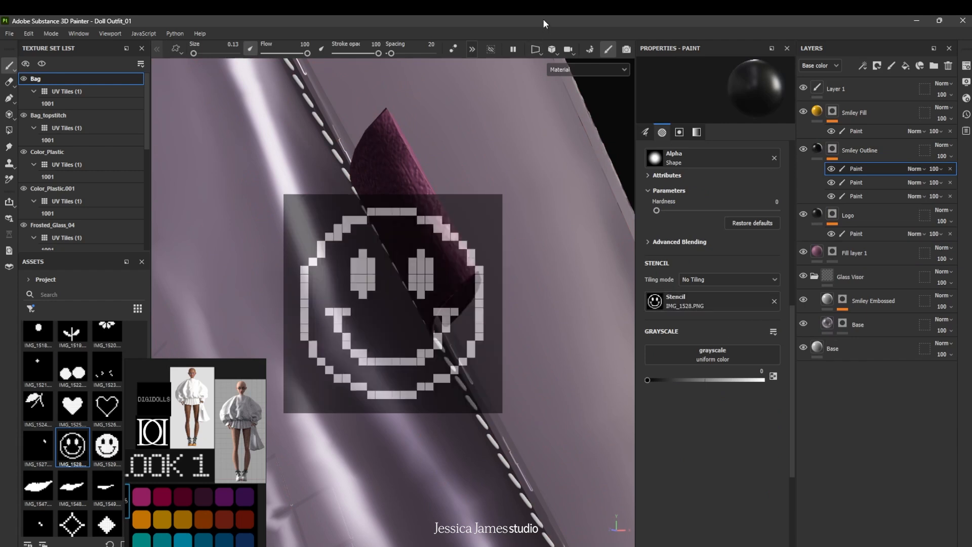
# Show the 3D and 2D views together and align the smiley stencil over the left half of the tab's UV island
pyautogui.click(535, 49)
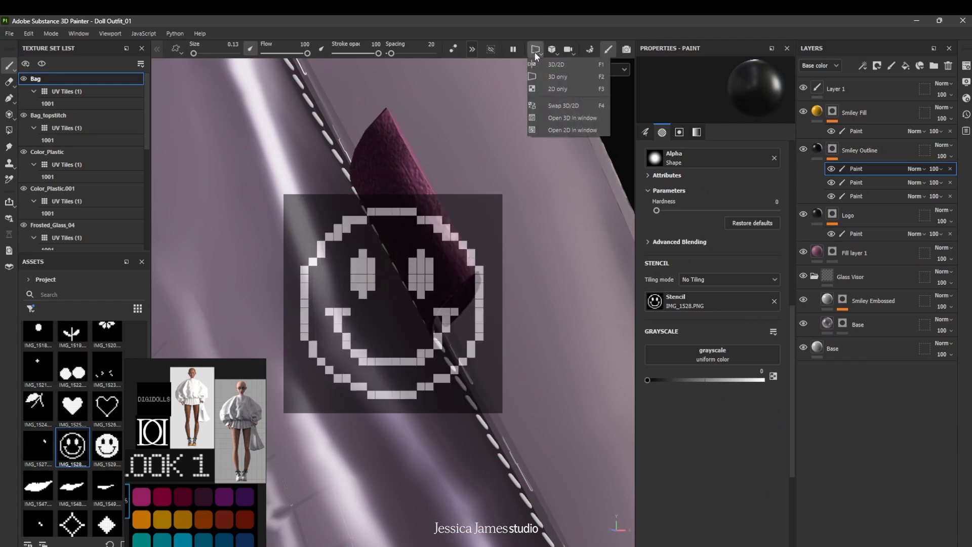
pyautogui.click(565, 68)
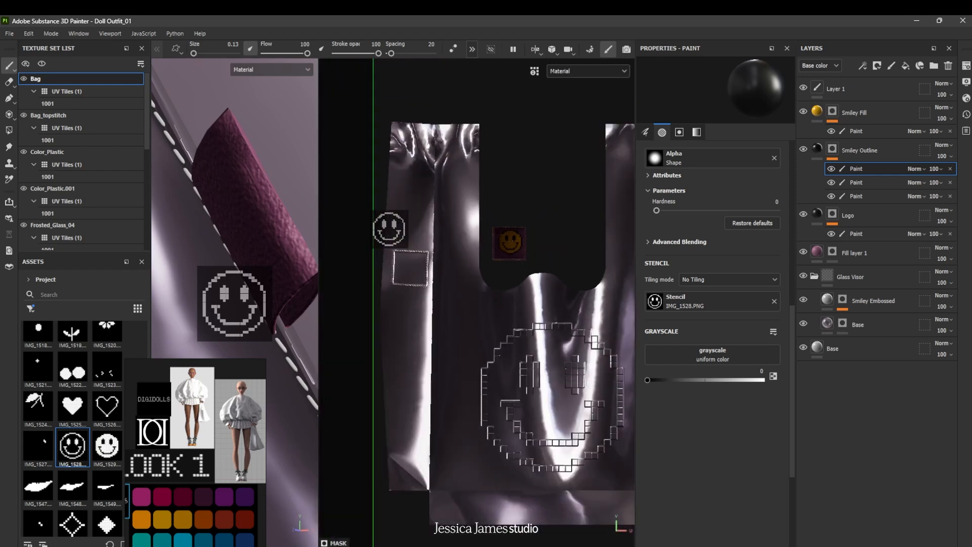
pyautogui.keyDown('alt'); pyautogui.moveTo(525, 266); pyautogui.dragTo(122, 31, button='middle'); pyautogui.keyUp('alt')
pyautogui.scroll(7, 445, 347)
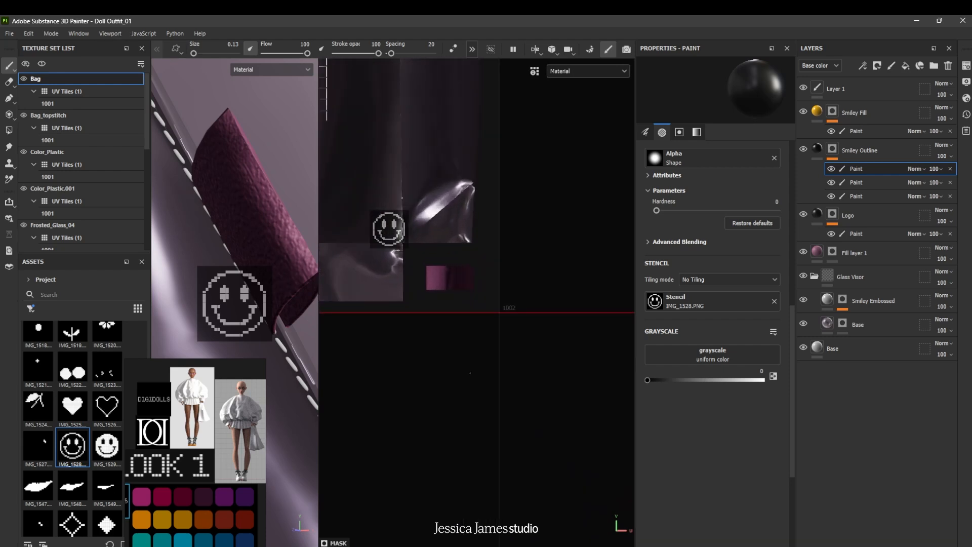
pyautogui.keyDown('alt'); pyautogui.moveTo(459, 361); pyautogui.dragTo(445, 387, button='middle'); pyautogui.keyUp('alt')
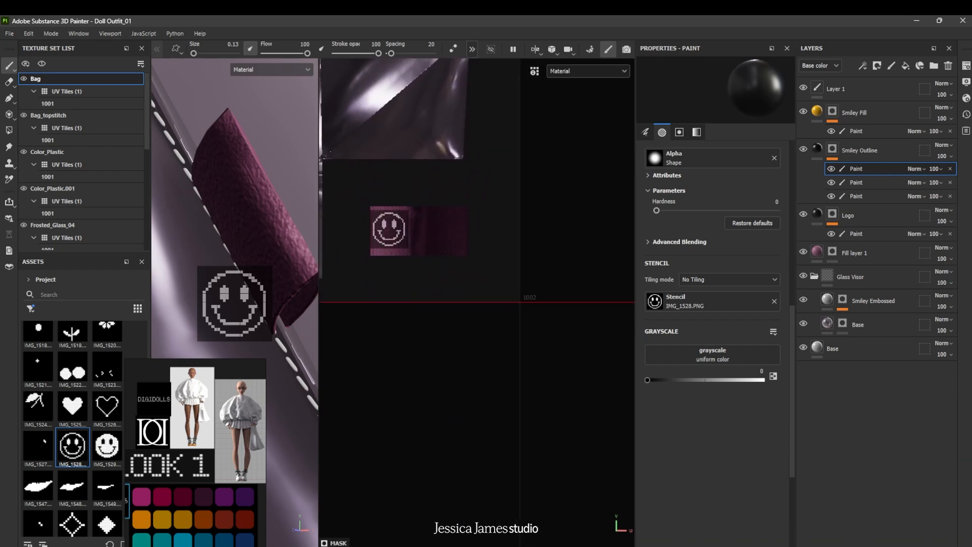
# Set the grayscale to 1 and the brush size to 9.93, and paint the smiley outline on the tab's left half
pyautogui.press('x')
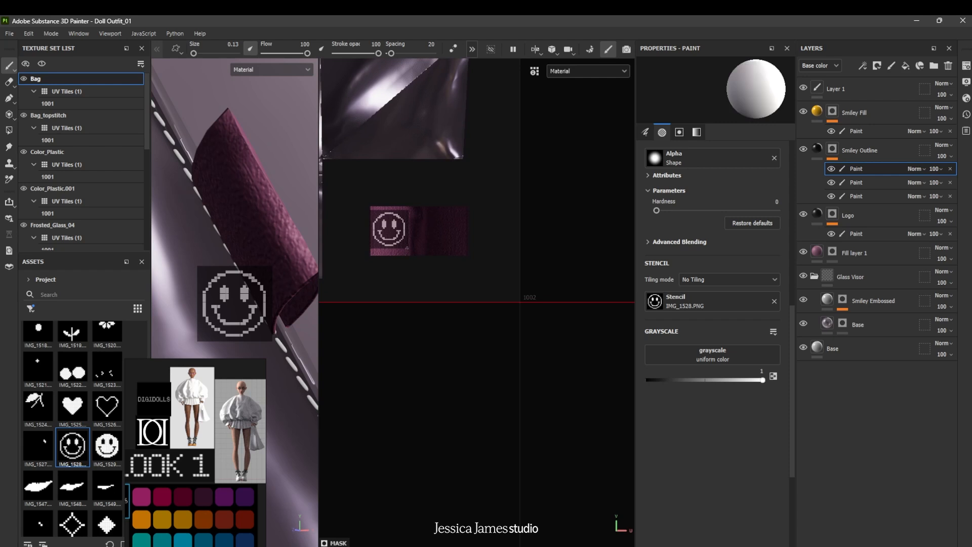
pyautogui.keyDown('ctrl'); pyautogui.moveTo(407, 240); pyautogui.dragTo(446, 240, button='right'); pyautogui.keyUp('ctrl')
pyautogui.moveTo(406, 239); pyautogui.dragTo(399, 242)
pyautogui.keyDown('alt'); pyautogui.moveTo(275, 199); pyautogui.dragTo(300, 154); pyautogui.keyUp('alt')
pyautogui.keyDown('alt'); pyautogui.moveTo(301, 154); pyautogui.dragTo(308, 154, button='middle'); pyautogui.keyUp('alt')
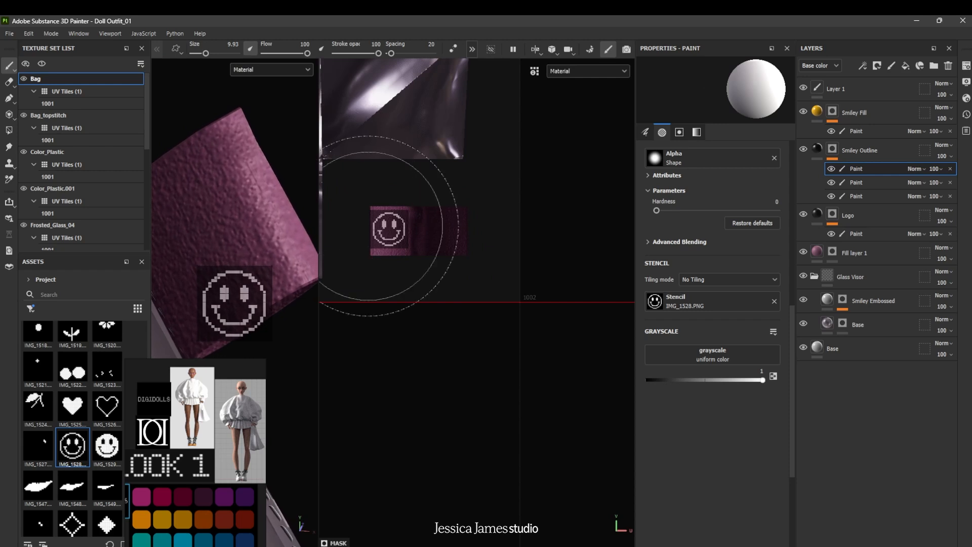
pyautogui.click(408, 235)
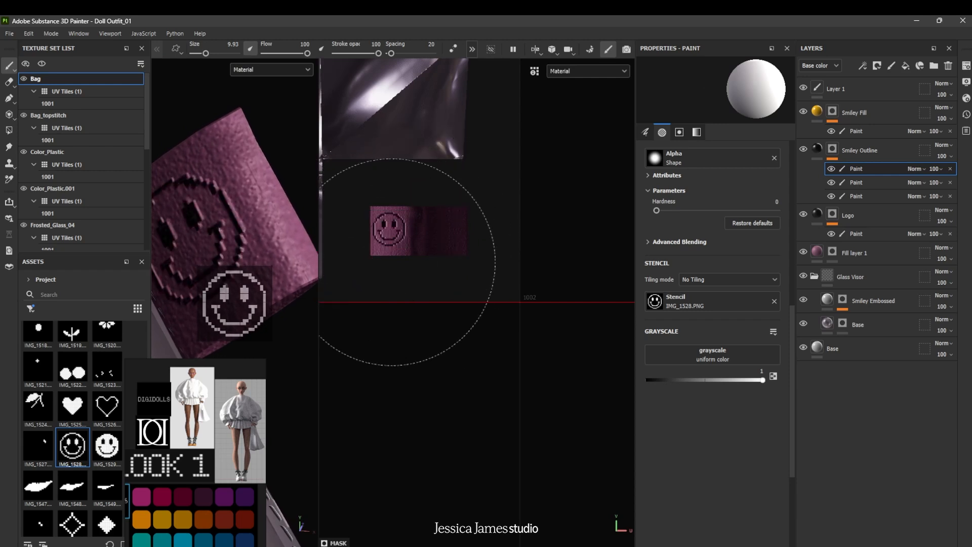
pyautogui.moveTo(395, 233)
pyautogui.mouseDown()
pyautogui.moveTo(385, 234)
pyautogui.moveTo(385, 264)
pyautogui.moveTo(385, 234)
pyautogui.mouseUp()
# Move the smiley stencil onto the right half of the tab's UV island and paint the outline there
pyautogui.press('s')
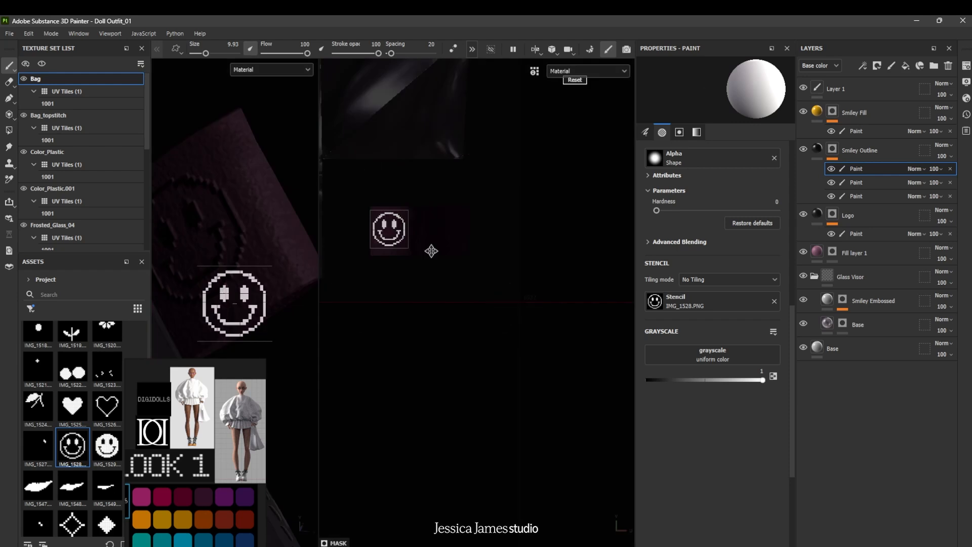
pyautogui.moveTo(443, 251); pyautogui.dragTo(490, 247, button='middle')
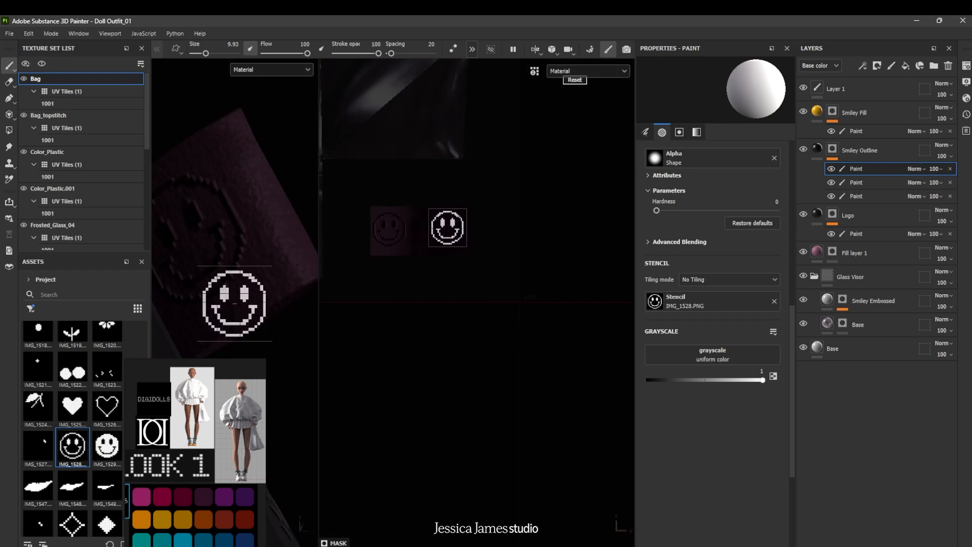
pyautogui.press('s')
pyautogui.moveTo(485, 235); pyautogui.dragTo(483, 239, button='middle')
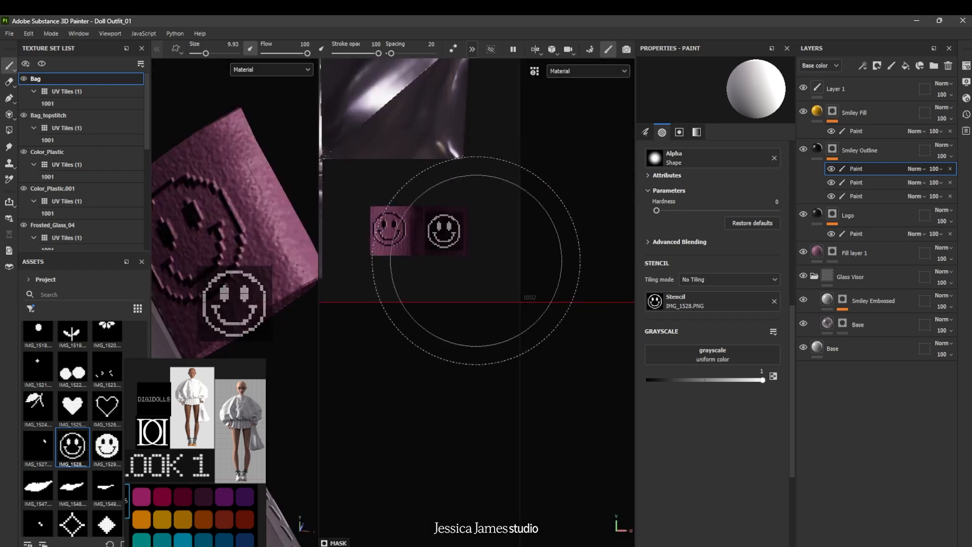
pyautogui.moveTo(472, 230)
pyautogui.mouseDown()
pyautogui.moveTo(452, 202)
pyautogui.moveTo(435, 251)
pyautogui.mouseUp()
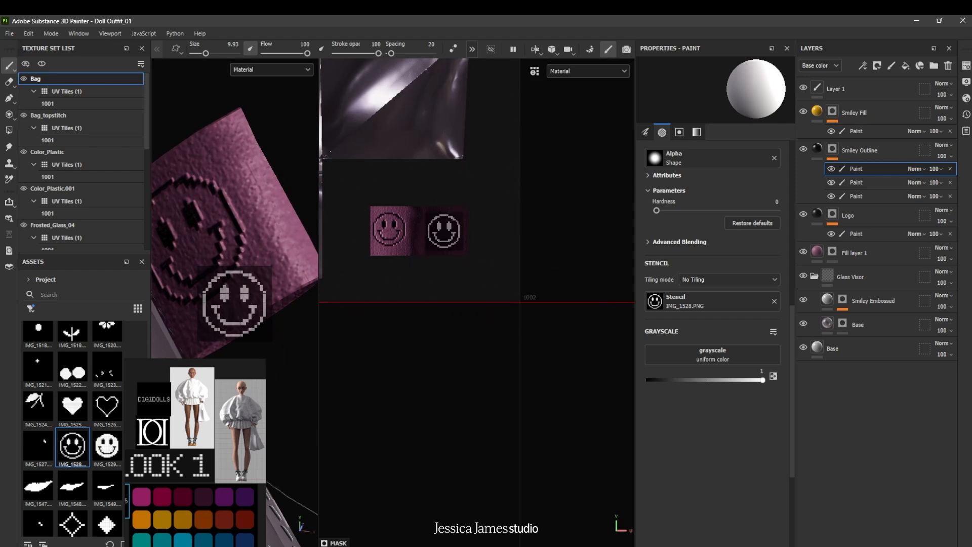
pyautogui.moveTo(218, 283)
pyautogui.keyDown('alt'); pyautogui.mouseDown()
pyautogui.moveTo(128, 250)
pyautogui.moveTo(150, 272)
pyautogui.moveTo(202, 278)
pyautogui.moveTo(218, 314)
pyautogui.moveTo(248, 284)
pyautogui.mouseUp(); pyautogui.keyUp('alt')
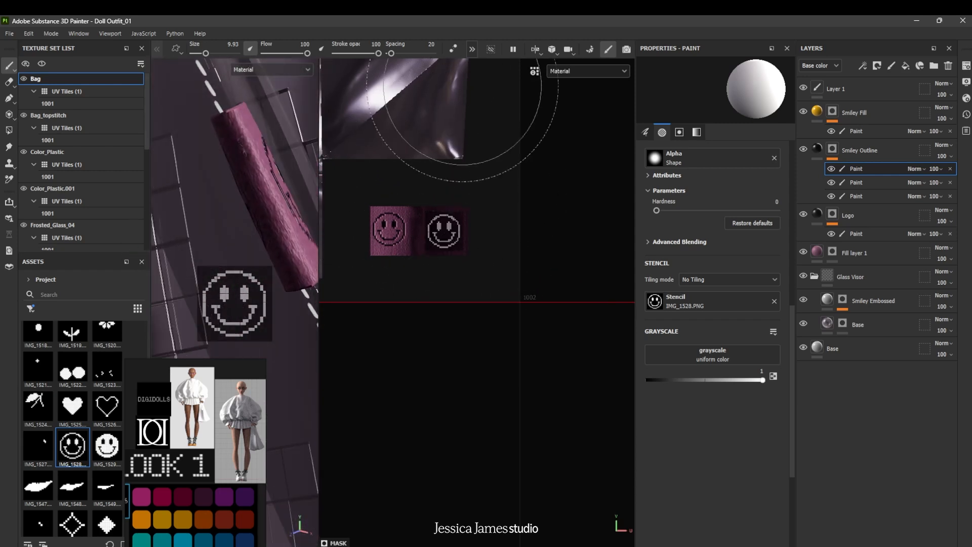
# Return to the 3D-only view and remove the smiley stencil from the brush
pyautogui.click(533, 50)
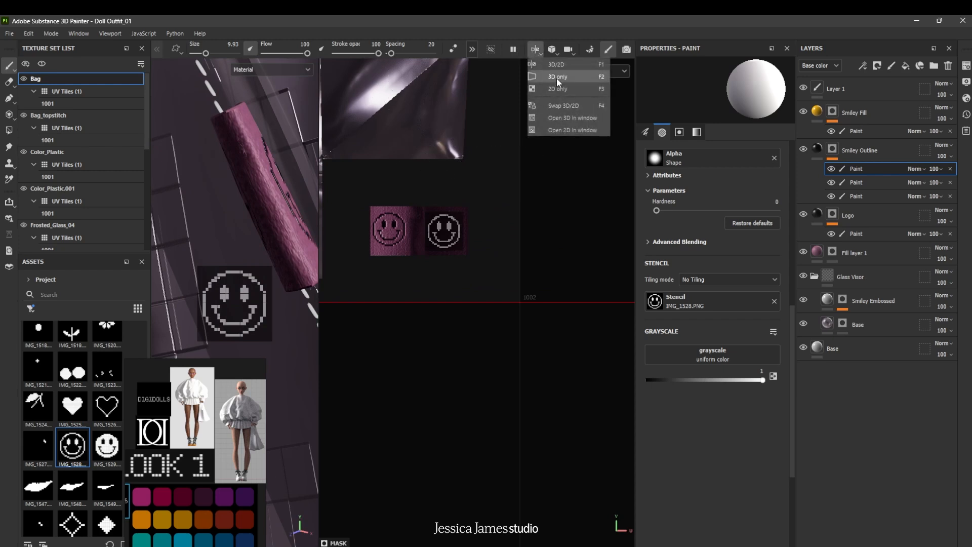
pyautogui.click(554, 76)
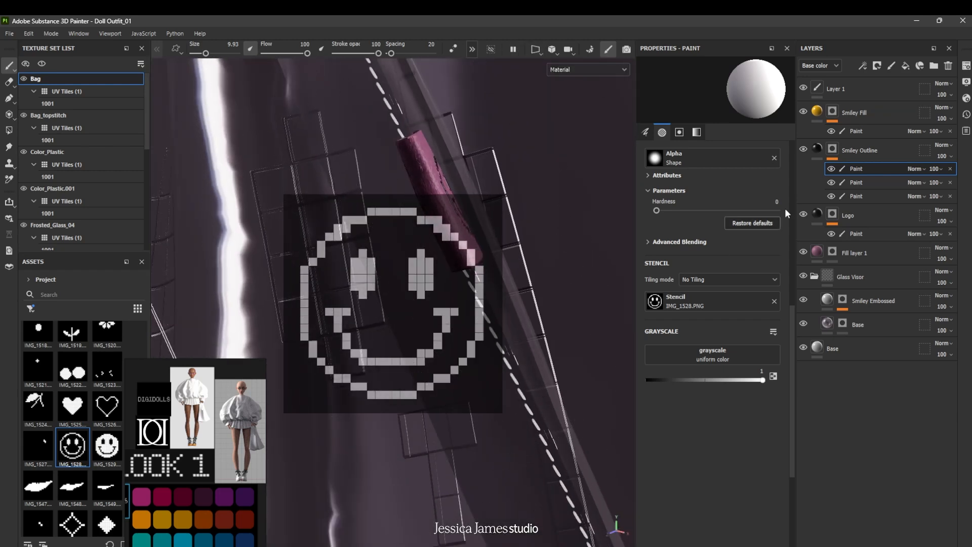
pyautogui.click(774, 302)
# Examine the smiley tab and the patch on the bag from several angles
pyautogui.moveTo(467, 174)
pyautogui.keyDown('alt'); pyautogui.mouseDown()
pyautogui.moveTo(467, 217)
pyautogui.moveTo(524, 319)
pyautogui.moveTo(614, 311)
pyautogui.moveTo(422, 310)
pyautogui.moveTo(363, 320)
pyautogui.moveTo(406, 327)
pyautogui.mouseUp(); pyautogui.keyUp('alt')
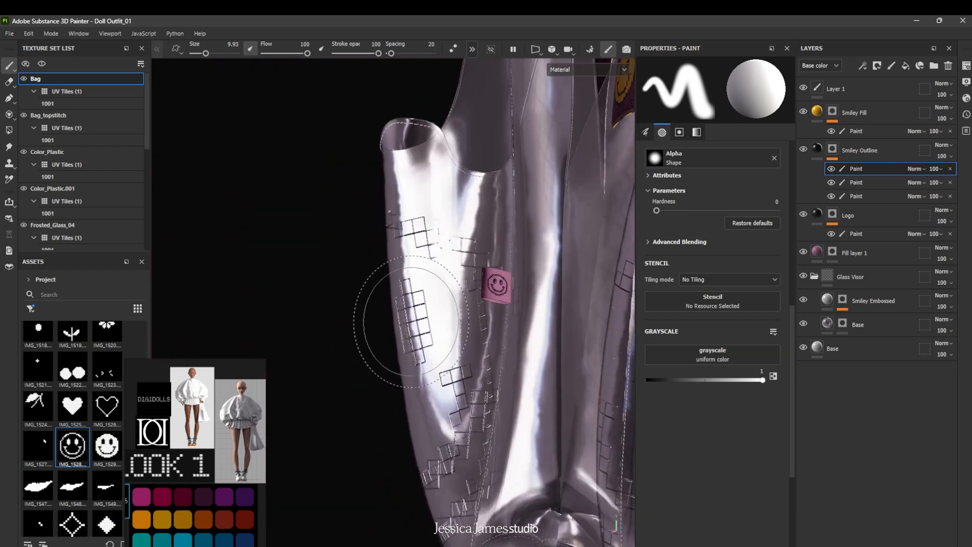
pyautogui.scroll(5, 484, 308)
pyautogui.moveTo(486, 310)
pyautogui.keyDown('alt'); pyautogui.mouseDown()
pyautogui.moveTo(445, 344)
pyautogui.moveTo(515, 348)
pyautogui.mouseUp(); pyautogui.keyUp('alt')
pyautogui.scroll(4, 509, 335)
pyautogui.scroll(-6, 506, 329)
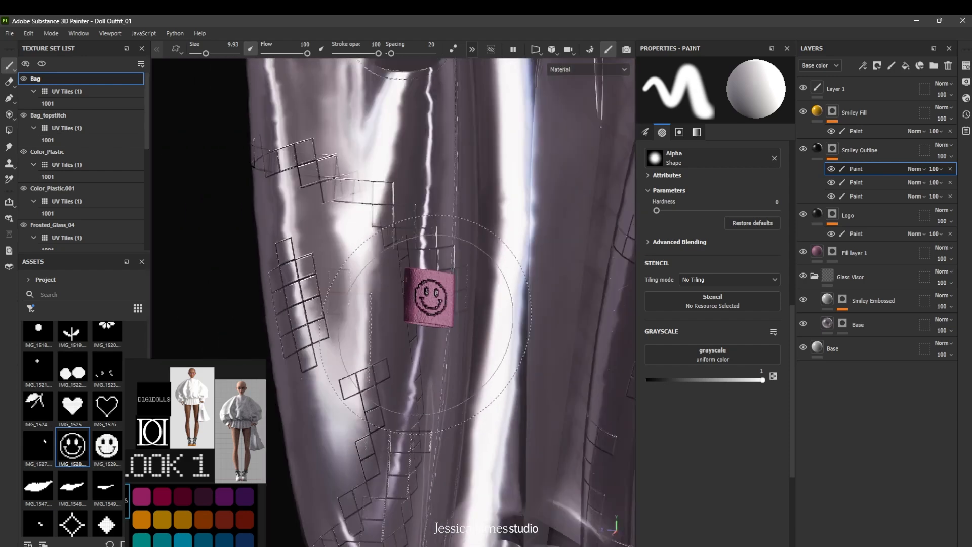
pyautogui.keyDown('alt'); pyautogui.moveTo(428, 324); pyautogui.dragTo(531, 347); pyautogui.keyUp('alt')
pyautogui.keyDown('alt'); pyautogui.moveTo(531, 348); pyautogui.dragTo(568, 250, button='middle'); pyautogui.keyUp('alt')
pyautogui.scroll(2, 509, 303)
pyautogui.keyDown('alt'); pyautogui.moveTo(478, 383); pyautogui.dragTo(501, 291, button='middle'); pyautogui.keyUp('alt')
pyautogui.keyDown('alt'); pyautogui.moveTo(501, 291); pyautogui.dragTo(476, 365); pyautogui.keyUp('alt')
pyautogui.keyDown('alt'); pyautogui.moveTo(504, 127); pyautogui.dragTo(446, 395, button='middle'); pyautogui.keyUp('alt')
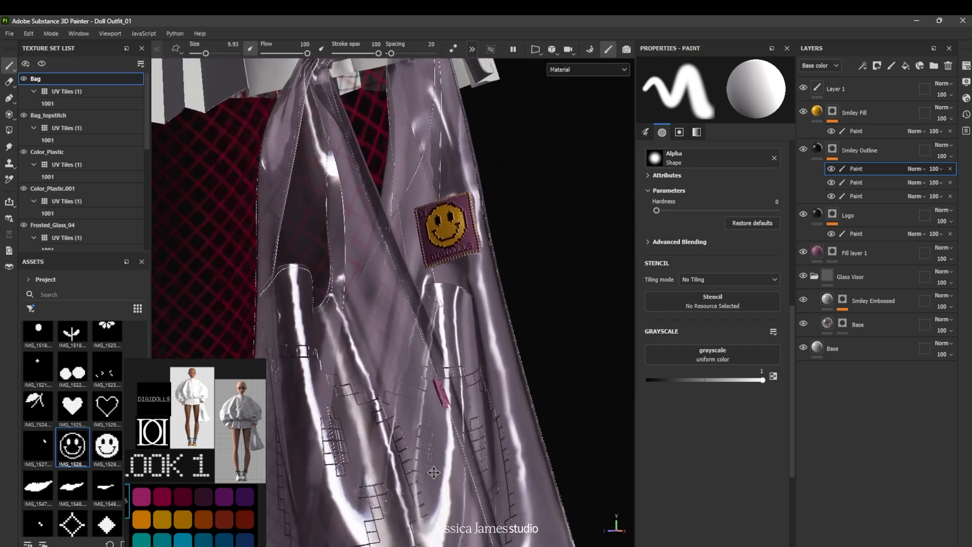
pyautogui.keyDown('alt'); pyautogui.moveTo(449, 385); pyautogui.dragTo(536, 340); pyautogui.keyUp('alt')
pyautogui.keyDown('alt'); pyautogui.moveTo(448, 228); pyautogui.dragTo(567, 386, button='middle'); pyautogui.keyUp('alt')
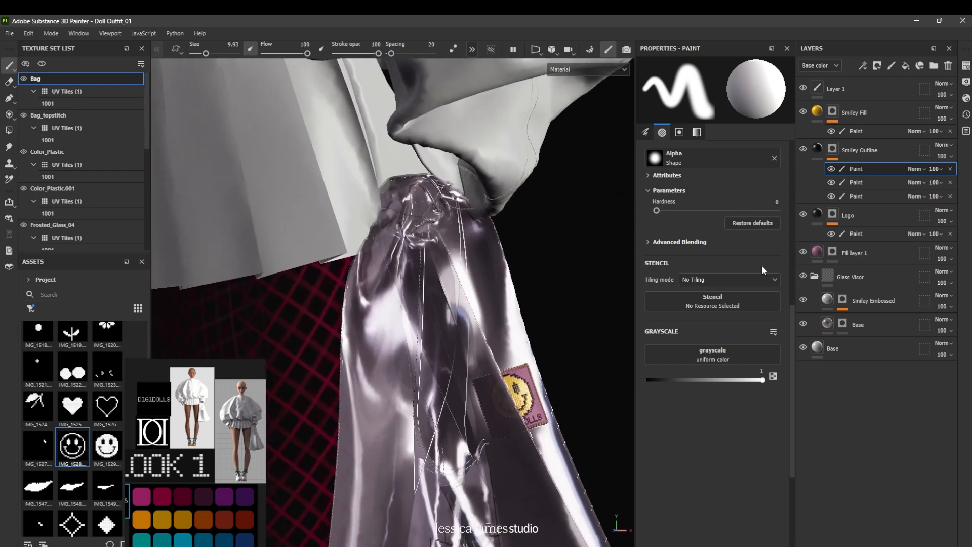
# Rename Fill layer 1 as Base Patch
pyautogui.doubleClick(858, 253)
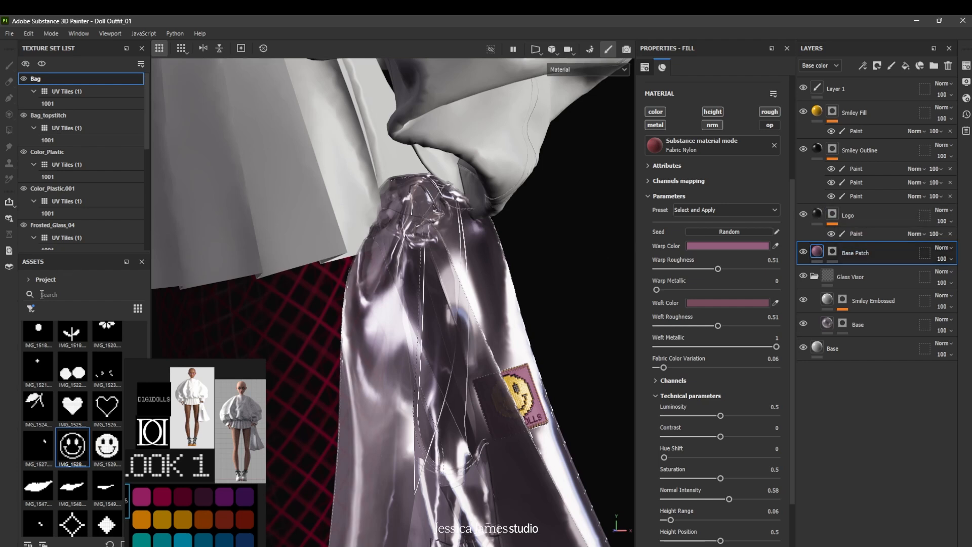
# Widen the asset browser to all libraries and search it for leather
pyautogui.click(28, 310)
pyautogui.click(41, 320)
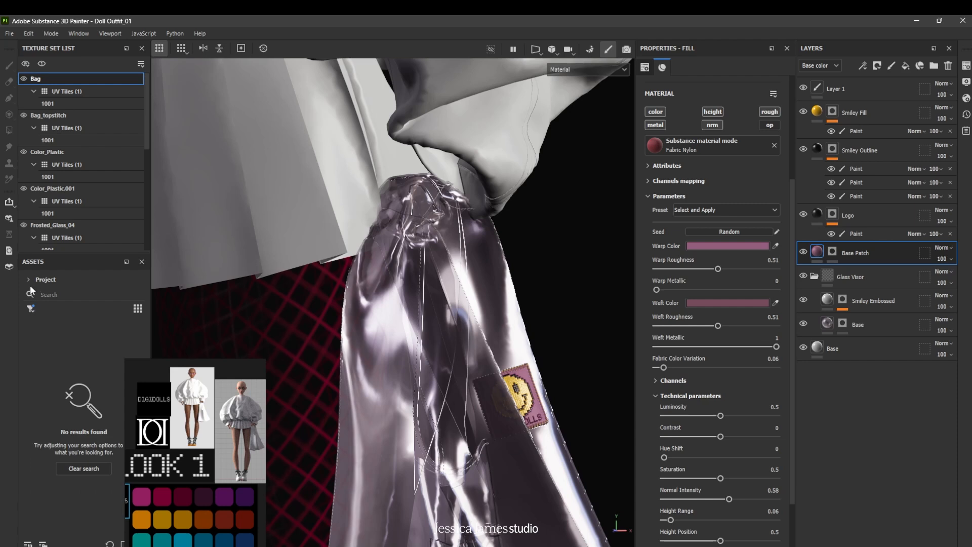
pyautogui.click(36, 292)
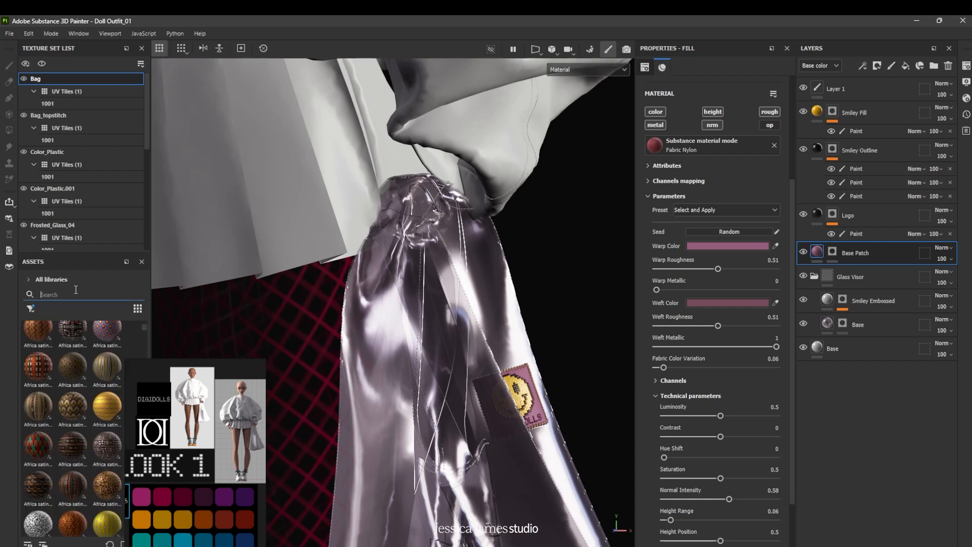
pyautogui.click(76, 289)
pyautogui.write('leath')
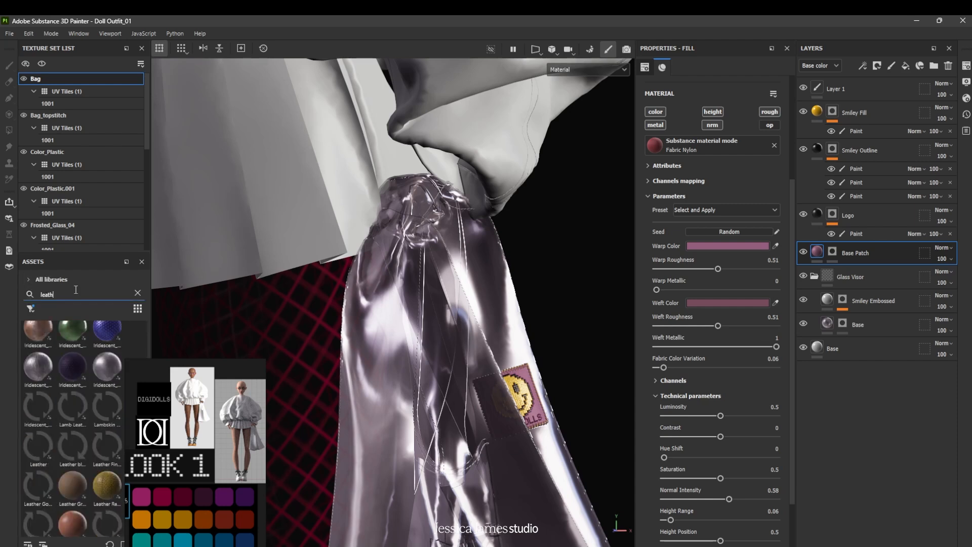
pyautogui.write('er')
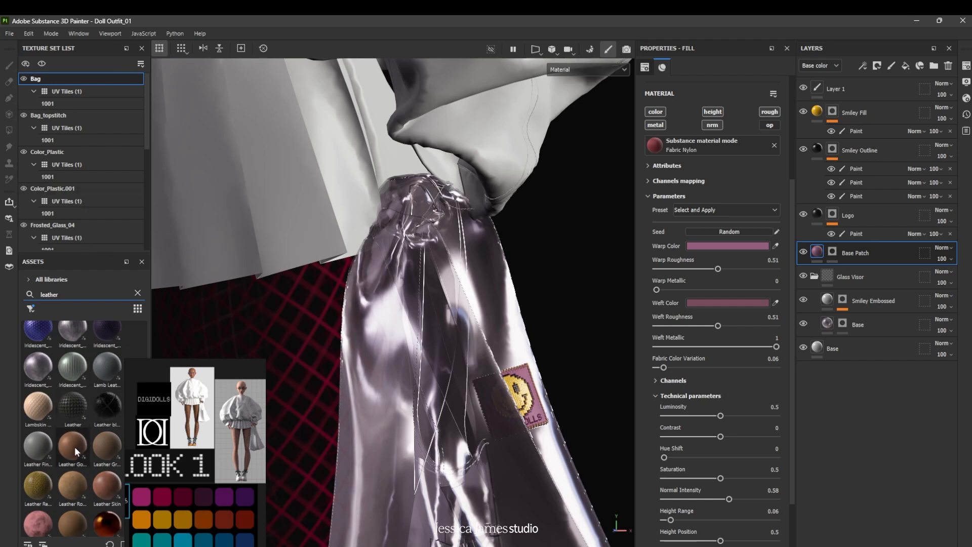
# Replace the Base Patch layer's Fabric Nylon material with Leather Fine Grain
pyautogui.moveTo(43, 451)
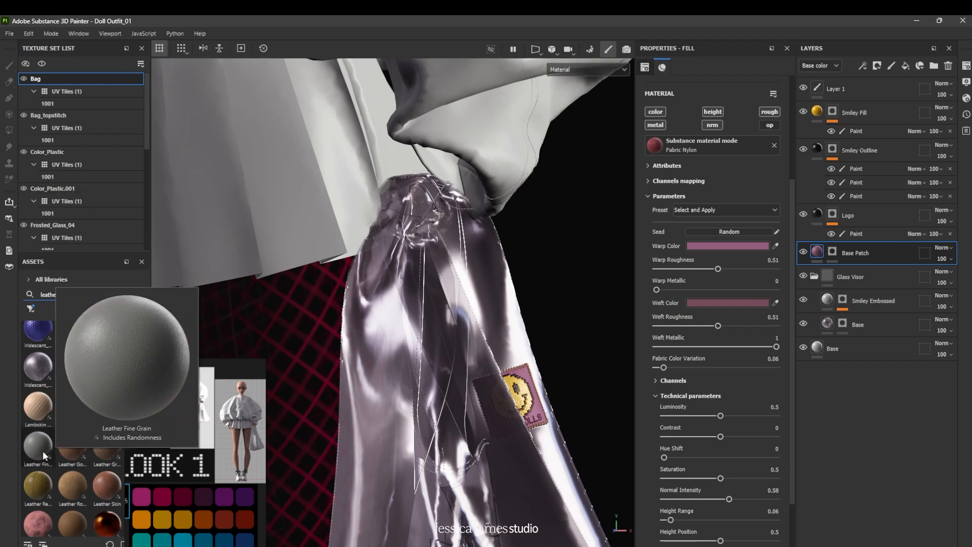
pyautogui.moveTo(44, 447); pyautogui.dragTo(675, 153)
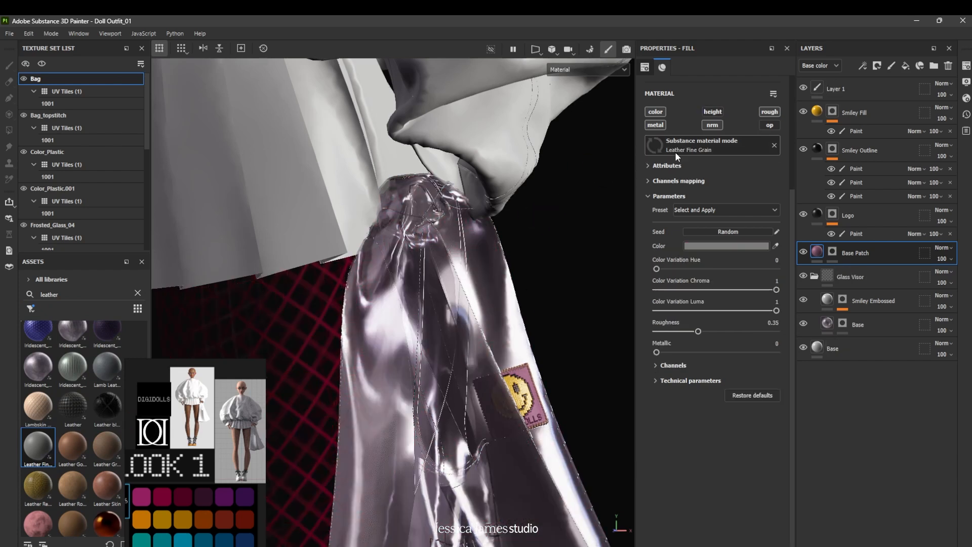
pyautogui.scroll(3, 535, 358)
pyautogui.keyDown('alt'); pyautogui.moveTo(536, 359); pyautogui.dragTo(512, 372); pyautogui.keyUp('alt')
pyautogui.scroll(3, 507, 382)
pyautogui.scroll(3, 508, 380)
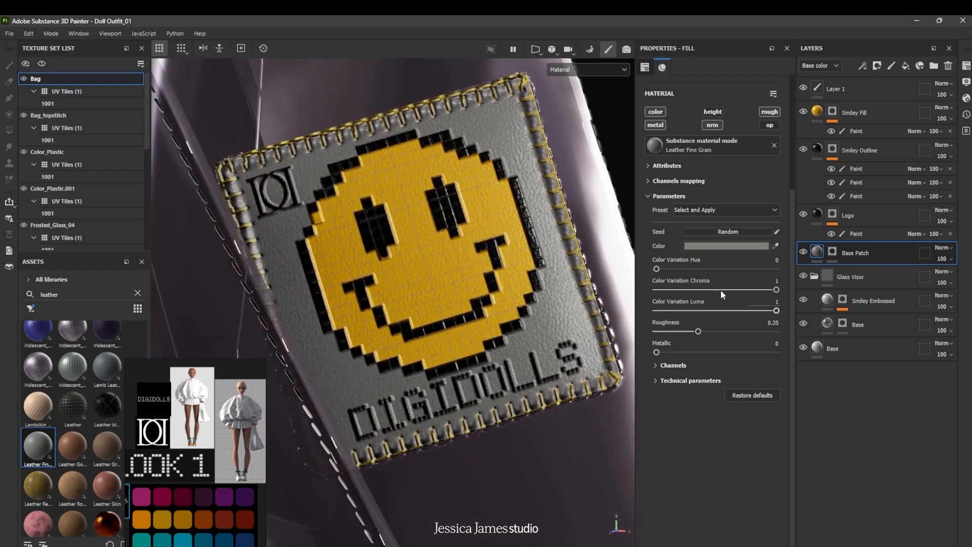
pyautogui.moveTo(569, 366)
pyautogui.keyDown('alt'); pyautogui.mouseDown()
pyautogui.moveTo(547, 363)
pyautogui.moveTo(560, 360)
pyautogui.mouseUp(); pyautogui.keyUp('alt')
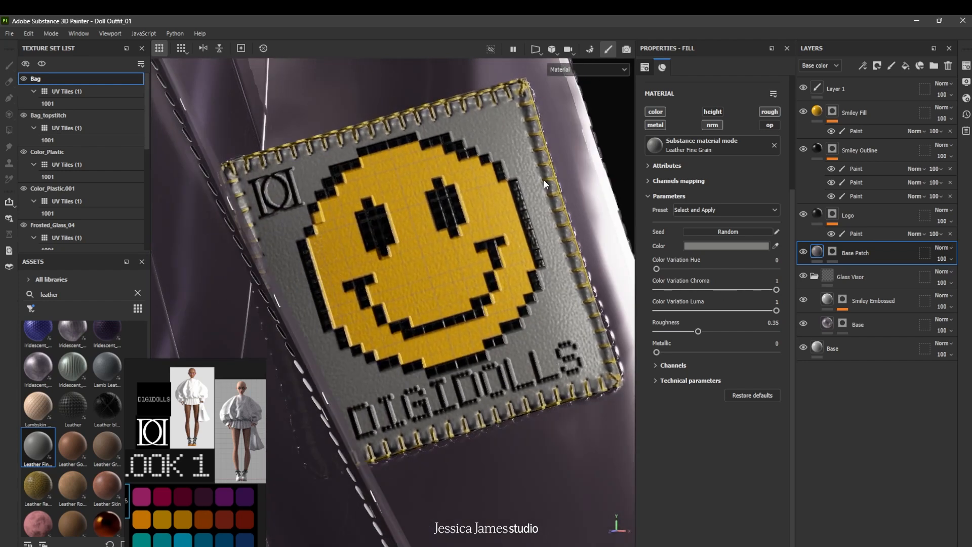
# Save the base colour E4D3E3 of the Glass Visor folder's Base layer as a swatch and apply it to the Base Patch leather
pyautogui.click(730, 247)
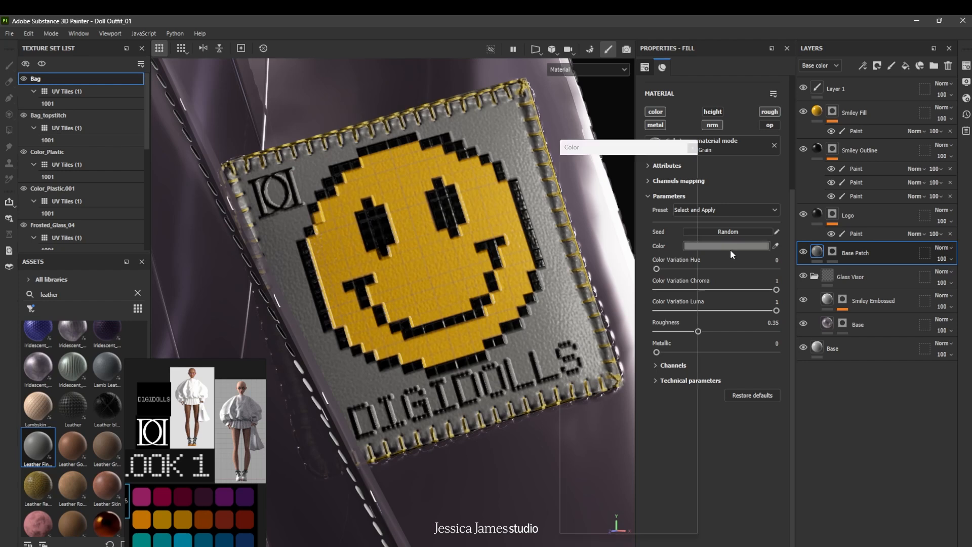
pyautogui.click(692, 149)
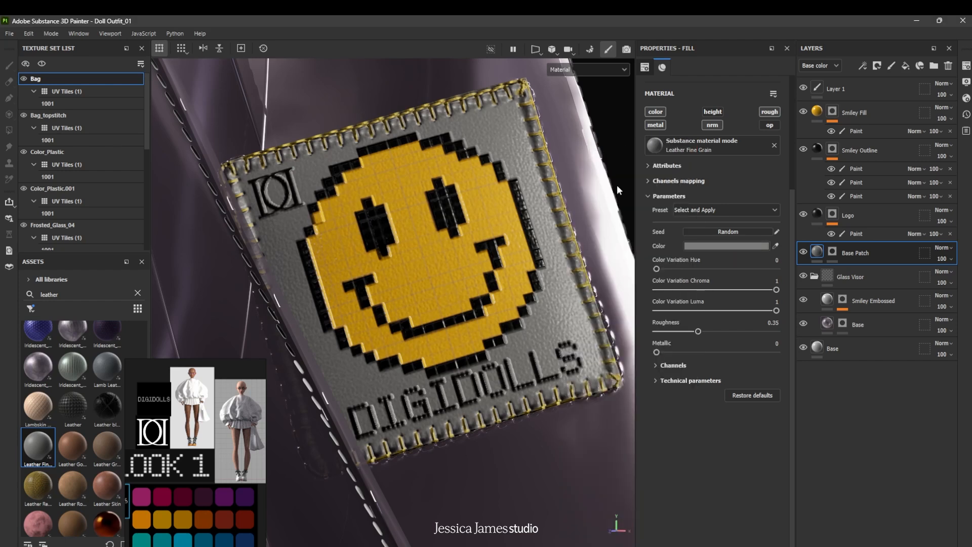
pyautogui.click(827, 326)
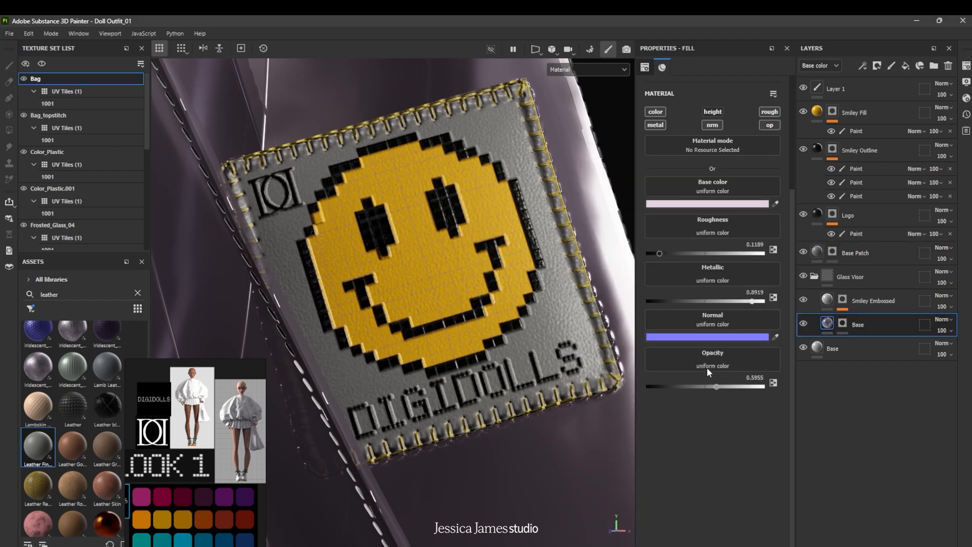
pyautogui.click(725, 204)
pyautogui.click(573, 427)
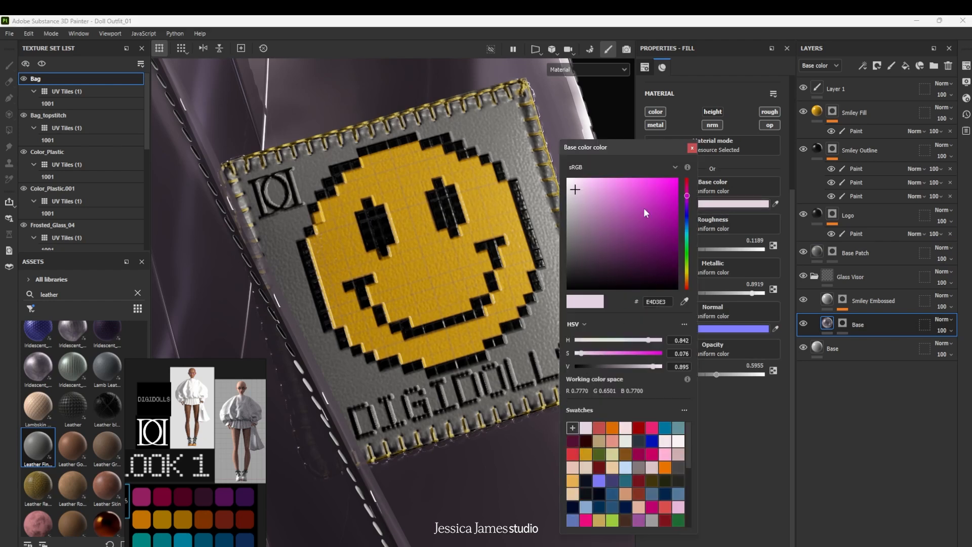
pyautogui.click(692, 147)
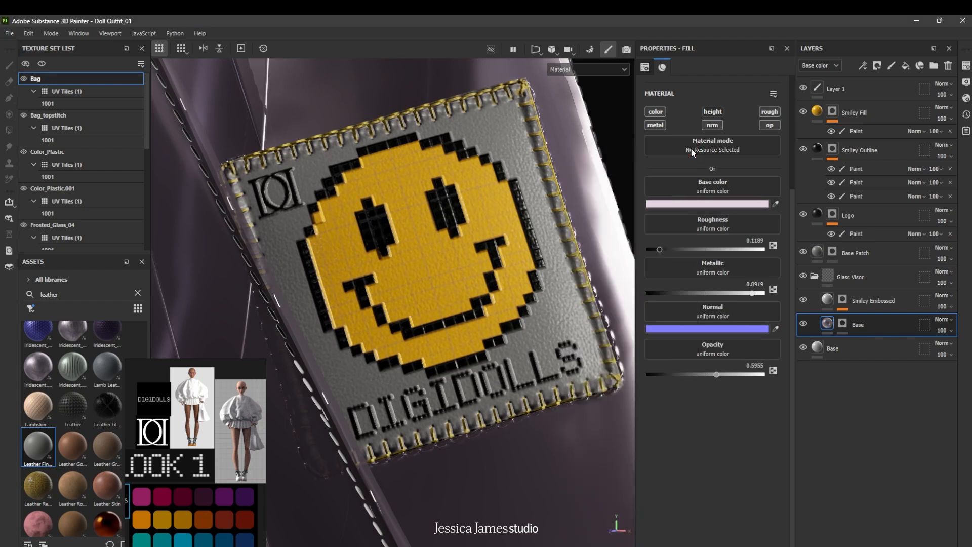
pyautogui.click(818, 256)
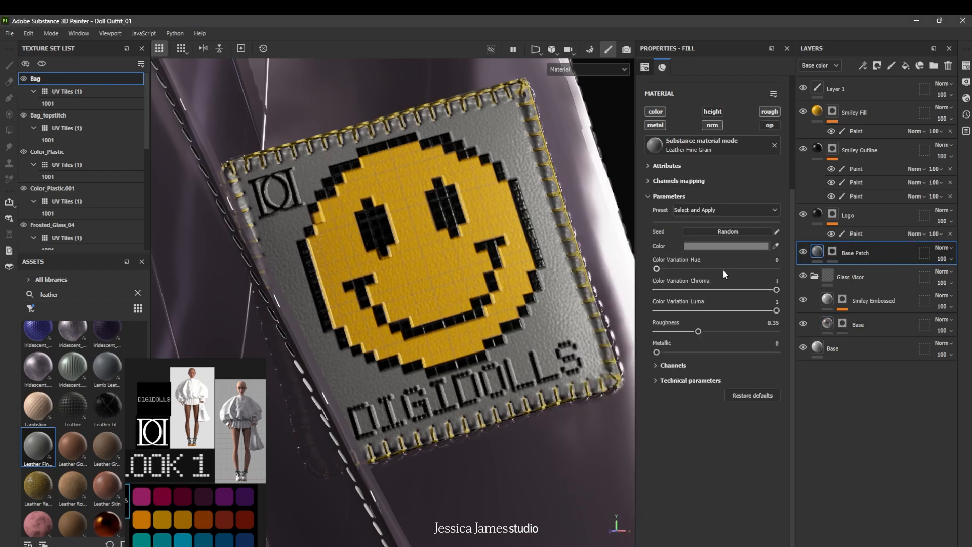
pyautogui.click(755, 246)
pyautogui.click(587, 405)
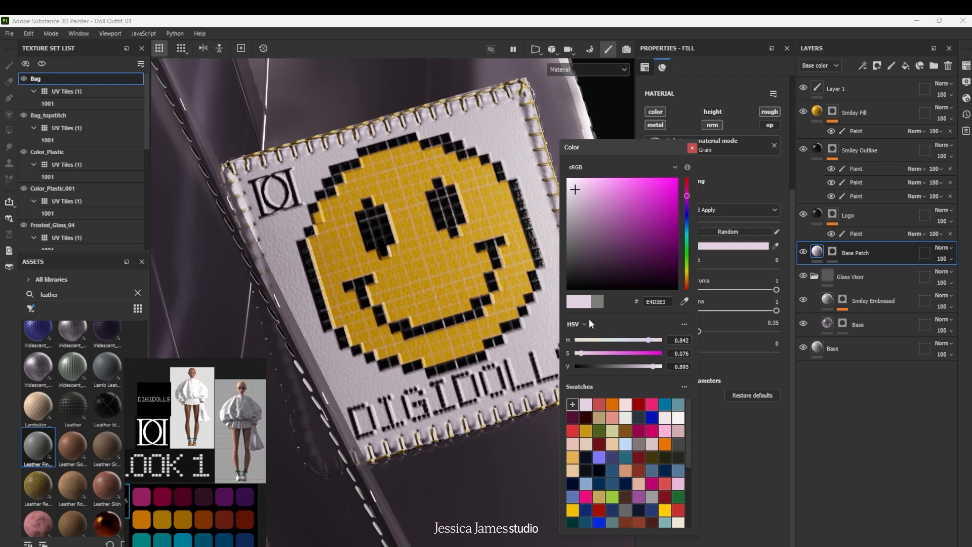
# Sample the magenta from the reference palette for the Base Patch leather and reduce its saturation to 0.281
pyautogui.click(684, 301)
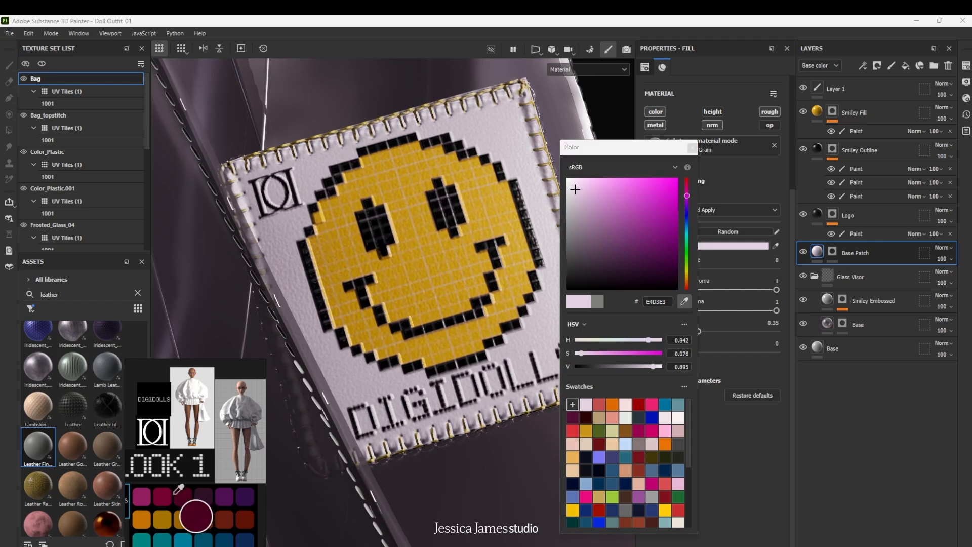
pyautogui.click(147, 497)
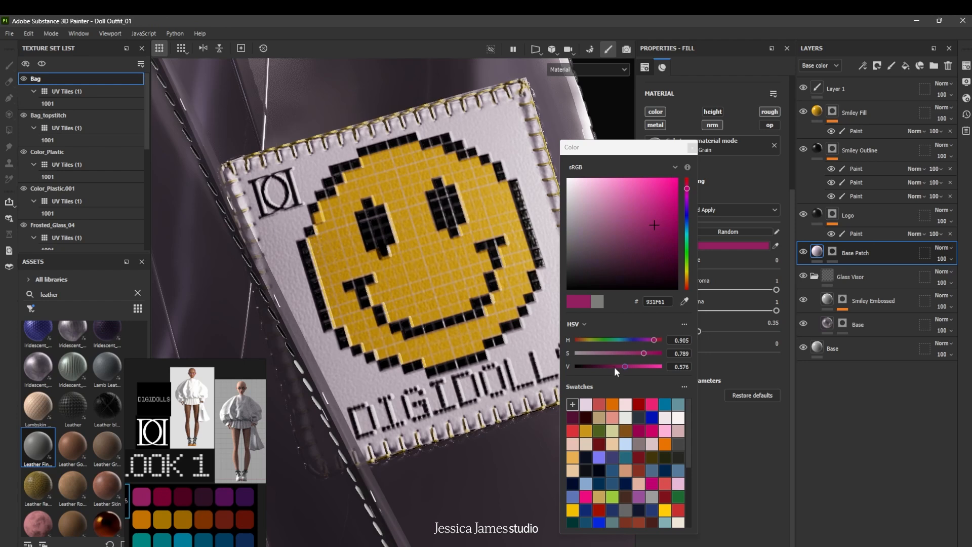
pyautogui.moveTo(642, 353); pyautogui.dragTo(600, 354)
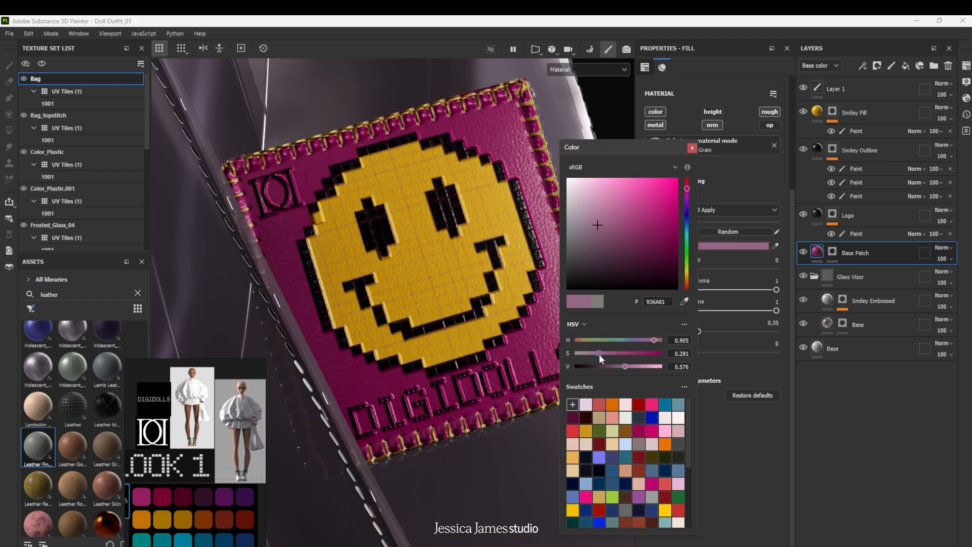
pyautogui.keyDown('alt'); pyautogui.moveTo(433, 279); pyautogui.dragTo(427, 351, button='right'); pyautogui.keyUp('alt')
pyautogui.scroll(-7, 427, 351)
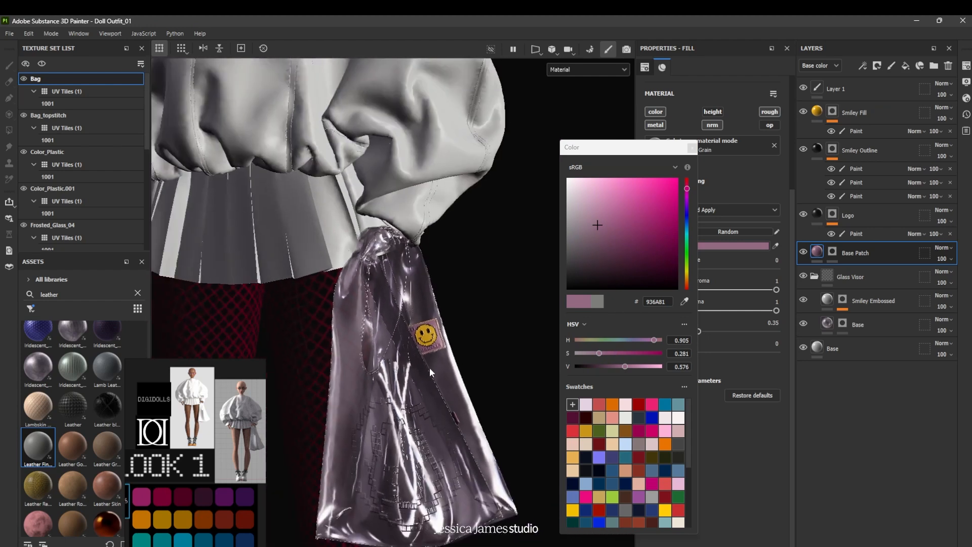
pyautogui.keyDown('alt'); pyautogui.moveTo(422, 427); pyautogui.dragTo(461, 400); pyautogui.keyUp('alt')
pyautogui.scroll(-3, 460, 395)
pyautogui.scroll(3, 458, 396)
pyautogui.scroll(6, 450, 401)
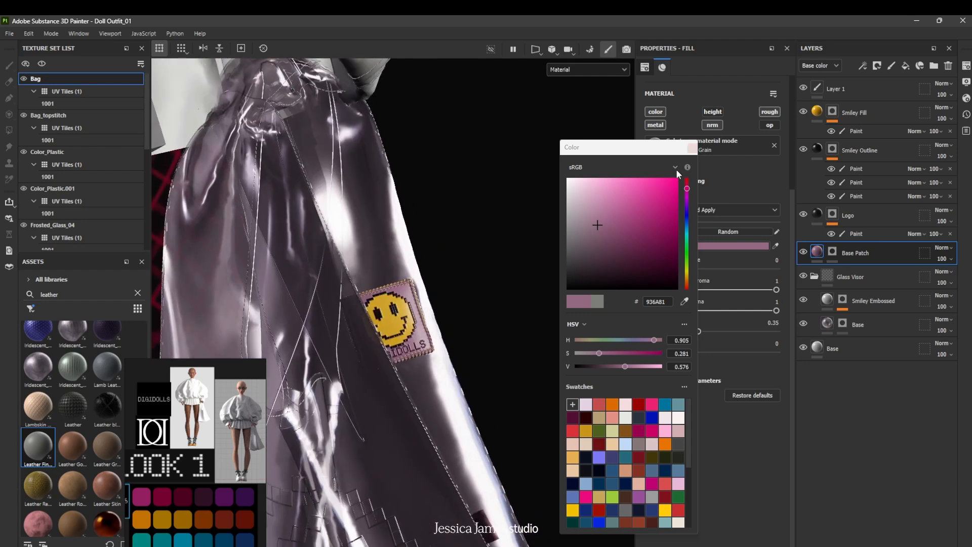
# Save the muted pink patch colour 936A81 as a swatch and delete the pale pink swatch
pyautogui.click(572, 408)
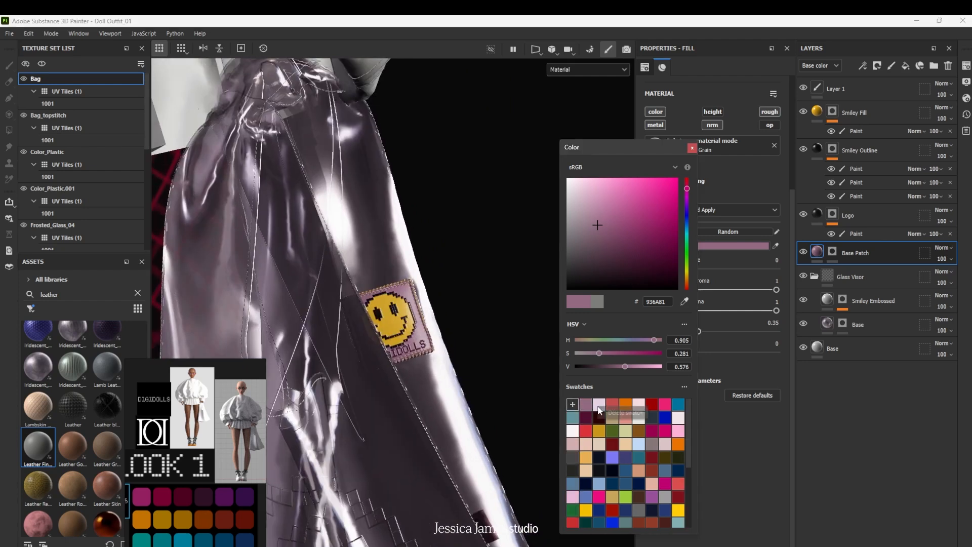
pyautogui.click(610, 412)
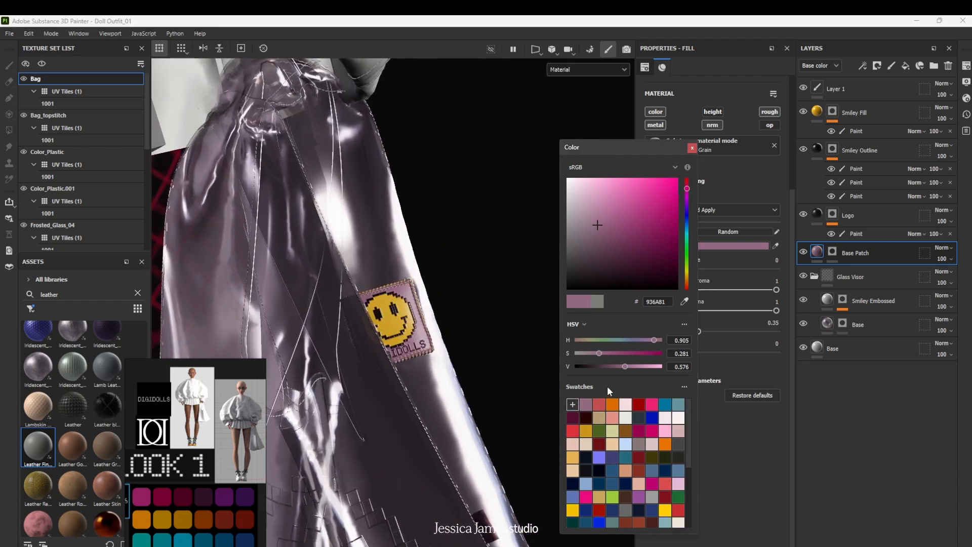
pyautogui.click(692, 150)
# Examine the recoloured patch and the bag on the whole outfit from several angles and distances
pyautogui.keyDown('alt'); pyautogui.moveTo(421, 375); pyautogui.dragTo(487, 410); pyautogui.keyUp('alt')
pyautogui.scroll(-2, 445, 351)
pyautogui.keyDown('alt'); pyautogui.moveTo(483, 453); pyautogui.dragTo(488, 341, button='middle'); pyautogui.keyUp('alt')
pyautogui.scroll(2, 478, 349)
pyautogui.keyDown('alt'); pyautogui.moveTo(475, 357); pyautogui.dragTo(479, 380); pyautogui.keyUp('alt')
pyautogui.scroll(-4, 456, 350)
pyautogui.keyDown('alt'); pyautogui.moveTo(420, 299); pyautogui.dragTo(579, 315, button='middle'); pyautogui.keyUp('alt')
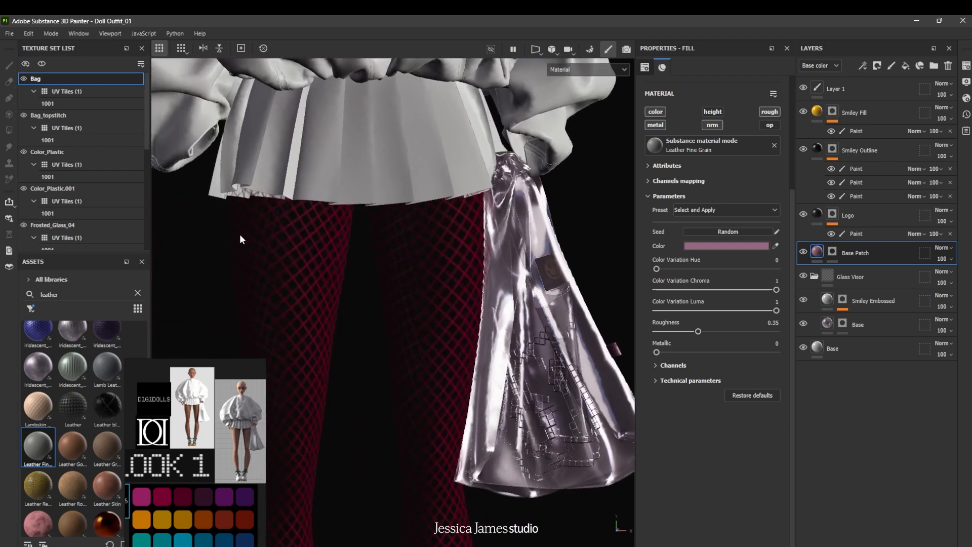
pyautogui.keyDown('alt'); pyautogui.moveTo(429, 339); pyautogui.dragTo(406, 355, button='right'); pyautogui.keyUp('alt')
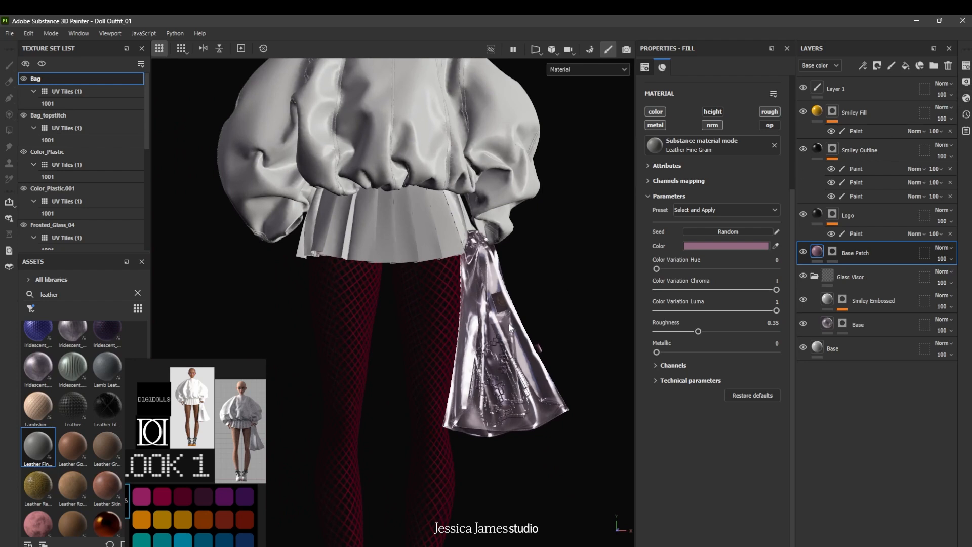
# Set the viewport's environment opacity to 39 and the environment blur to 0
pyautogui.click(967, 83)
pyautogui.scroll(-3, 881, 161)
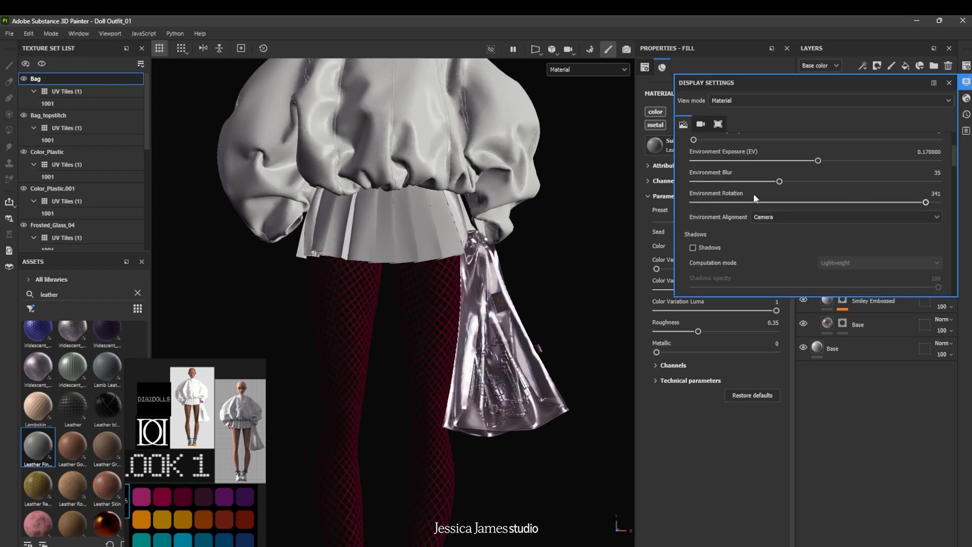
pyautogui.scroll(1, 757, 203)
pyautogui.click(694, 170)
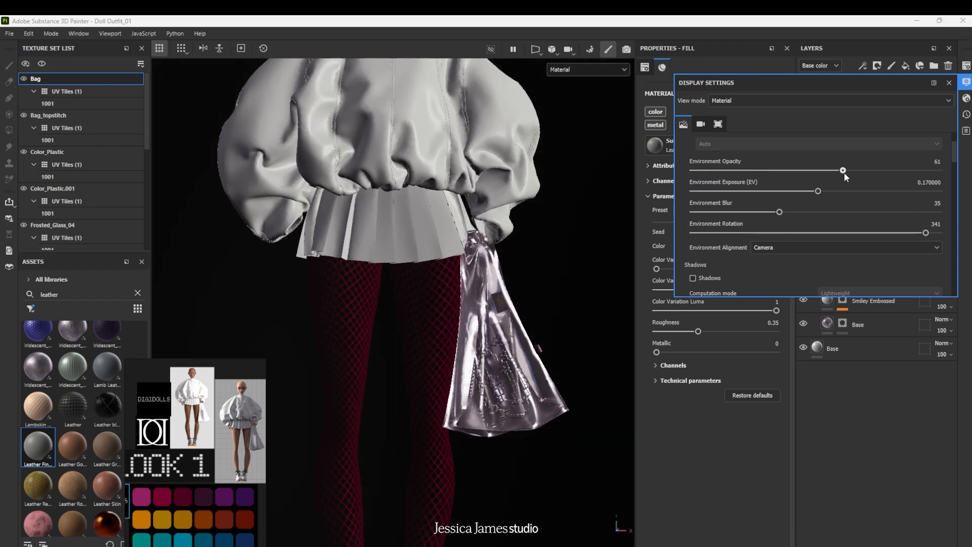
pyautogui.moveTo(777, 212); pyautogui.dragTo(694, 218)
pyautogui.scroll(-3, 412, 241)
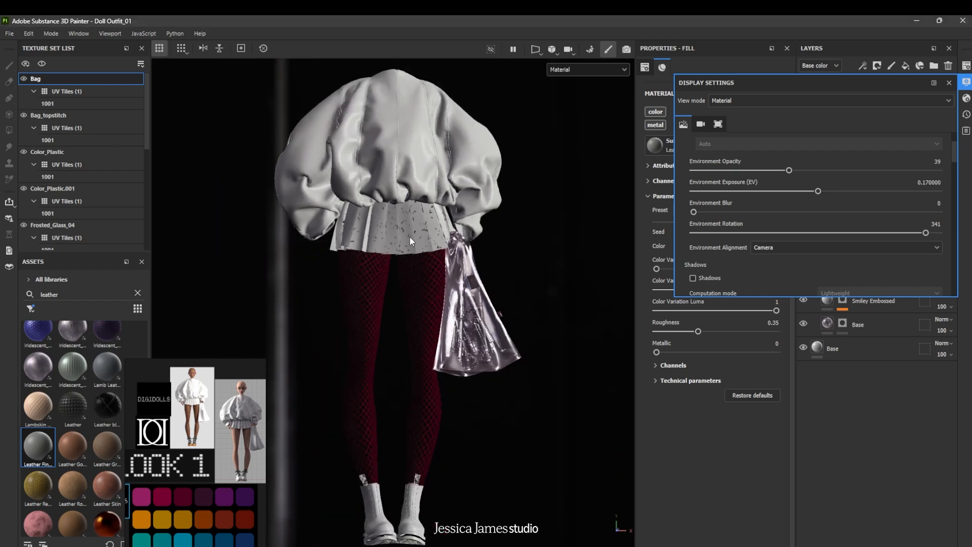
pyautogui.scroll(2, 730, 236)
pyautogui.scroll(-2, 912, 254)
# Rotate the environment to 226 and close the display settings
pyautogui.moveTo(929, 238); pyautogui.dragTo(848, 236)
pyautogui.scroll(5, 513, 338)
pyautogui.keyDown('alt'); pyautogui.moveTo(513, 339); pyautogui.dragTo(413, 351); pyautogui.keyUp('alt')
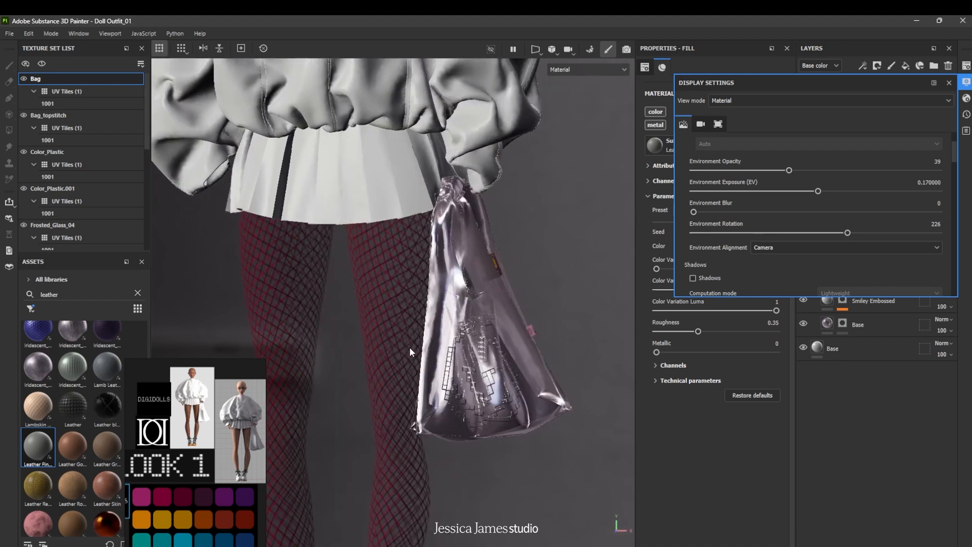
pyautogui.click(950, 82)
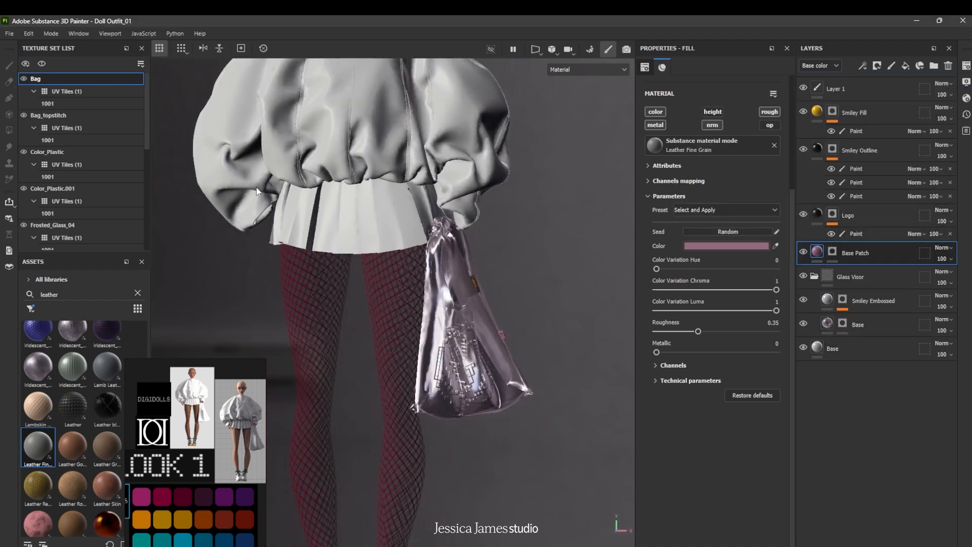
# Set the base colour of the Mesh texture set's Fabric Mesh layer to black (000000)
pyautogui.scroll(-5, 60, 193)
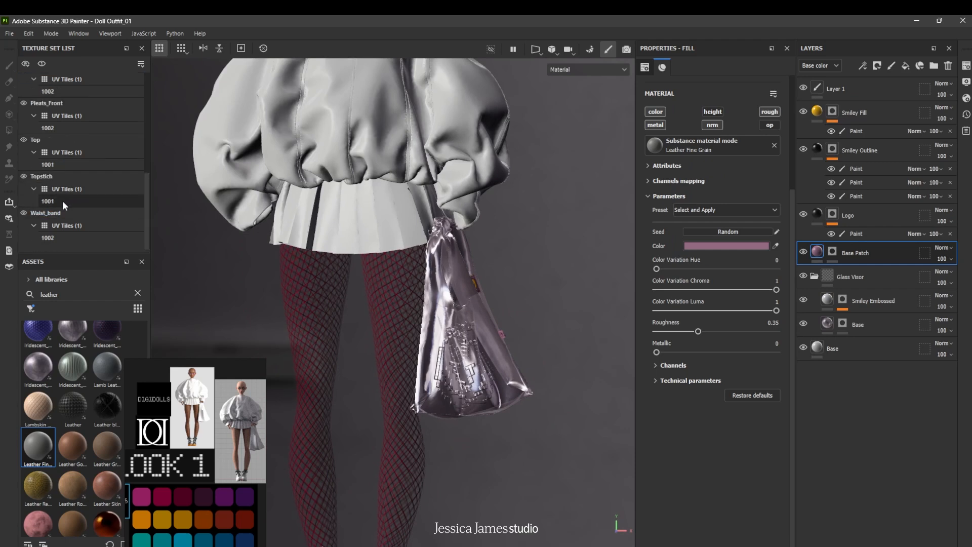
pyautogui.scroll(5, 65, 188)
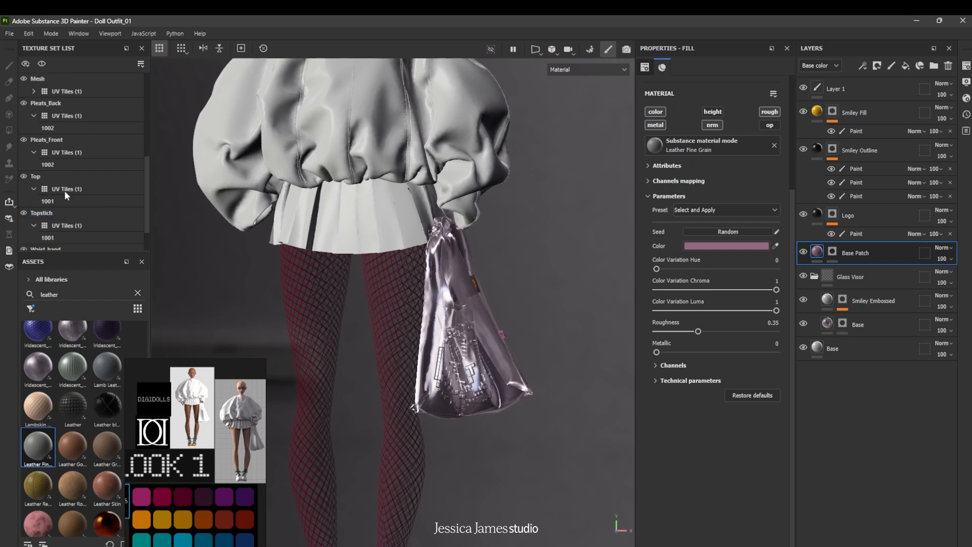
pyautogui.scroll(-1, 65, 189)
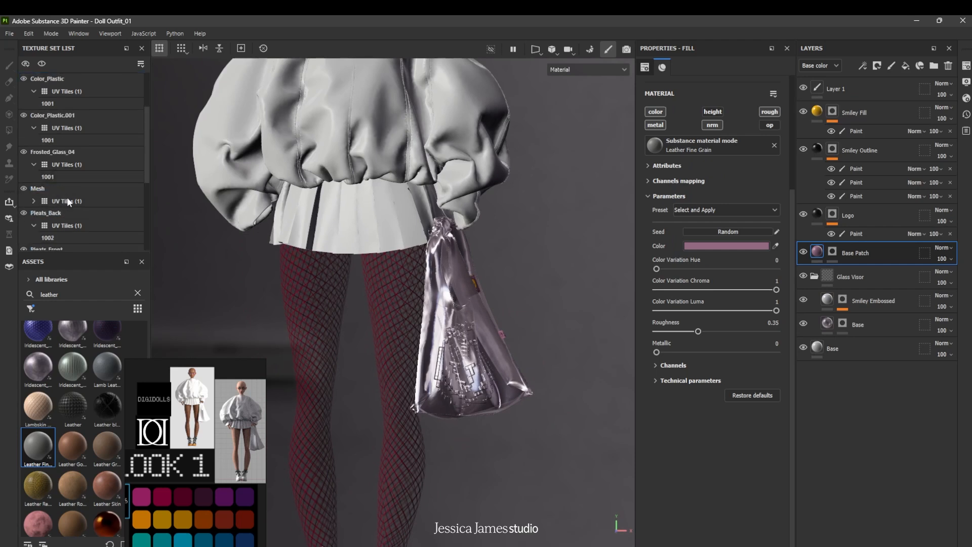
pyautogui.click(68, 189)
pyautogui.click(738, 238)
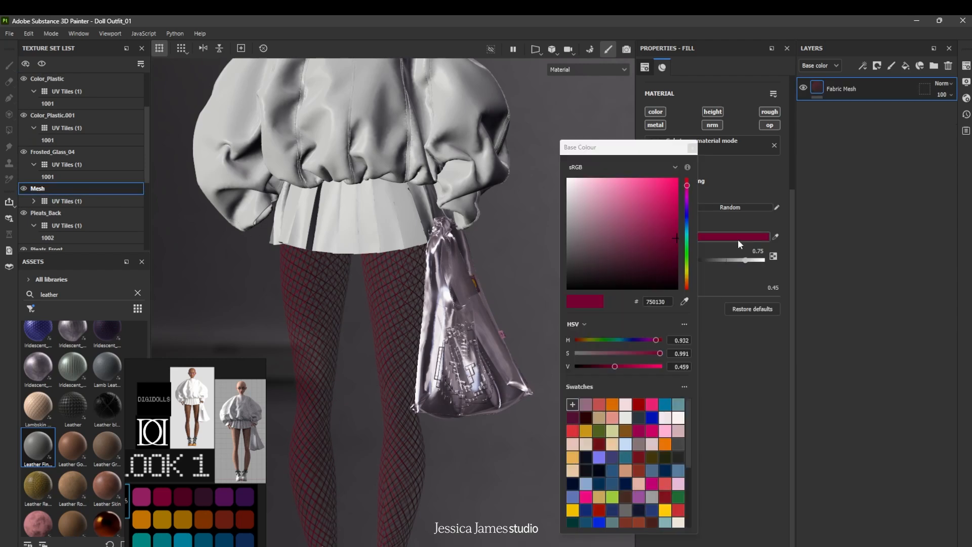
pyautogui.moveTo(594, 276); pyautogui.dragTo(542, 303)
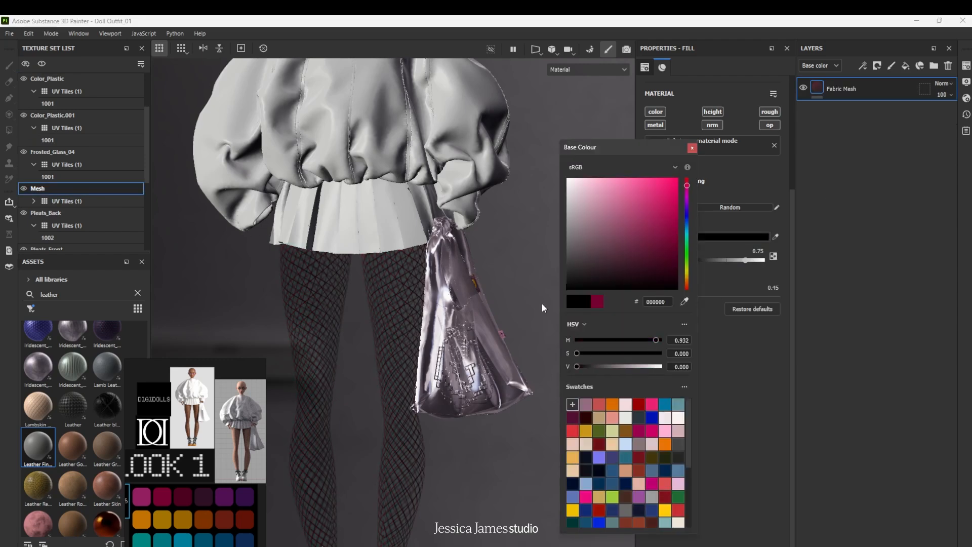
pyautogui.click(692, 148)
pyautogui.scroll(-5, 481, 269)
pyautogui.keyDown('alt'); pyautogui.moveTo(463, 309); pyautogui.dragTo(478, 340); pyautogui.keyUp('alt')
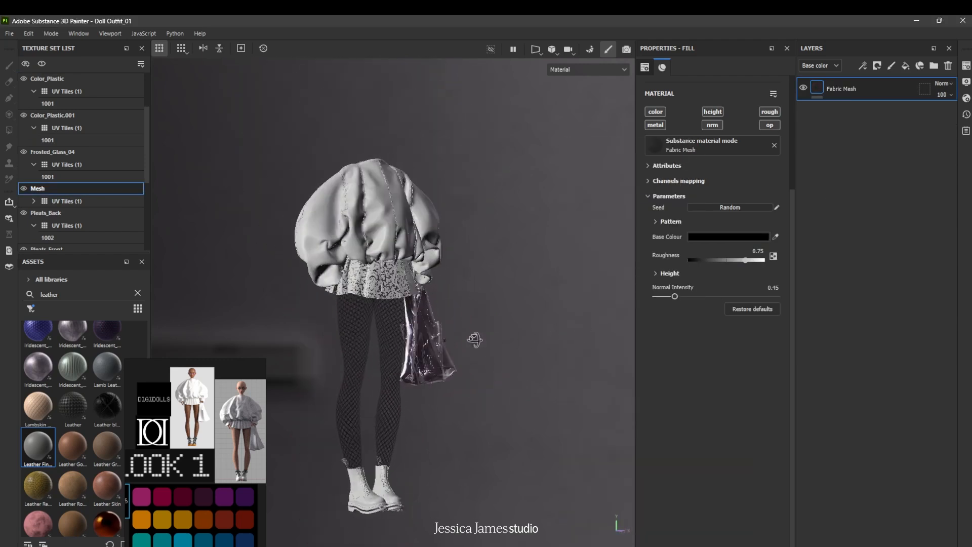
# Rename the Bag texture set's uppermost paint layer, Layer 1, as Topstitch
pyautogui.scroll(6, 478, 340)
pyautogui.scroll(2, 71, 133)
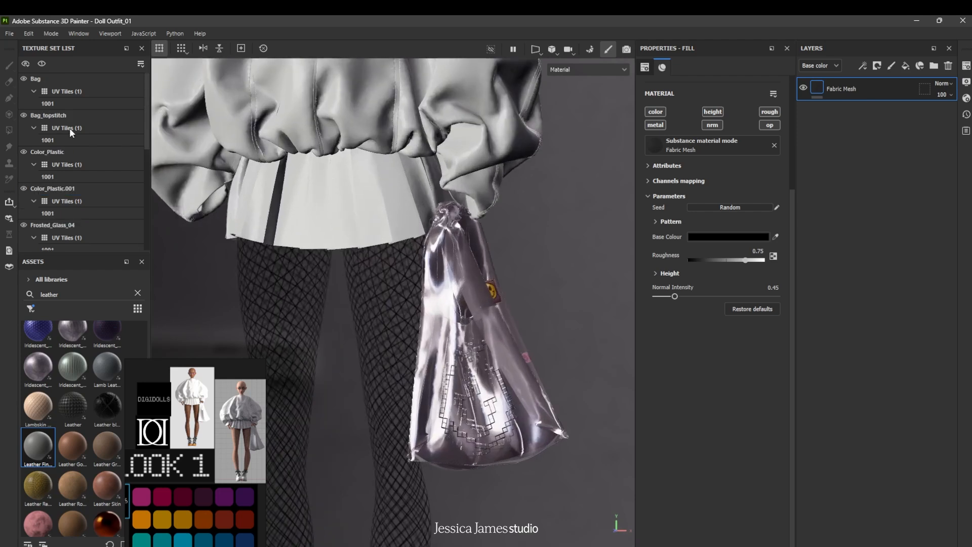
pyautogui.click(105, 82)
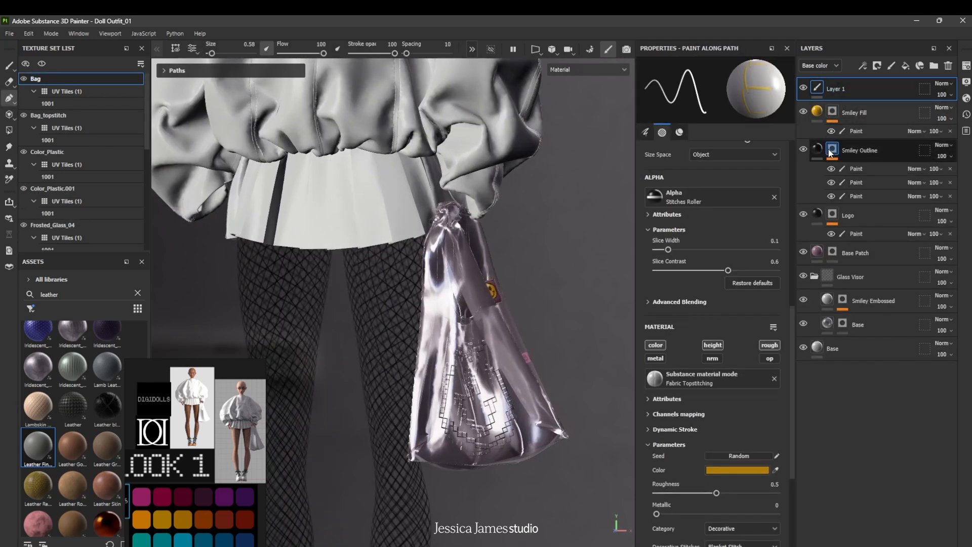
pyautogui.doubleClick(840, 89)
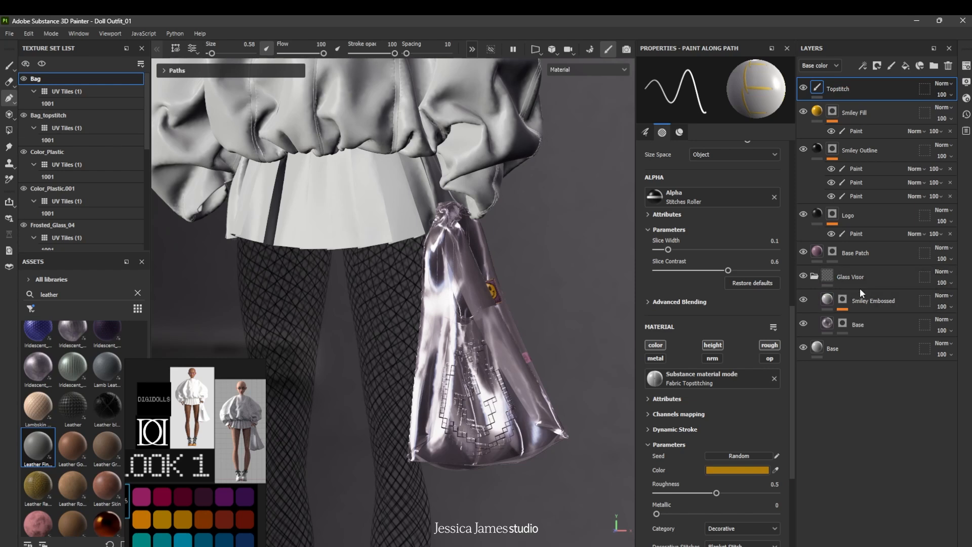
# Add a fill layer to the bag's Glass Visor folder and place it directly beneath that folder's Base layer
pyautogui.click(862, 325)
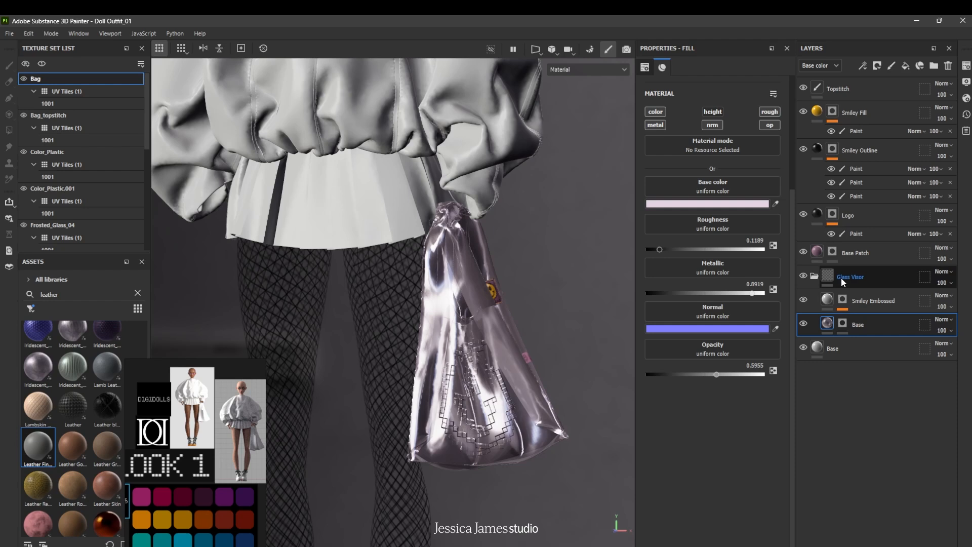
pyautogui.click(861, 254)
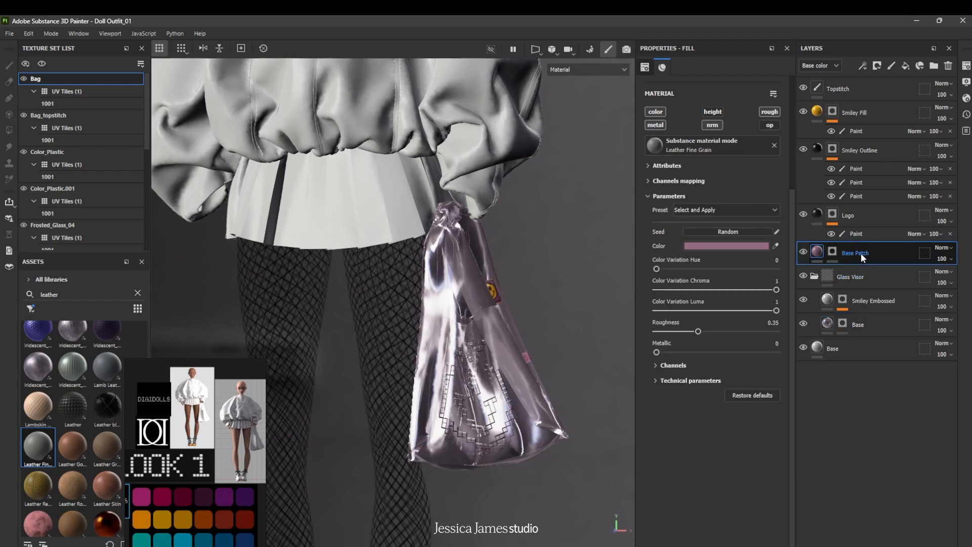
pyautogui.click(865, 324)
pyautogui.scroll(2, 557, 347)
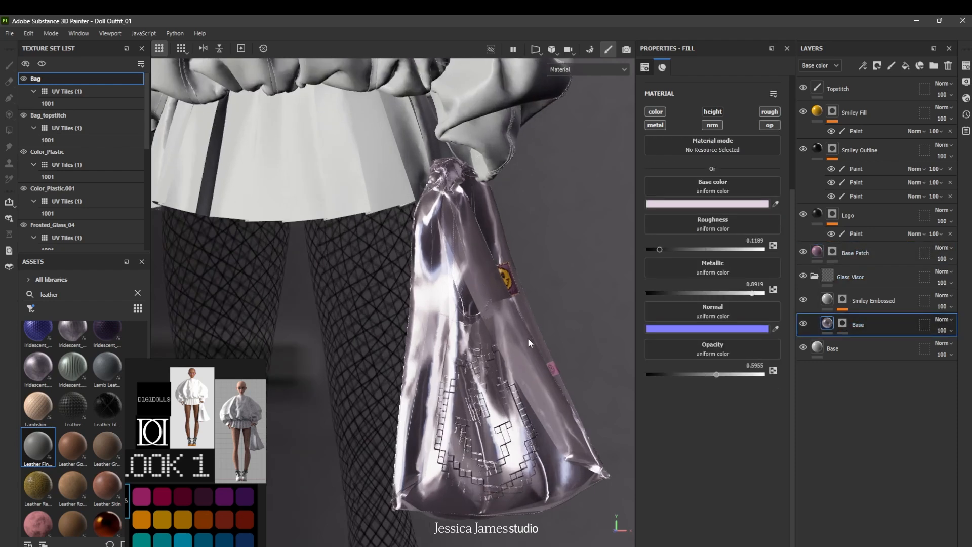
pyautogui.scroll(3, 524, 336)
pyautogui.keyDown('alt'); pyautogui.moveTo(525, 387); pyautogui.dragTo(480, 381); pyautogui.keyUp('alt')
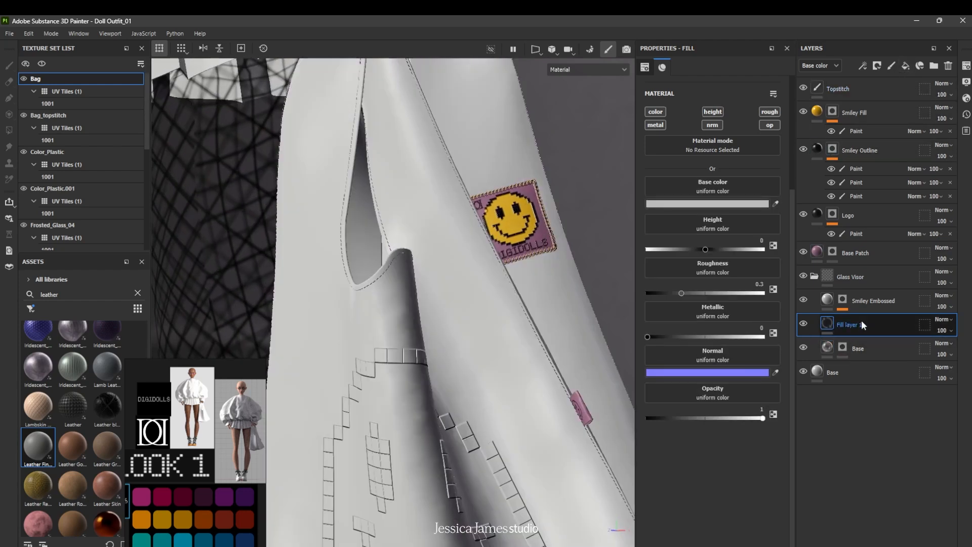
pyautogui.moveTo(861, 324); pyautogui.dragTo(852, 360)
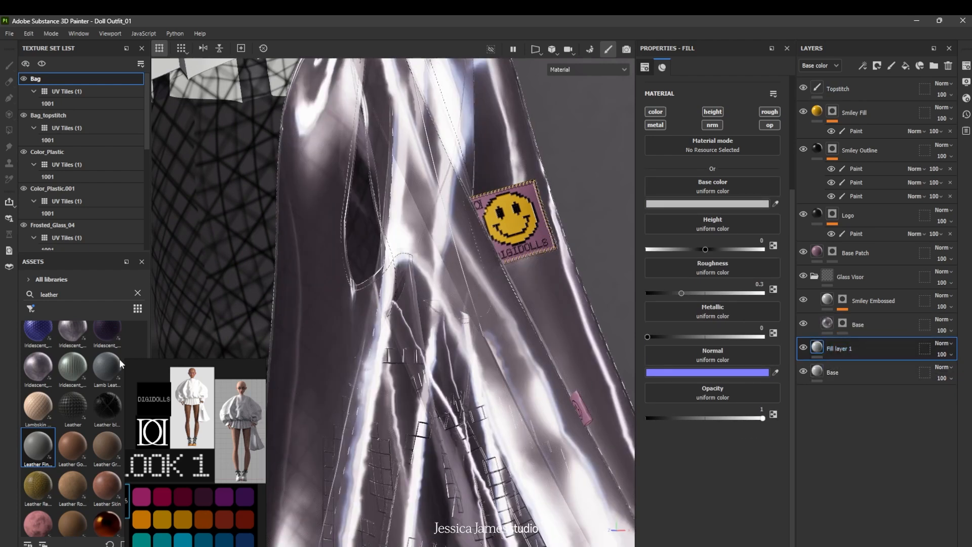
pyautogui.moveTo(862, 348)
pyautogui.mouseDown()
pyautogui.moveTo(868, 270)
pyautogui.moveTo(856, 354)
pyautogui.mouseUp()
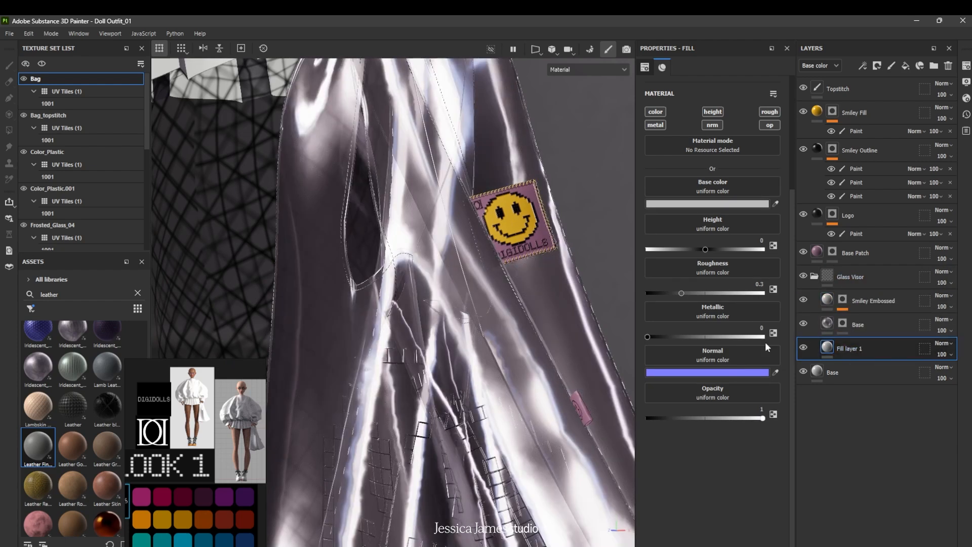
# Apply the Leather Fine Grain material to the new fill layer and disable its color, metal and rough channels
pyautogui.keyDown('alt'); pyautogui.moveTo(445, 338); pyautogui.dragTo(447, 373); pyautogui.keyUp('alt')
pyautogui.moveTo(47, 449); pyautogui.dragTo(677, 148)
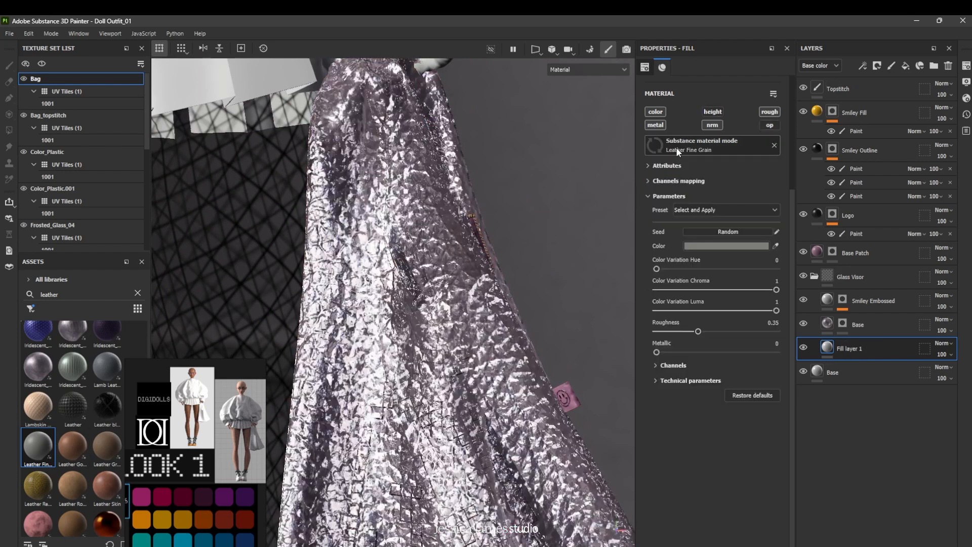
pyautogui.click(656, 112)
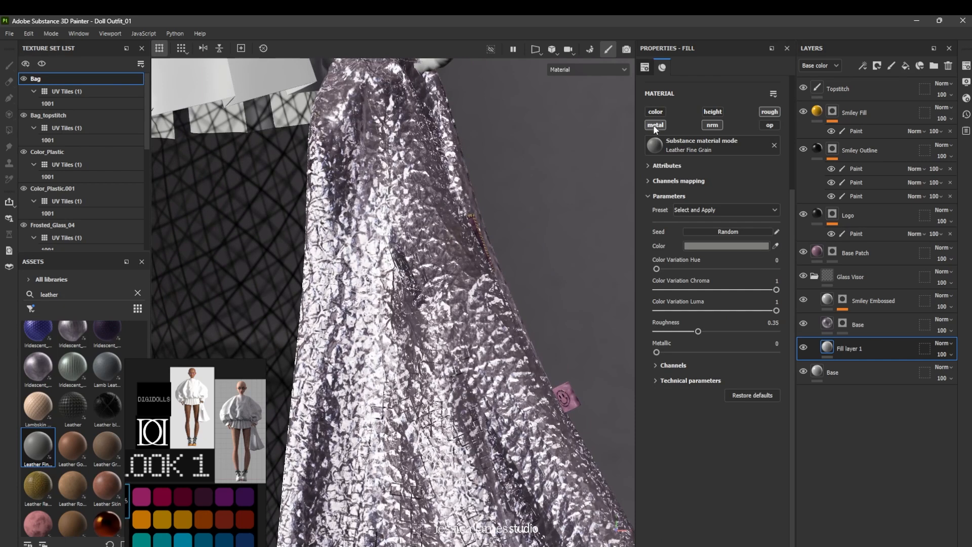
pyautogui.click(656, 127)
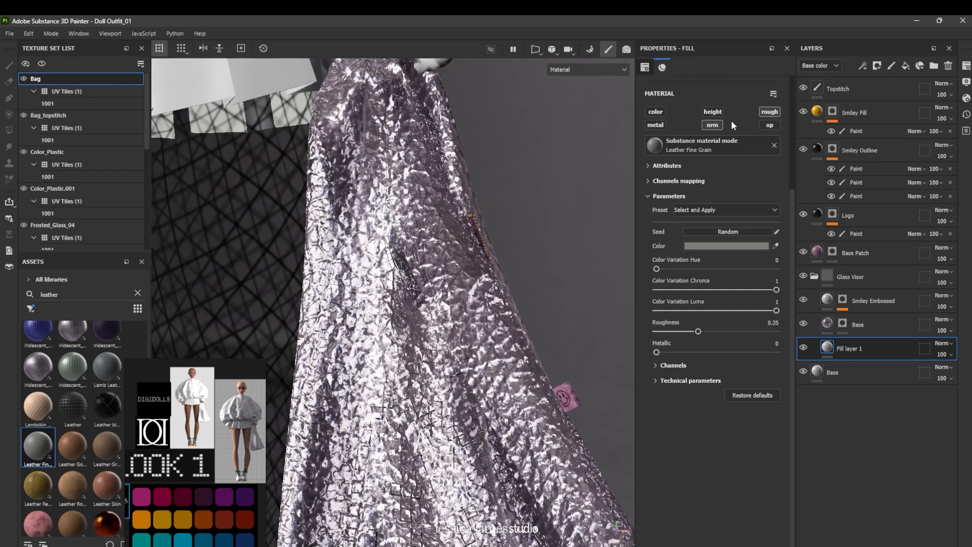
pyautogui.click(763, 113)
# Set the leather fill layer's UV tiling to 12.39 and check the grain across the bag
pyautogui.scroll(-5, 528, 253)
pyautogui.scroll(5, 733, 177)
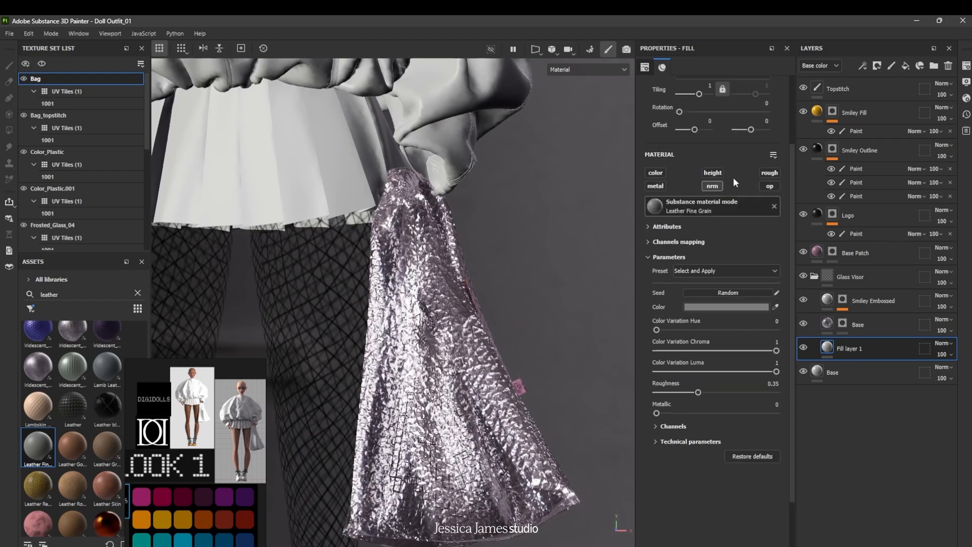
pyautogui.moveTo(701, 180); pyautogui.dragTo(706, 181)
pyautogui.scroll(5, 510, 341)
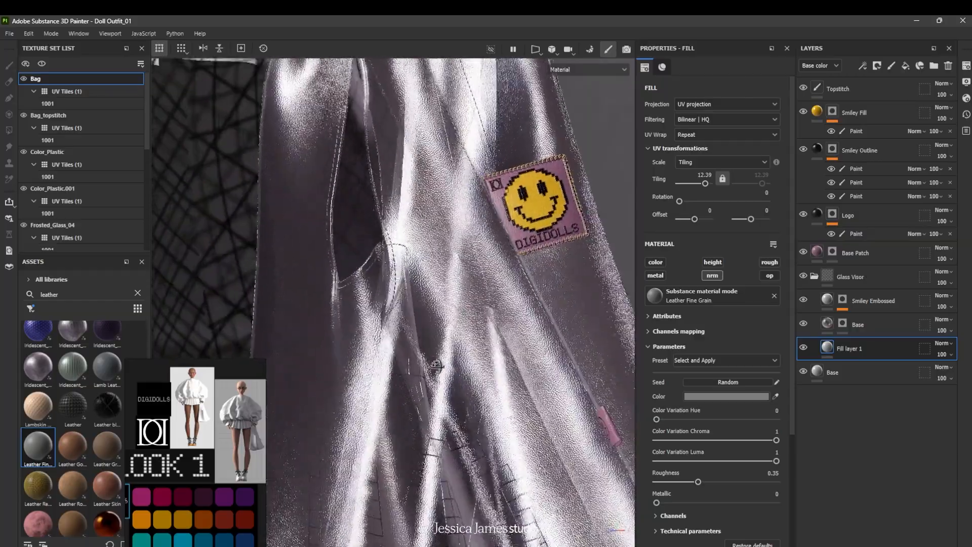
pyautogui.keyDown('alt'); pyautogui.moveTo(436, 365); pyautogui.dragTo(479, 399); pyautogui.keyUp('alt')
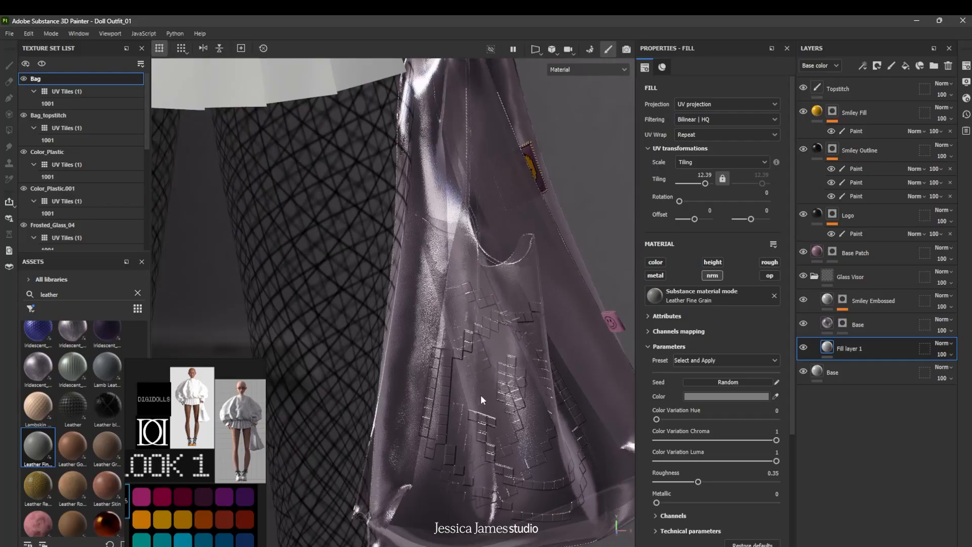
pyautogui.scroll(4, 483, 380)
pyautogui.keyDown('shift'); pyautogui.moveTo(464, 376); pyautogui.dragTo(456, 328, button='right'); pyautogui.keyUp('shift')
pyautogui.scroll(-3, 436, 330)
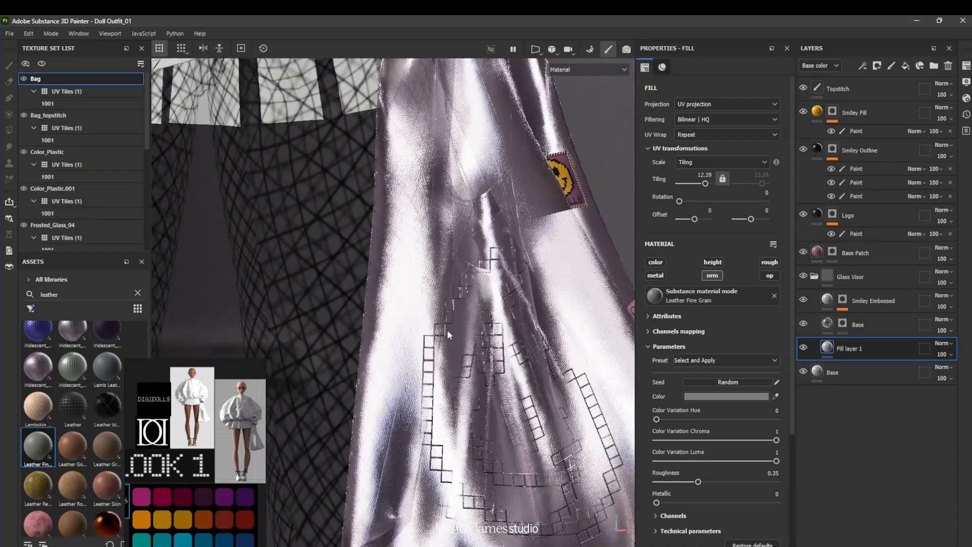
pyautogui.keyDown('alt'); pyautogui.moveTo(447, 330); pyautogui.dragTo(630, 423); pyautogui.keyUp('alt')
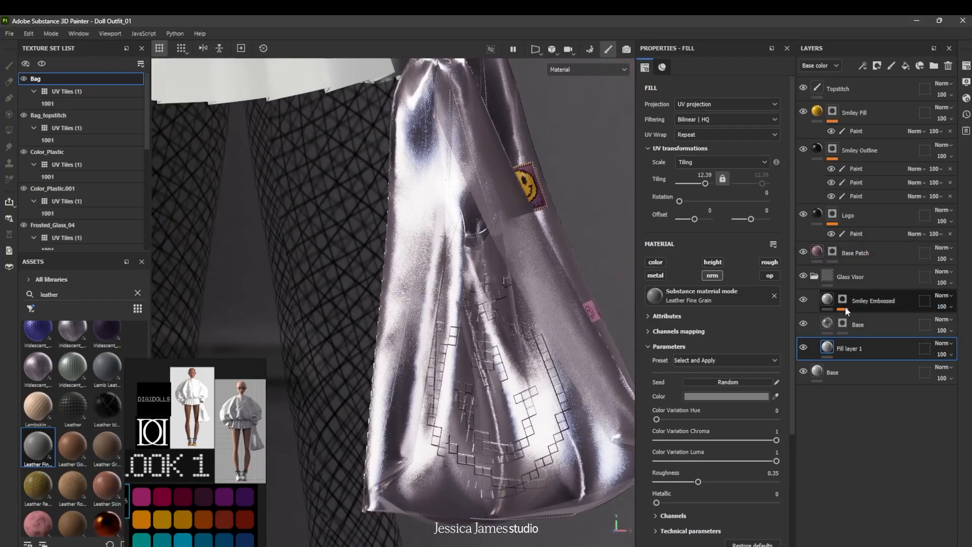
# Try a black (000000) base colour on the Smiley Embossed layer, and disable its color channel again
pyautogui.click(828, 303)
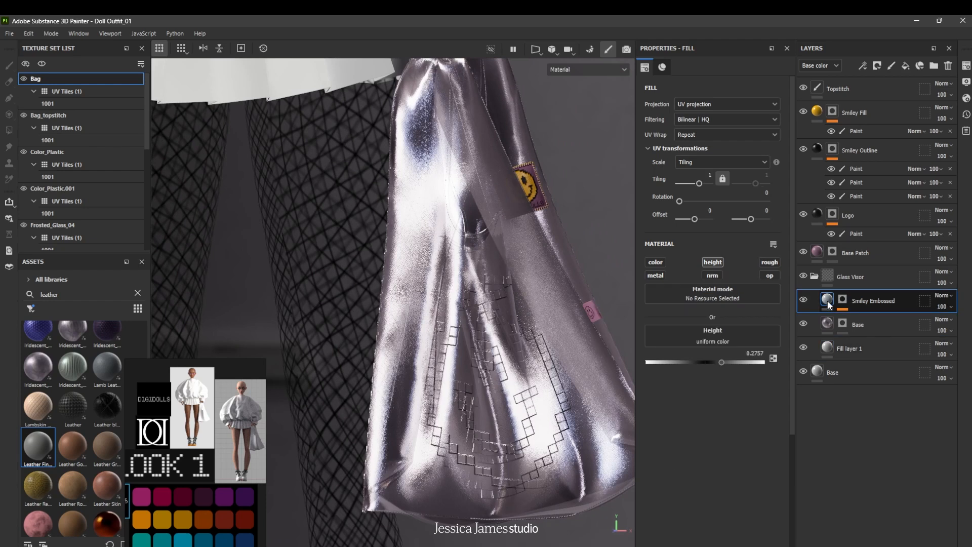
pyautogui.click(655, 263)
pyautogui.click(716, 353)
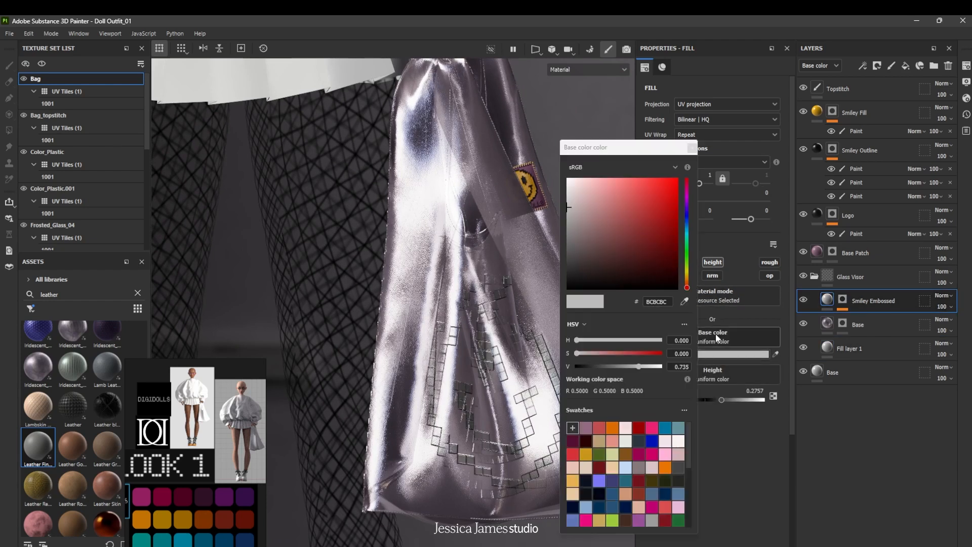
pyautogui.moveTo(603, 261); pyautogui.dragTo(567, 289)
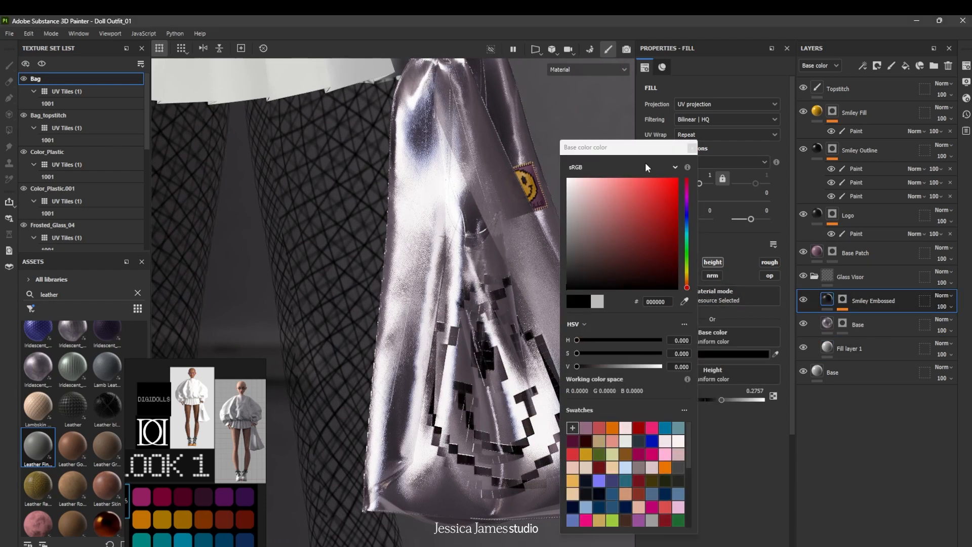
pyautogui.click(692, 148)
pyautogui.scroll(5, 554, 339)
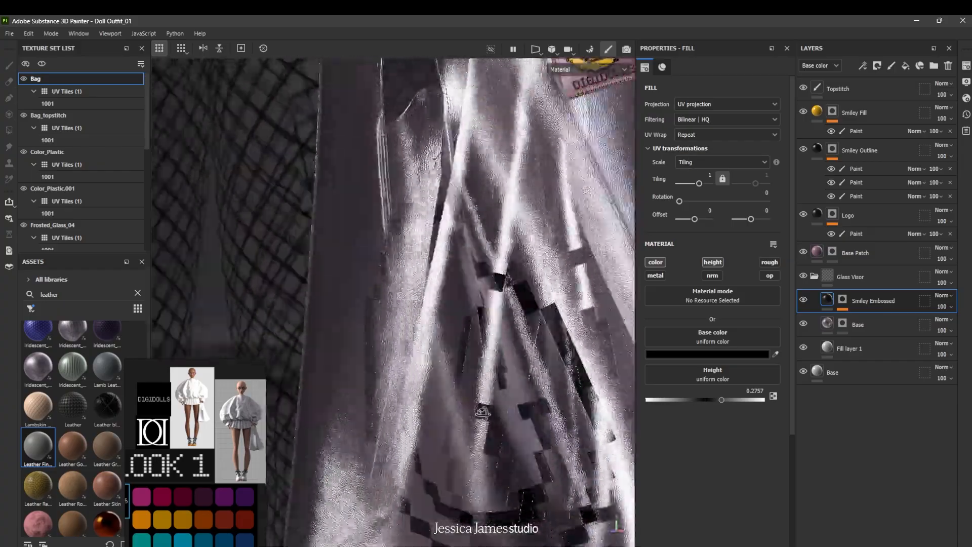
pyautogui.keyDown('alt'); pyautogui.moveTo(441, 417); pyautogui.dragTo(738, 400); pyautogui.keyUp('alt')
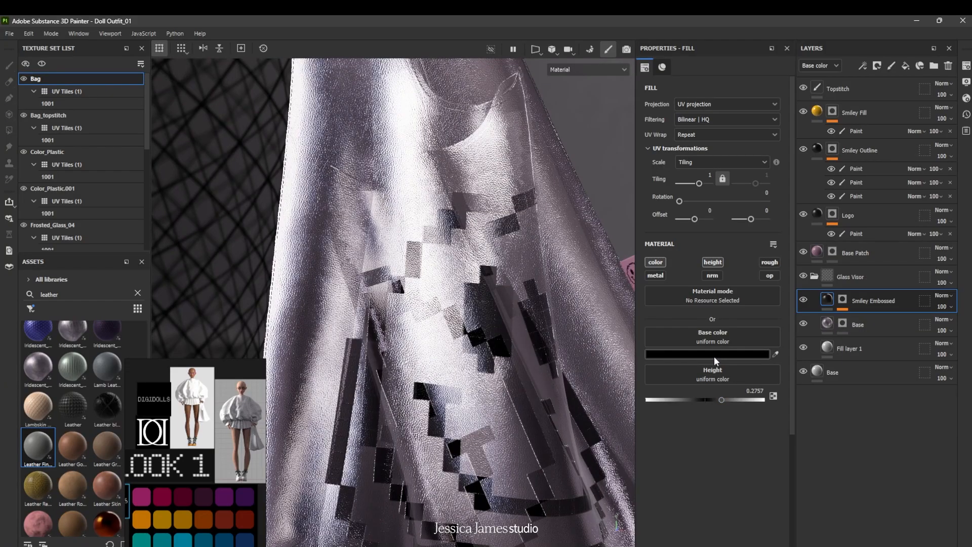
pyautogui.click(660, 262)
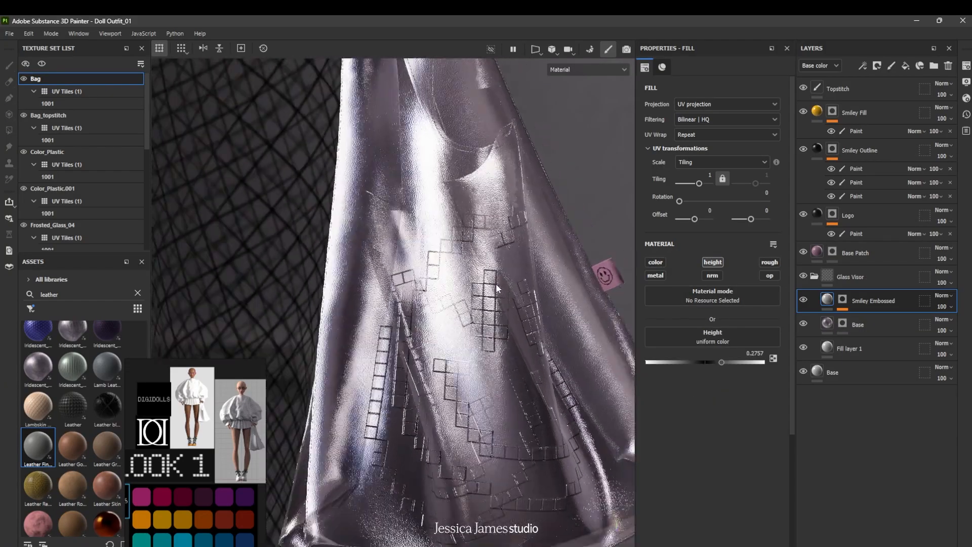
# Rename the leather grain fill layer in the Glass Visor folder as Leather Base
pyautogui.keyDown('alt'); pyautogui.moveTo(498, 369); pyautogui.dragTo(545, 388); pyautogui.keyUp('alt')
pyautogui.scroll(-3, 502, 329)
pyautogui.keyDown('alt'); pyautogui.moveTo(504, 283); pyautogui.dragTo(490, 334, button='middle'); pyautogui.keyUp('alt')
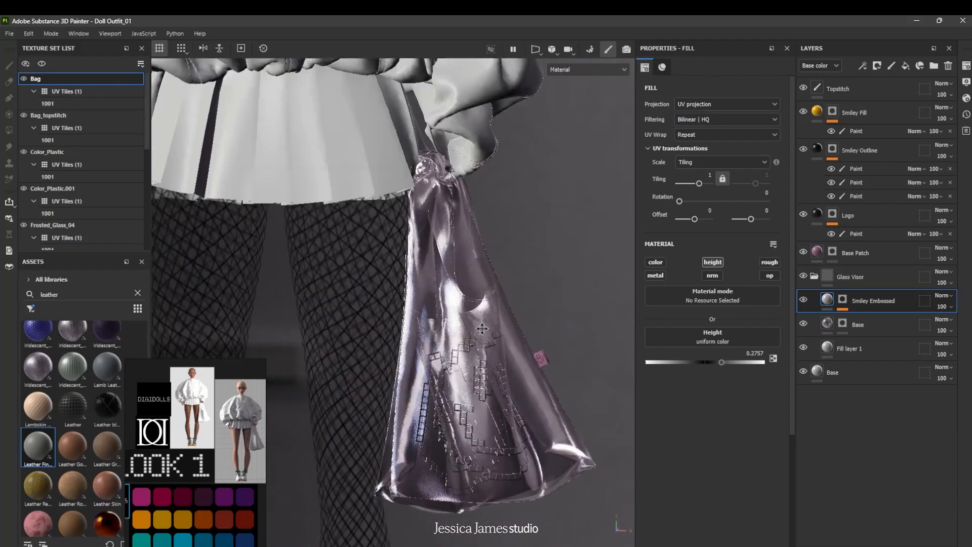
pyautogui.scroll(4, 442, 299)
pyautogui.keyDown('alt'); pyautogui.moveTo(497, 290); pyautogui.dragTo(519, 297); pyautogui.keyUp('alt')
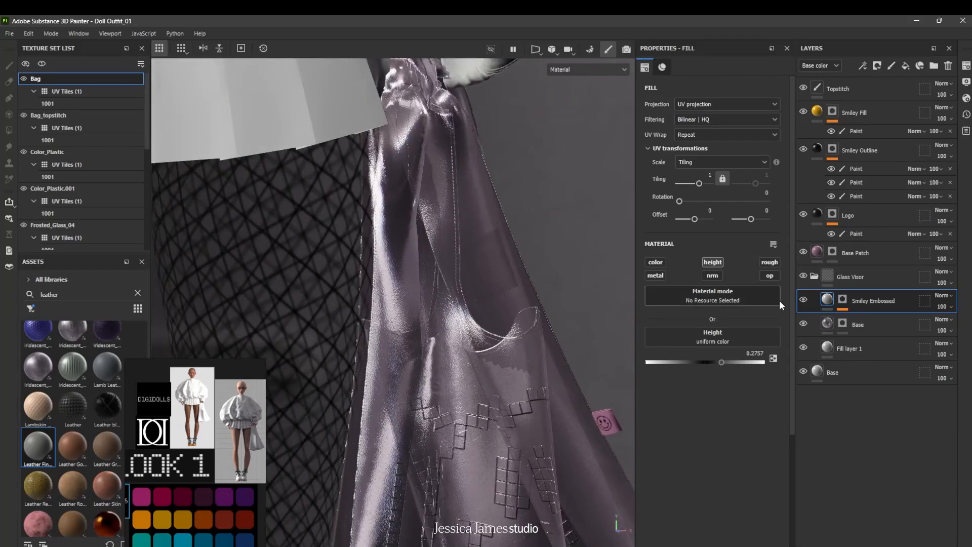
pyautogui.doubleClick(856, 348)
pyautogui.write('Le')
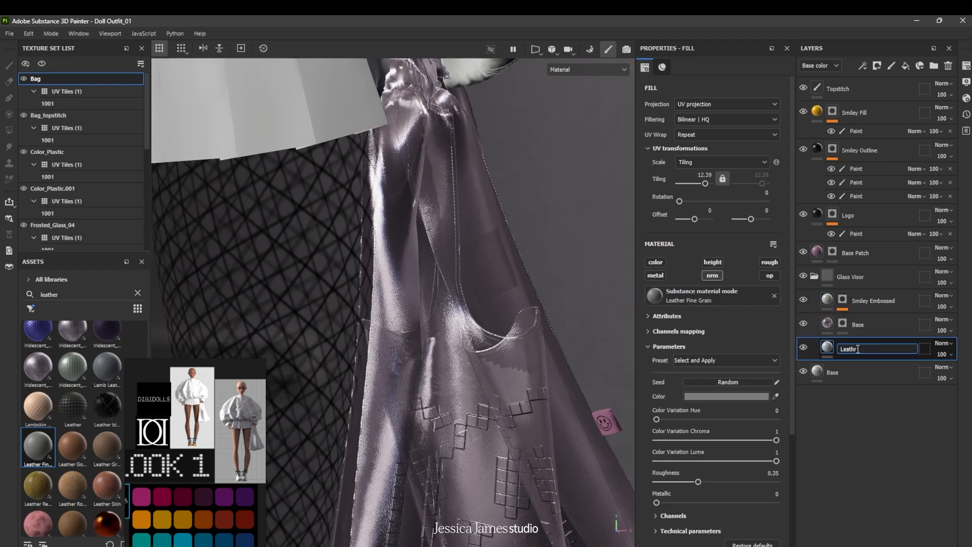
pyautogui.write('ather ase')
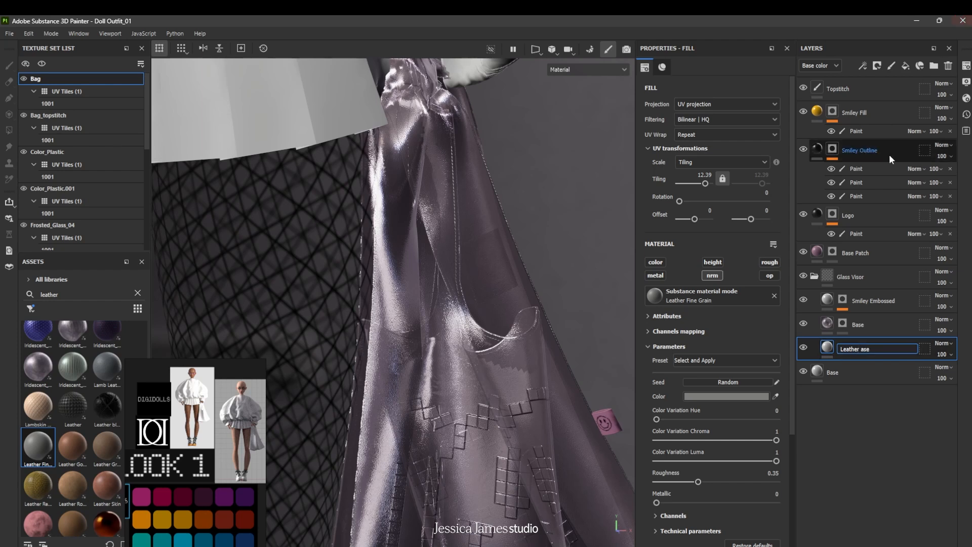
pyautogui.click(864, 350)
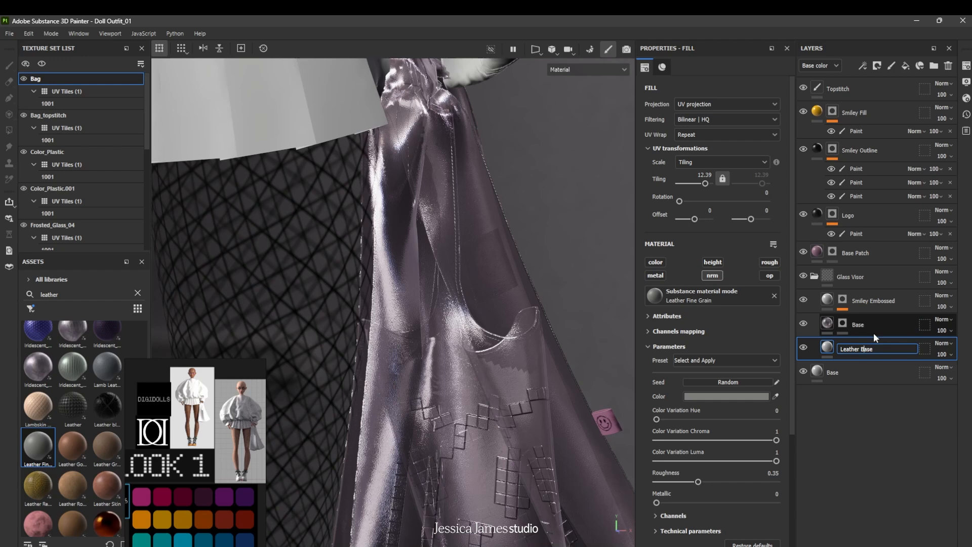
pyautogui.click(864, 406)
# Examine the bag's leather grain and embossed smiley against the whole outfit from several distances
pyautogui.scroll(-2, 412, 309)
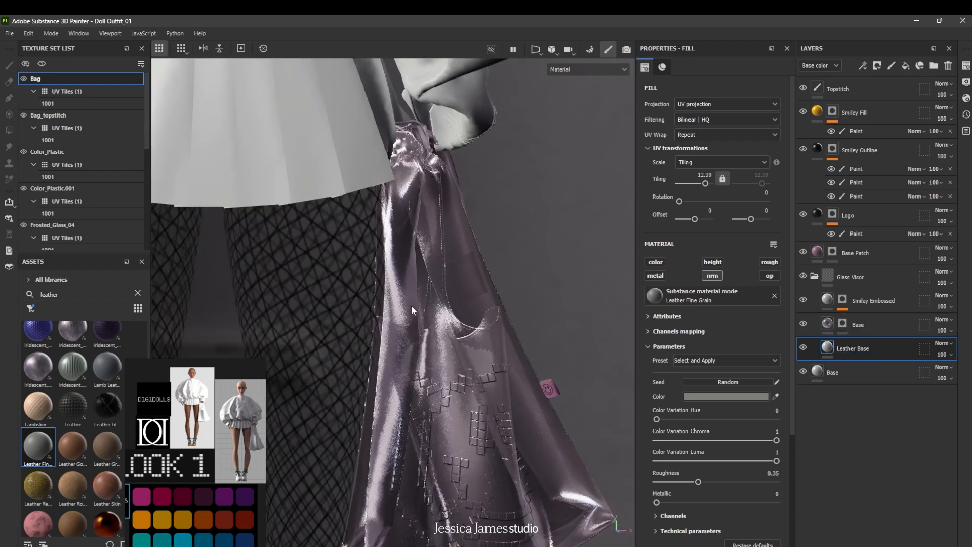
pyautogui.scroll(-2, 411, 306)
pyautogui.keyDown('alt'); pyautogui.moveTo(443, 295); pyautogui.dragTo(436, 231, button='middle'); pyautogui.keyUp('alt')
pyautogui.moveTo(471, 349)
pyautogui.keyDown('alt'); pyautogui.mouseDown()
pyautogui.moveTo(636, 355)
pyautogui.moveTo(487, 358)
pyautogui.mouseUp(); pyautogui.keyUp('alt')
pyautogui.scroll(-1, 446, 266)
pyautogui.keyDown('alt'); pyautogui.moveTo(446, 266); pyautogui.dragTo(463, 441, button='middle'); pyautogui.keyUp('alt')
pyautogui.scroll(-1, 493, 363)
pyautogui.keyDown('alt'); pyautogui.moveTo(493, 363); pyautogui.dragTo(483, 315, button='middle'); pyautogui.keyUp('alt')
pyautogui.scroll(-2, 483, 316)
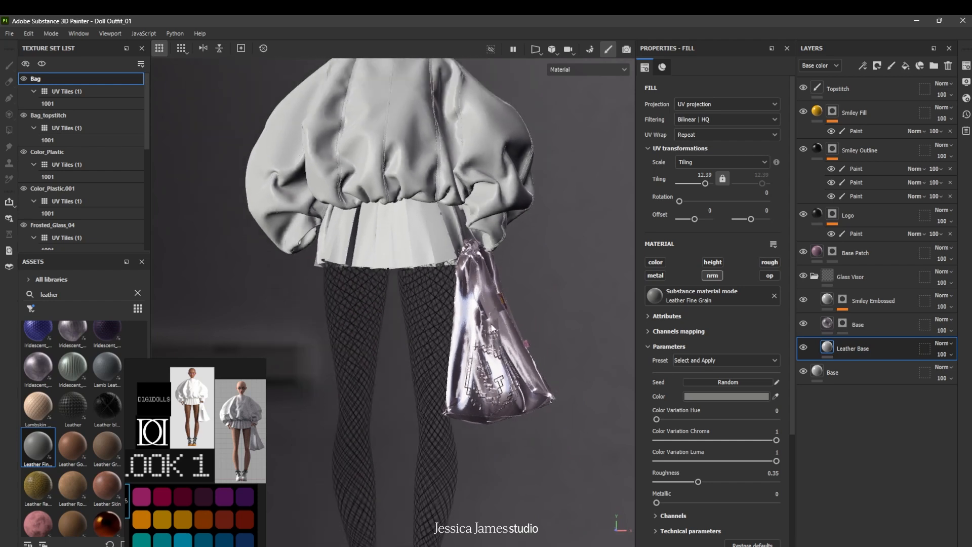